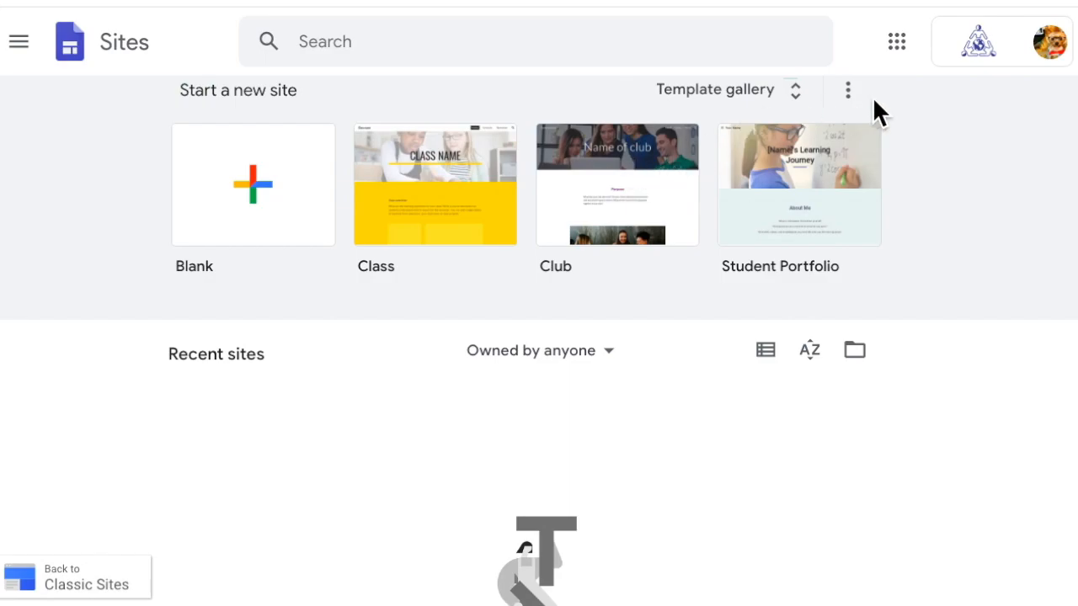
Browse the full template gallery, then return home and create a new blank site.
left_click(791, 87)
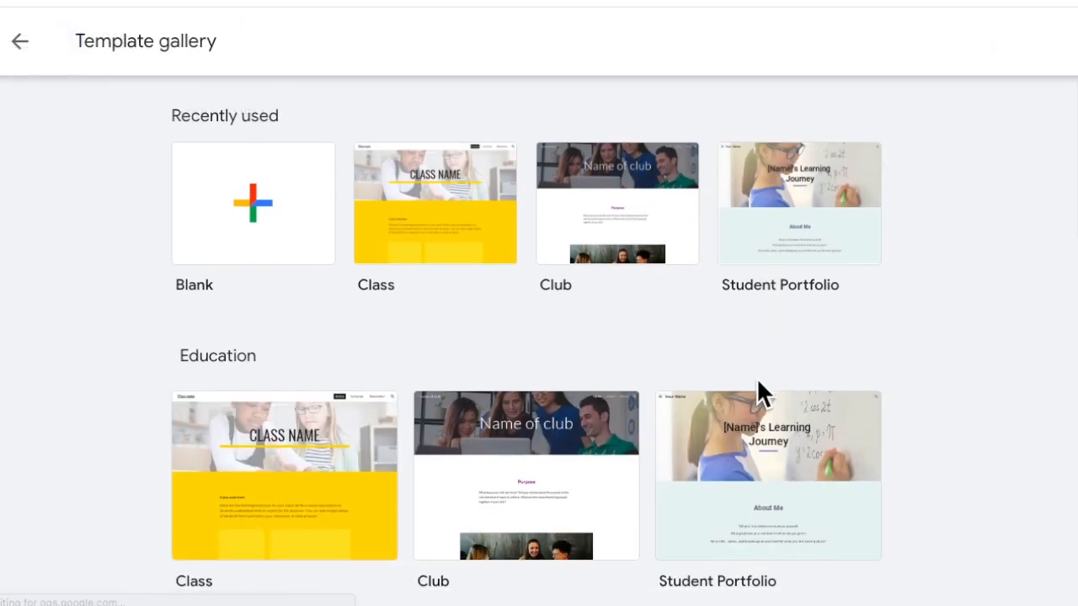
scroll(755, 377, "down", 1)
scroll(712, 257, "down", 4)
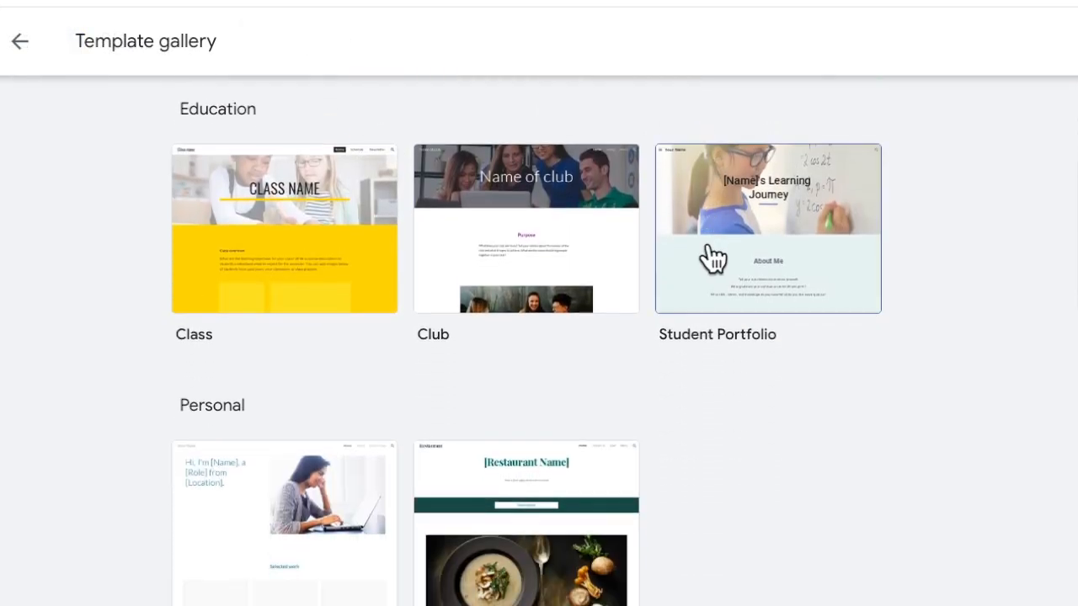
scroll(712, 257, "down", 8)
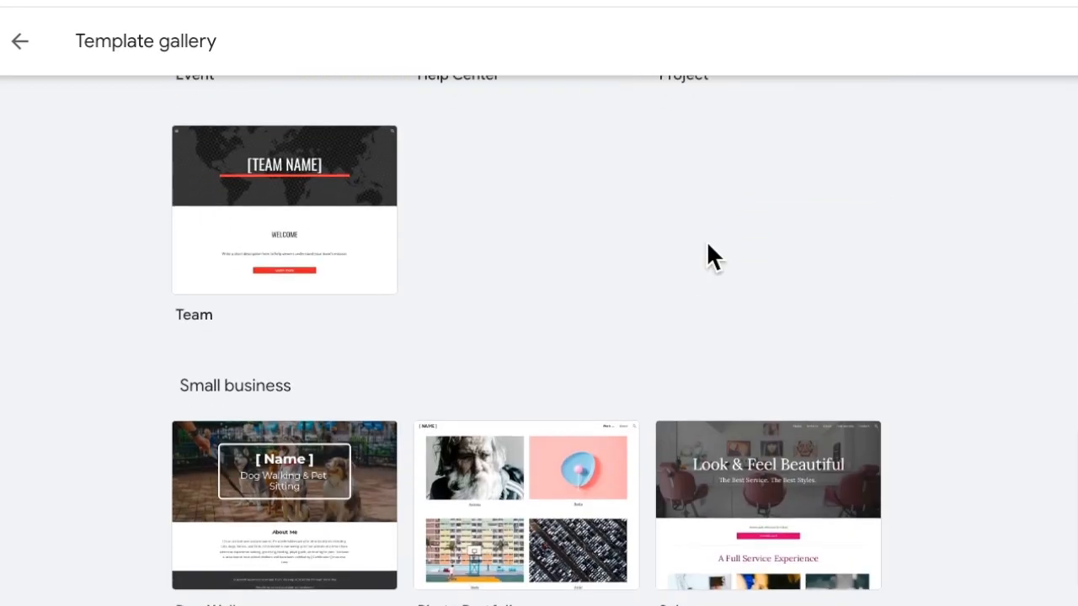
scroll(706, 241, "down", 1)
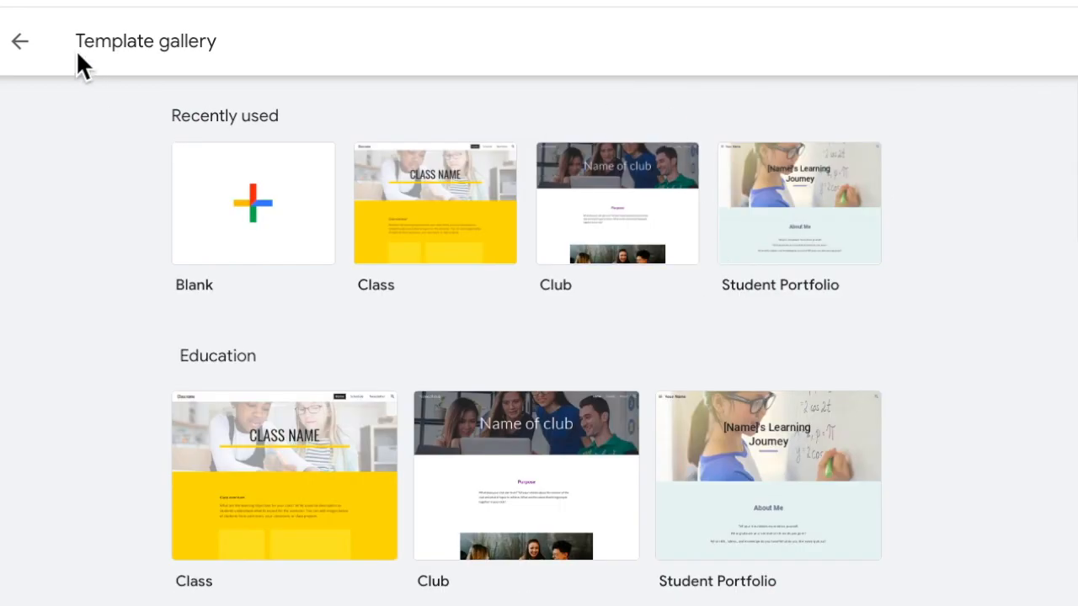
left_click(19, 43)
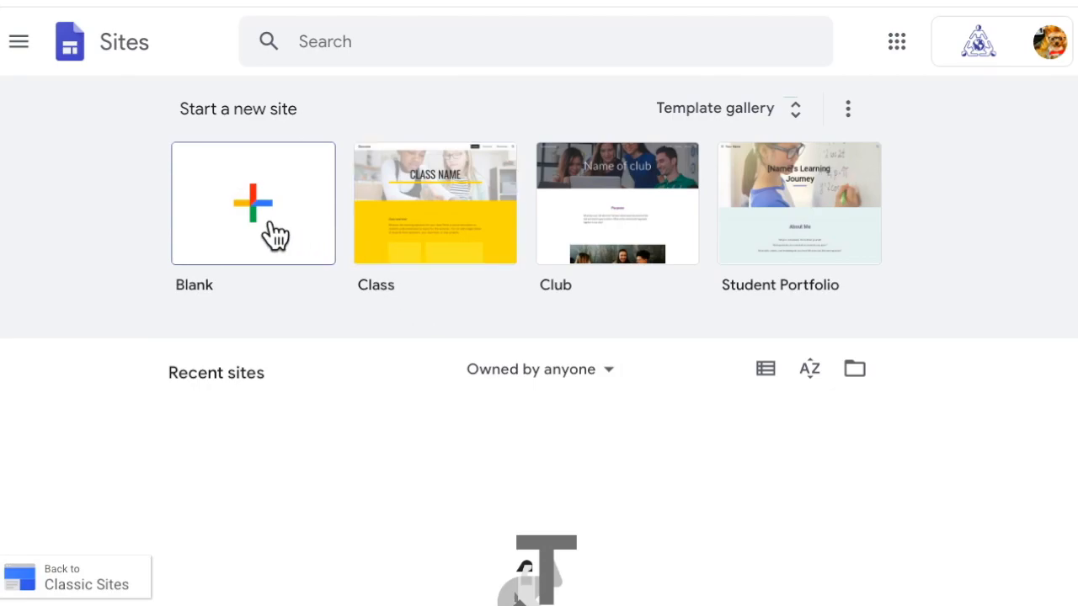
left_click(276, 236)
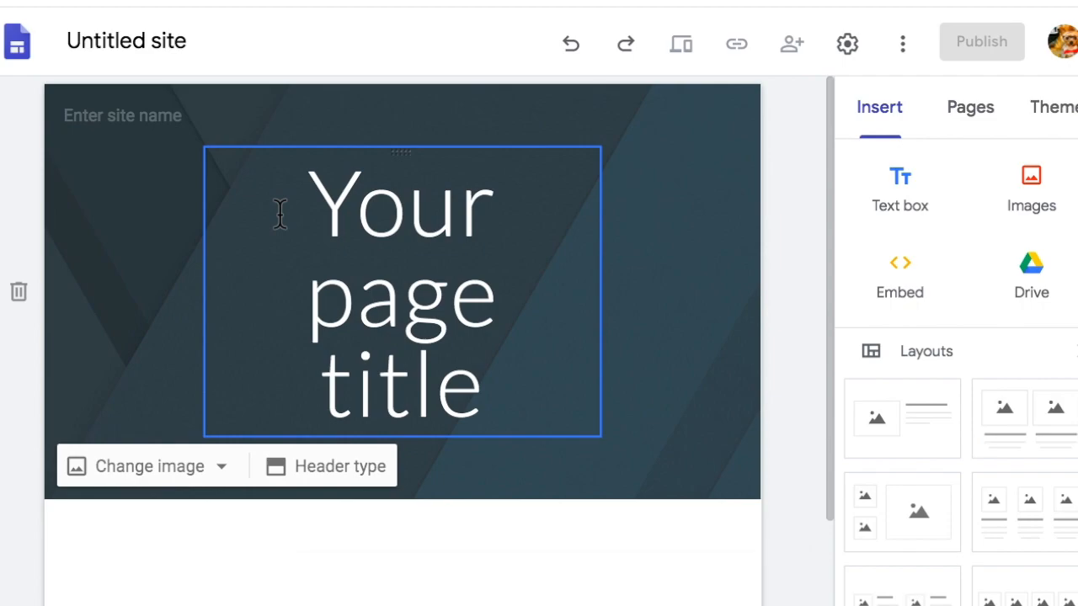
Rename the untitled site to 'Miss Teacher's Classes'.
left_click_drag(280, 213, 395, 404)
left_click(395, 404)
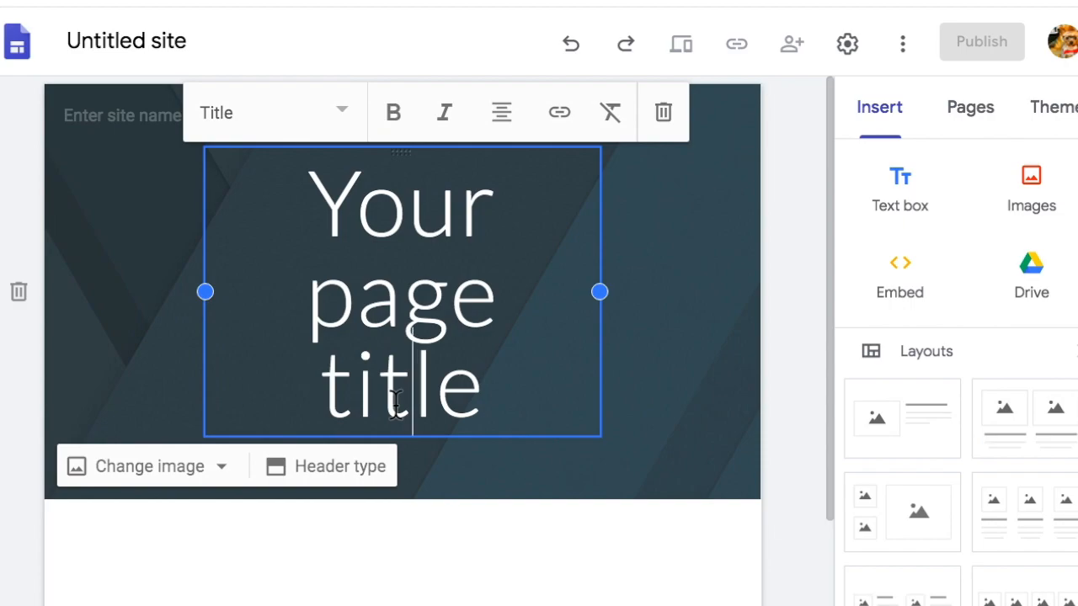
left_click(474, 539)
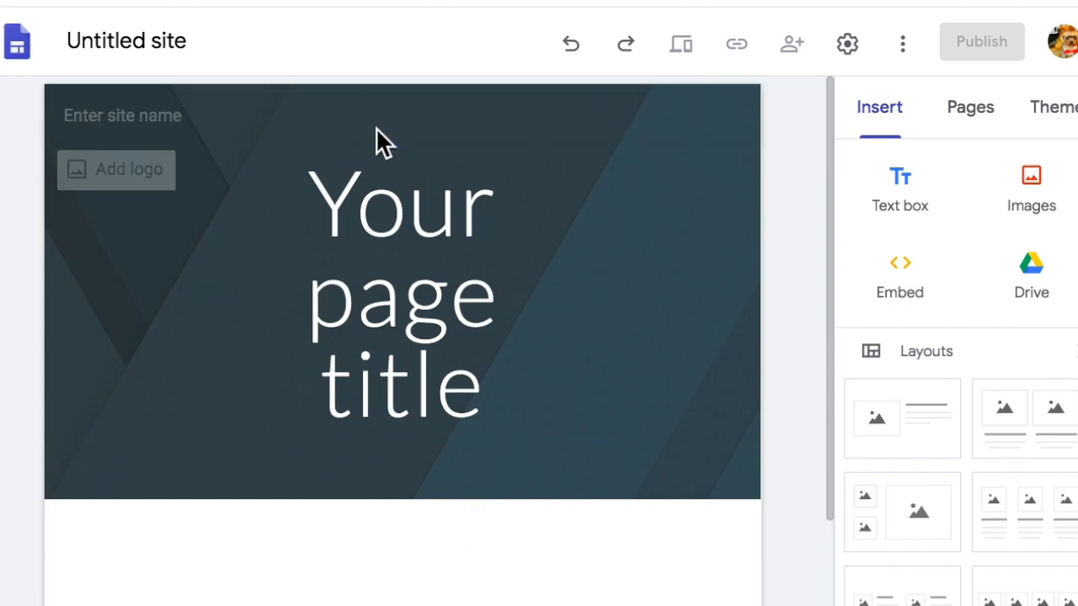
left_click(141, 55)
type("Miss Teacher's Classes")
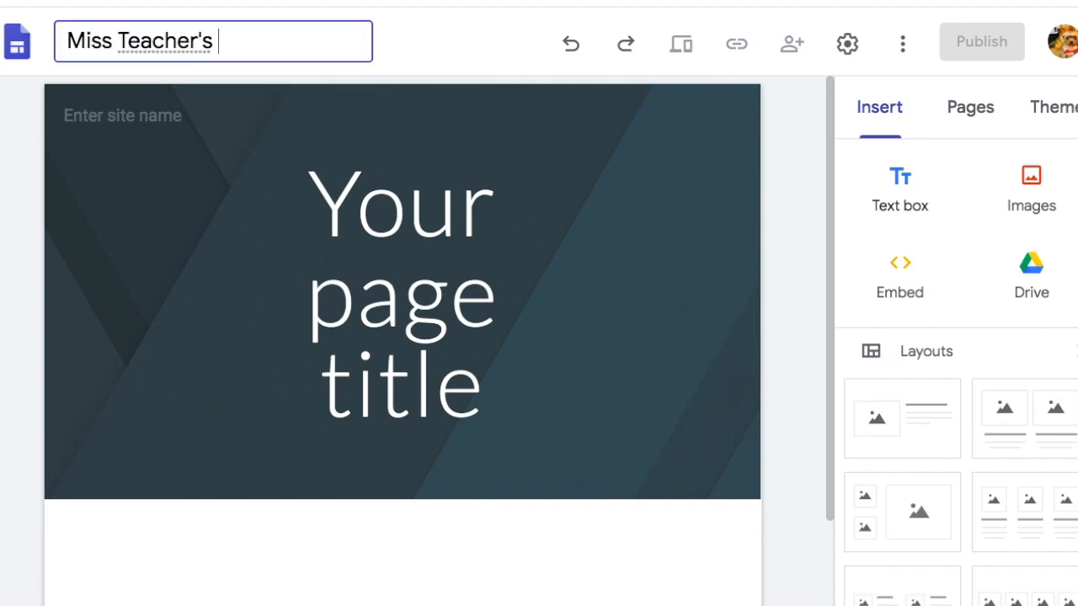
Enter 'Miss Teacher's Classes' as the page title.
left_click(594, 406)
type("Miss Teacher's Classes")
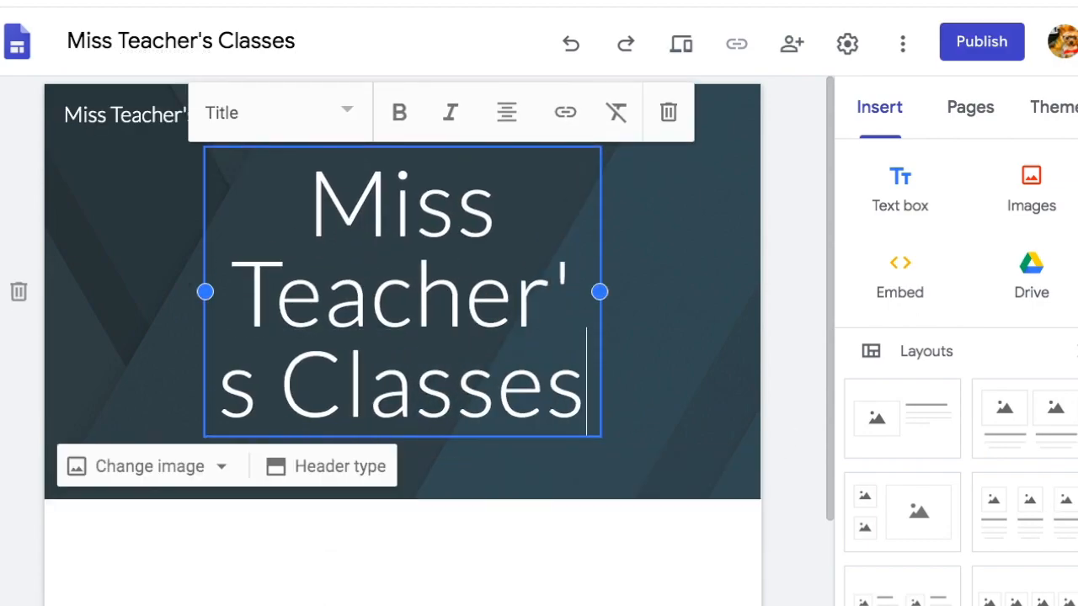
key("ctrl+a")
scroll(981, 368, "down", 3)
scroll(981, 368, "up", 3)
Try the Level theme with the Narrow font style.
left_click(1054, 110)
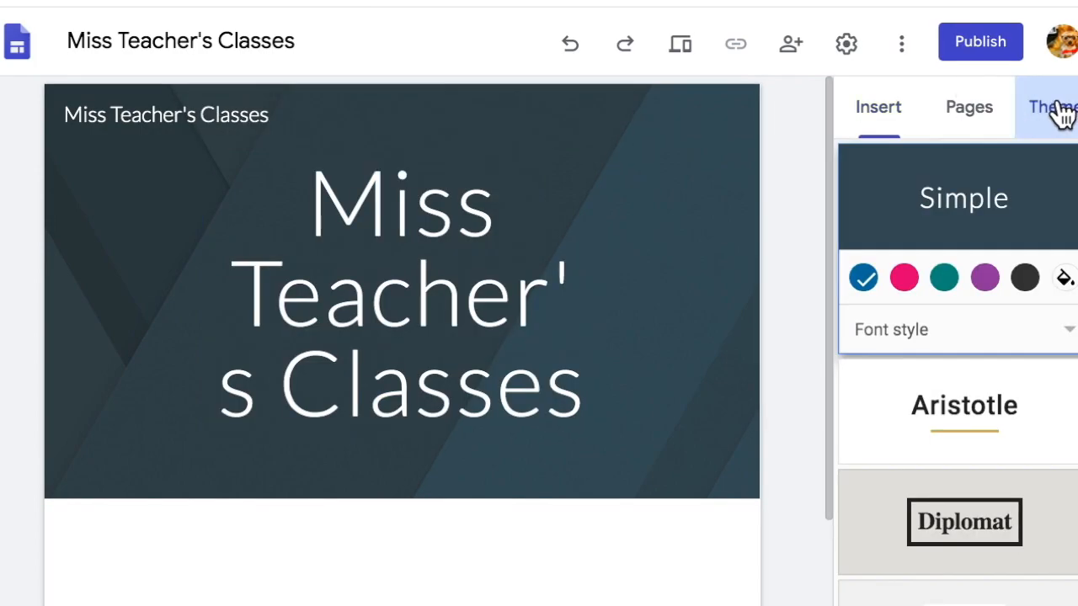
scroll(964, 391, "down", 1)
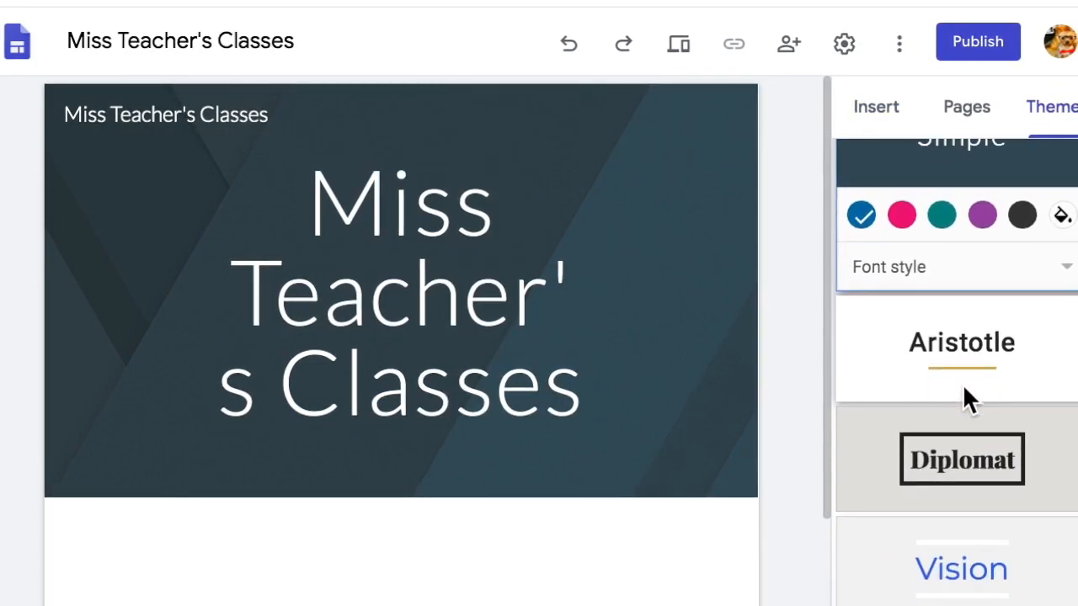
scroll(964, 389, "down", 4)
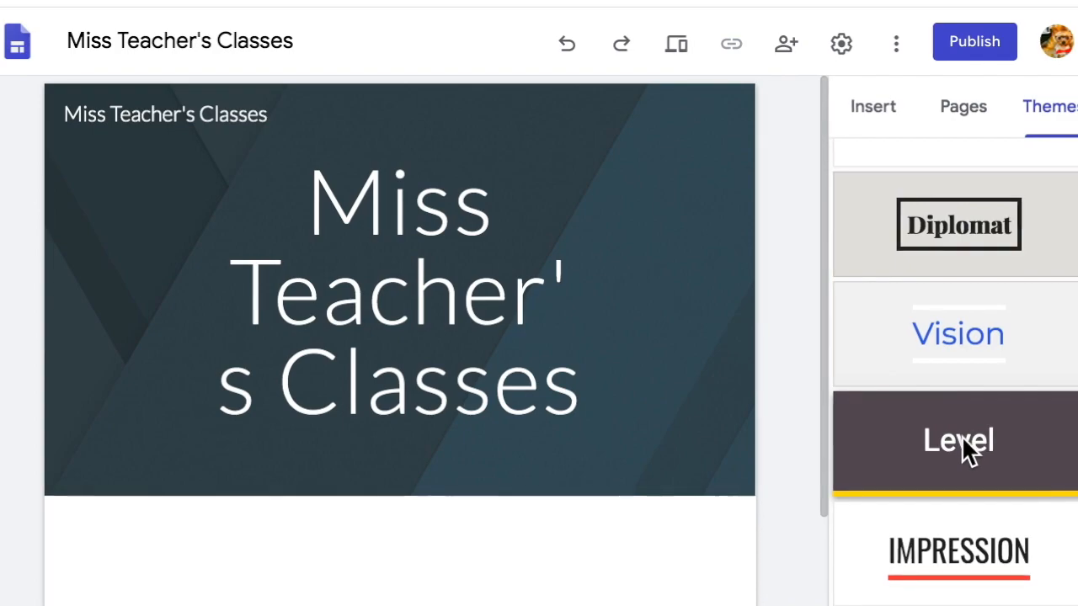
left_click(962, 436)
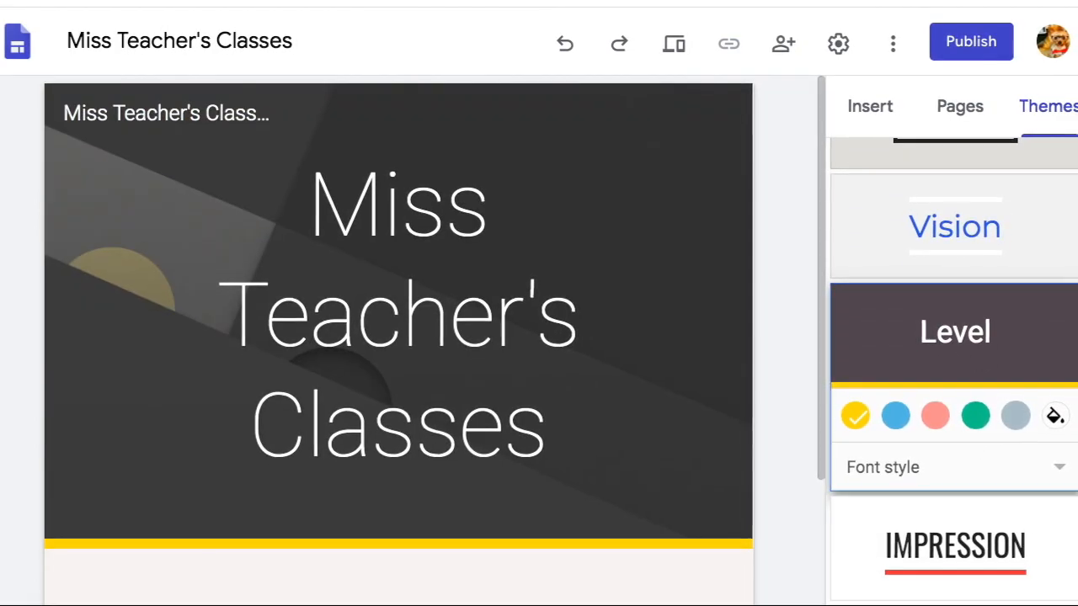
left_click(1058, 470)
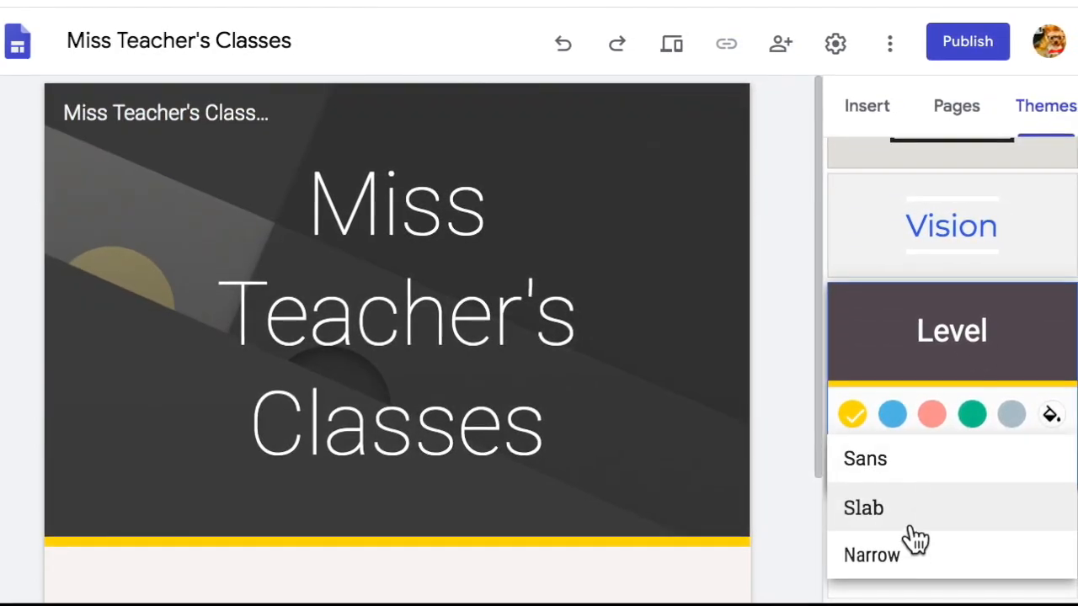
left_click(870, 558)
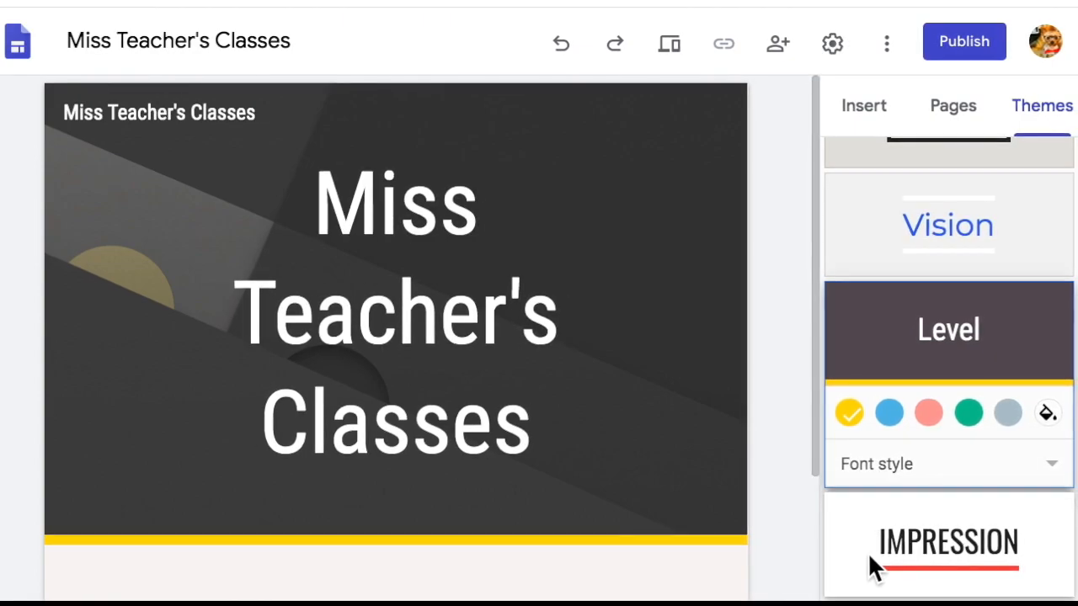
Switch to the Impression theme and set its font style to Capital.
left_click(968, 535)
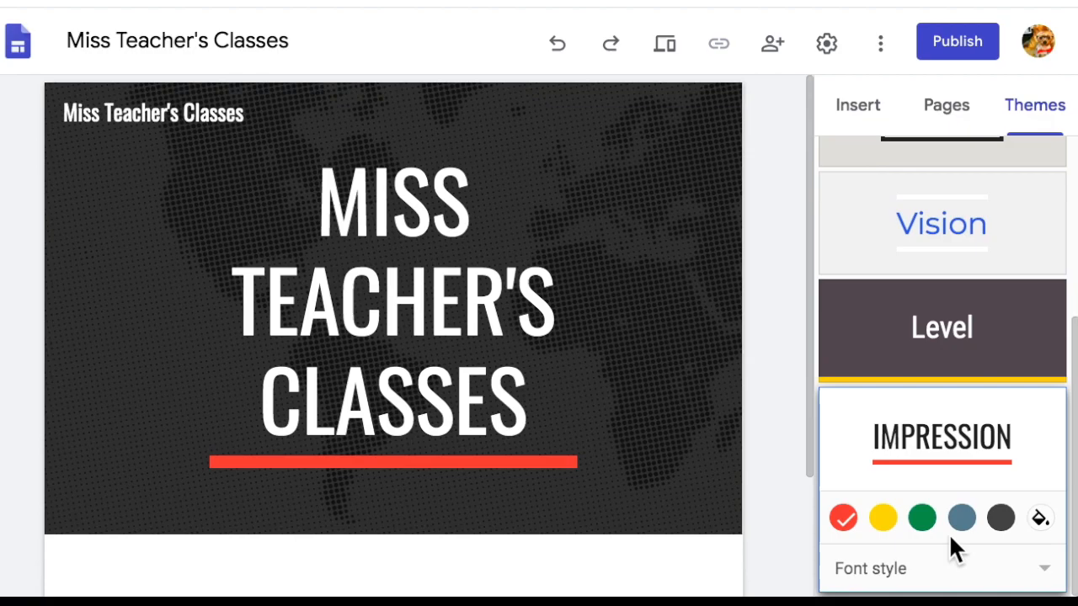
left_click(1041, 569)
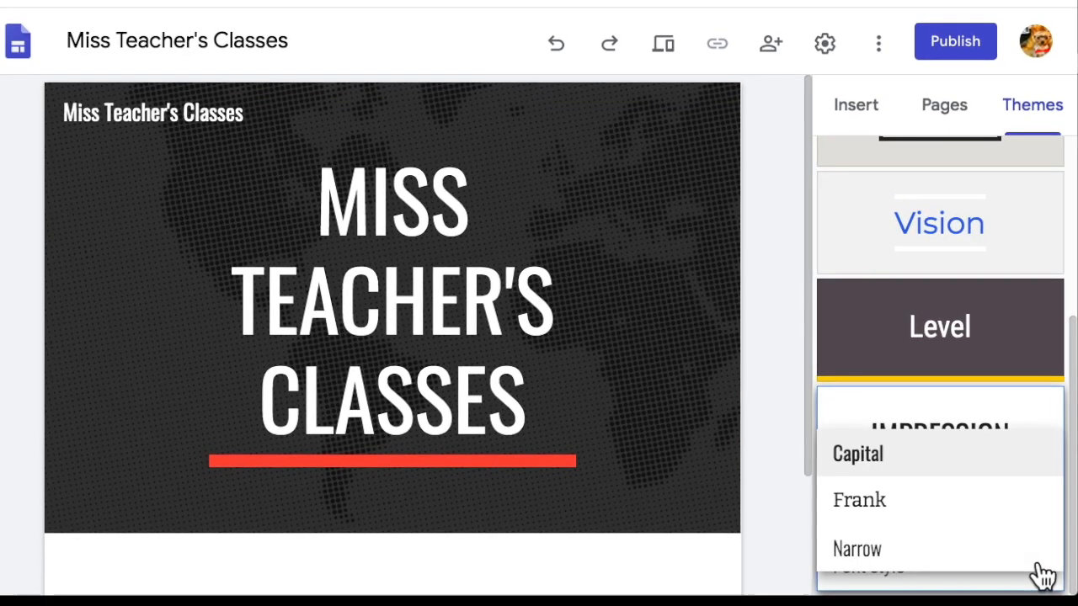
left_click(923, 545)
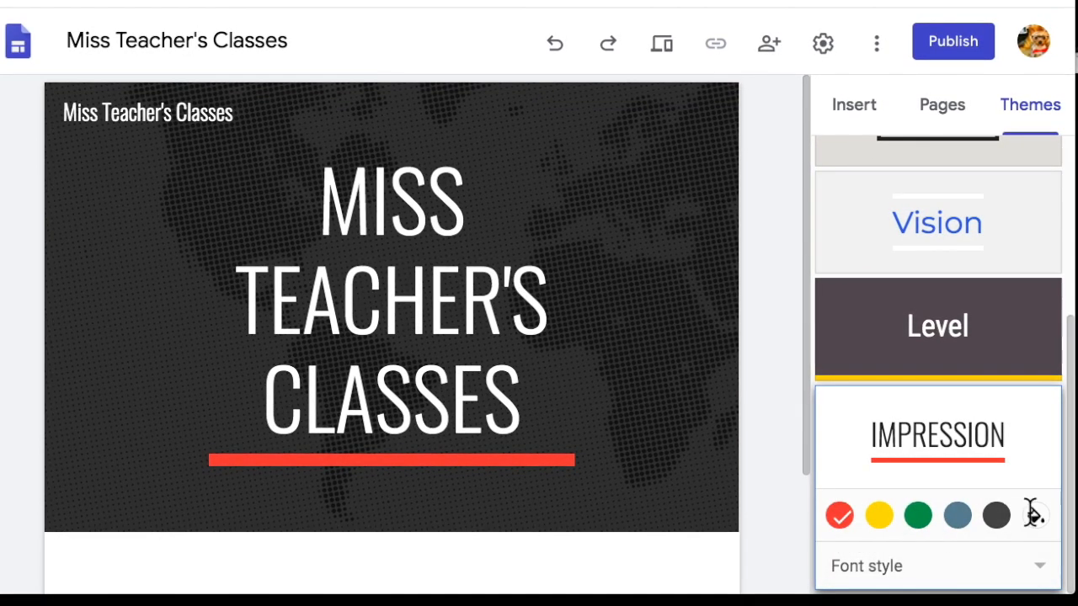
left_click(1037, 563)
left_click(928, 465)
scroll(953, 390, "up", 3)
scroll(995, 398, "down", 3)
scroll(997, 404, "up", 3)
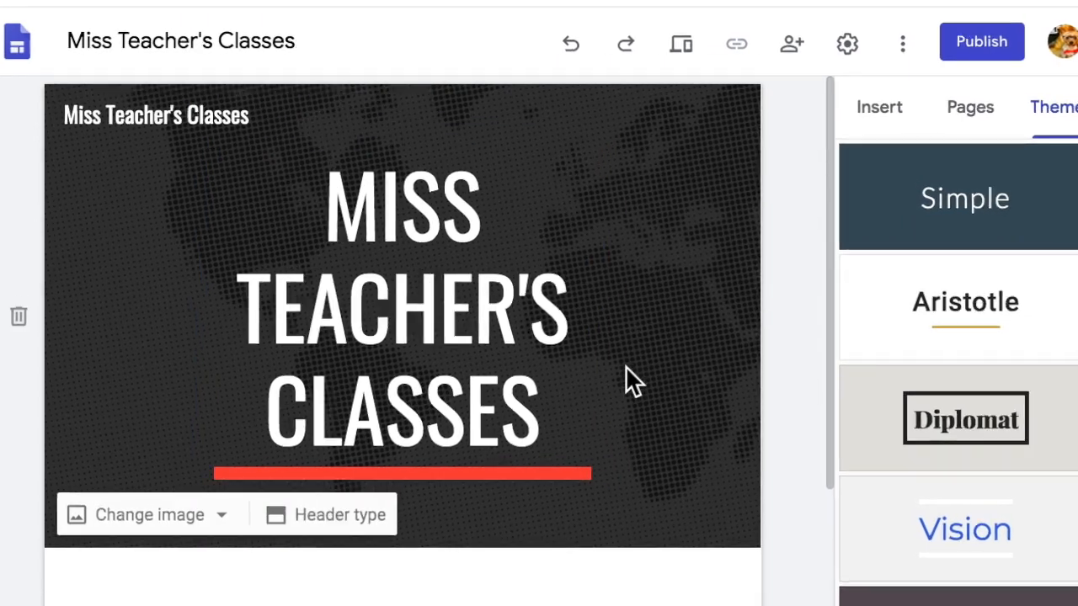
Widen the title box to both sides and insert MATH before CLASSES in the title.
left_click(532, 408)
left_click_drag(532, 408, 256, 161)
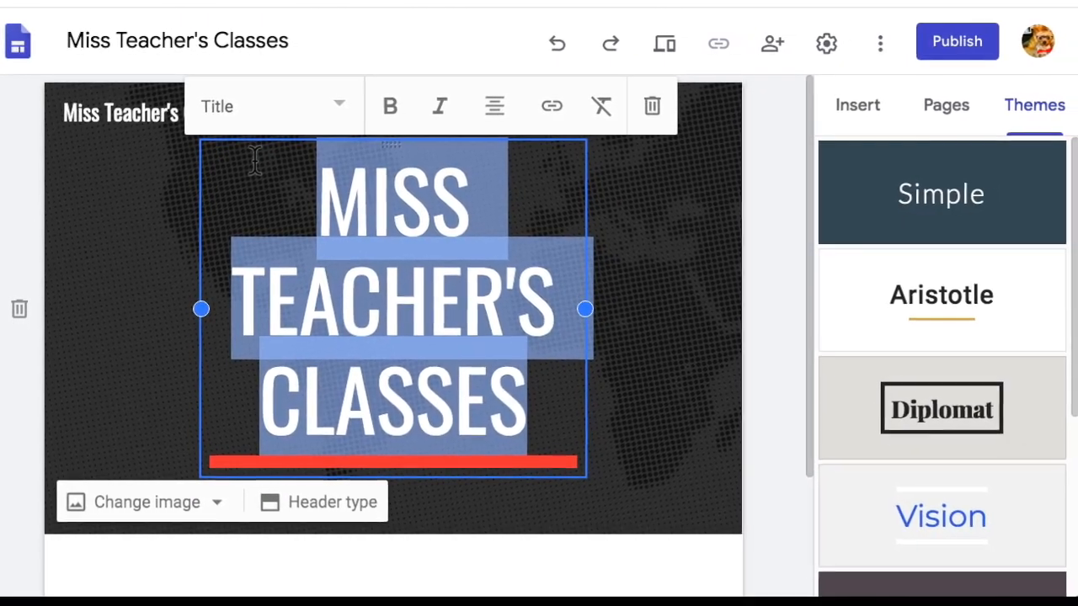
left_click_drag(199, 308, 100, 308)
left_click_drag(583, 310, 717, 316)
left_click(259, 299)
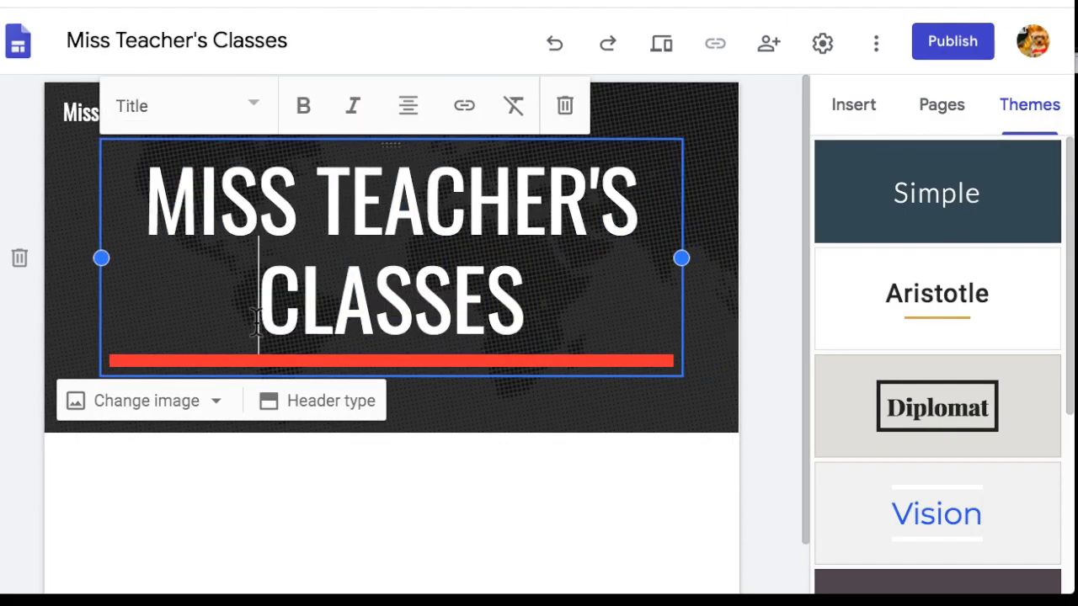
type("MATH")
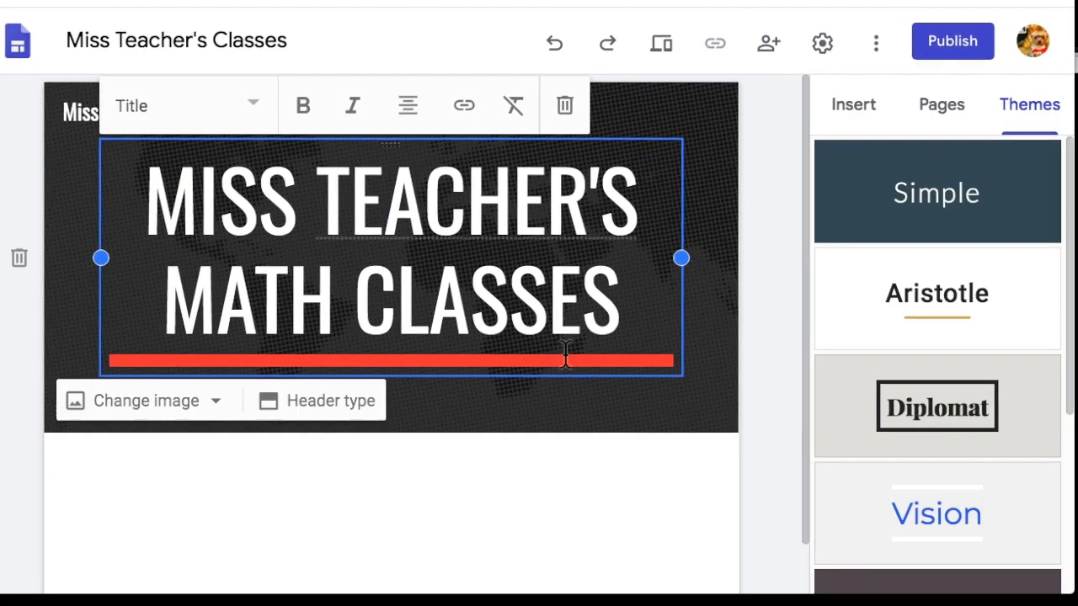
left_click(706, 338)
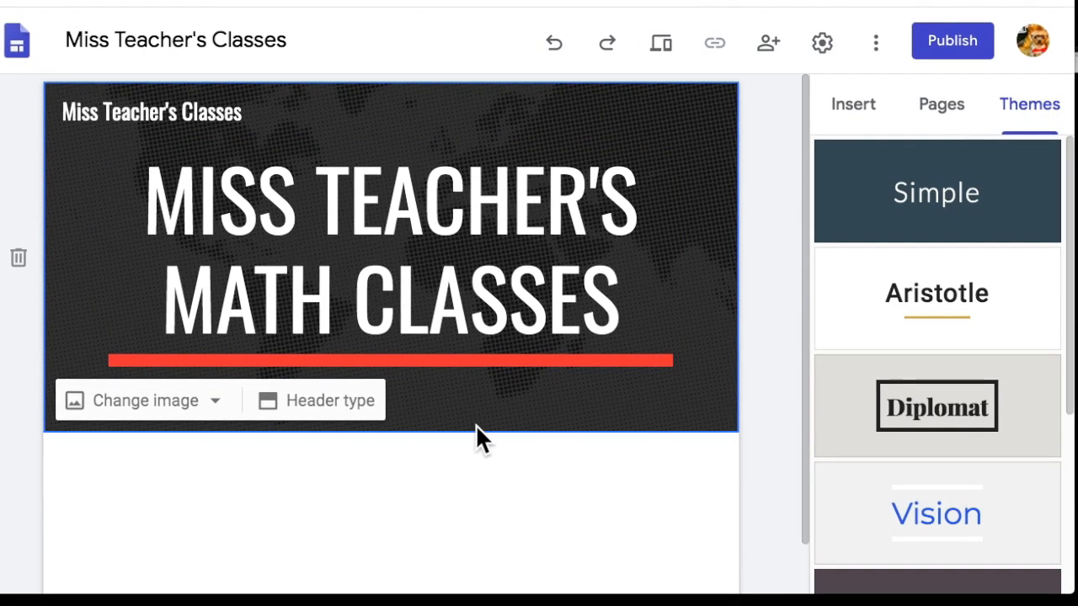
left_click(461, 443)
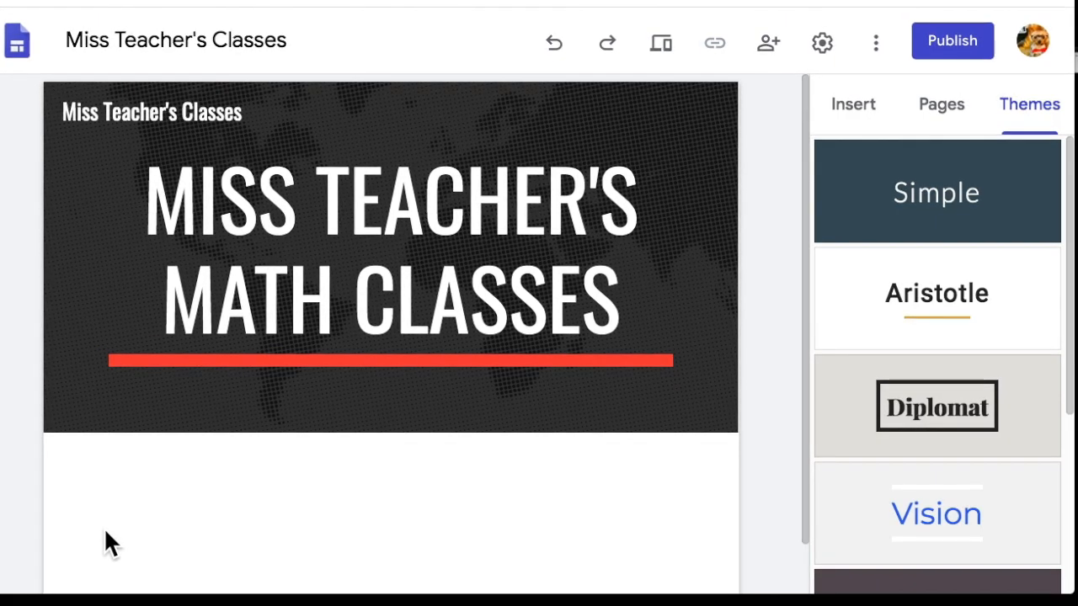
Insert a button element and label it YouTube.
left_click(859, 105)
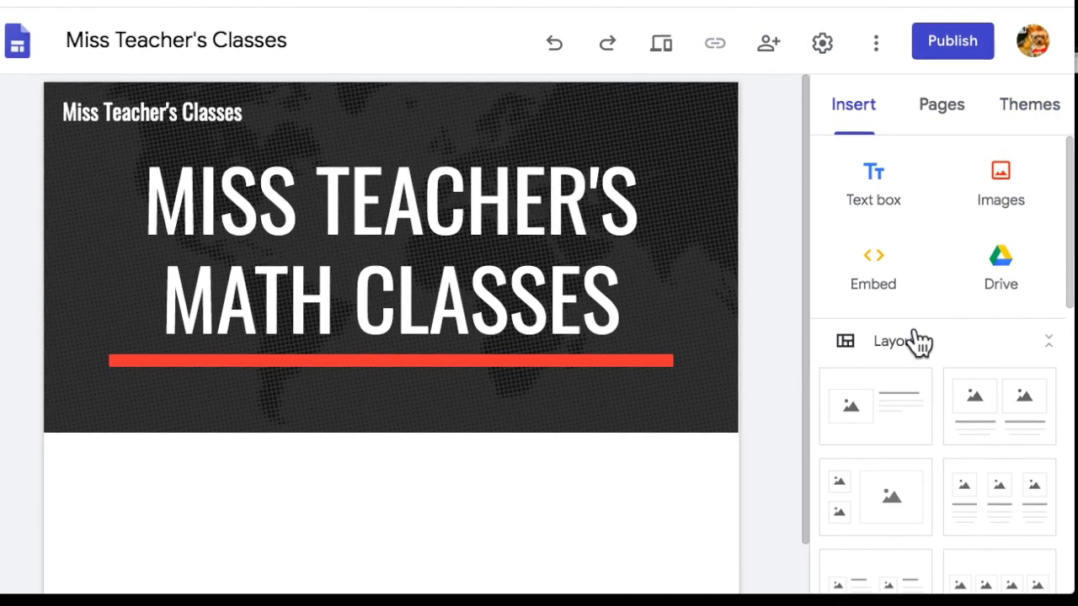
scroll(922, 385, "down", 1)
scroll(923, 385, "down", 4)
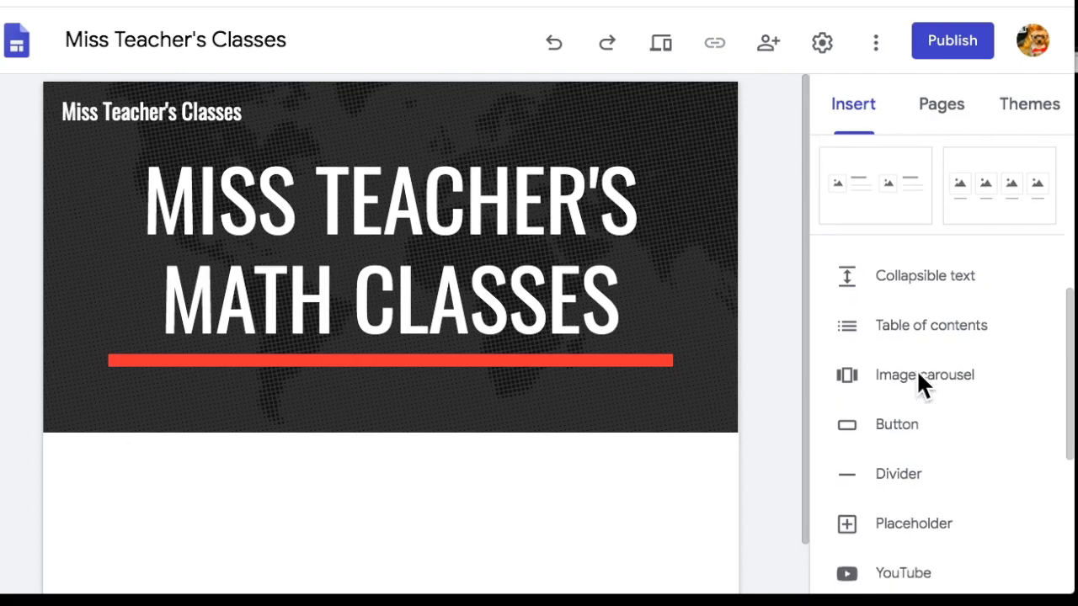
scroll(880, 437, "down", 1)
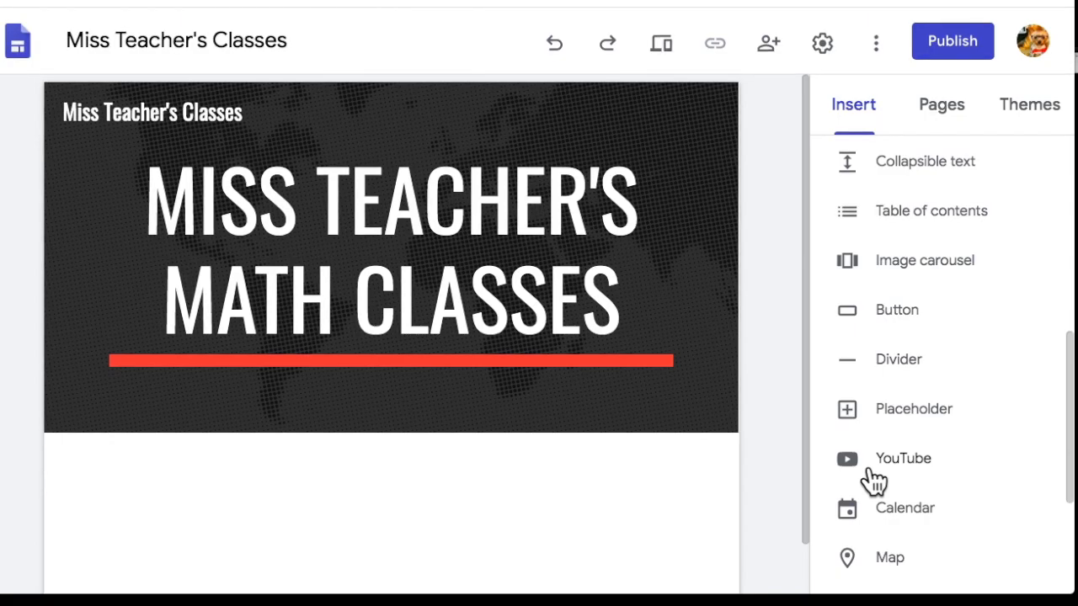
left_click(876, 313)
left_click(873, 312)
left_click(879, 305)
type("YouTube")
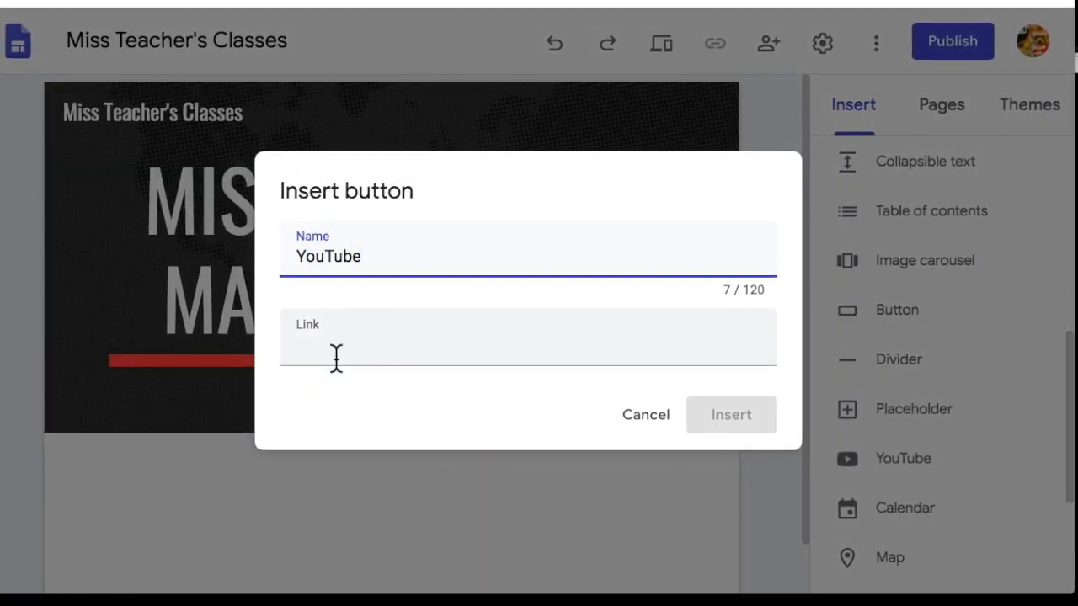
Link the button to the copied YouTube channel URL, insert it, and widen it.
left_click(336, 358)
left_click(640, 3)
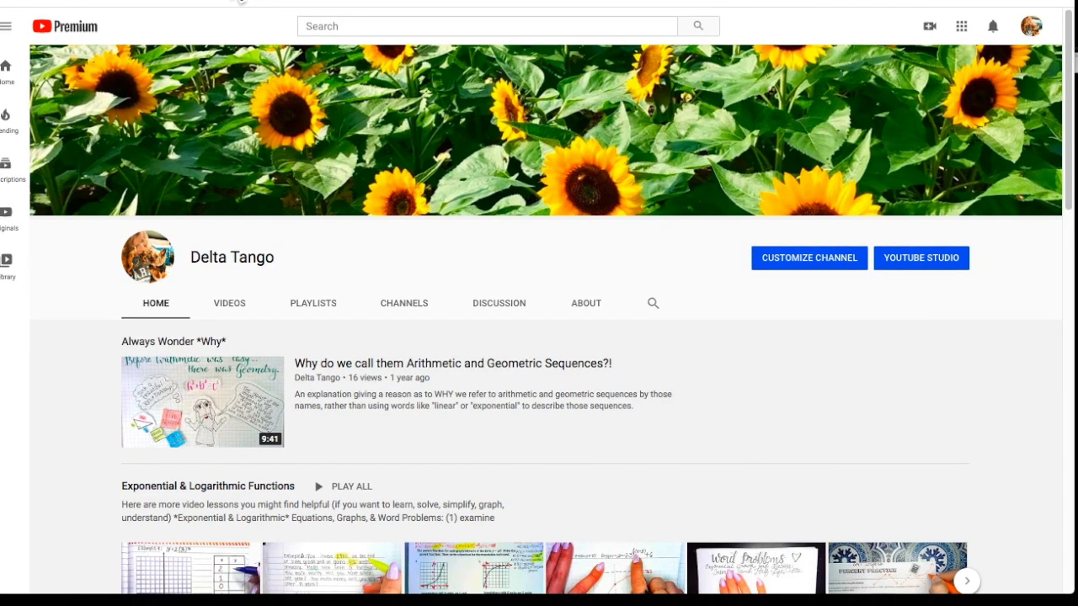
key("ctrl+Tab")
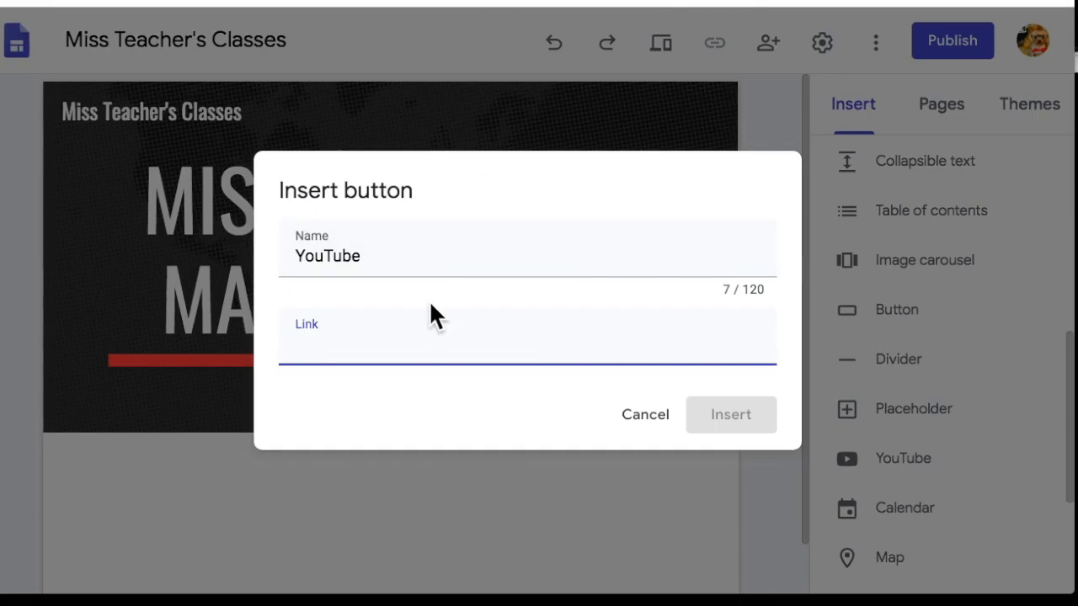
type("https://www.youtube.com/channel/UCPZnghXnV8U8wRjcIN6zZtA?view_as=subscriber")
left_click(744, 413)
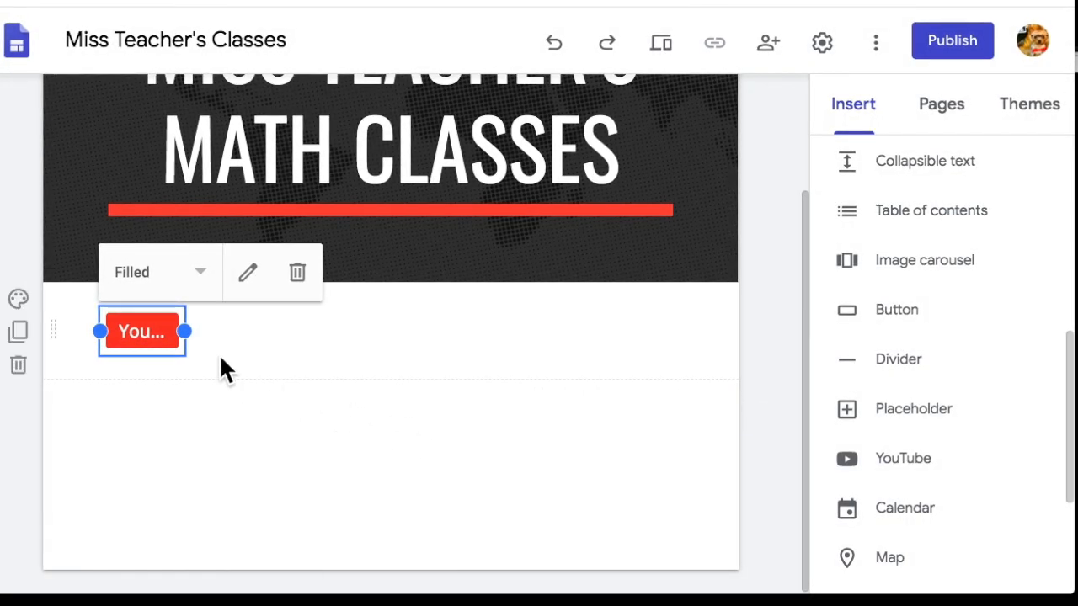
left_click_drag(188, 332, 248, 336)
scroll(313, 398, "up", 2)
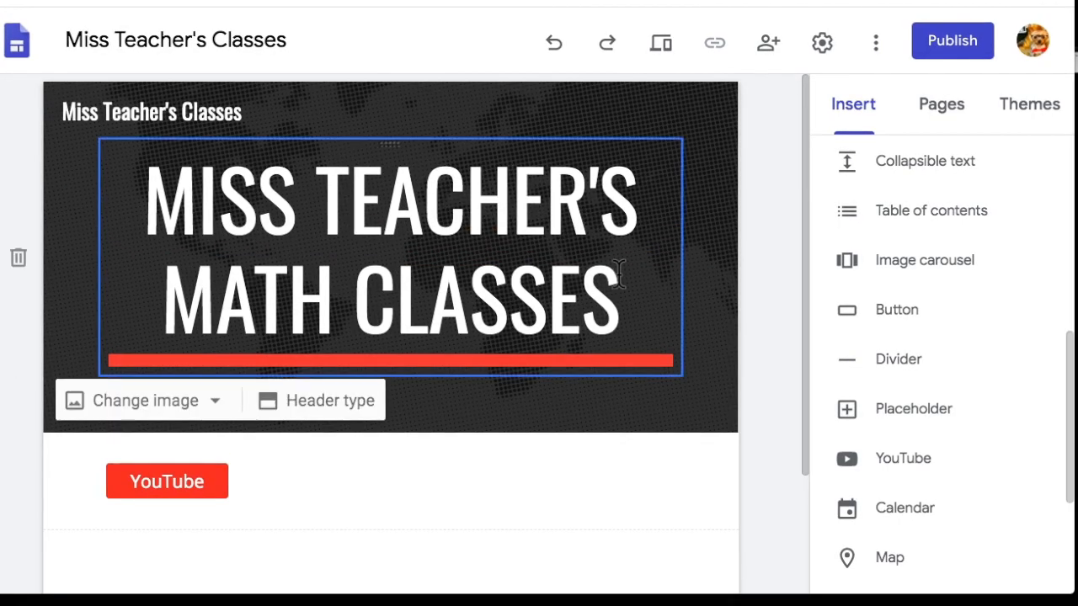
Try the yellow, green and blue-grey accent colours on the Impression theme.
left_click(1014, 120)
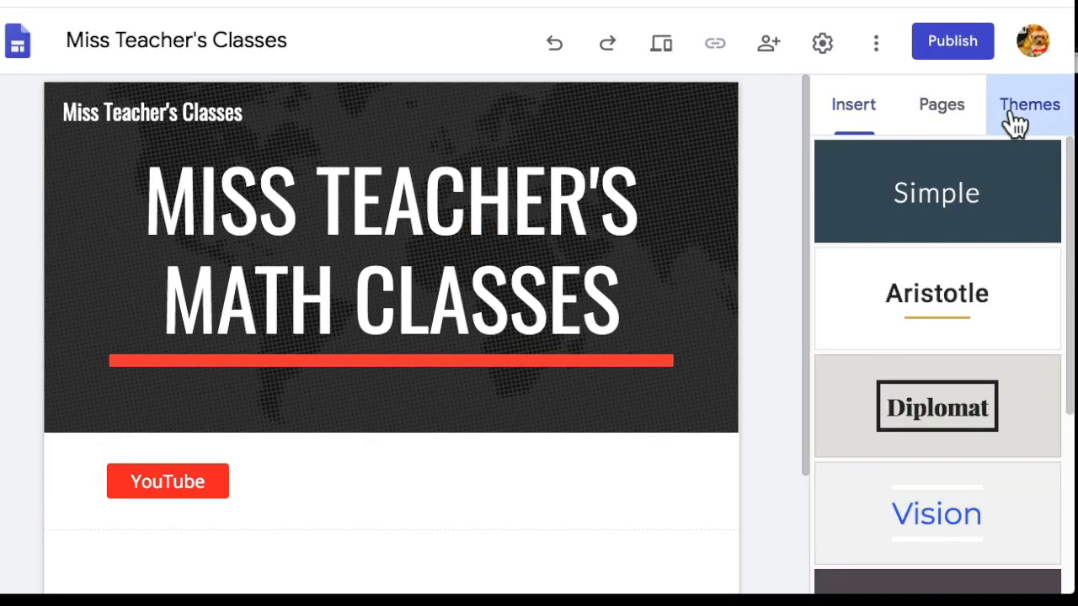
scroll(936, 357, "down", 3)
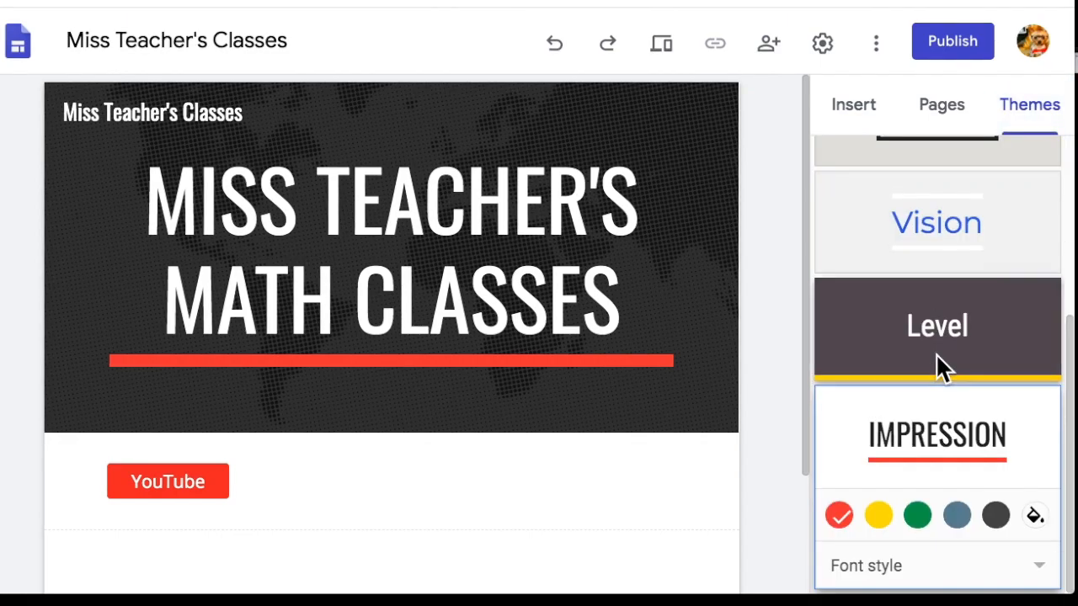
left_click(878, 515)
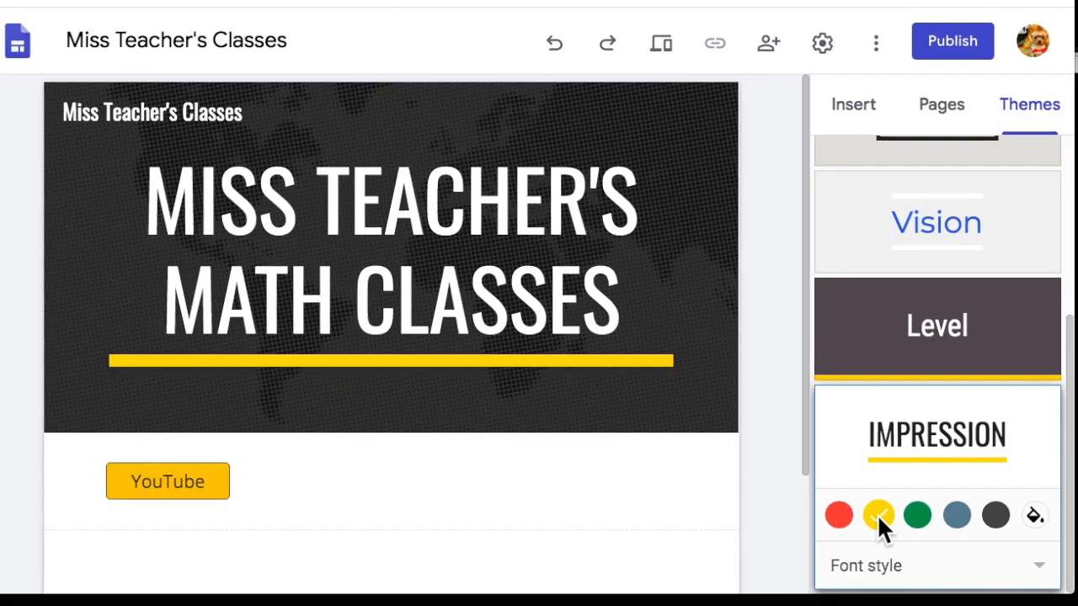
left_click(925, 513)
left_click(955, 516)
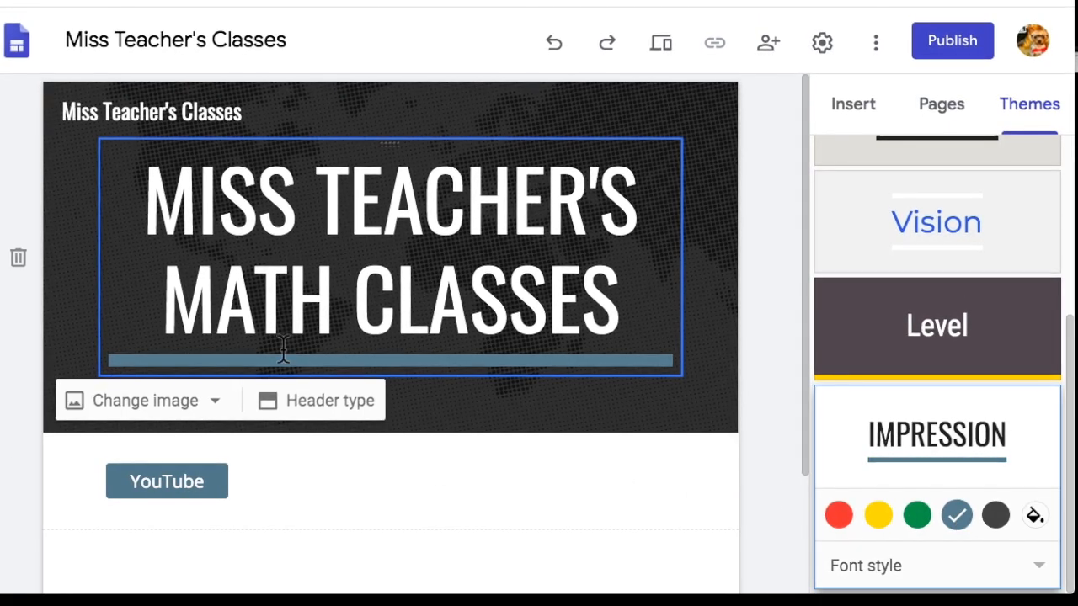
Set a custom theme colour of teal #31979b.
left_click(1033, 512)
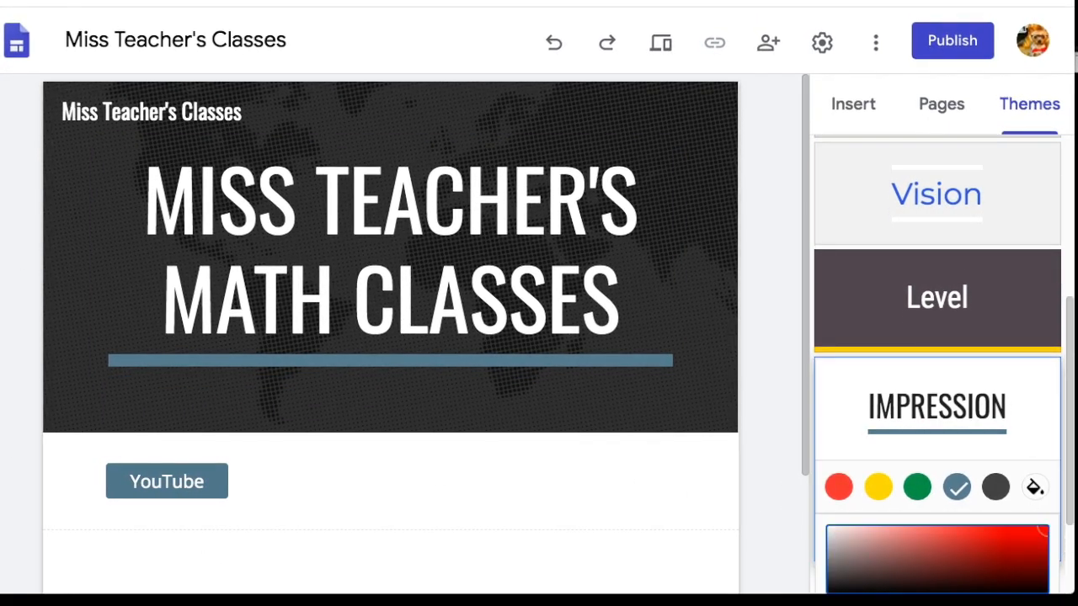
scroll(1005, 581, "down", 2)
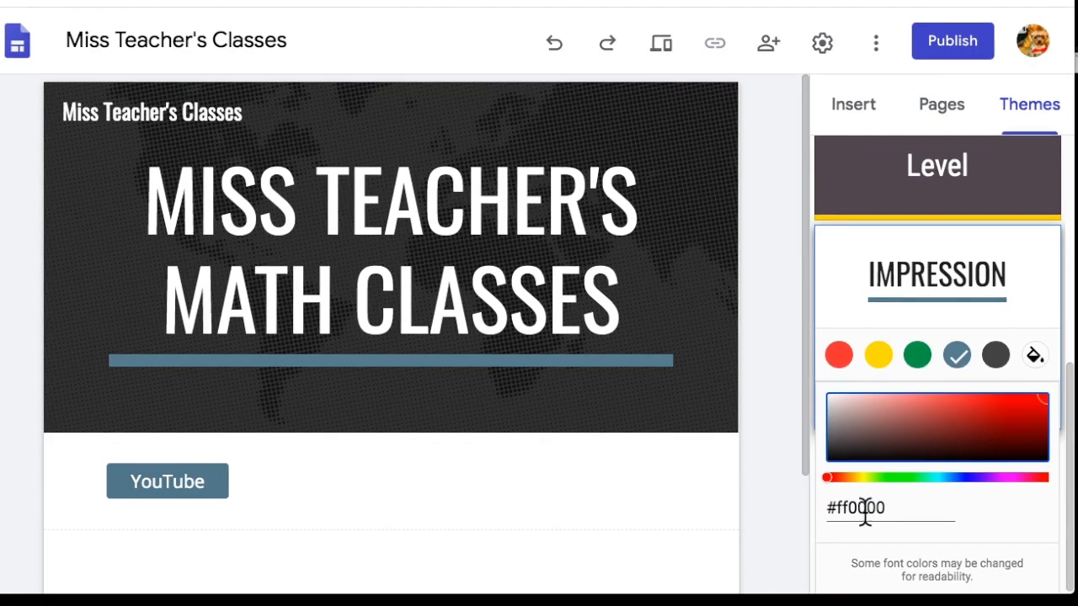
left_click(974, 435)
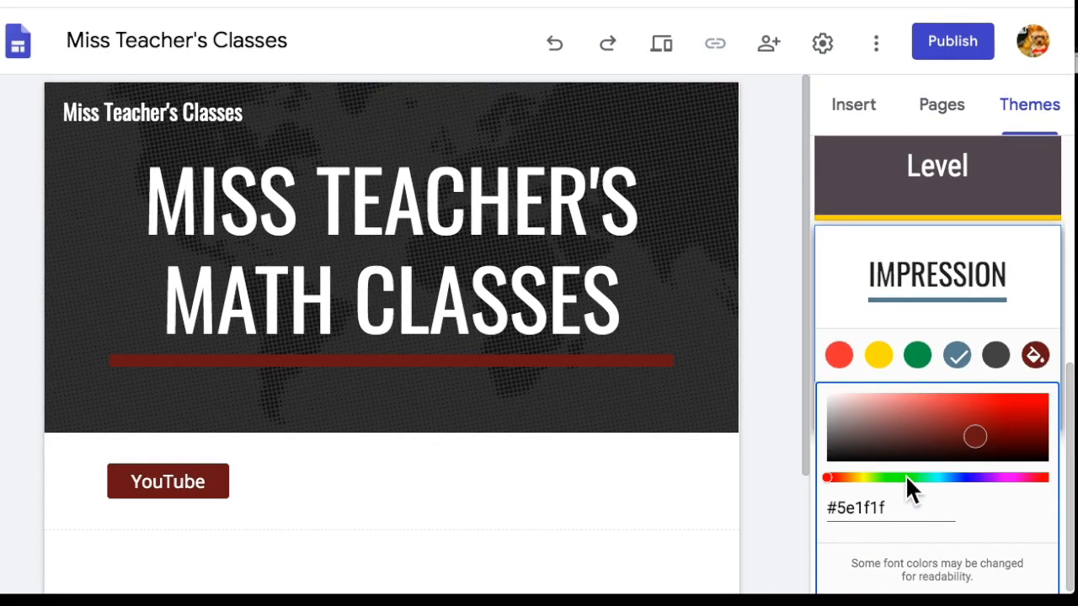
left_click(910, 476)
left_click(952, 476)
left_click(939, 475)
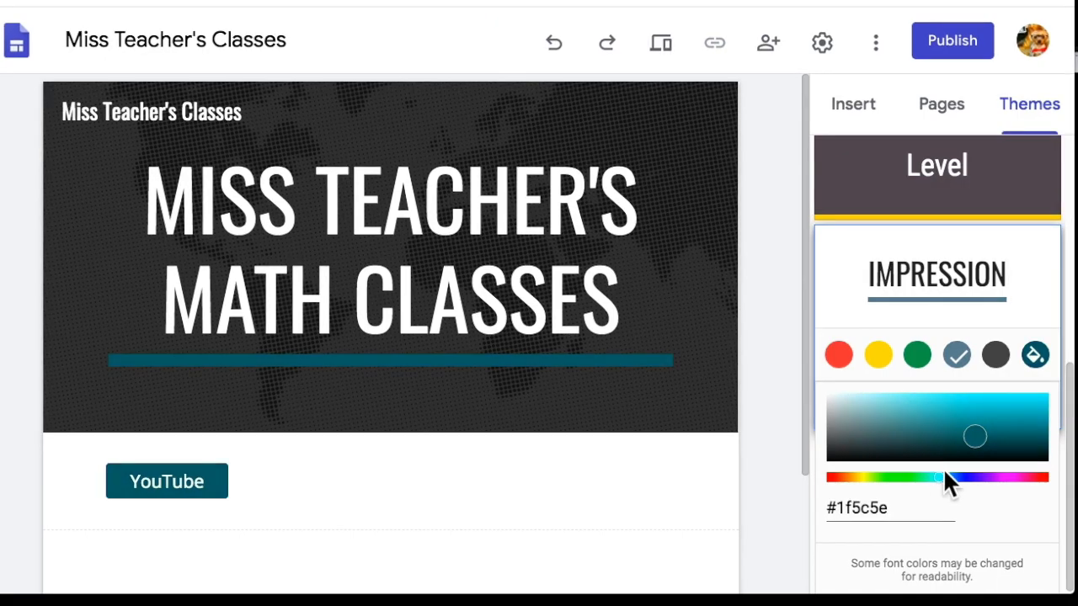
left_click(988, 400)
left_click(973, 393)
left_click(978, 420)
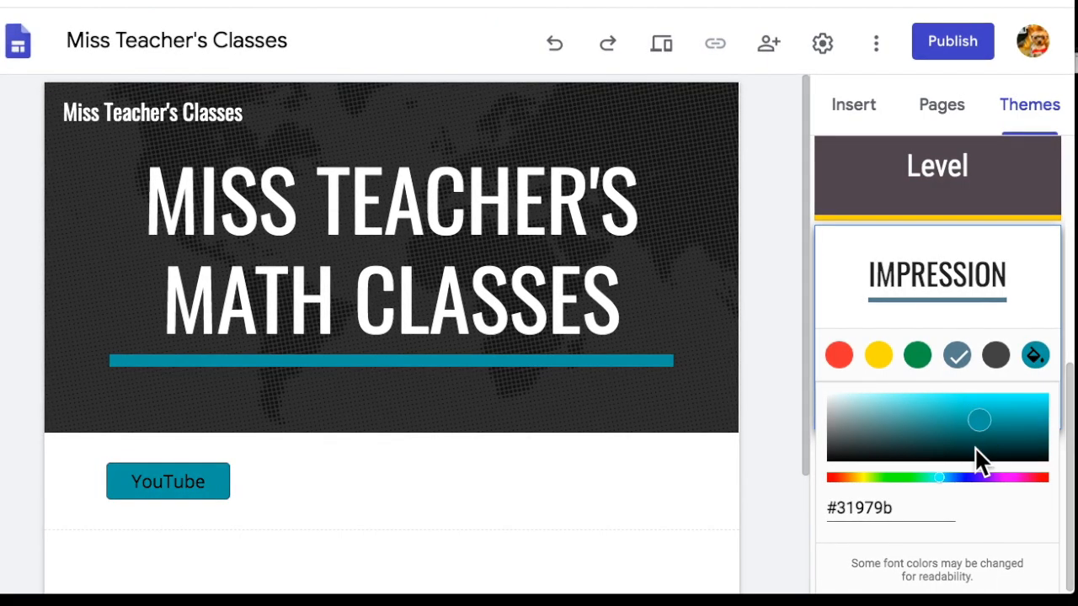
left_click(378, 515)
left_click(196, 482)
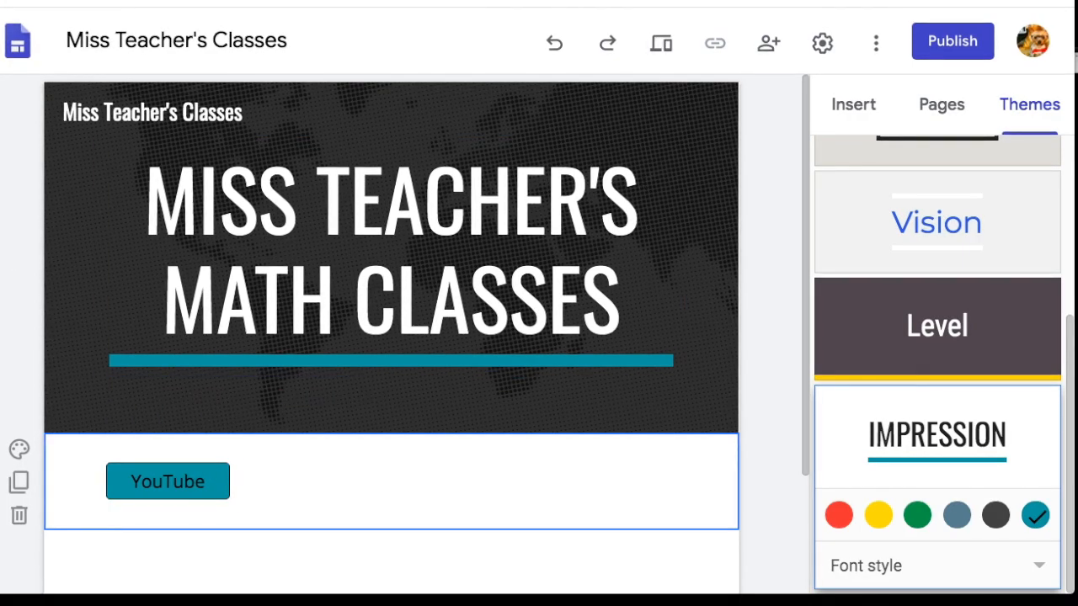
Search Google for 'youtube logo' in a new tab and show image results.
key("super+t")
type("youtube")
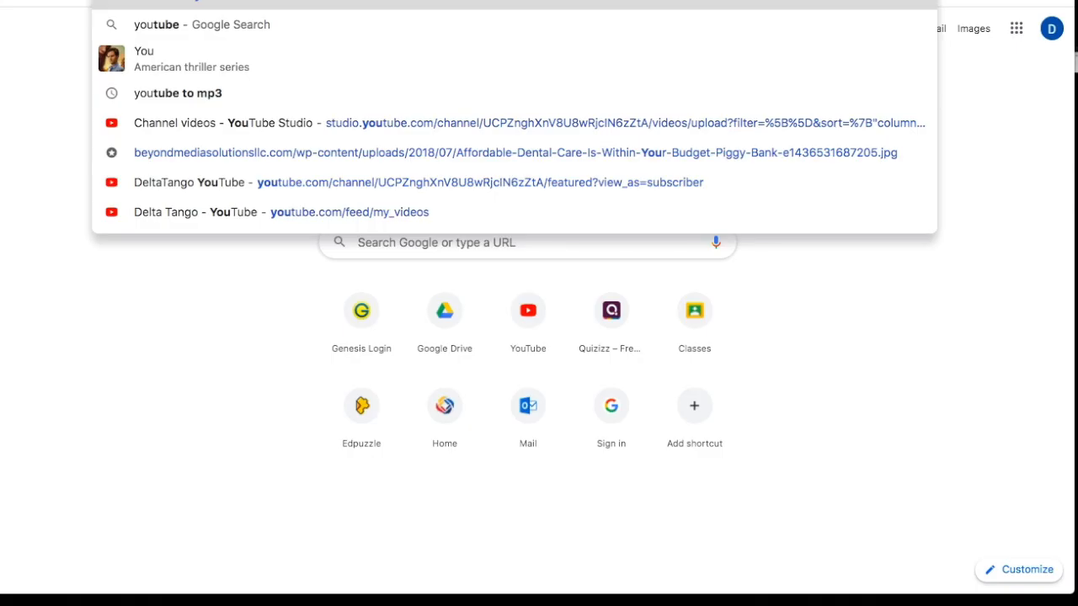
key("Return")
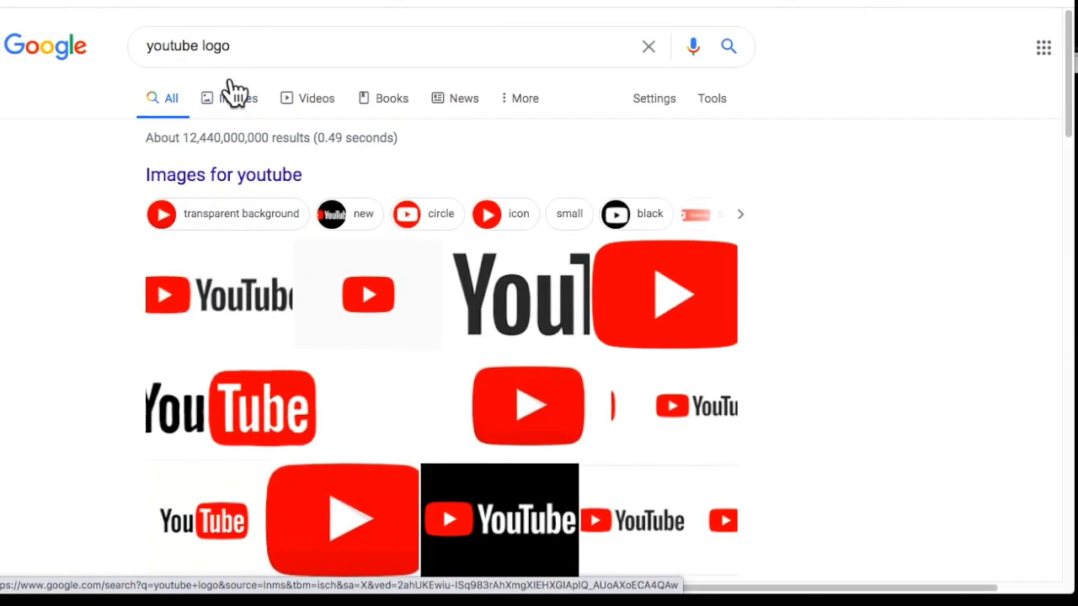
left_click(235, 92)
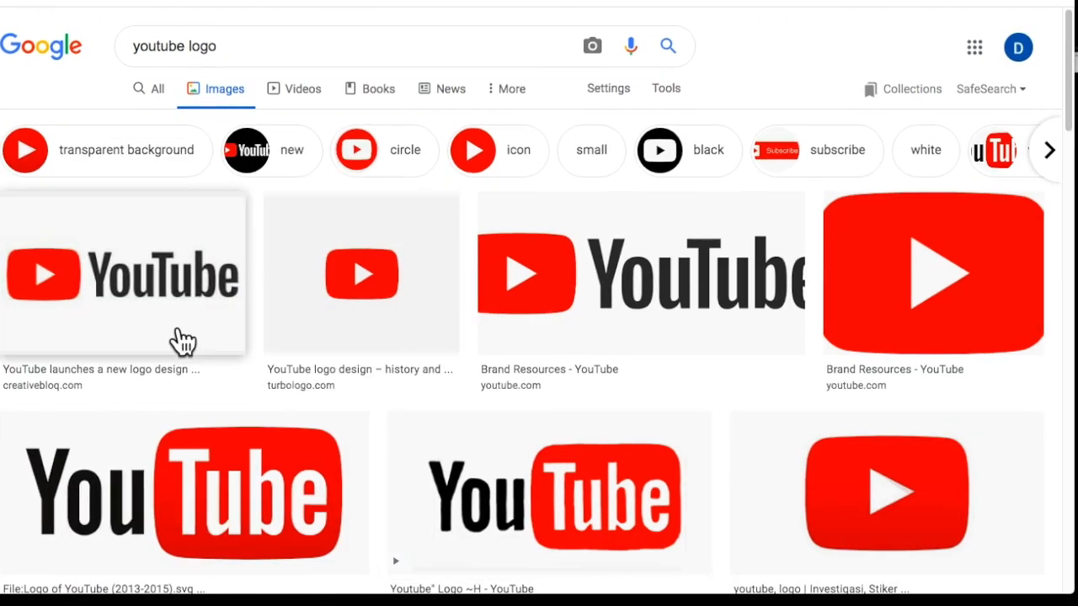
Preview the first YouTube logo image and the Brand Resources logo.
left_click(184, 346)
left_click_drag(846, 127, 857, 301)
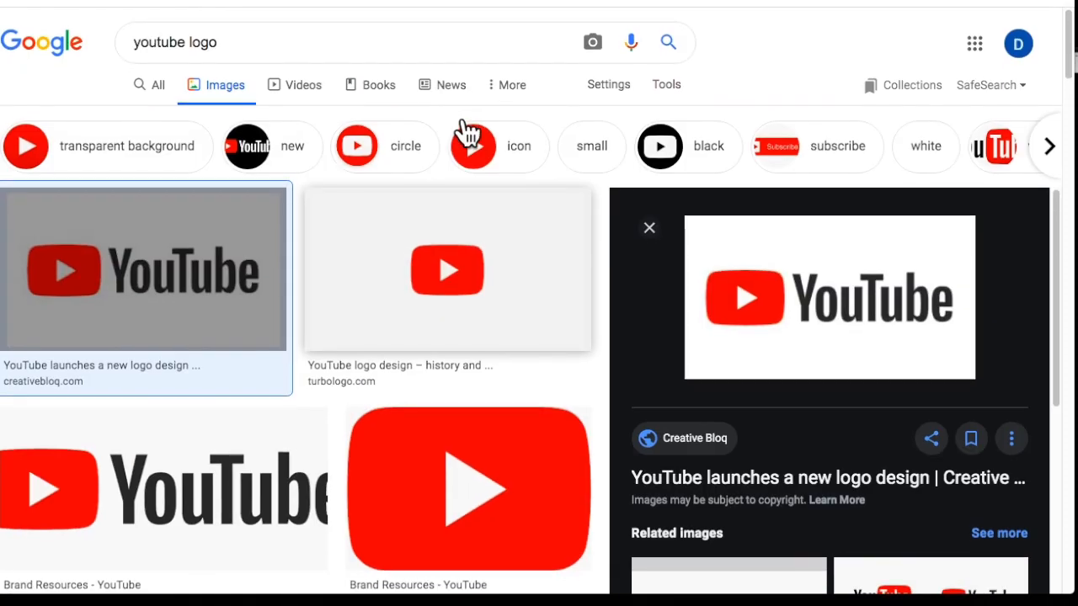
scroll(464, 132, "down", 3)
left_click(264, 200)
left_click_drag(752, 144, 736, 197)
scroll(454, 316, "down", 8)
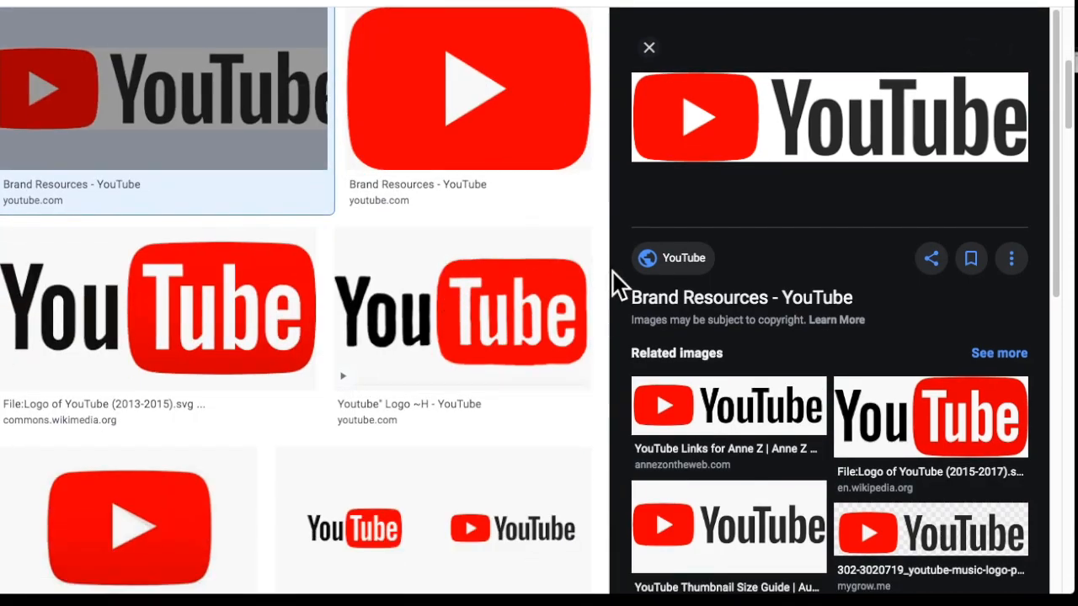
scroll(309, 354, "down", 10)
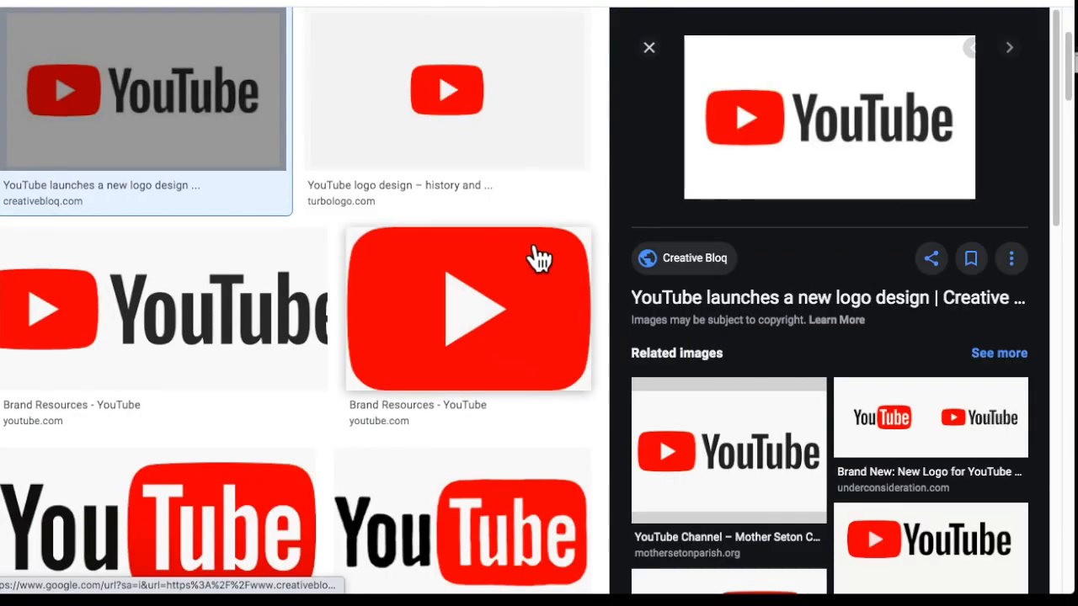
scroll(548, 264, "up", 3)
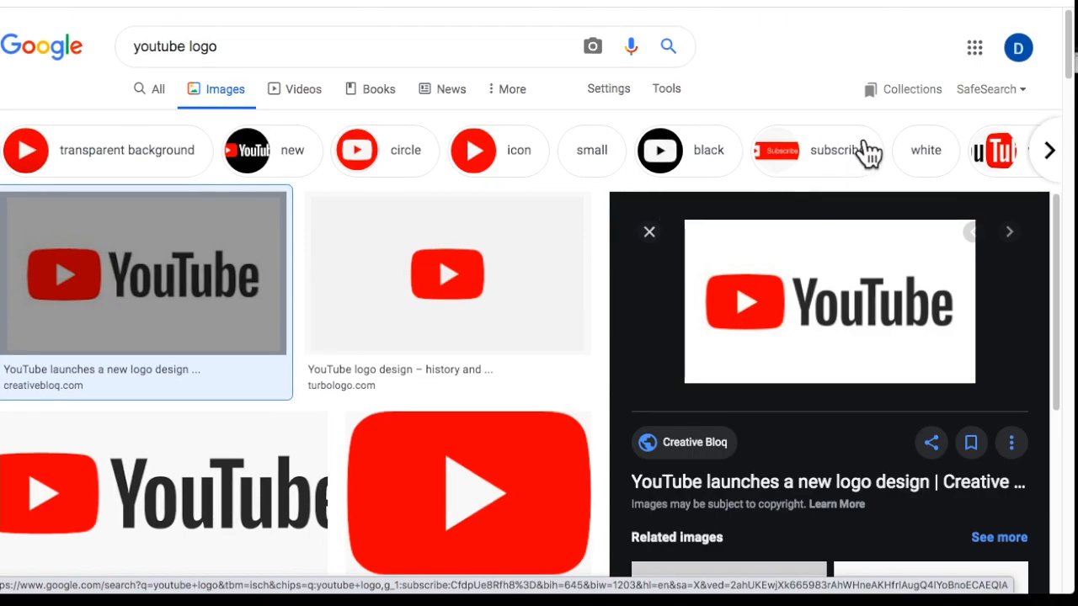
Filter the image results to Large size.
left_click(610, 94)
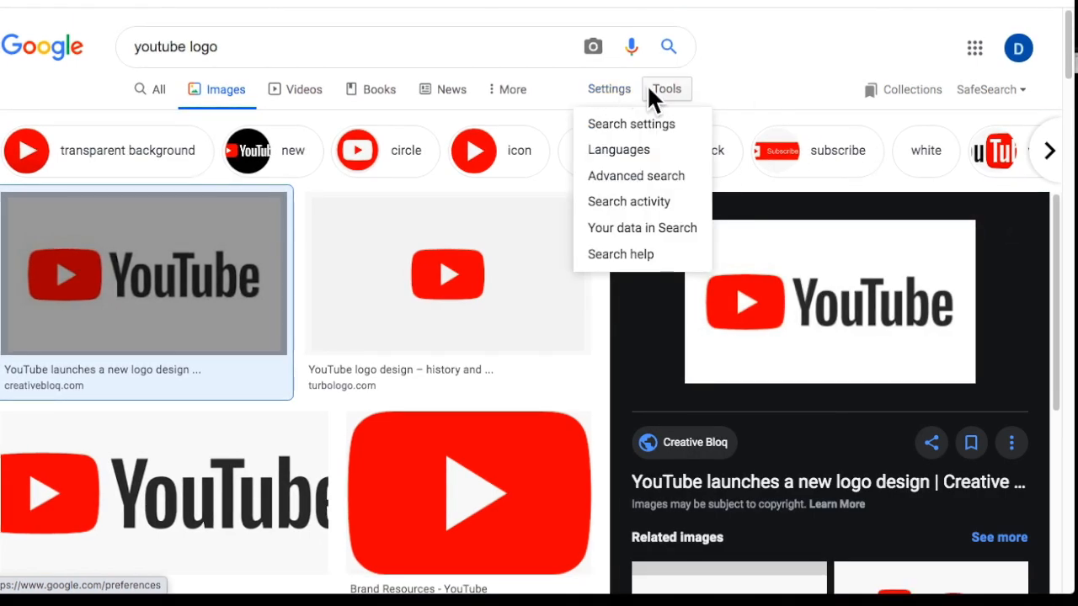
left_click(666, 89)
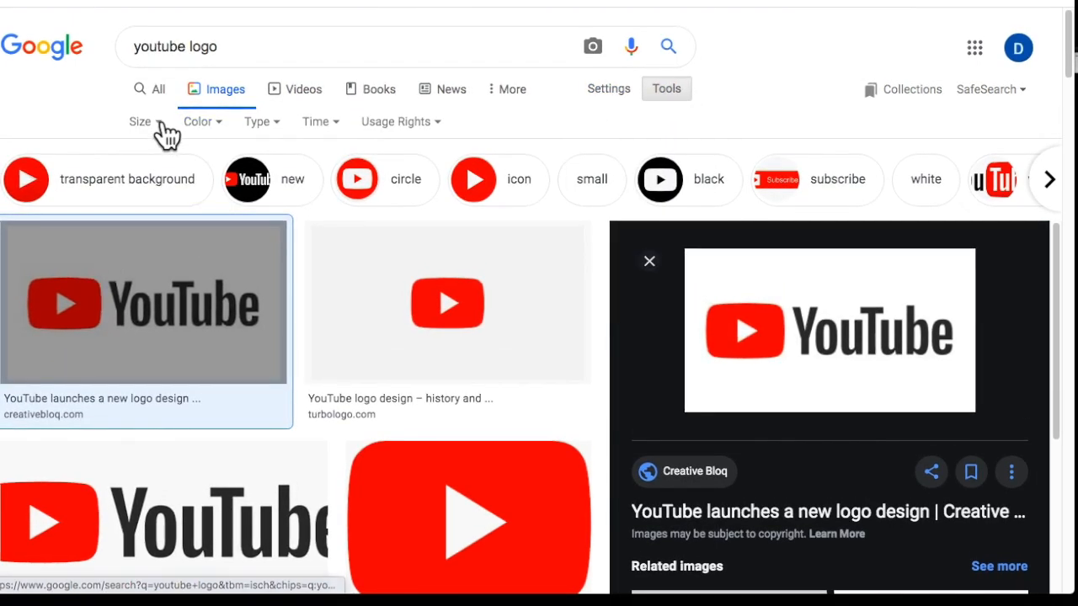
left_click(157, 125)
left_click(148, 176)
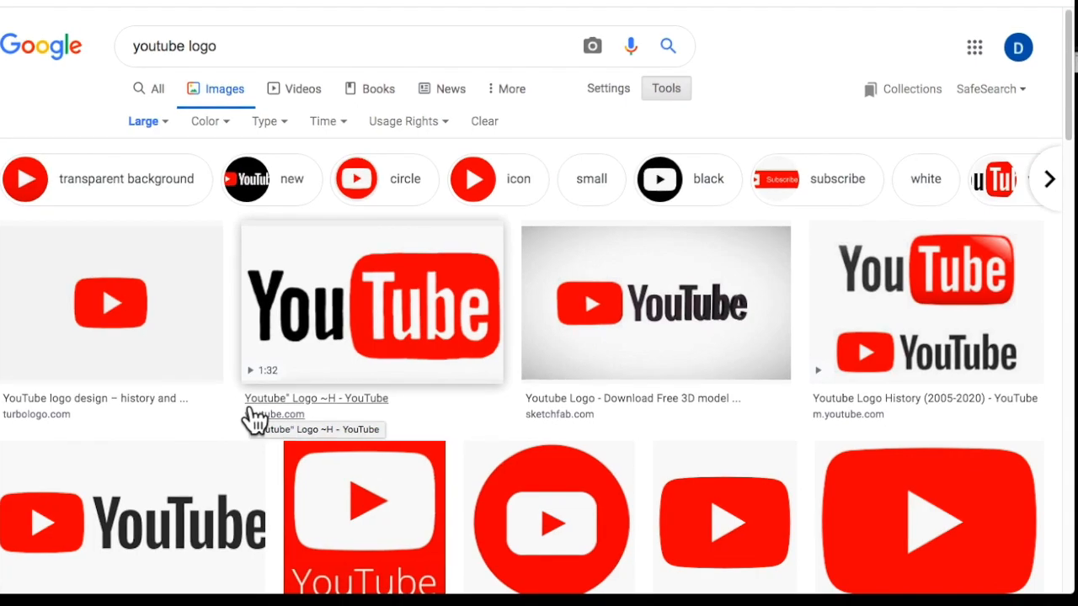
Step through previews, ending on the 1000logos YouTube logo PNG.
left_click(333, 379)
left_click(312, 337)
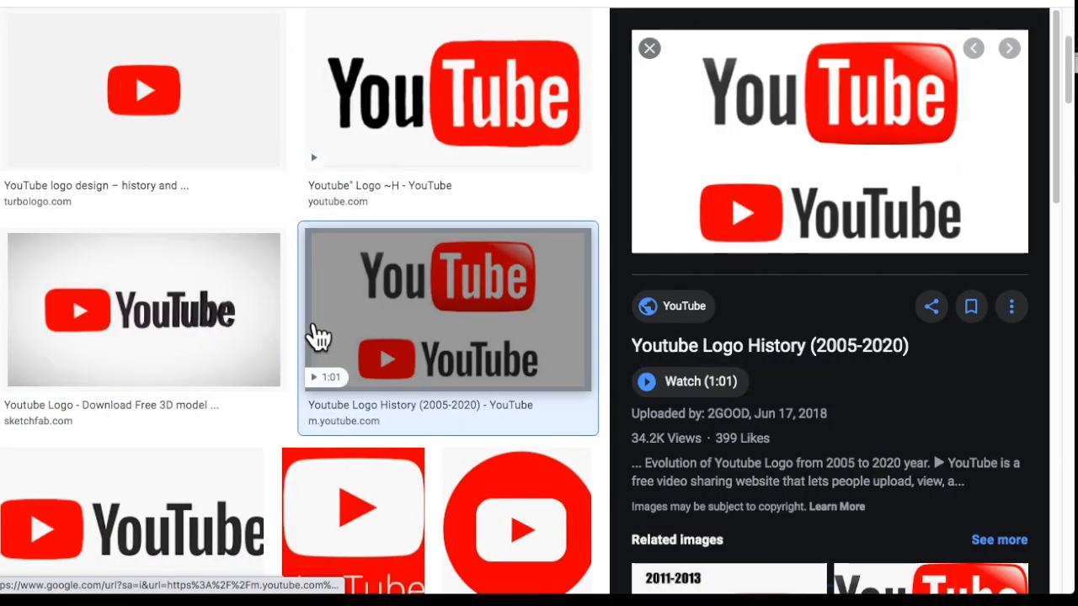
key("Left")
key("Down")
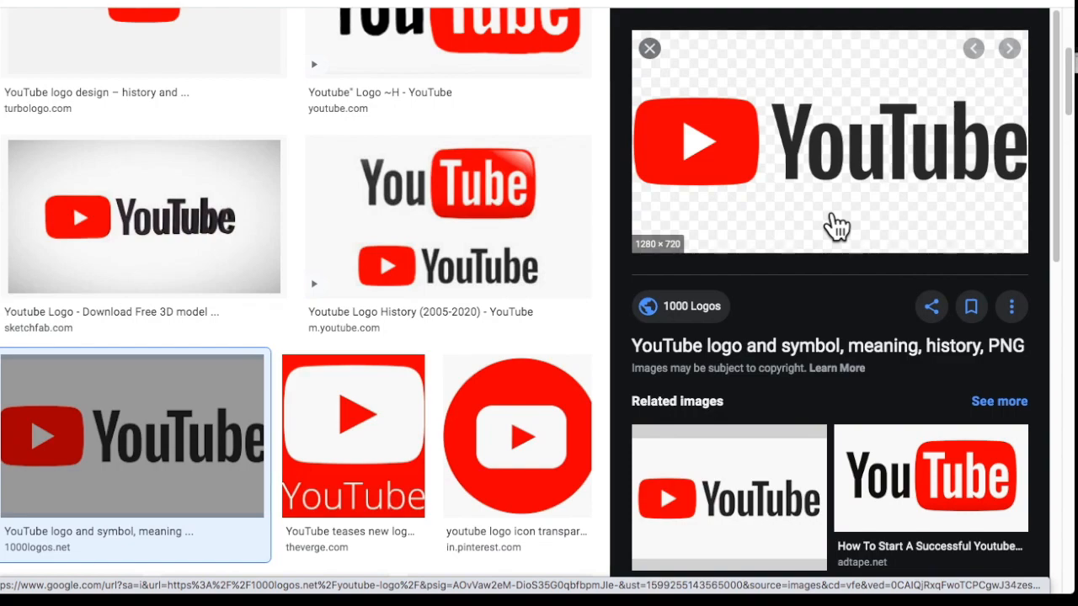
left_click(202, 275)
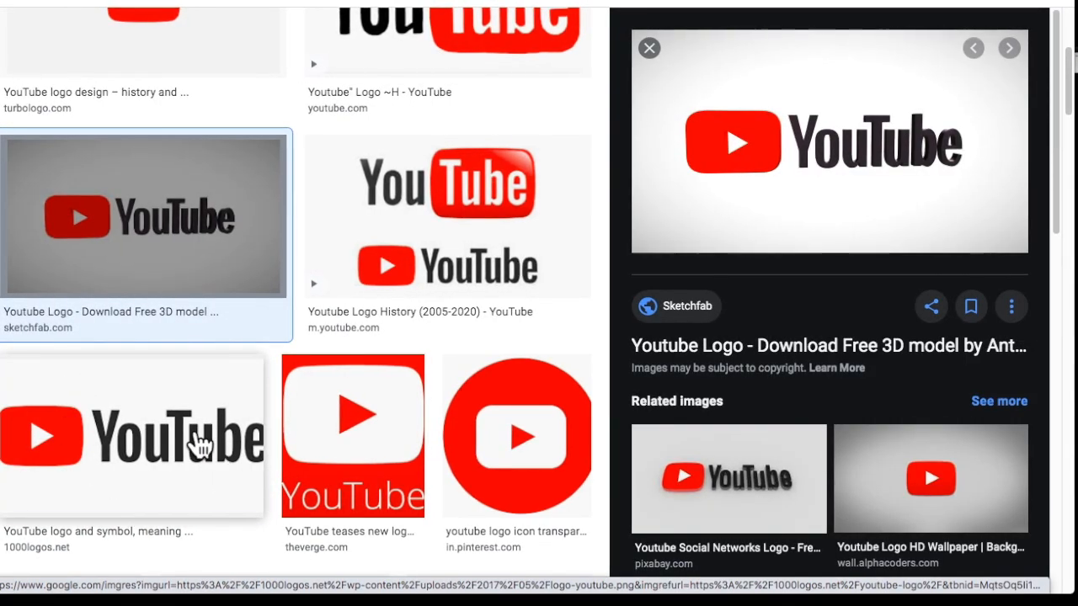
left_click(201, 447)
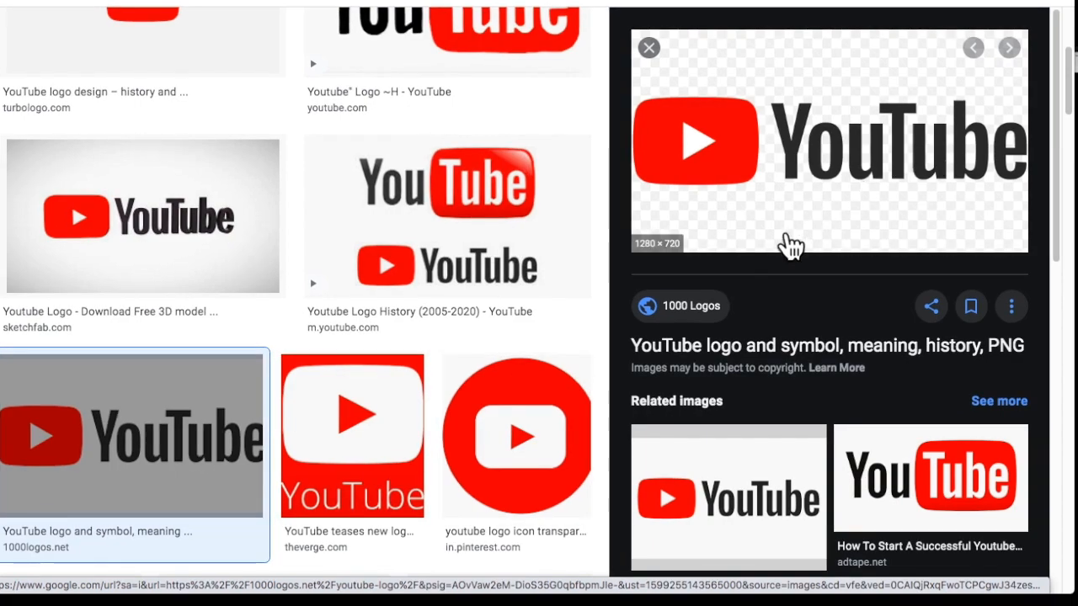
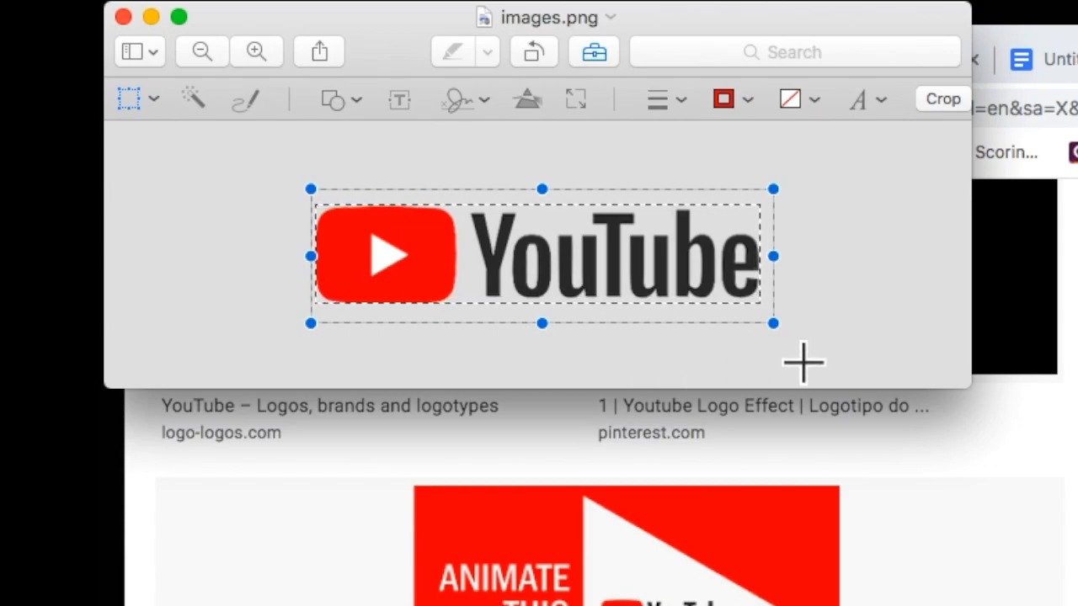
Close the YouTube logo image in Preview to return to Chrome's image results.
left_click(857, 332)
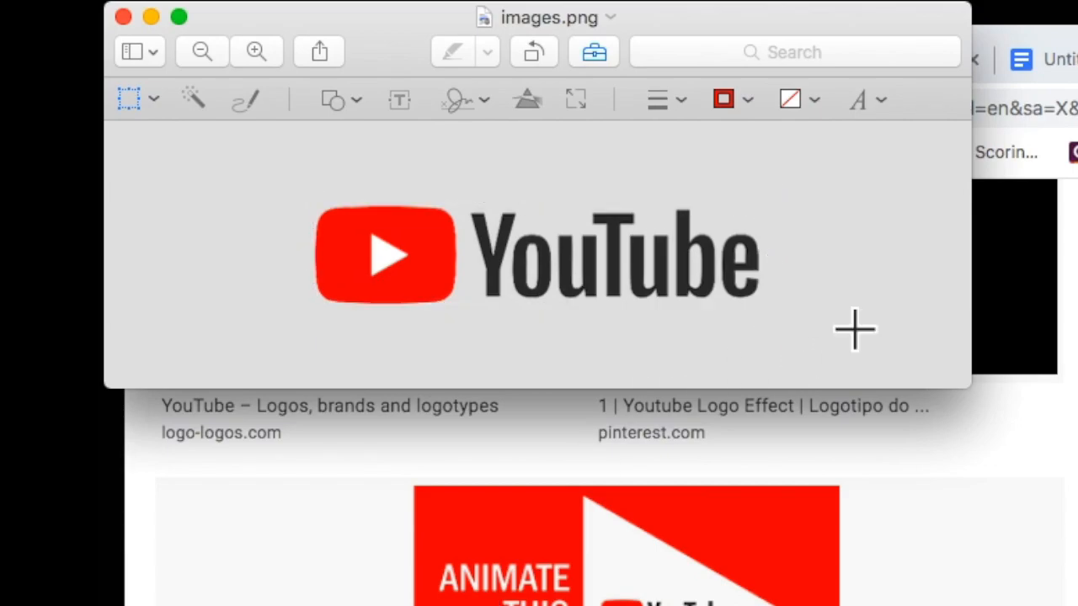
left_click(151, 100)
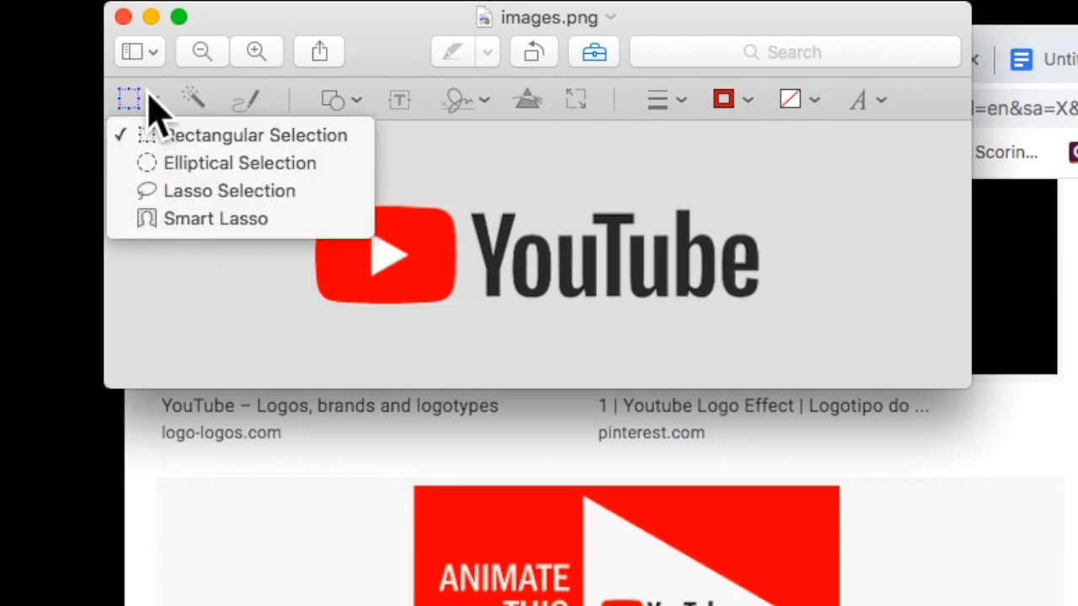
left_click(931, 242)
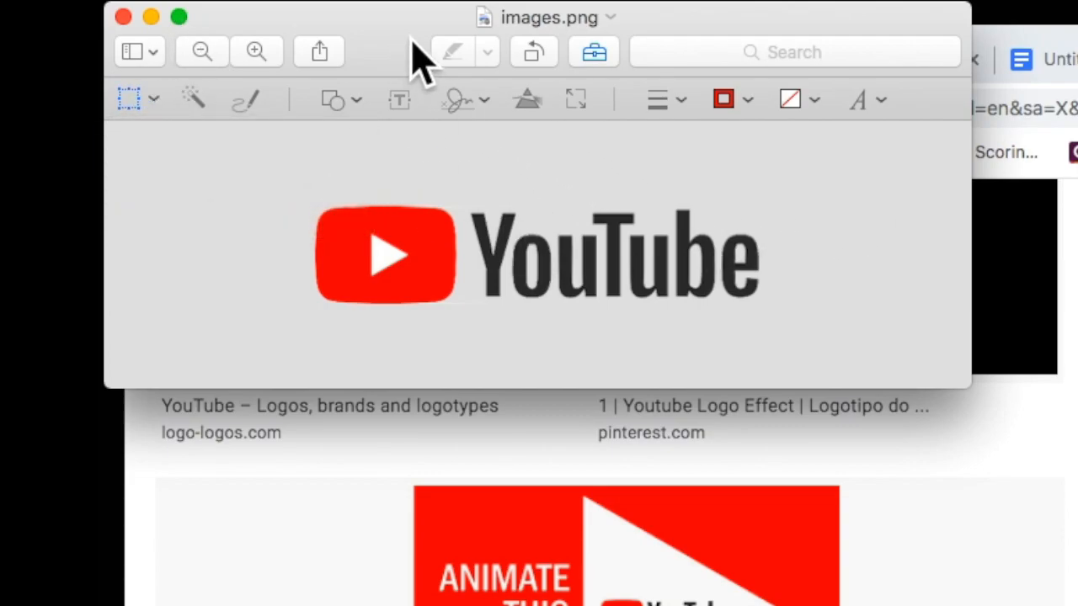
key("super+w")
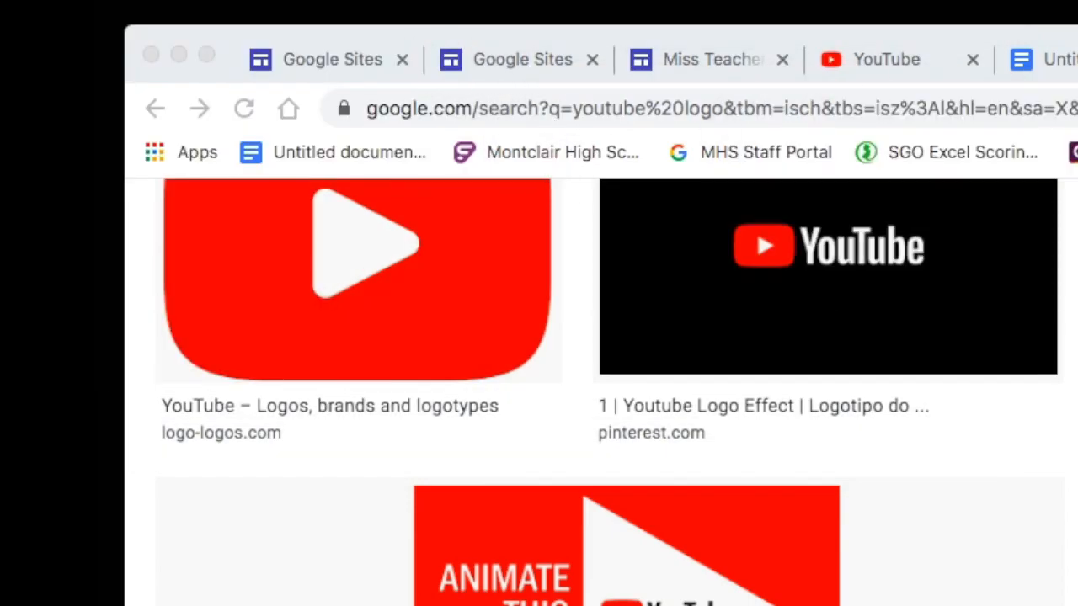
Drag the YouTube logo file into the site beside the YouTube button.
left_click(701, 66)
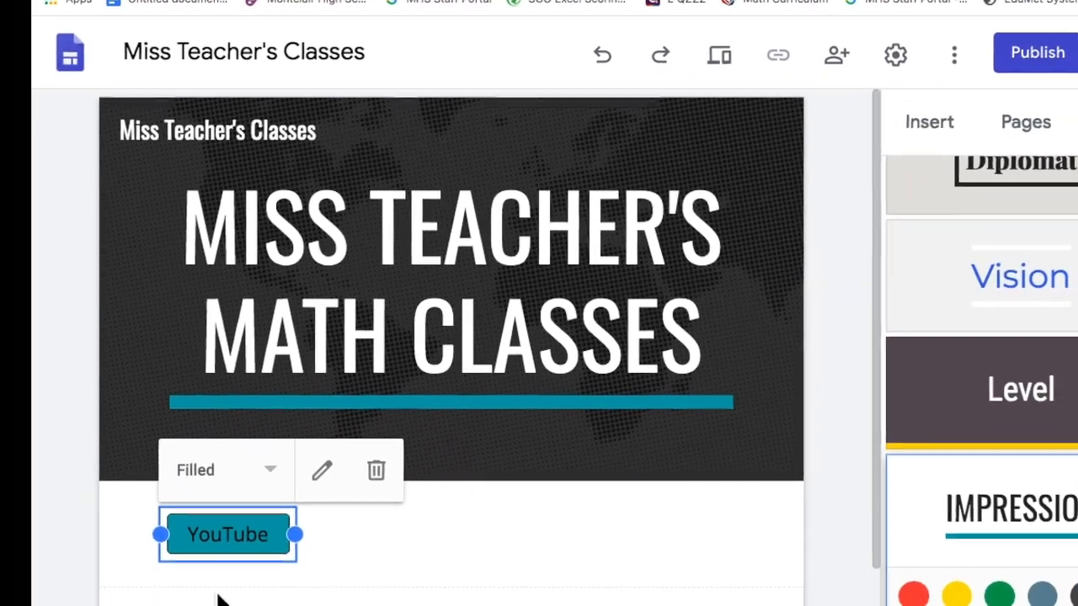
left_click(351, 589)
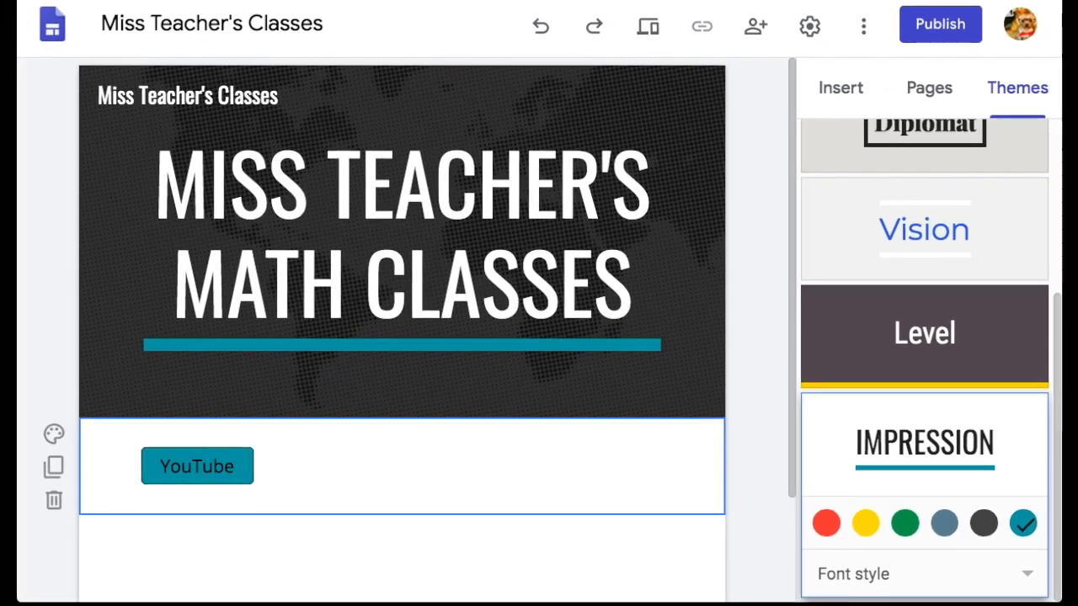
left_click_drag(1019, 24, 342, 470)
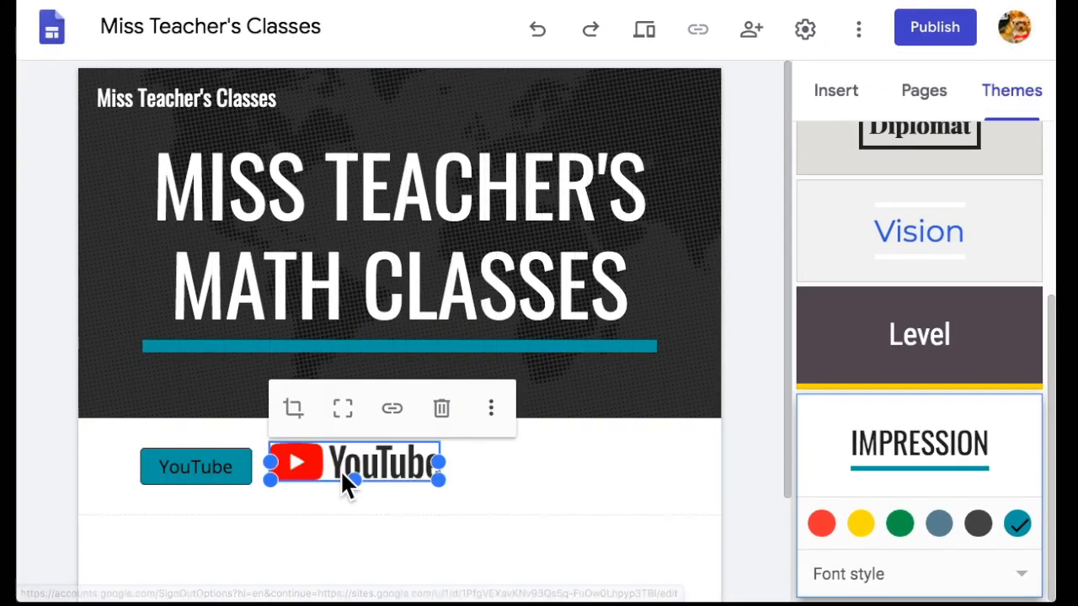
left_click(491, 504)
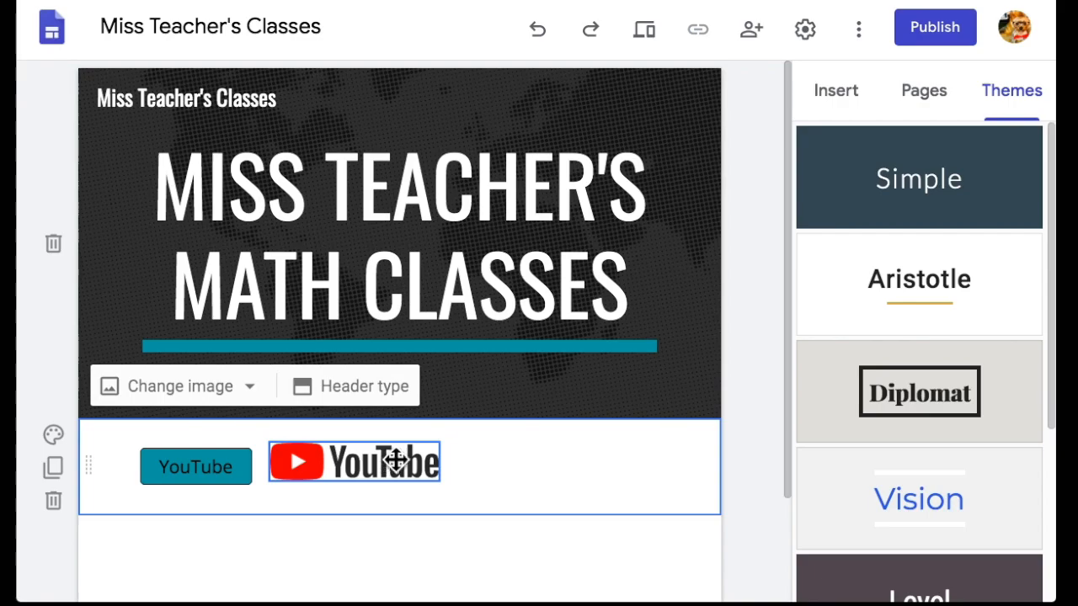
Try the Diplomat theme and then the Vision theme on the site.
scroll(859, 405, "down", 3)
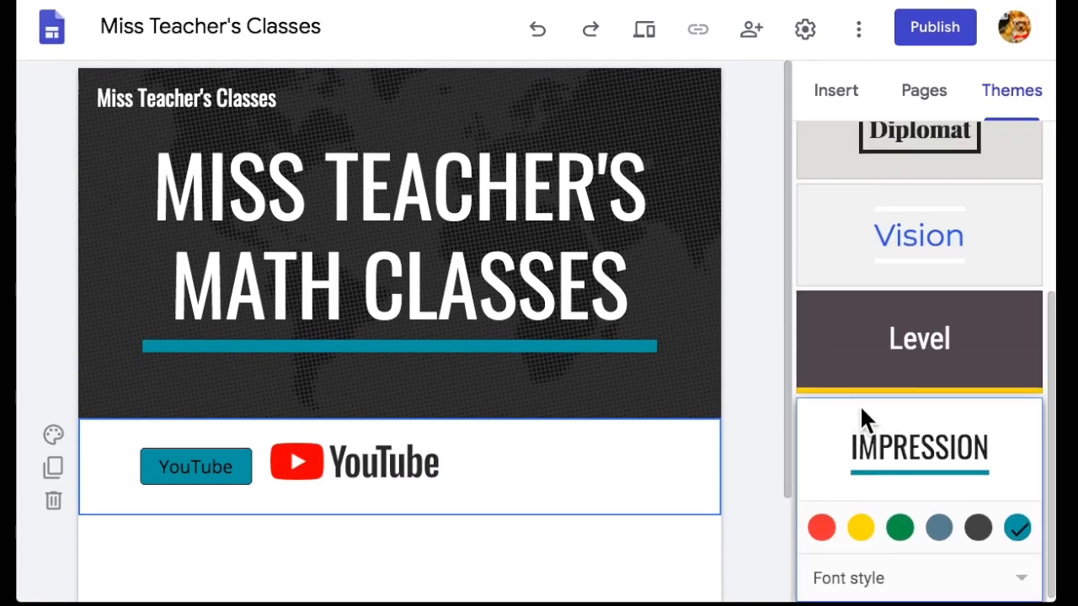
scroll(859, 405, "up", 3)
left_click(852, 377)
left_click(970, 329)
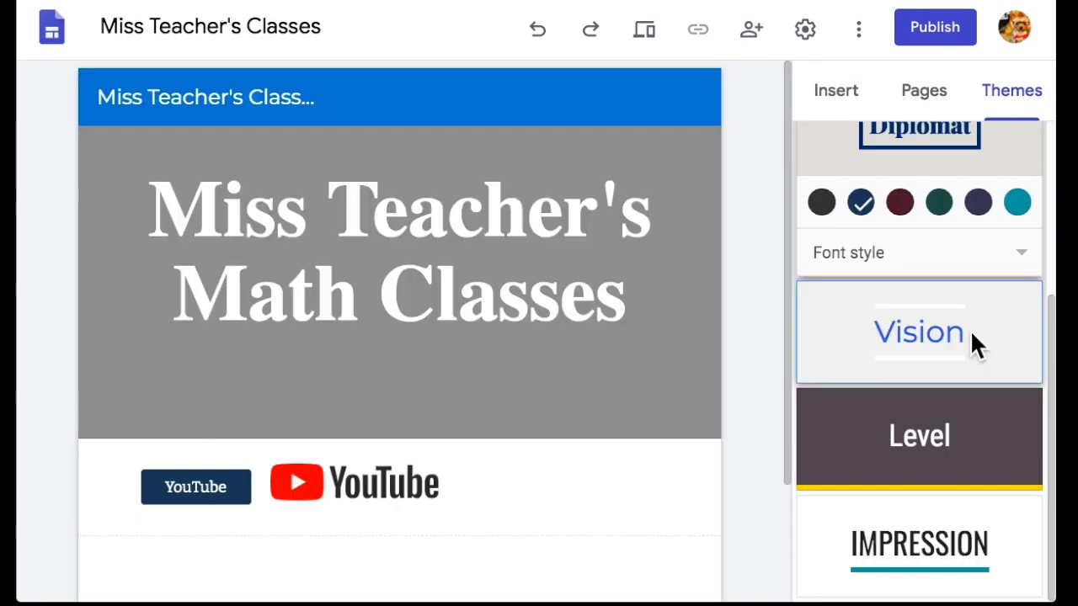
Try moving the YouTube logo up into the header, then undo it.
scroll(522, 333, "down", 3)
left_click_drag(352, 412, 477, 335)
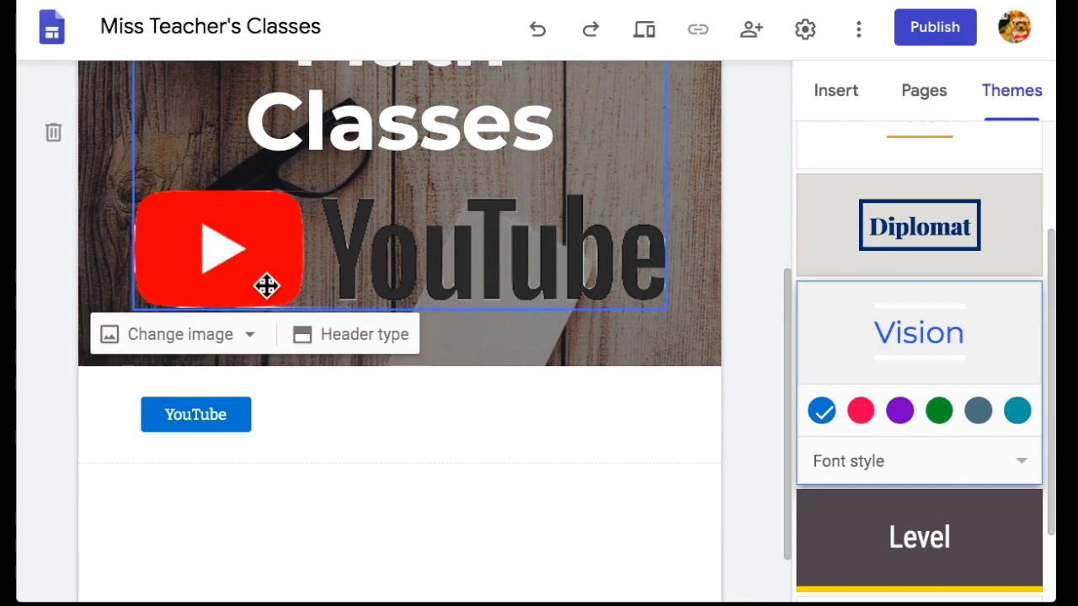
key("ctrl+z")
Enlarge the YouTube logo beside the YouTube button by dragging its corner handle.
left_click(488, 371)
left_click(361, 349)
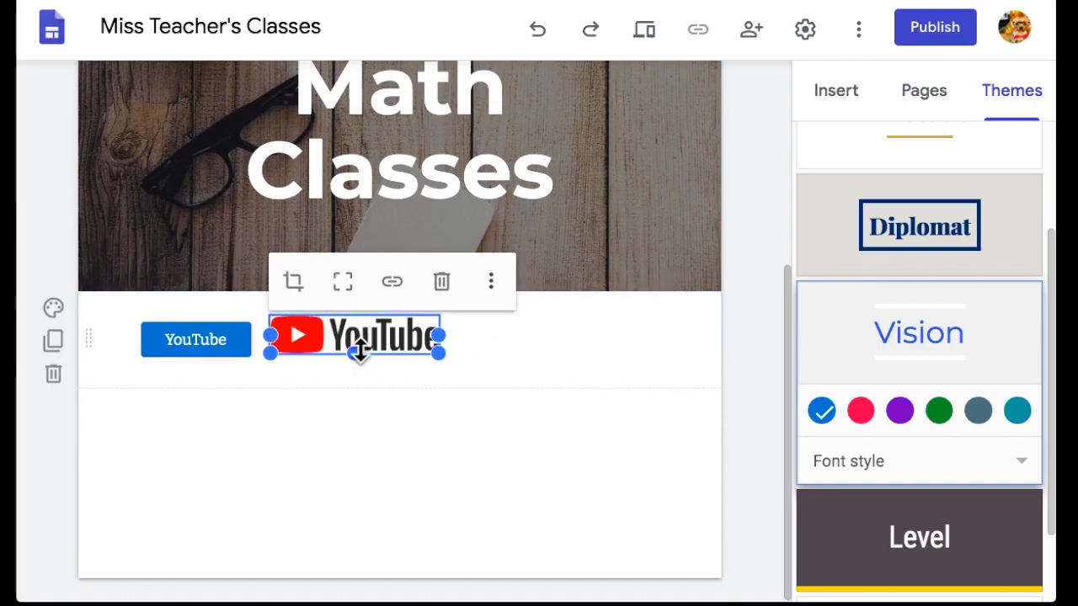
right_click(364, 354)
left_click(328, 336)
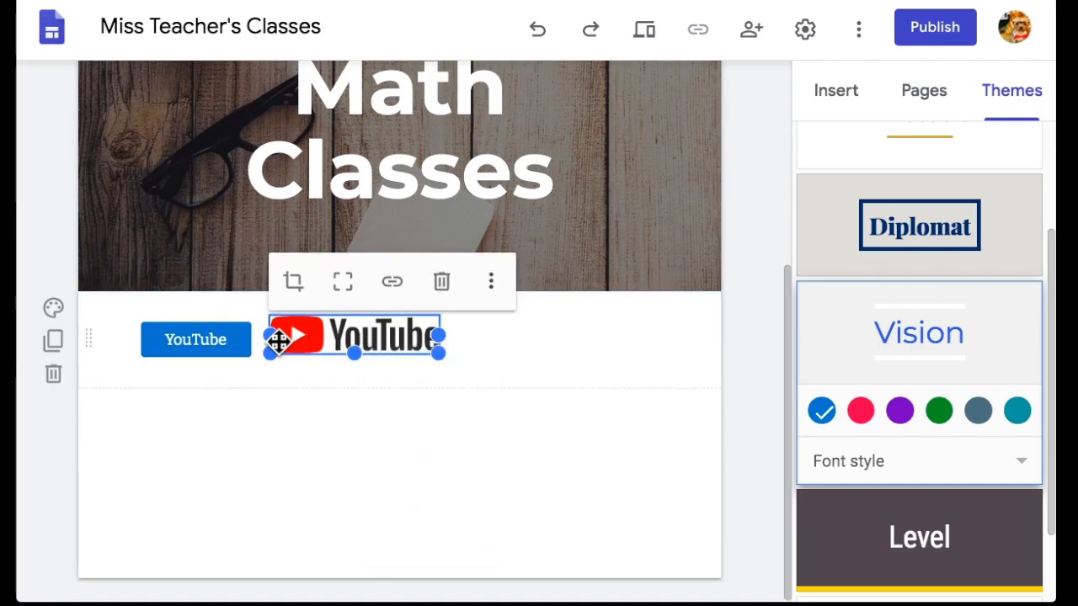
left_click_drag(439, 353, 561, 366)
scroll(459, 315, "down", 1)
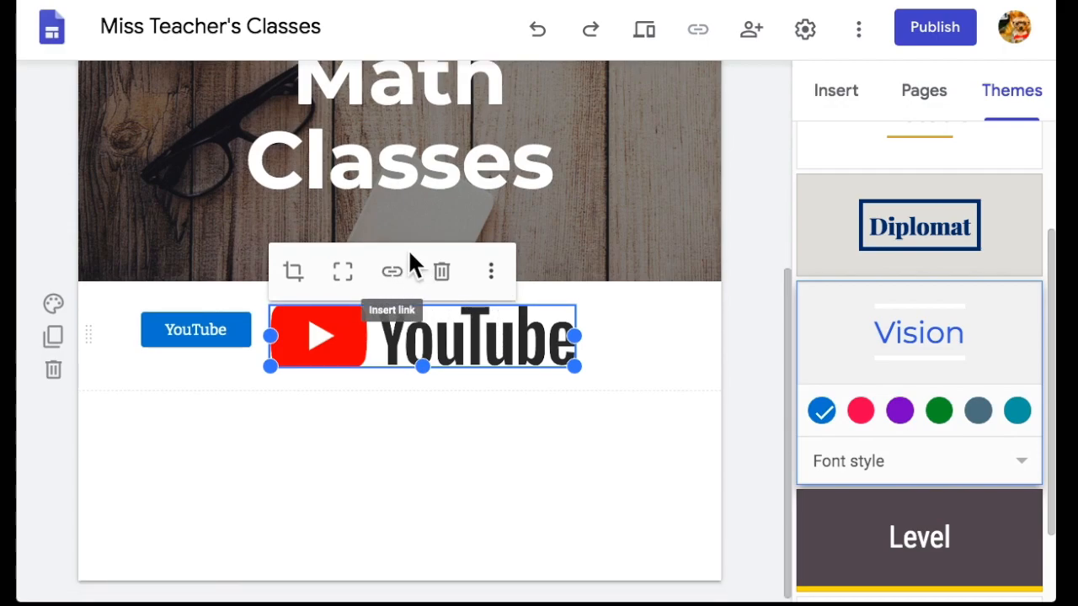
Link the YouTube logo to the pasted YouTube channel address.
left_click(392, 274)
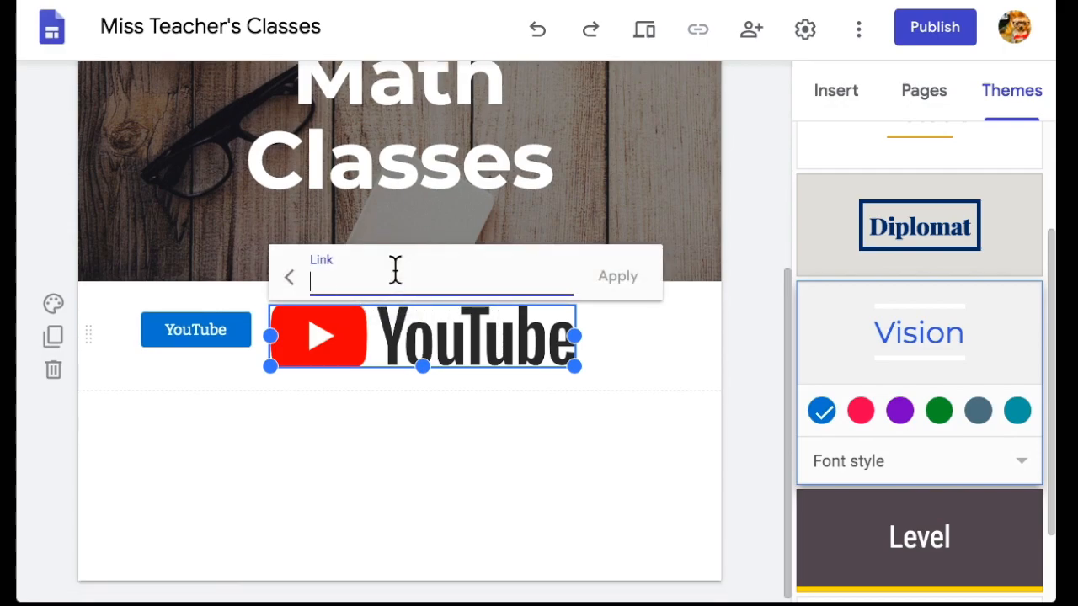
key("ctrl+v")
left_click(618, 276)
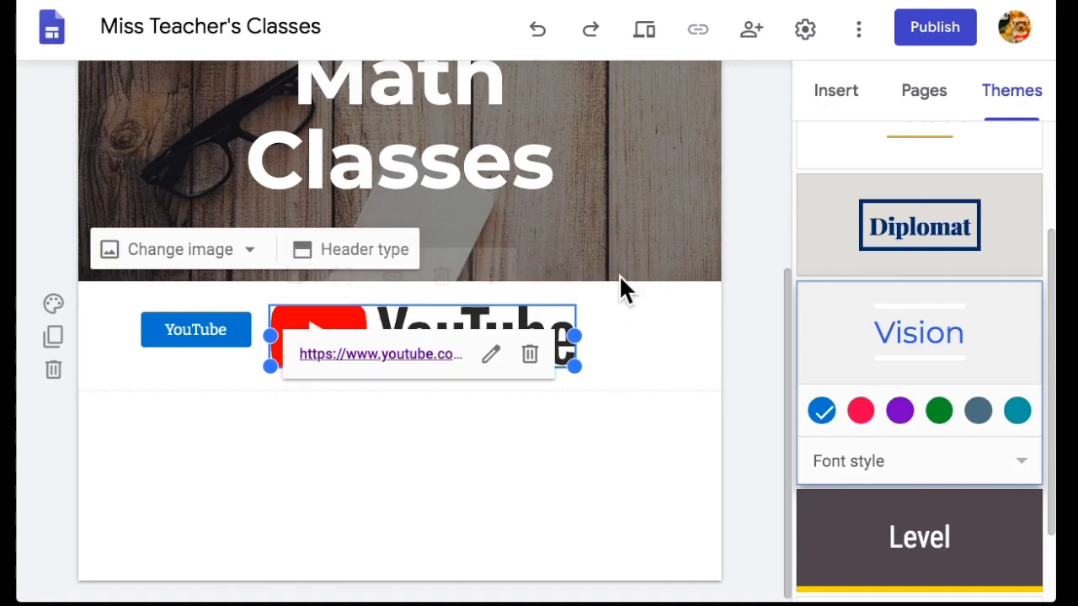
left_click(433, 425)
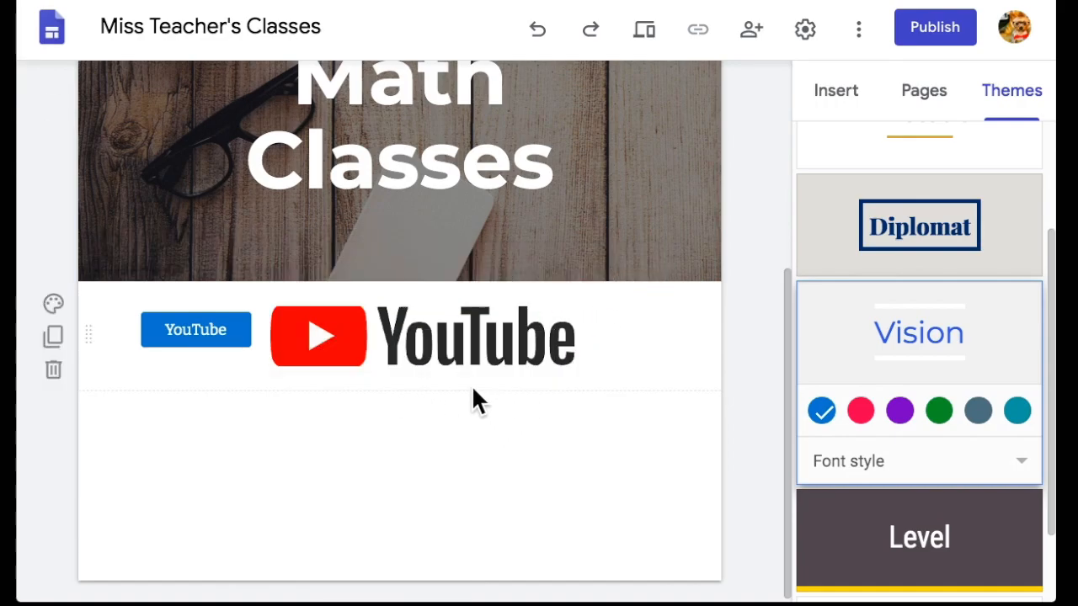
Rearrange the YouTube button and YouTube logo within their section.
left_click(444, 358)
left_click(447, 428)
left_click(193, 330)
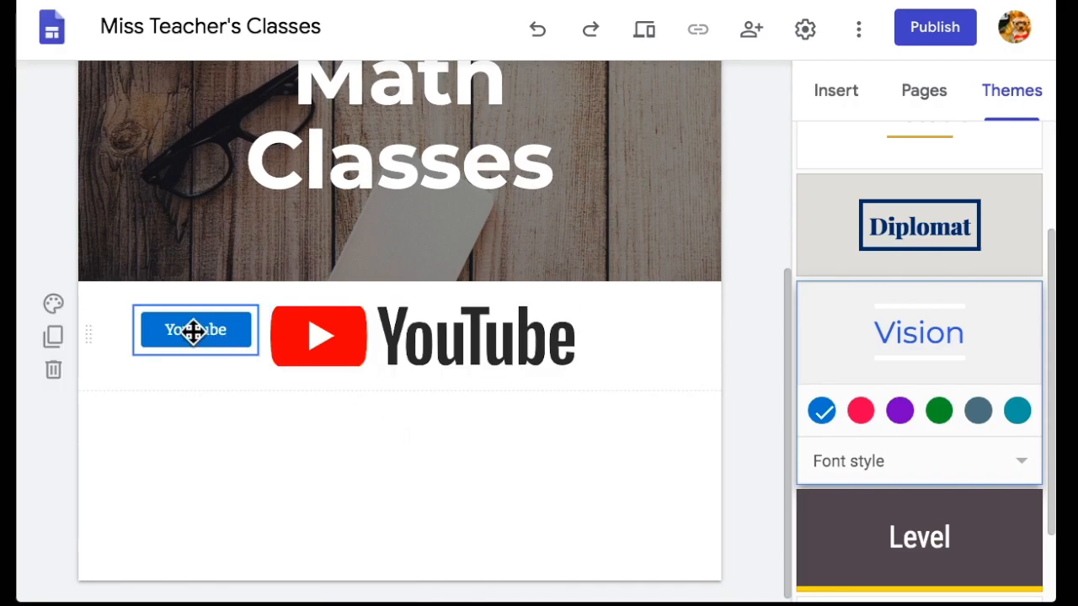
left_click(404, 351)
left_click(192, 330)
left_click(356, 349)
left_click_drag(199, 331, 206, 336)
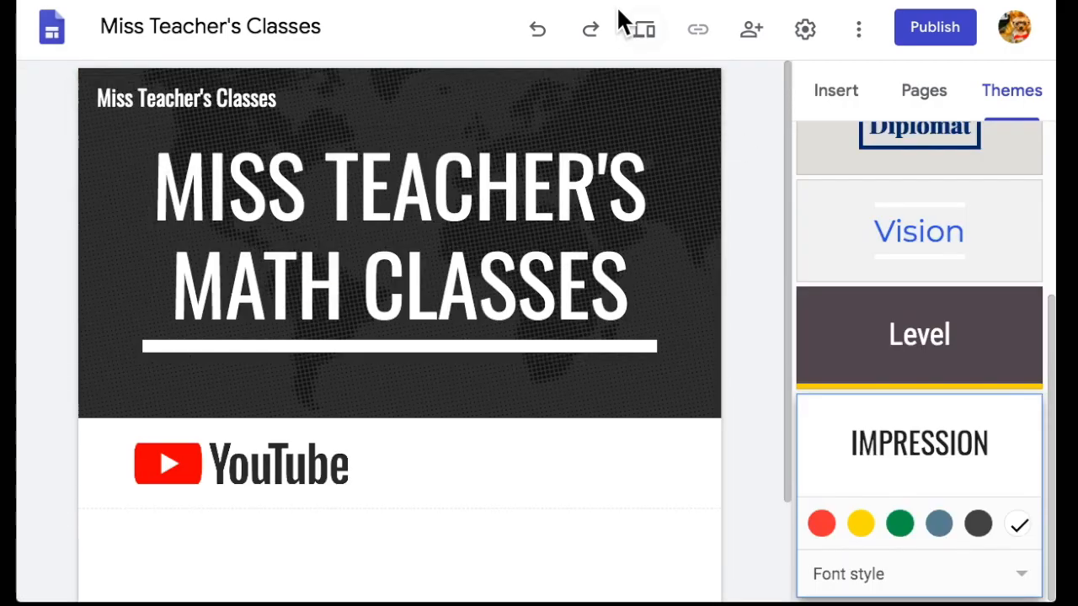
Preview the site and click the YouTube logo to test its link.
left_click(644, 33)
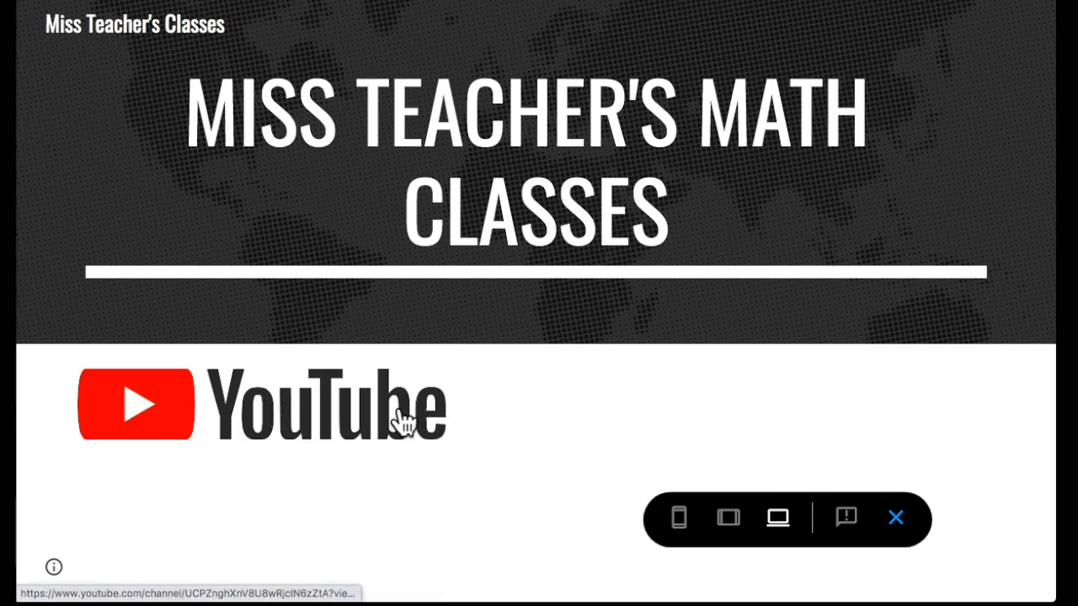
left_click(169, 430)
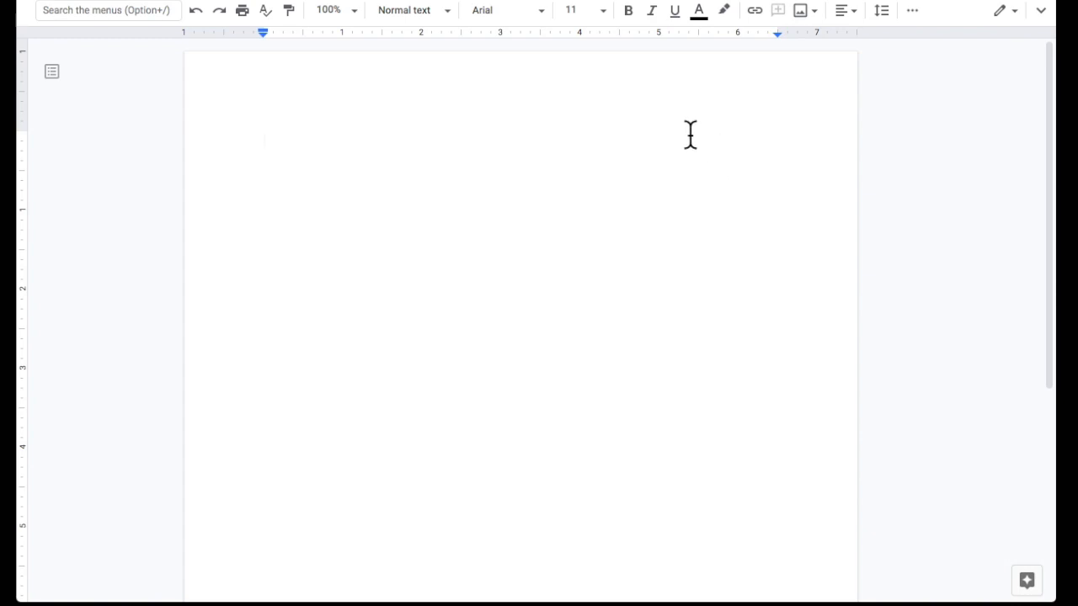
Insert a new blank drawing into the untitled Google Doc via Insert > Drawing > New.
left_click(1040, 10)
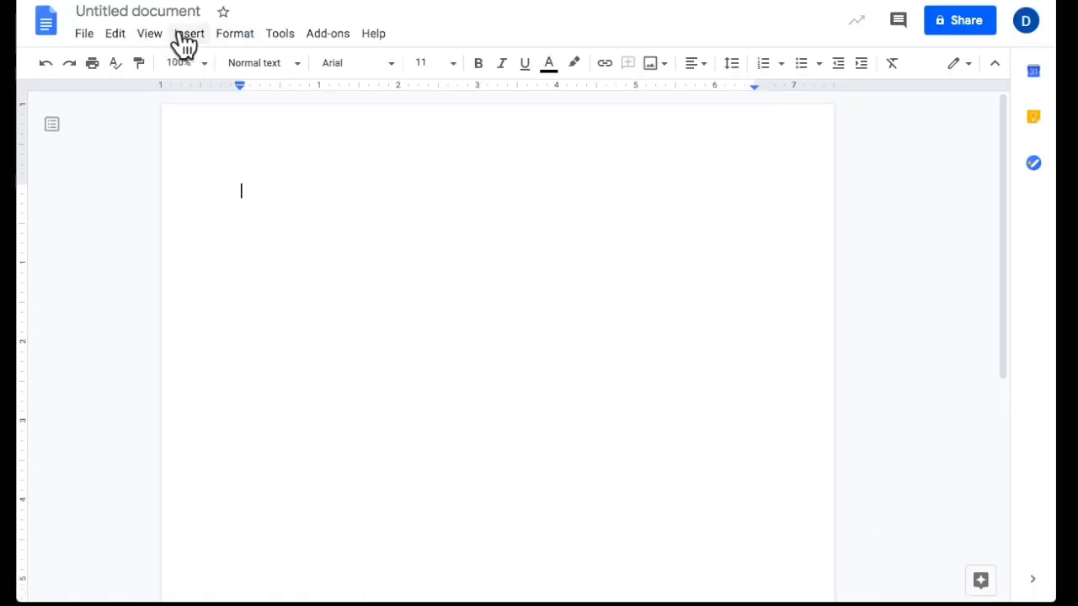
left_click(187, 35)
mouse_move(252, 122)
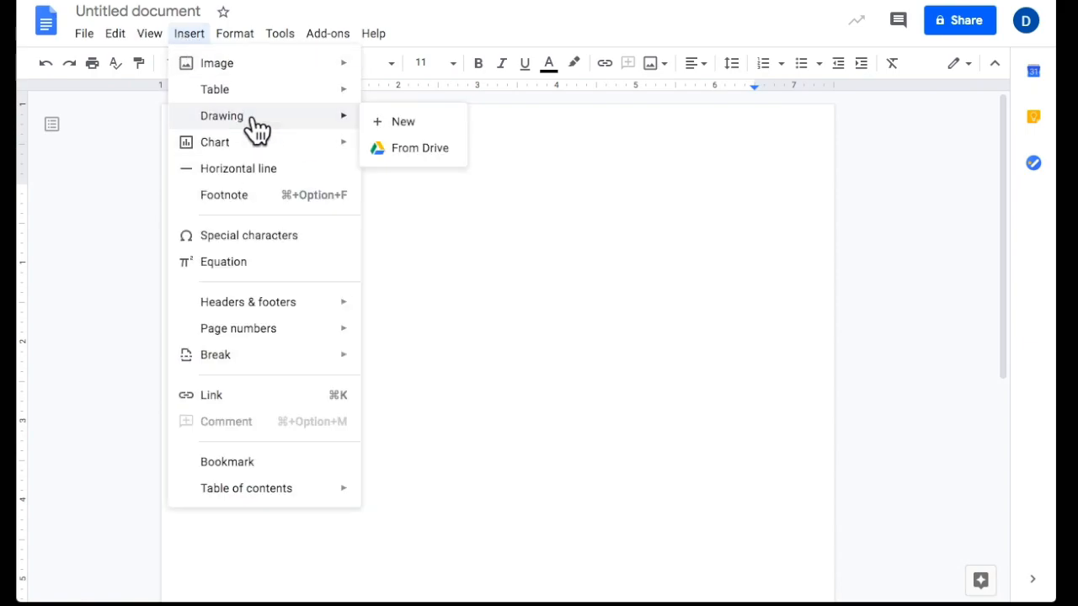
left_click(431, 126)
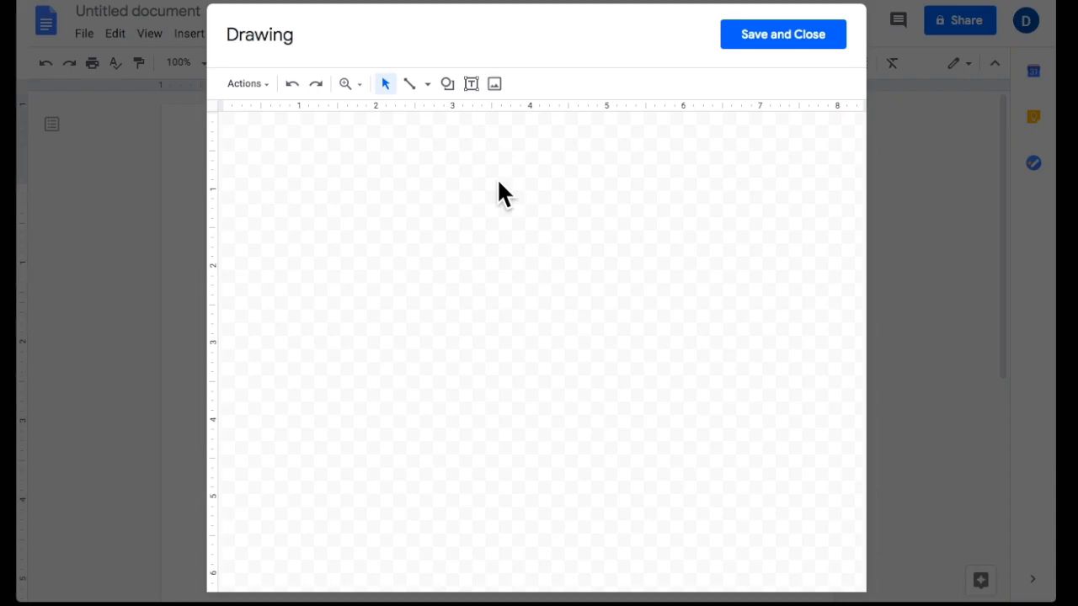
left_click(249, 84)
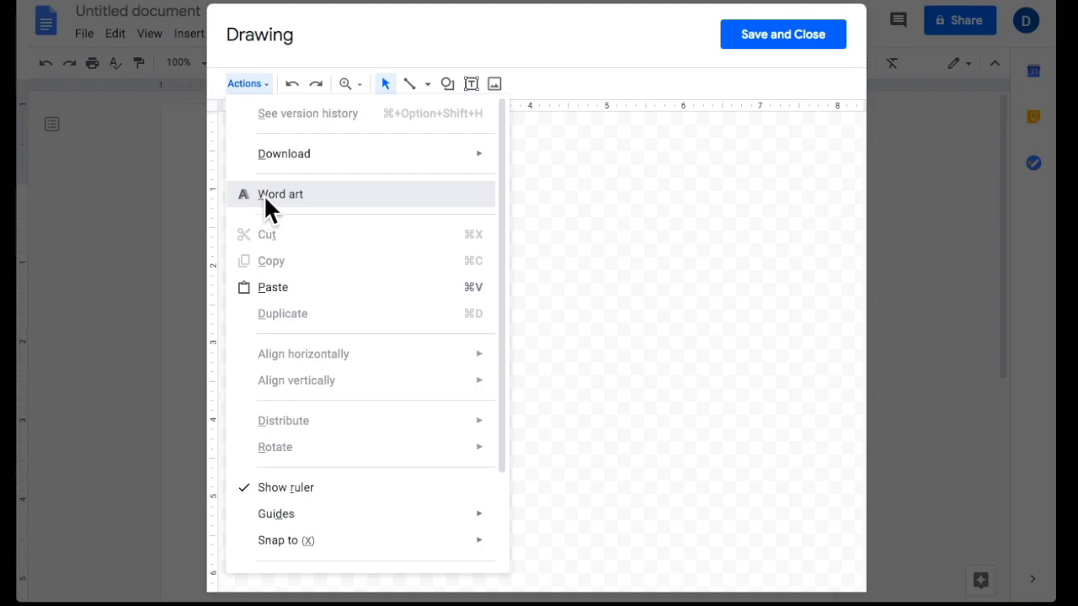
Create word art reading "Miss Teacher's" over "Math Classes" on two lines.
left_click(268, 202)
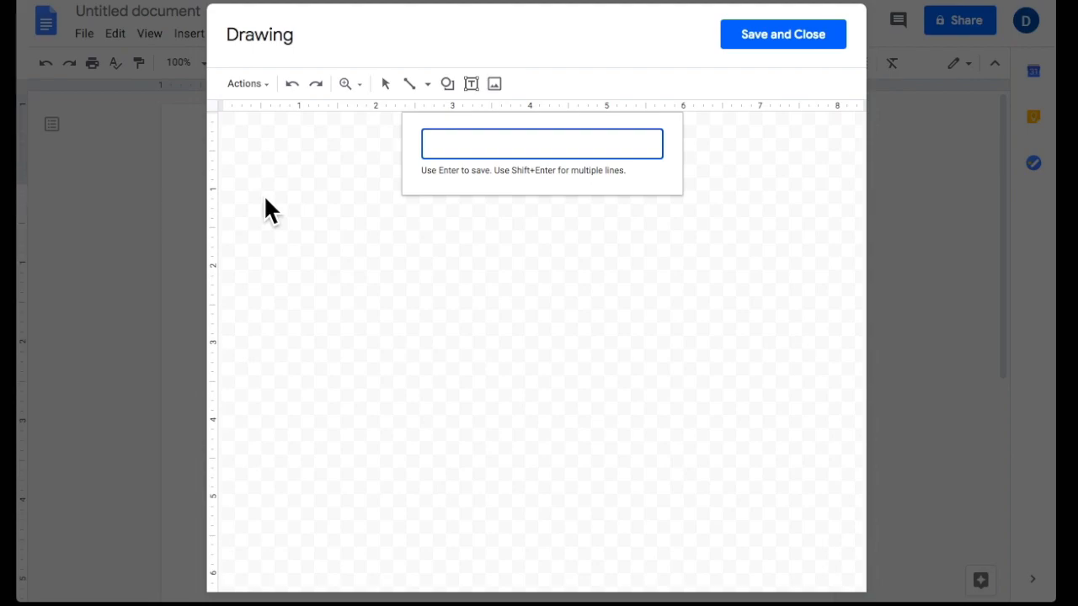
type("Miss Teacher's")
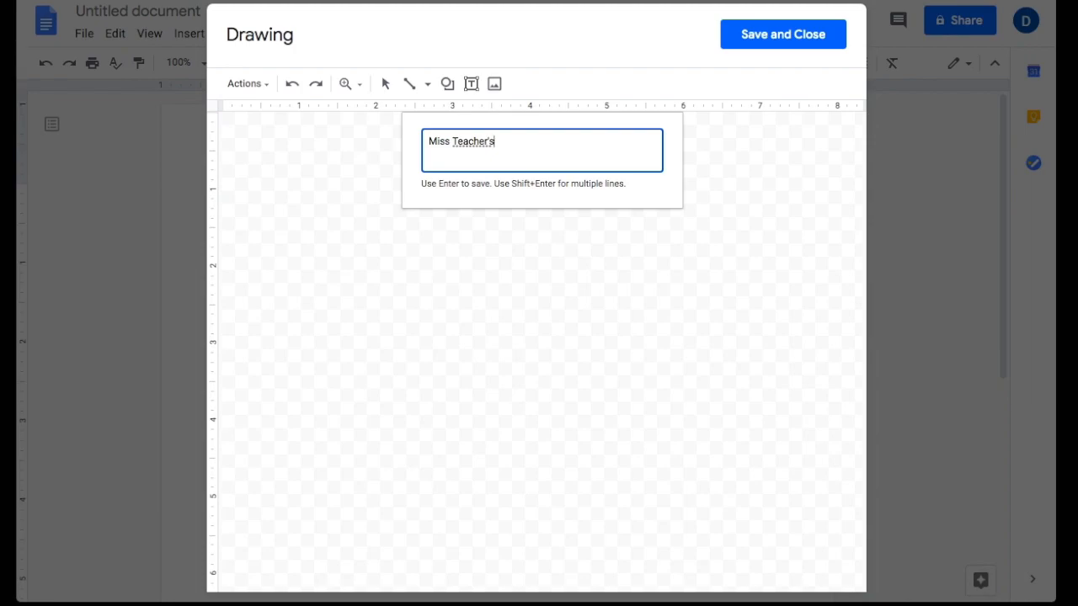
key("shift+Return")
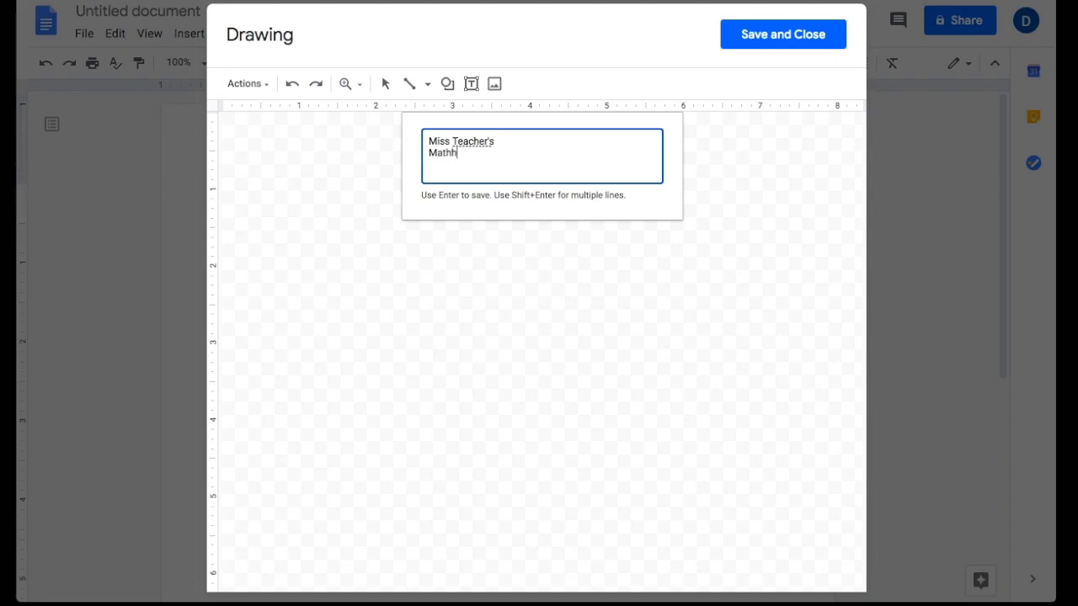
key("Return")
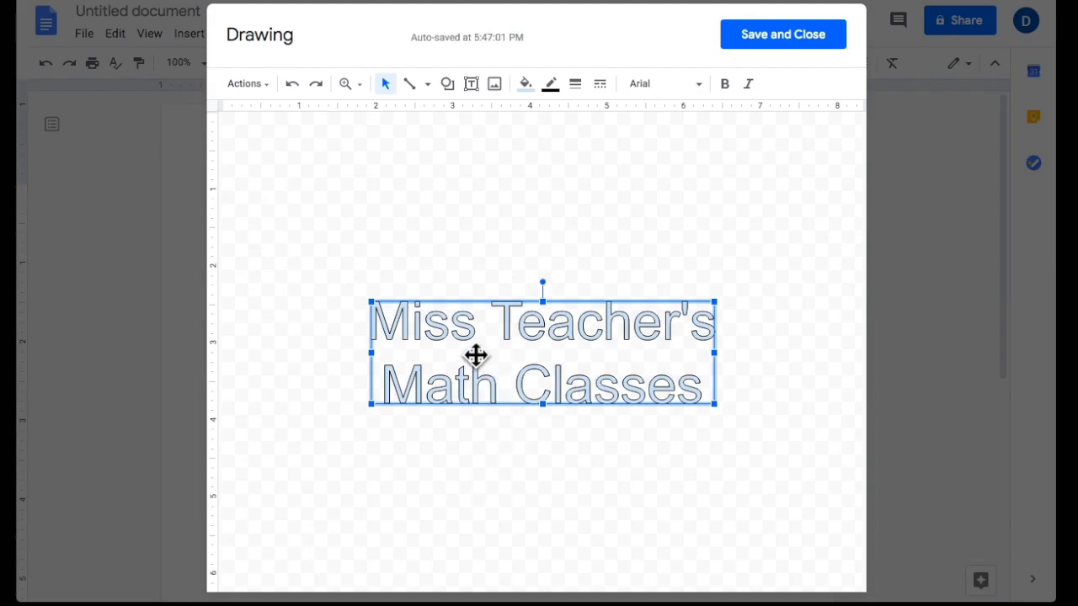
left_click(661, 83)
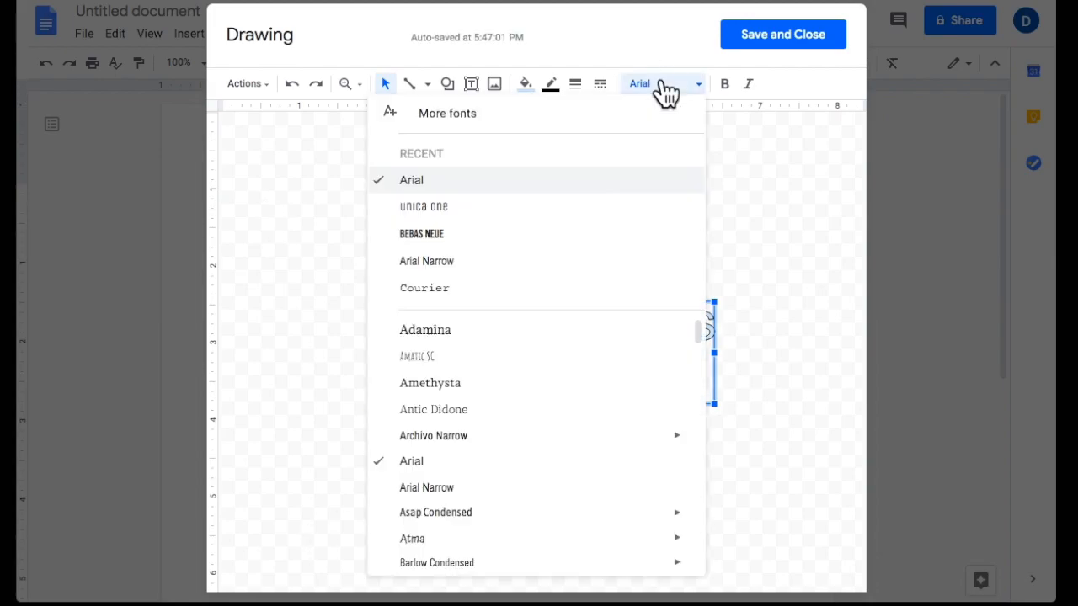
Set the word art to bold Unica One with a 4px outline.
left_click(571, 208)
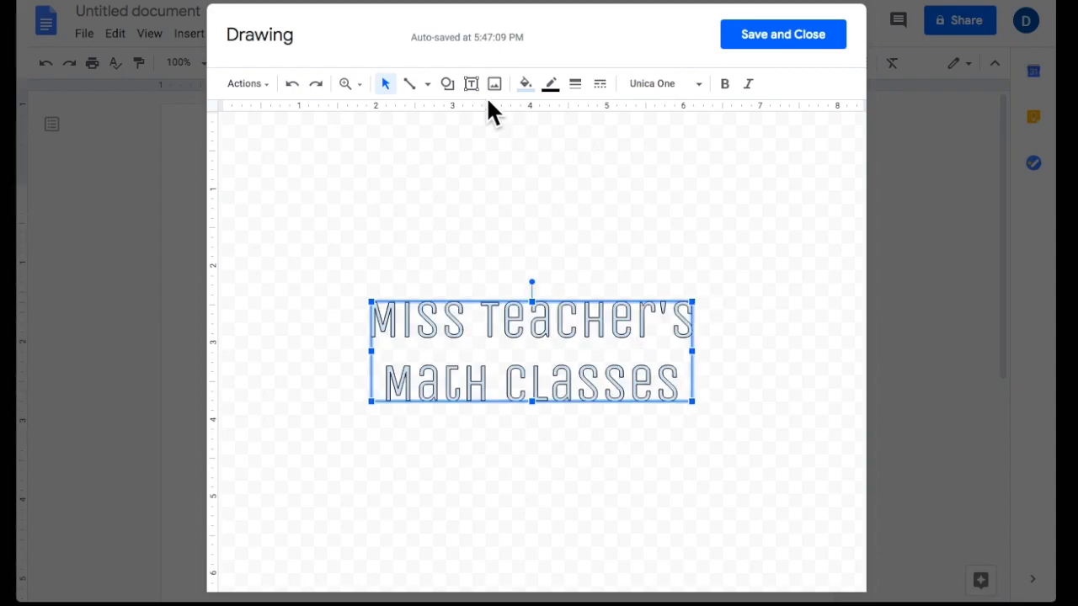
left_click(724, 84)
left_click(574, 86)
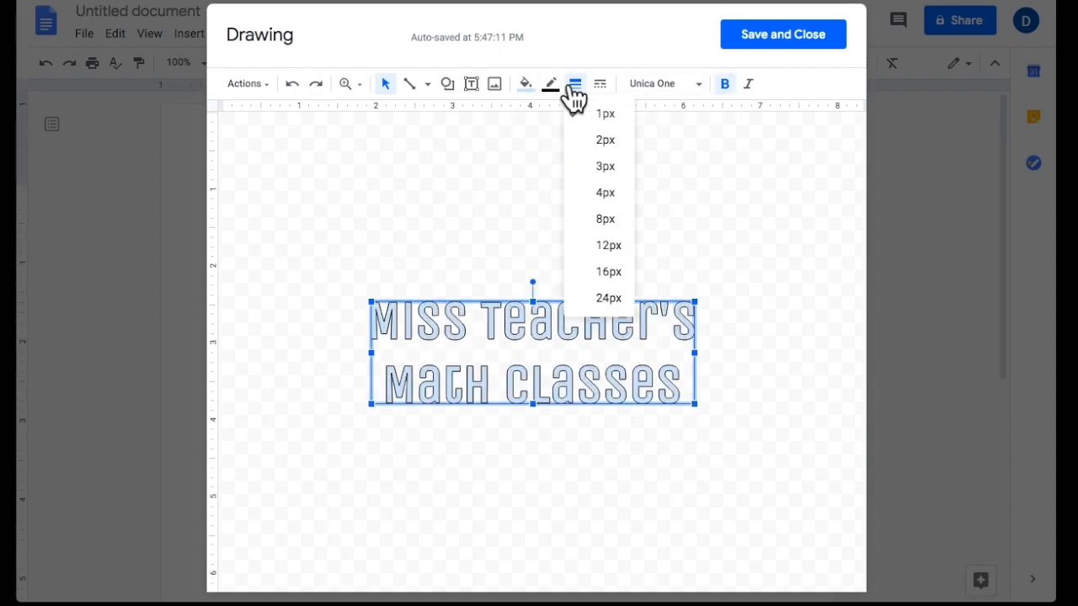
left_click(609, 192)
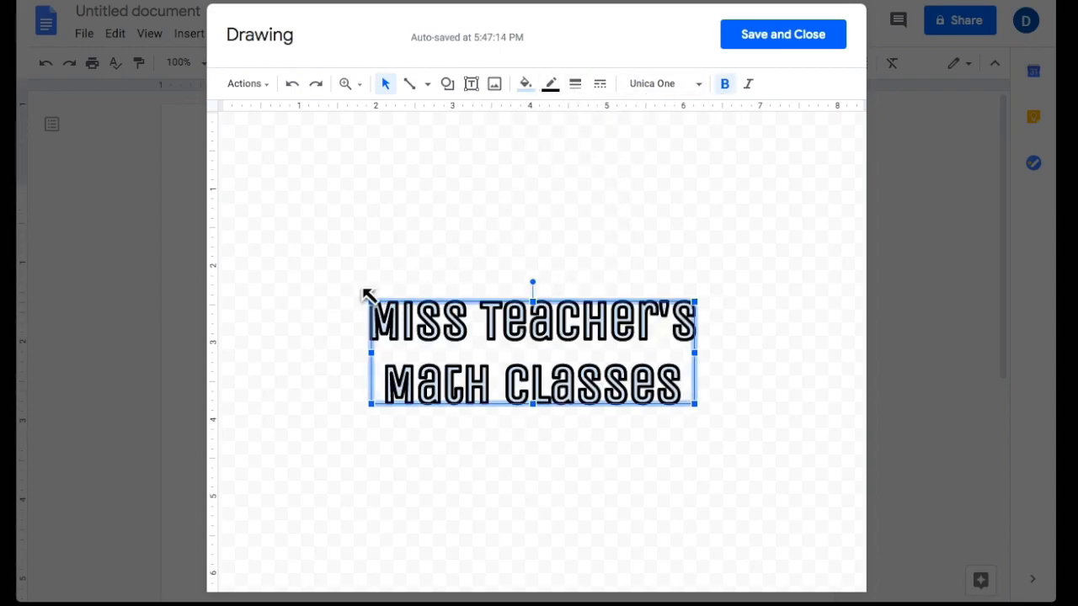
Resize the word art larger, wider and shorter to span most of the canvas.
left_click_drag(367, 296, 238, 153)
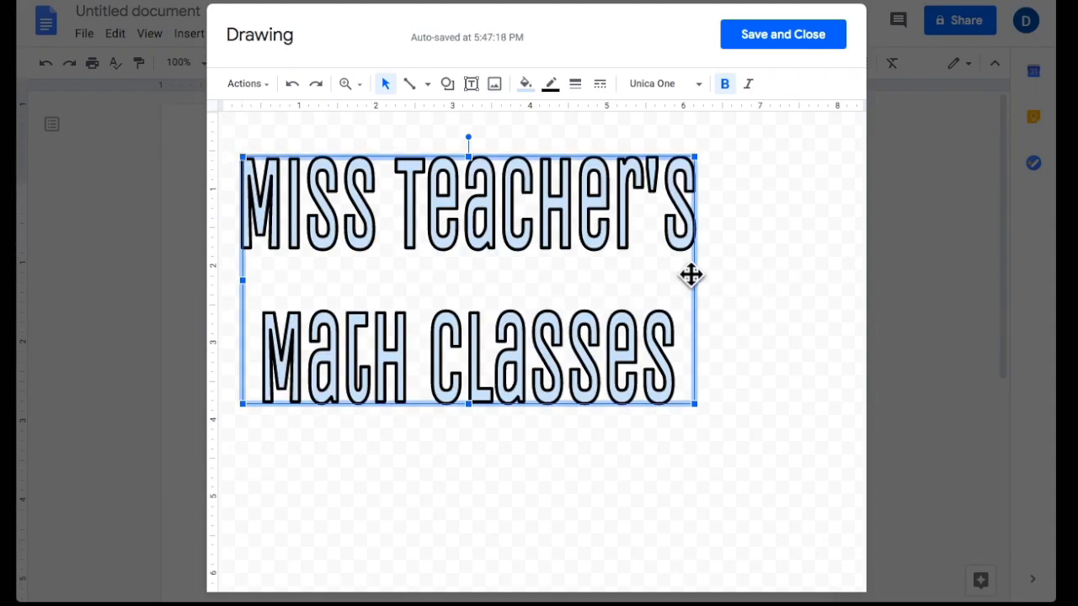
left_click_drag(694, 280, 845, 276)
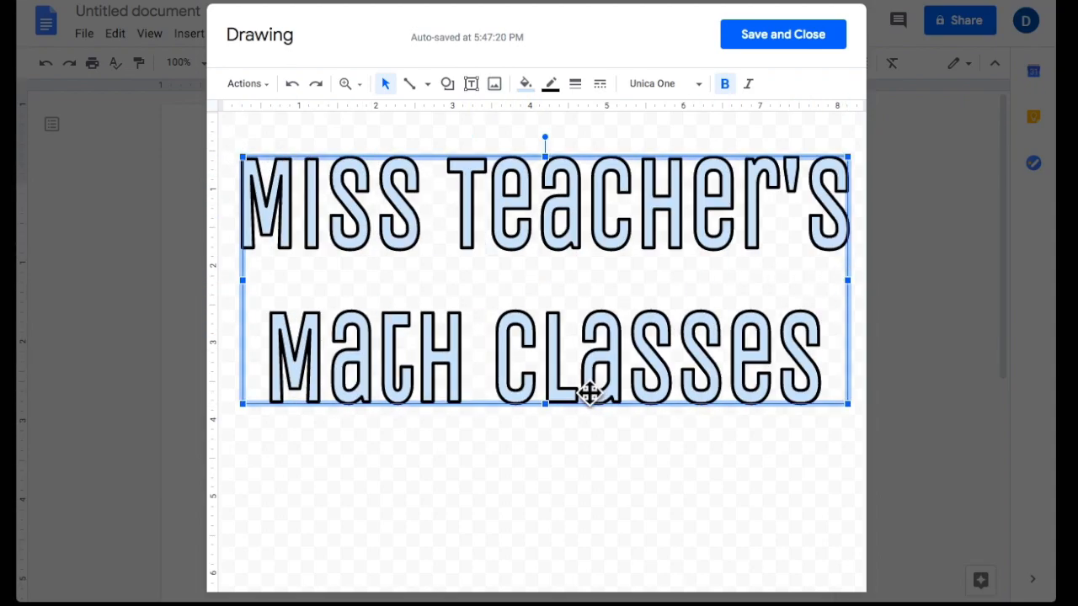
left_click_drag(549, 402, 544, 338)
left_click(527, 84)
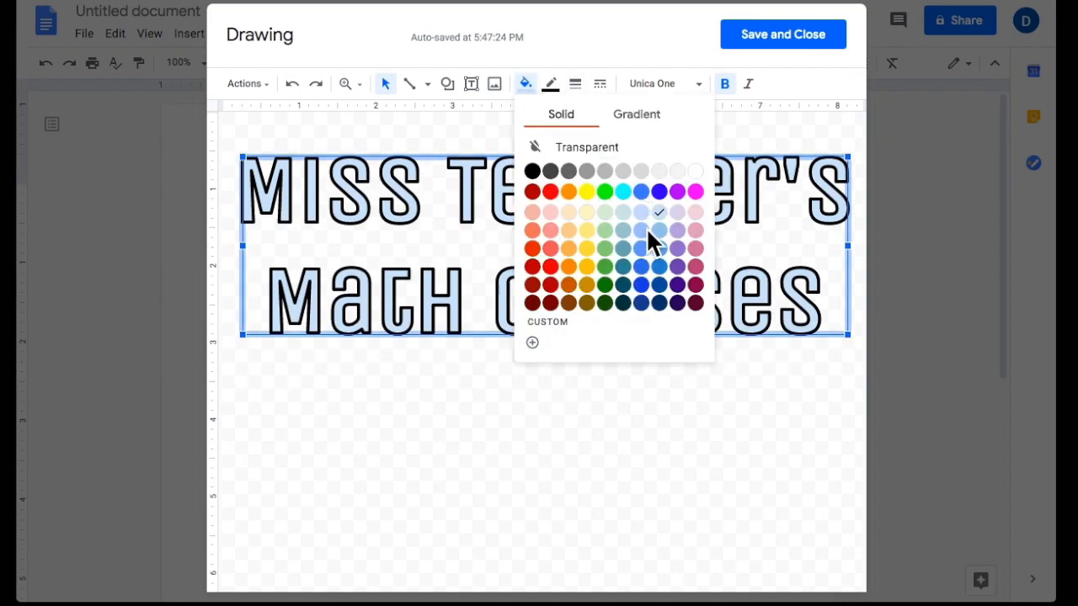
Fill the word art with a custom yellow-to-magenta gradient, then duplicate it.
left_click(644, 85)
left_click(524, 84)
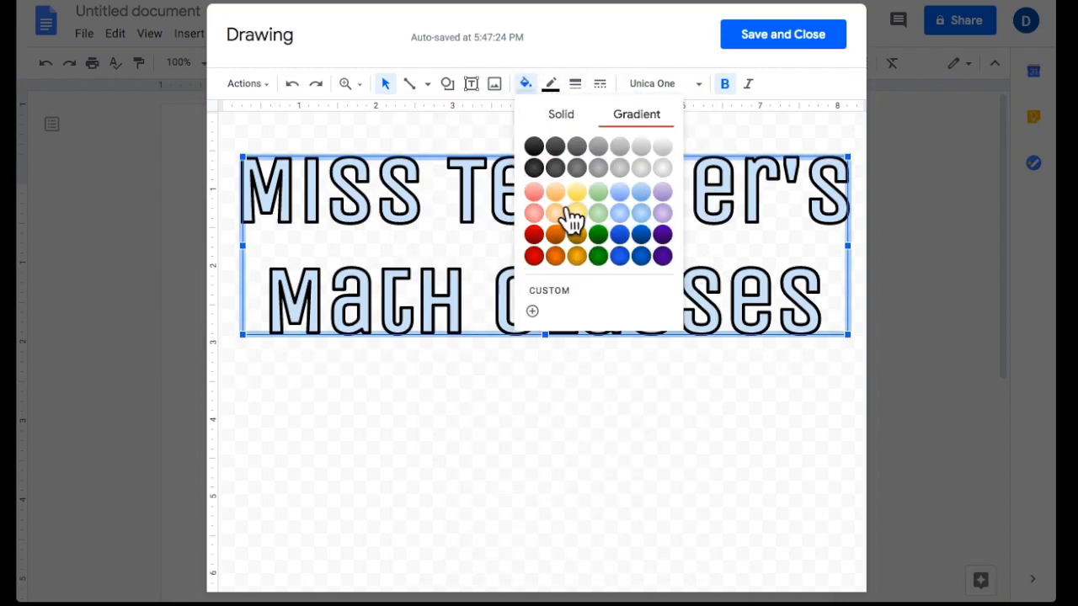
left_click(534, 256)
left_click(526, 84)
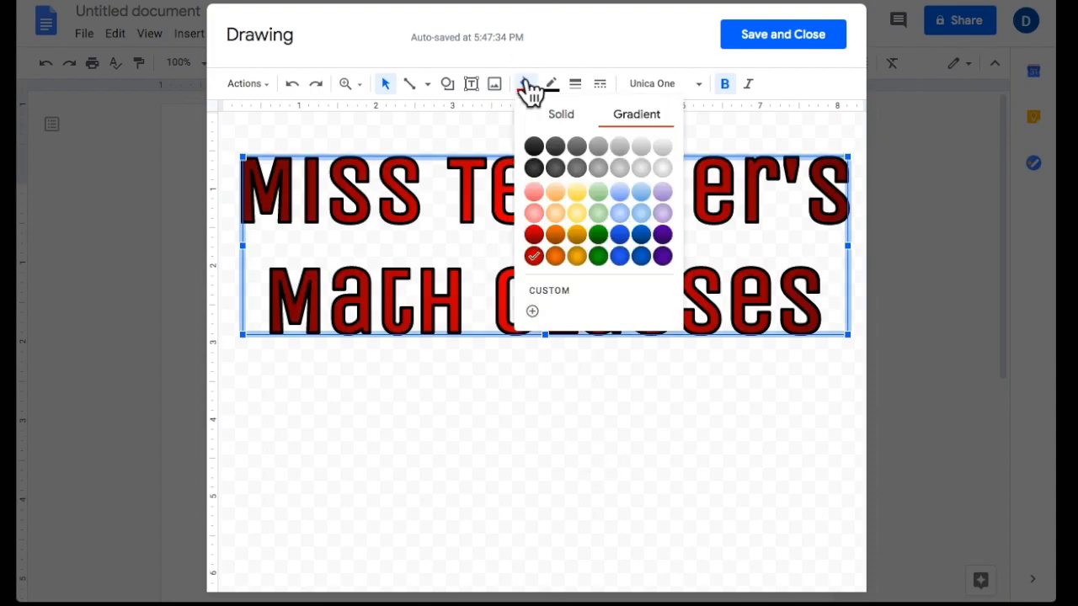
left_click(533, 311)
left_click(527, 338)
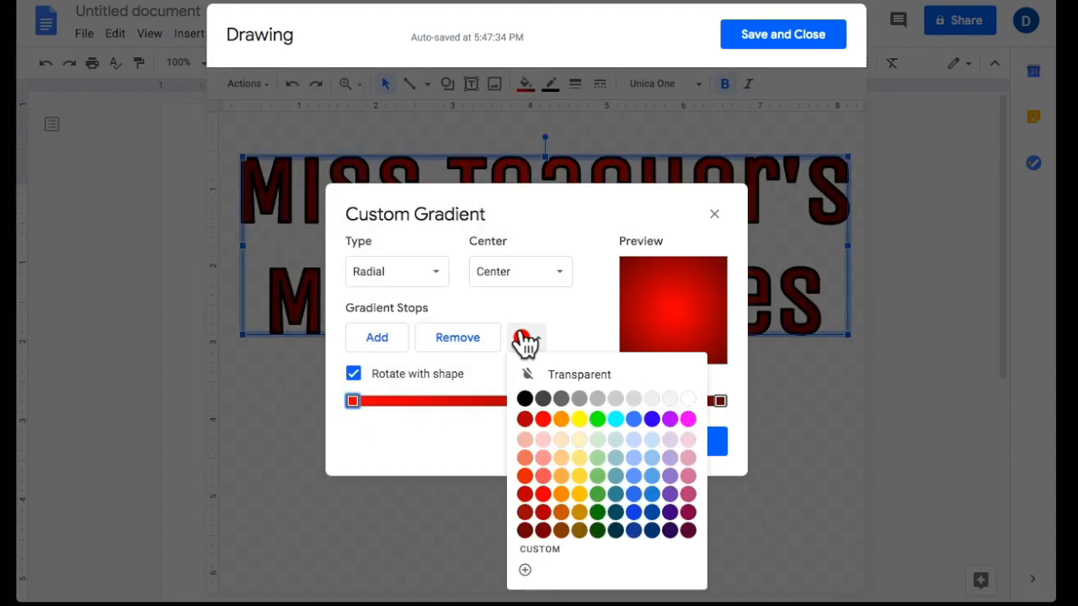
left_click(573, 413)
left_click(719, 402)
left_click(527, 337)
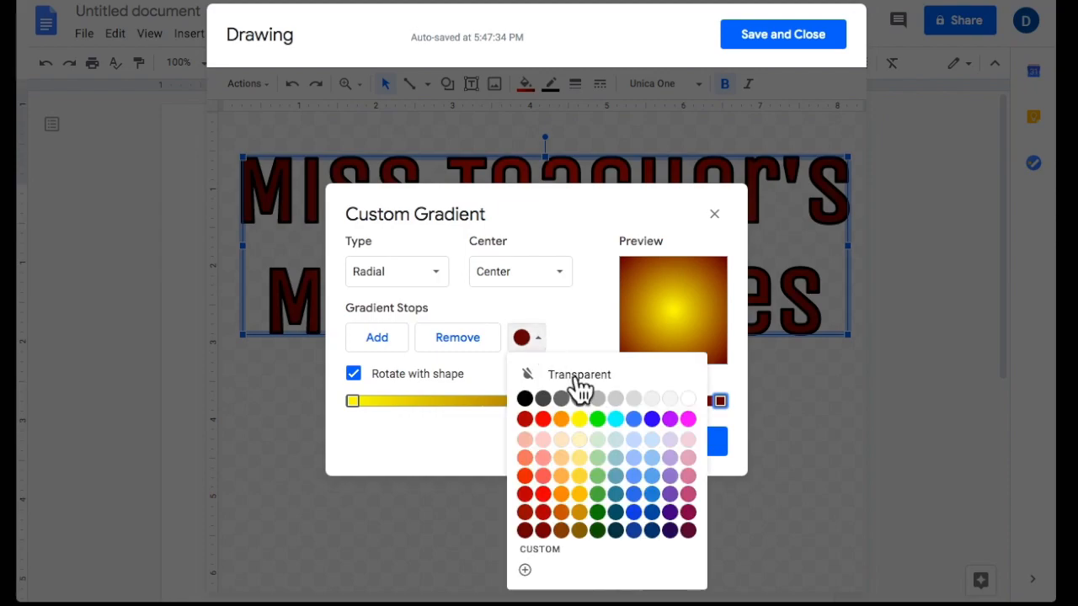
left_click(687, 419)
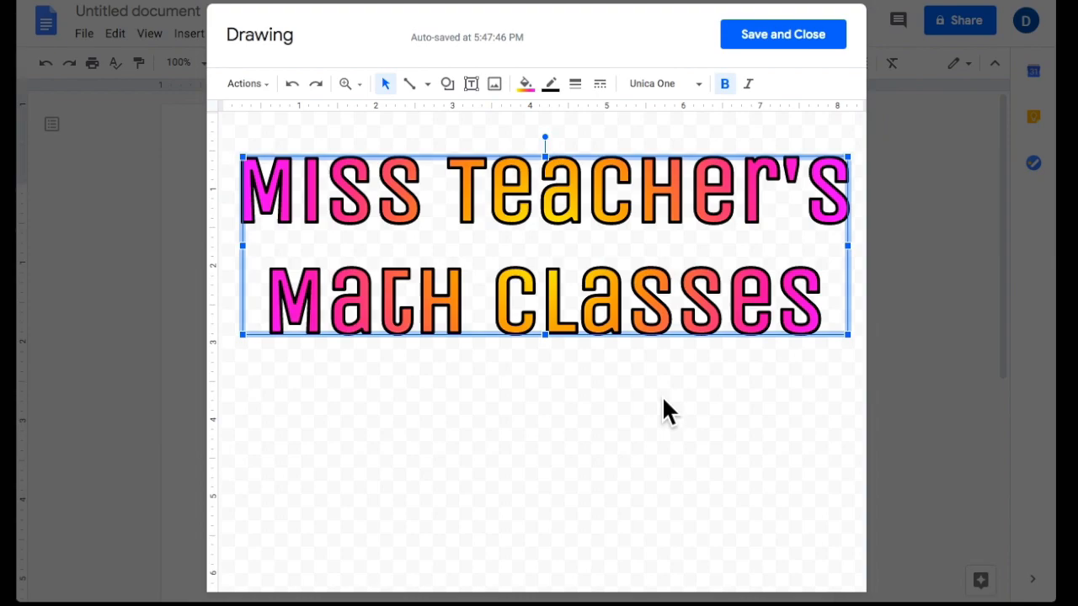
key("ctrl+d")
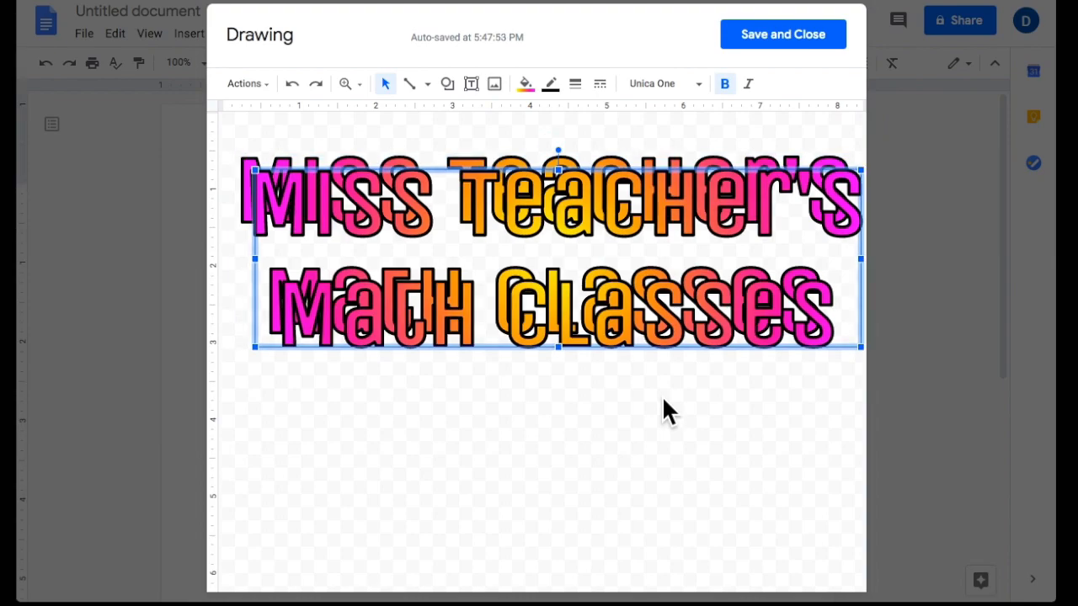
key("Left")
key("Left")
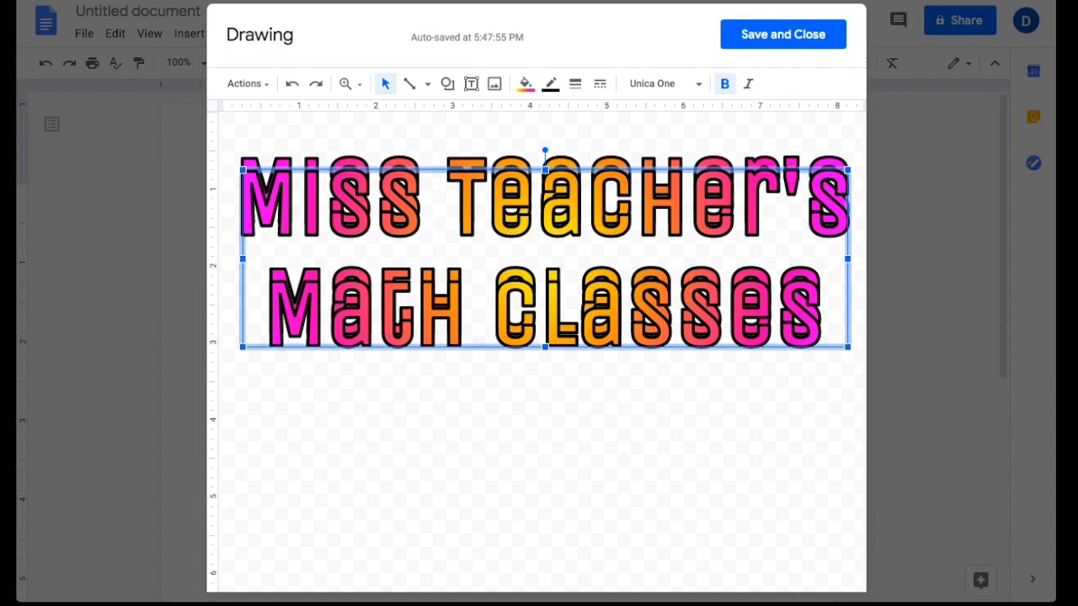
Move the duplicate down and trim it to read only "Math Classes".
key("Down")
key("Down")
key("Down")
key("Down")
key("Down")
key("Down")
key("Down")
key("Down")
key("Down")
key("Down")
key("Down")
key("Down")
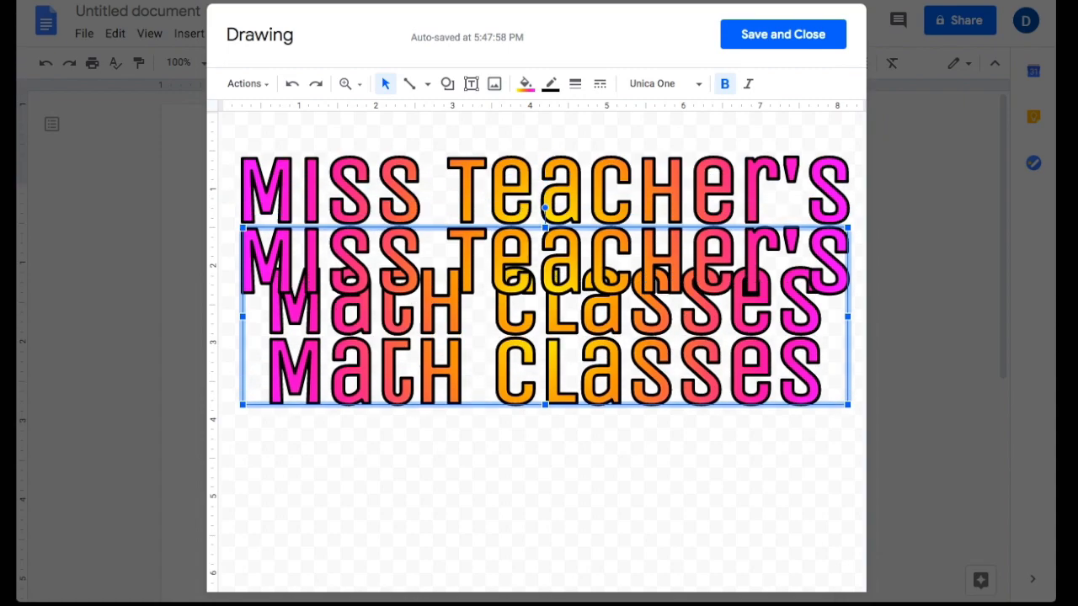
key("Down")
double_click(594, 373)
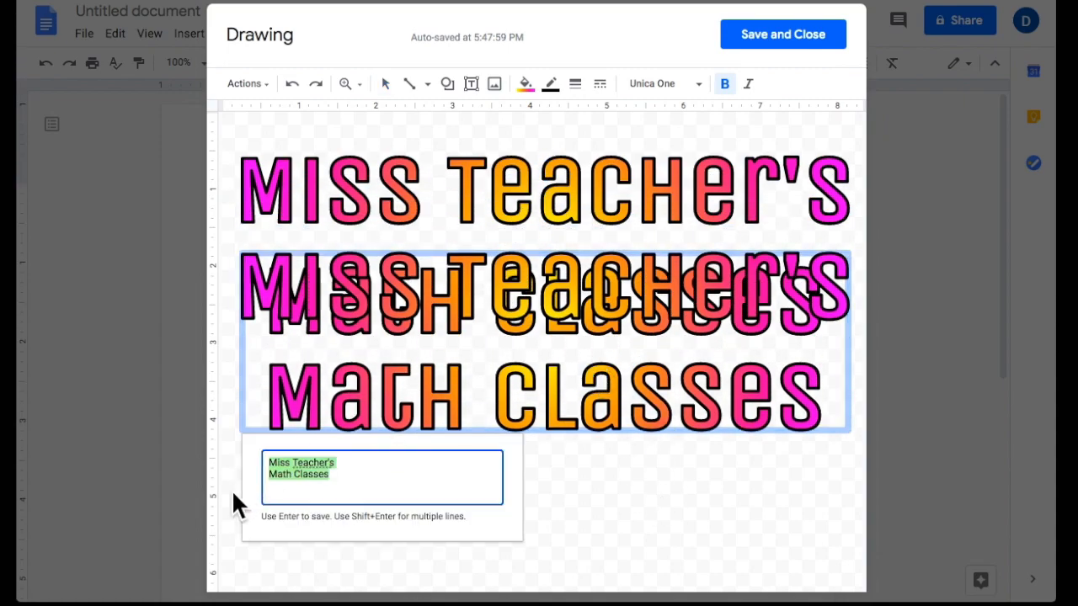
left_click(278, 476)
key("BackSpace")
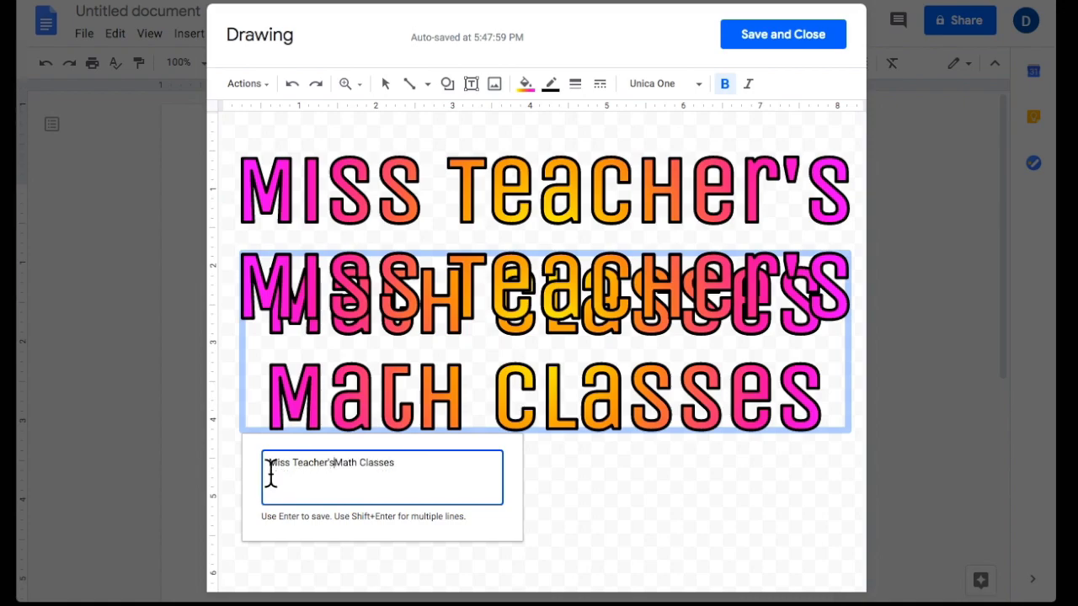
key("Return")
key("ctrl+z")
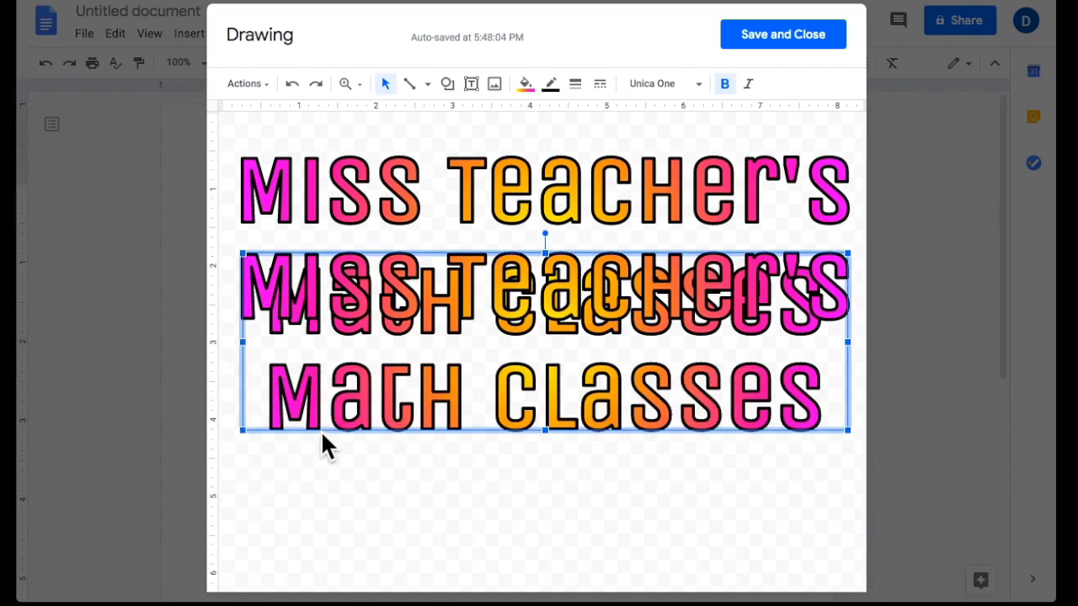
double_click(335, 425)
left_click(274, 473)
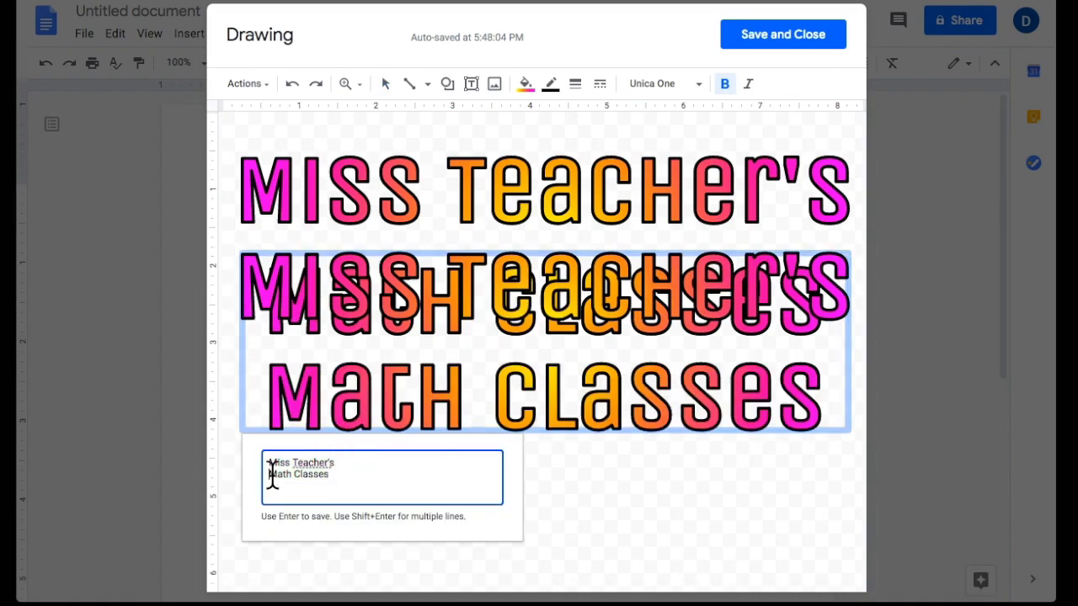
triple_click(343, 458)
key("BackSpace")
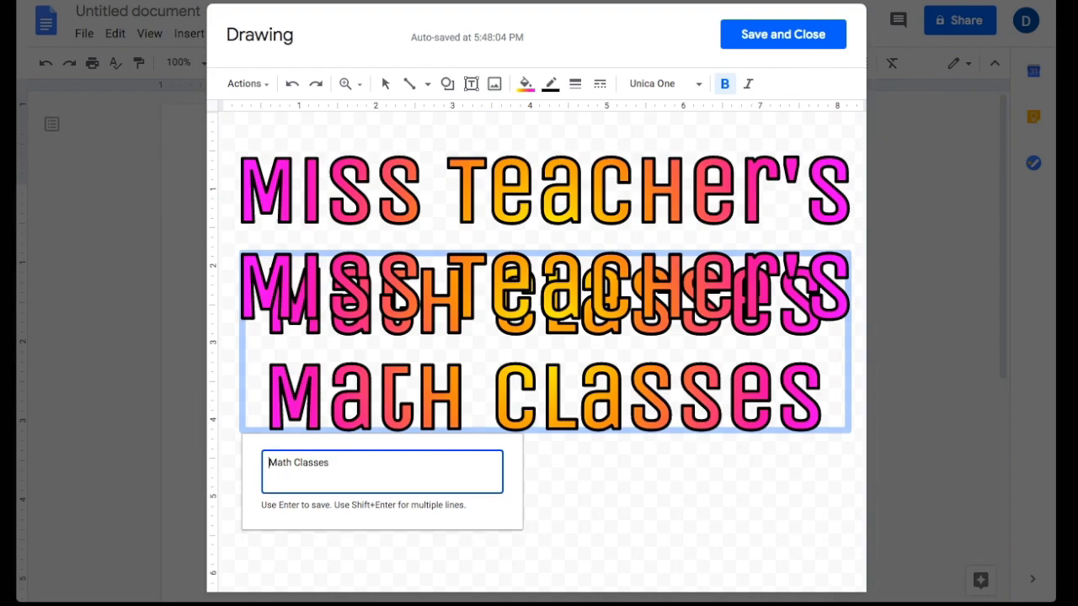
key("Return")
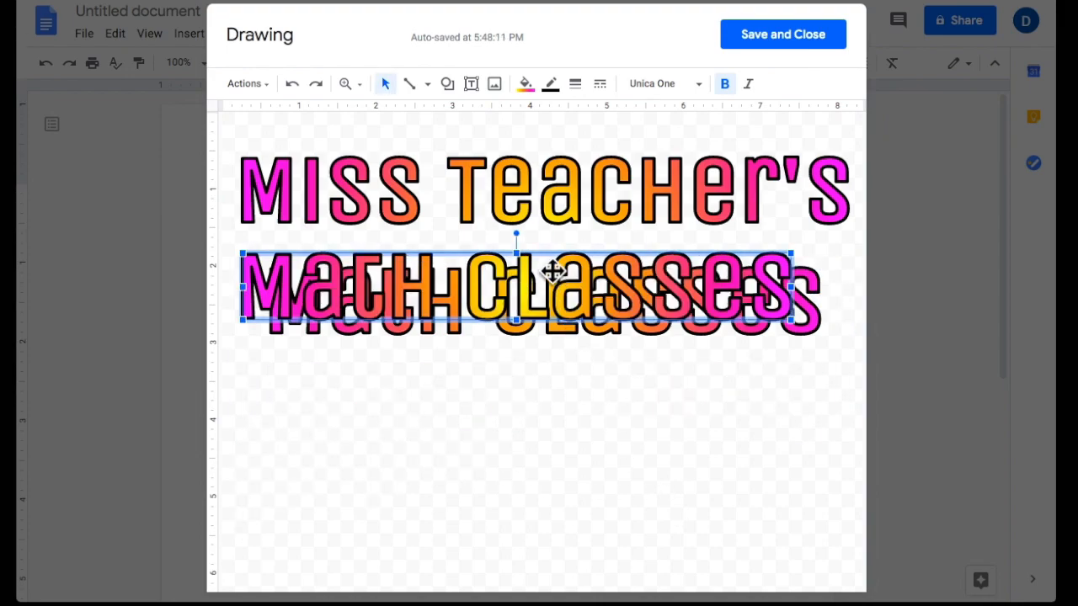
Trim the original to "Miss Teacher's" and center "Math Classes" beneath it.
double_click(539, 231)
left_click(375, 364)
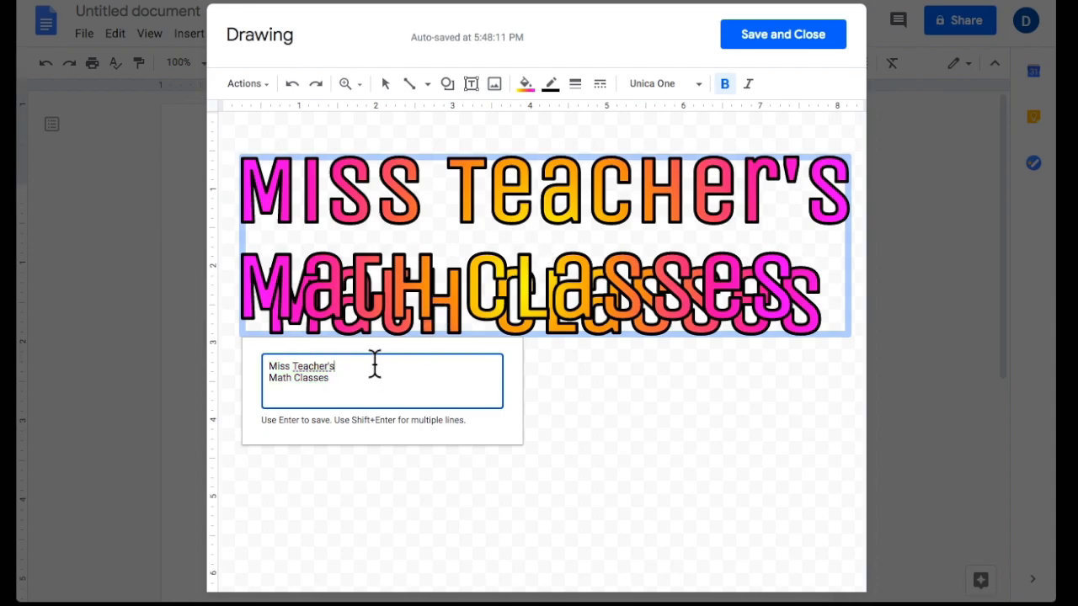
key("shift+Down")
key("BackSpace")
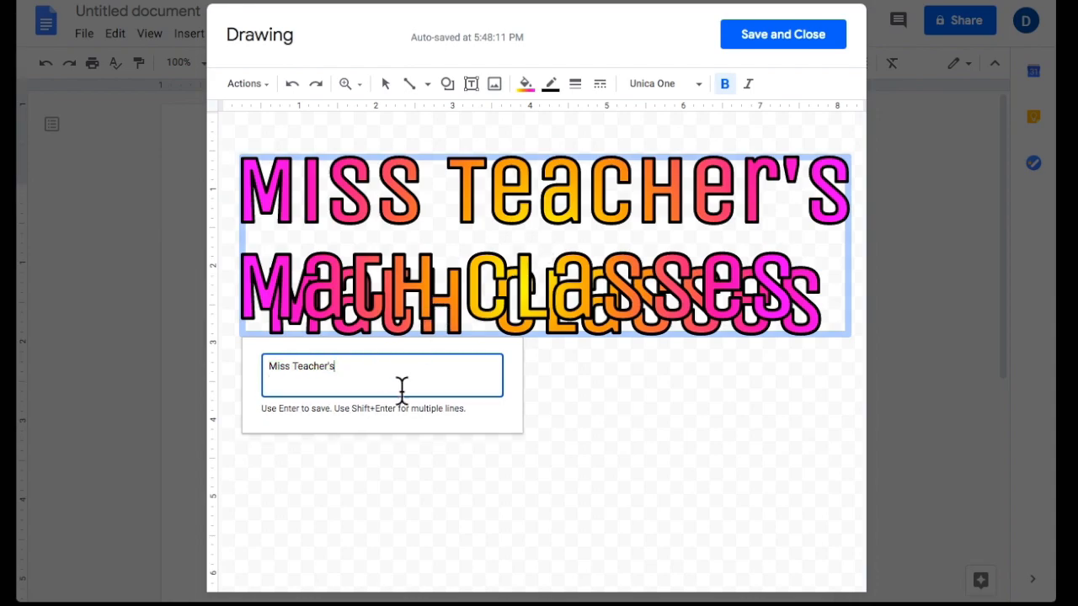
key("Return")
left_click(505, 288)
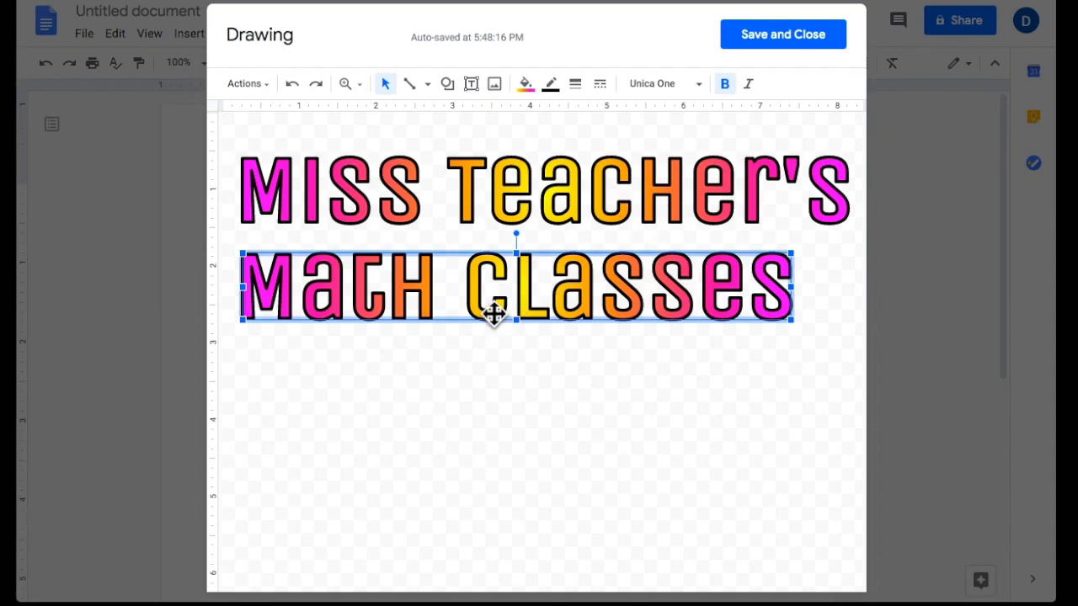
left_click_drag(534, 285, 512, 268)
Stack Math Classes under Miss Teacher's on the centre guide, then select both word arts.
left_click_drag(582, 199, 584, 200)
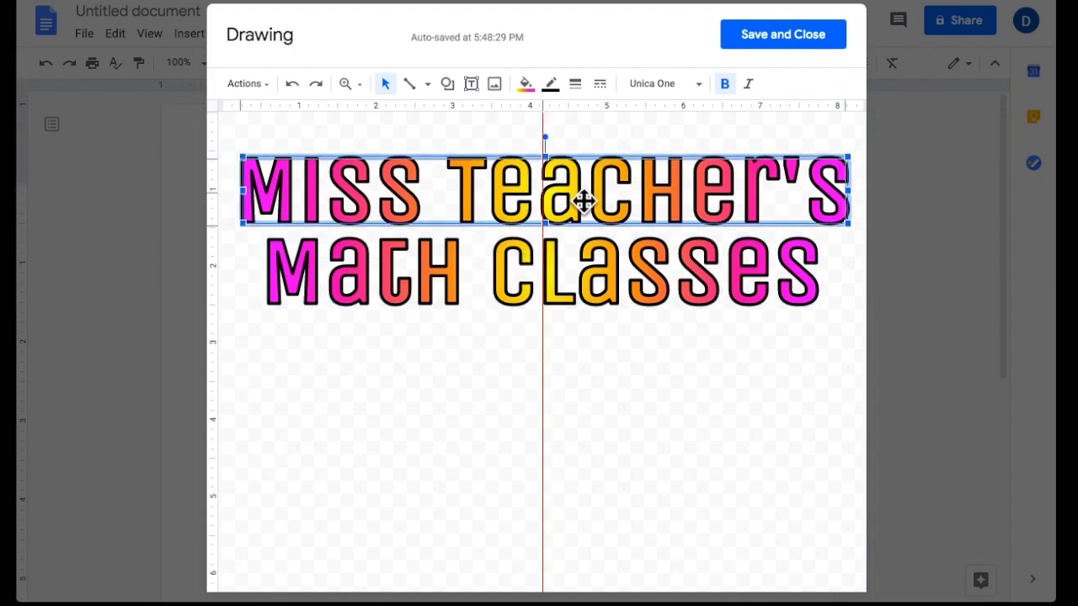
left_click_drag(582, 200, 582, 206)
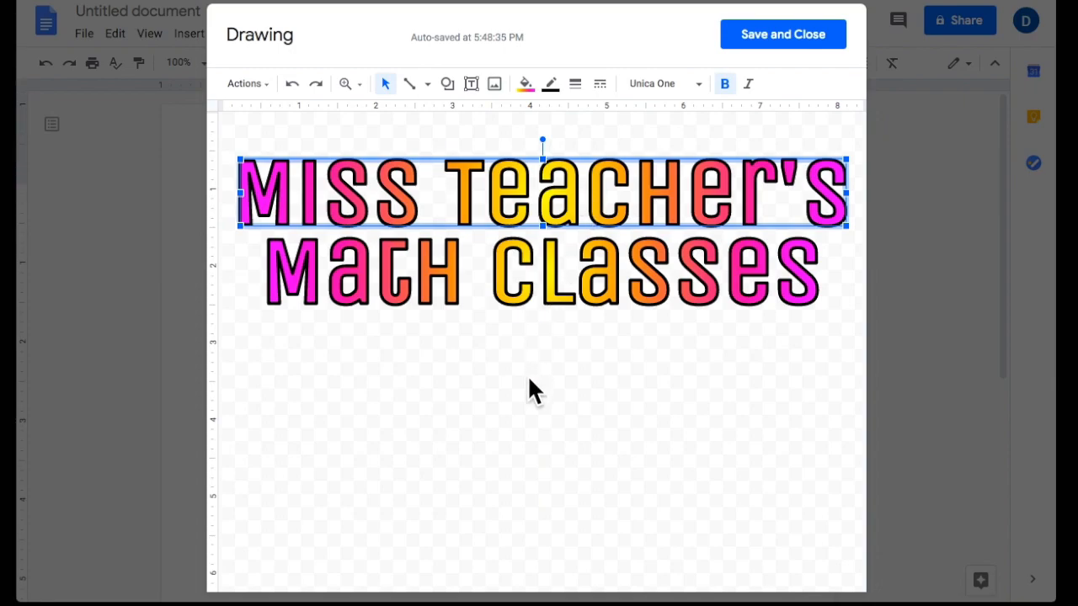
left_click(524, 404)
left_click_drag(543, 252, 449, 301)
left_click_drag(452, 200, 654, 223)
left_click_drag(567, 420, 574, 168)
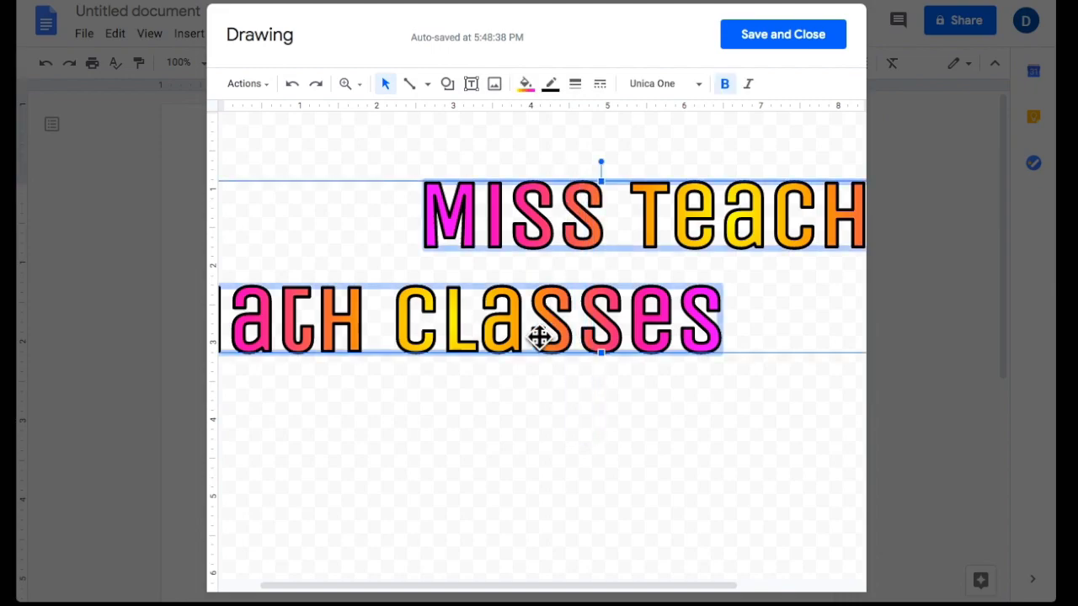
Center both selected word arts horizontally on the page.
right_click(539, 339)
mouse_move(638, 469)
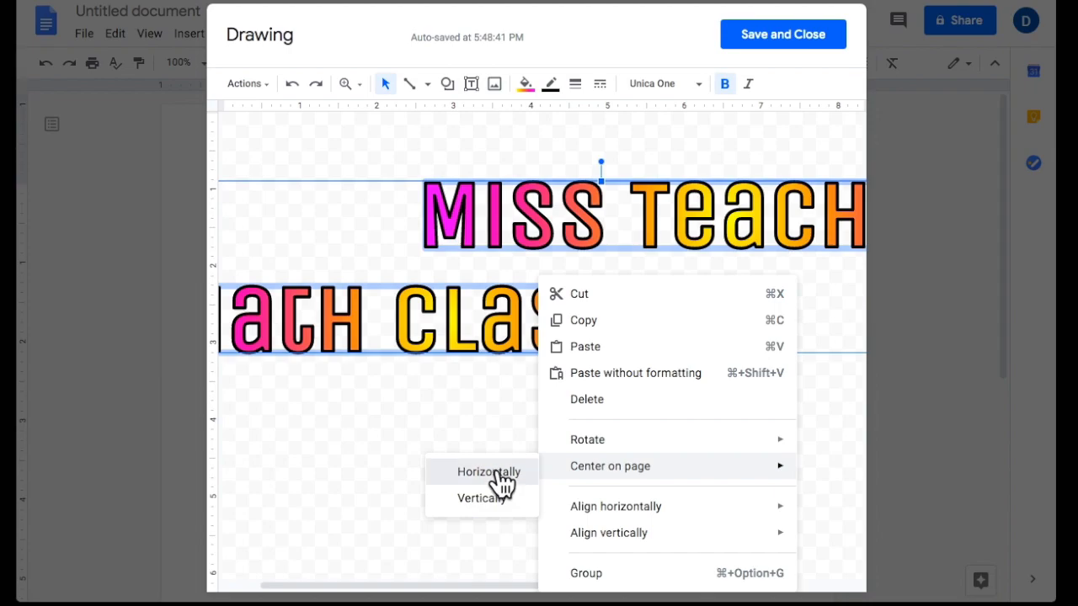
left_click(488, 472)
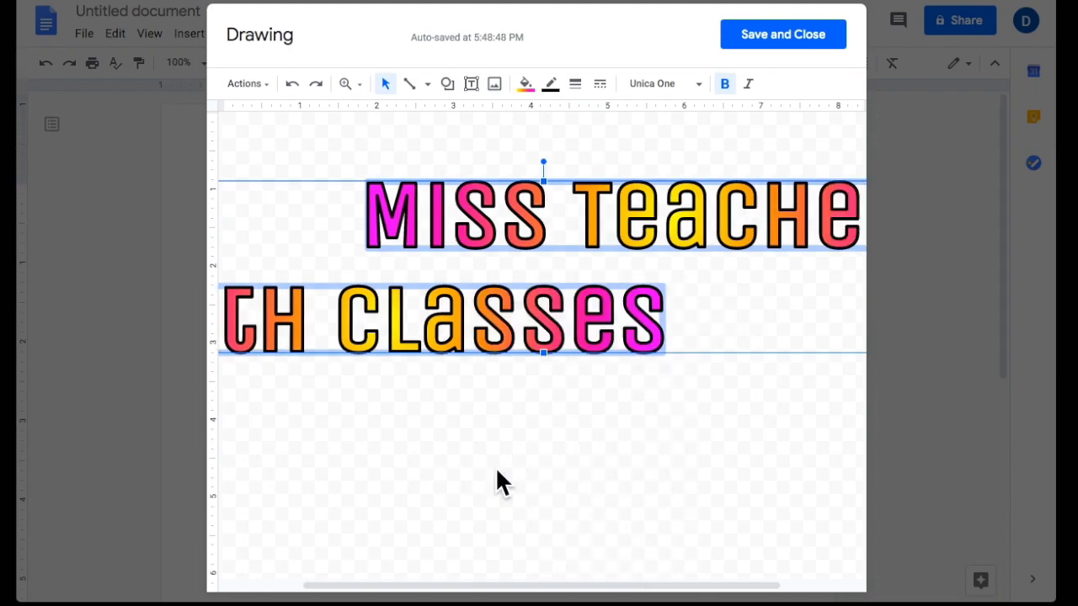
left_click(569, 437)
Center the Miss Teacher's word art alone horizontally on the page.
left_click(597, 222)
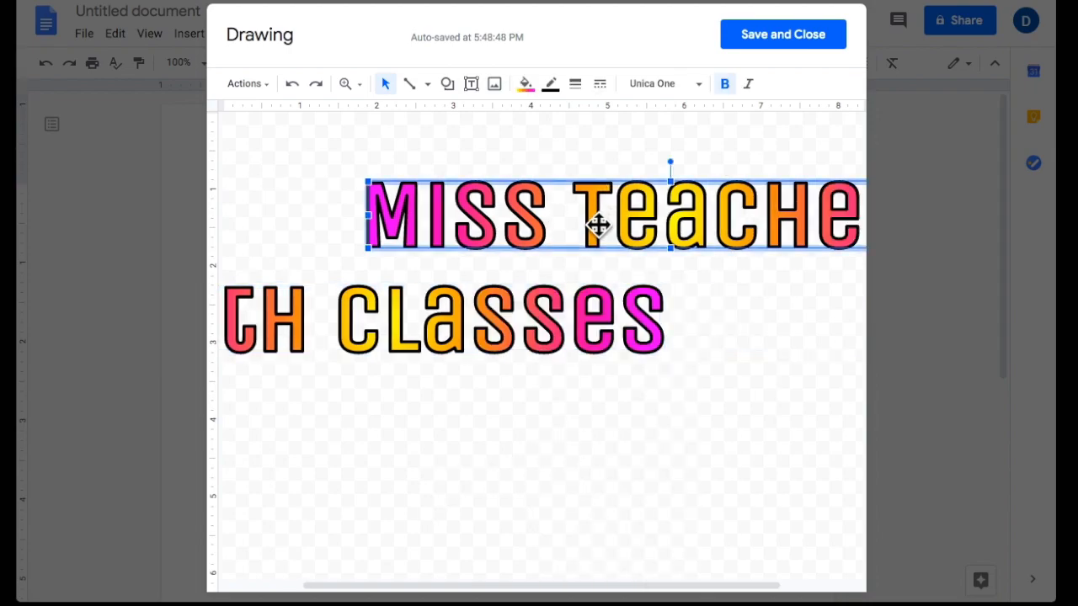
right_click(596, 220)
left_click(462, 469)
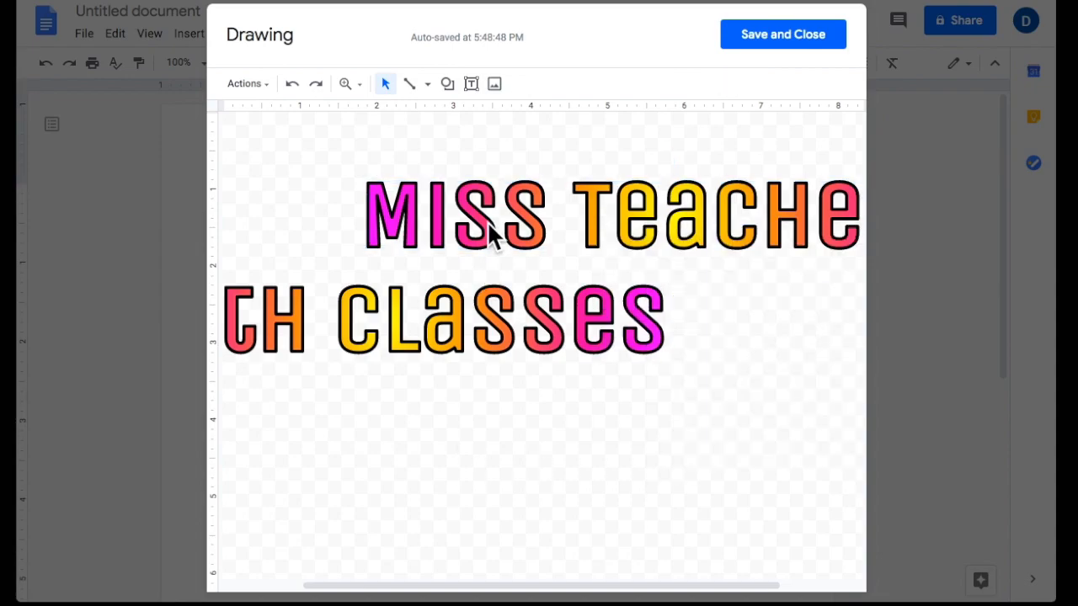
right_click(493, 229)
right_click(490, 223)
left_click(772, 247)
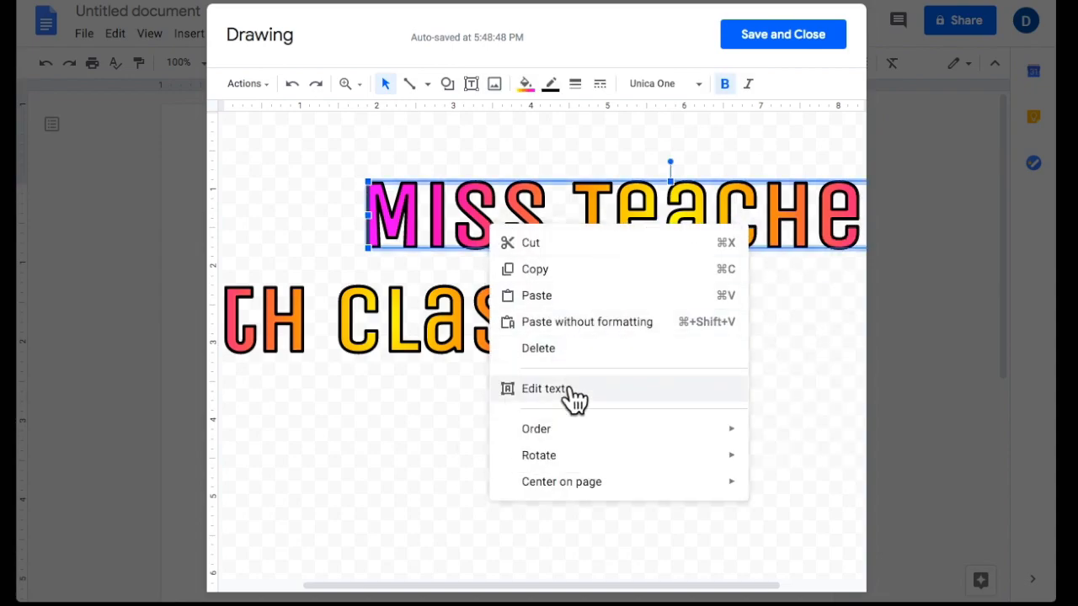
mouse_move(532, 485)
mouse_move(698, 487)
left_click(795, 490)
Center the Math Classes word art horizontally on the page.
left_click(579, 330)
right_click(580, 327)
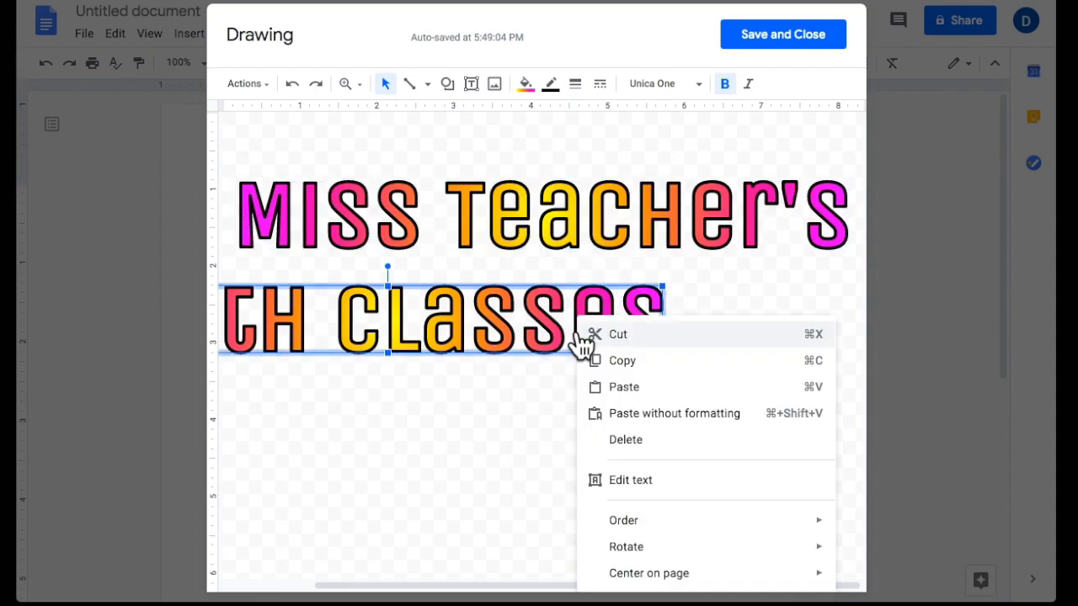
mouse_move(640, 581)
left_click(555, 549)
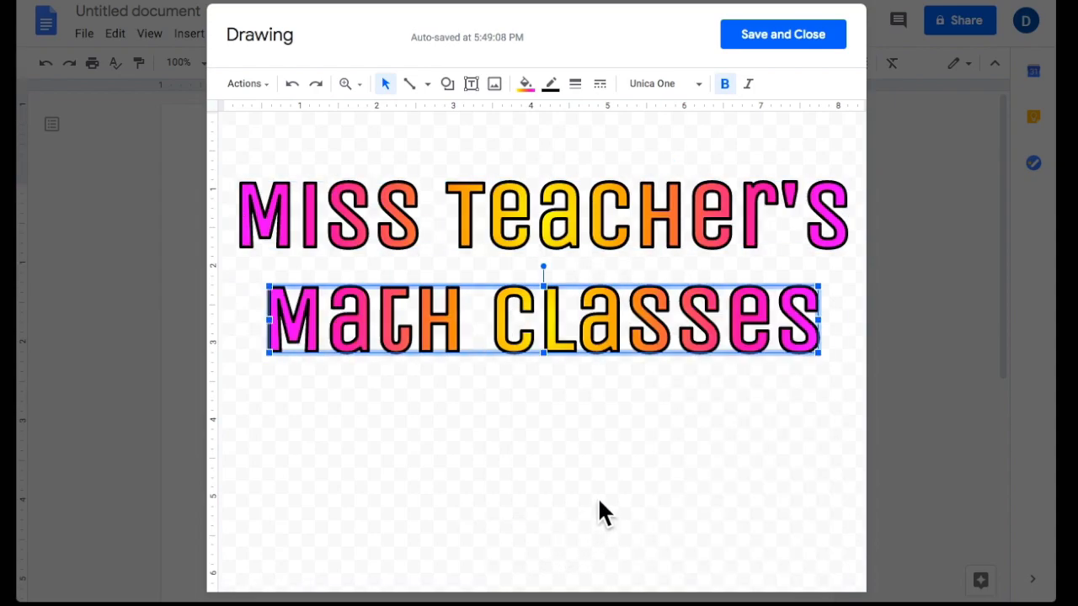
left_click(579, 484)
Center both lines on each other and on the page, then move Math Classes up.
left_click_drag(627, 318, 475, 333)
left_click_drag(432, 192, 639, 206)
left_click_drag(516, 438, 520, 205)
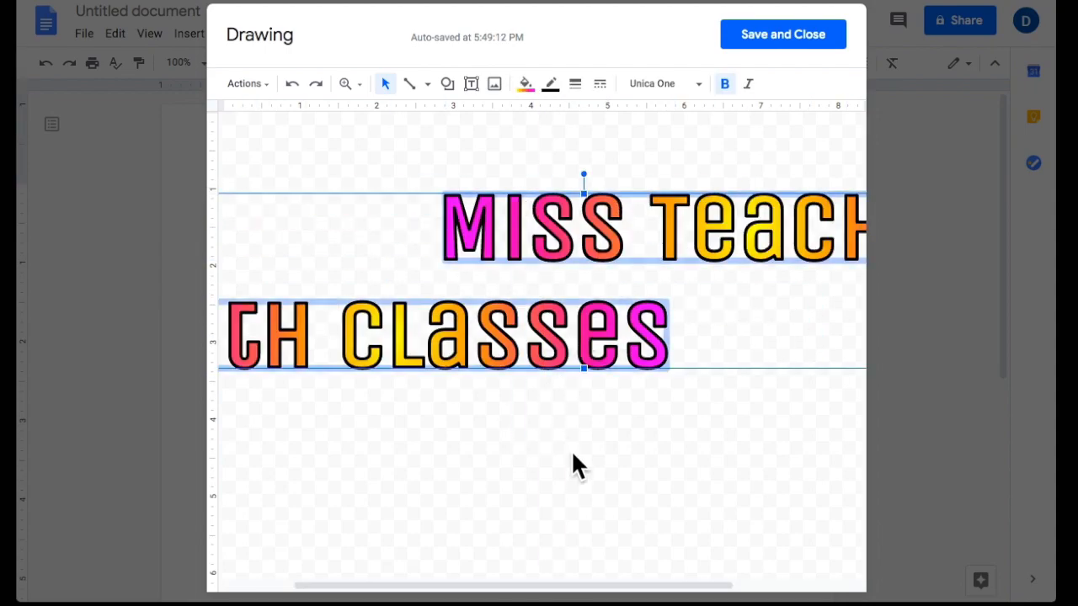
right_click(500, 340)
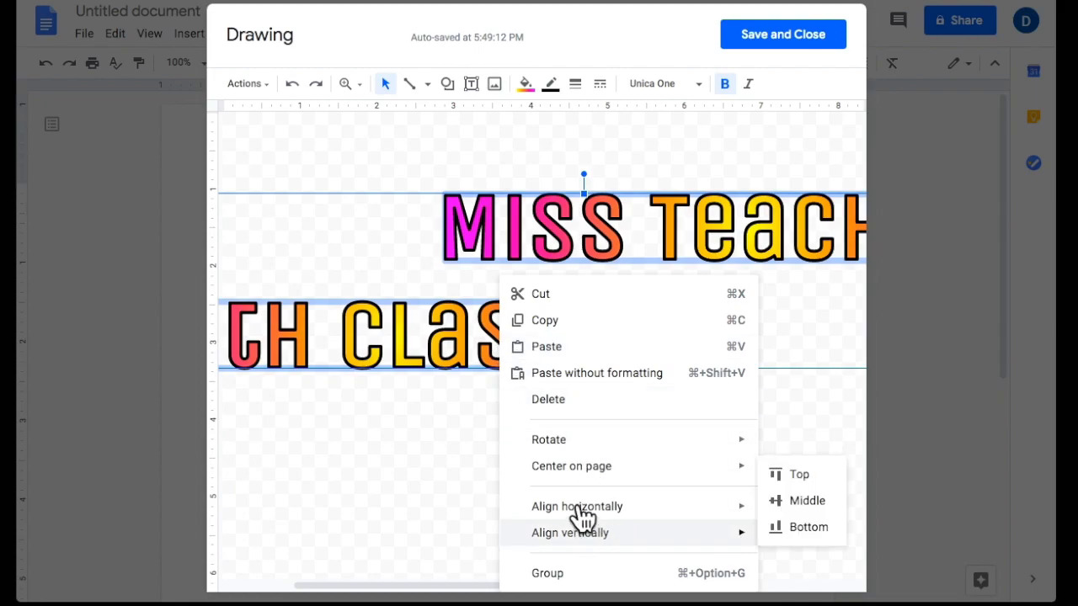
mouse_move(575, 508)
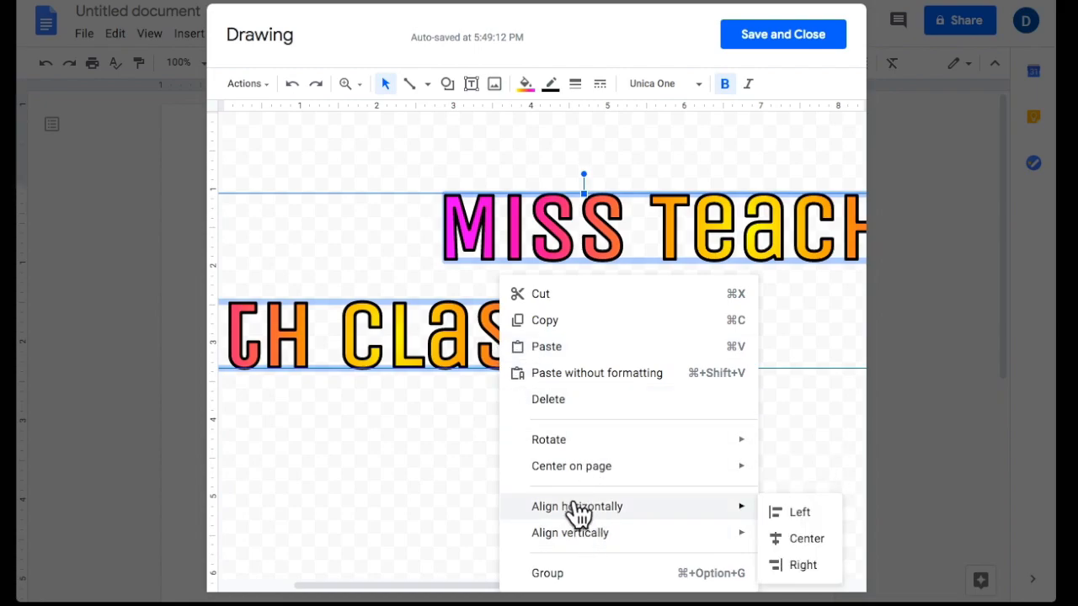
left_click(803, 543)
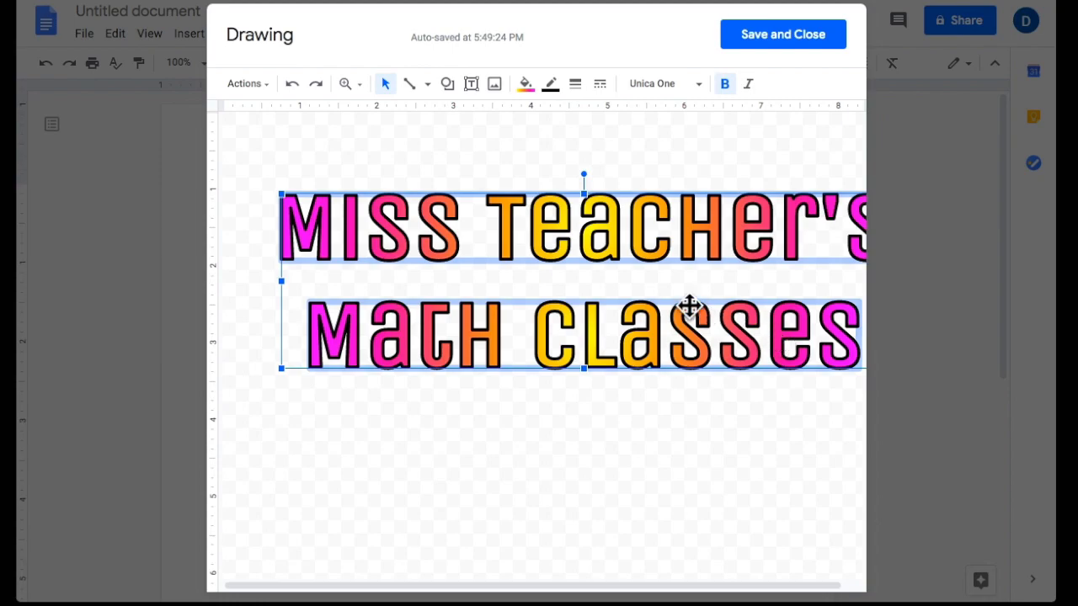
right_click(682, 329)
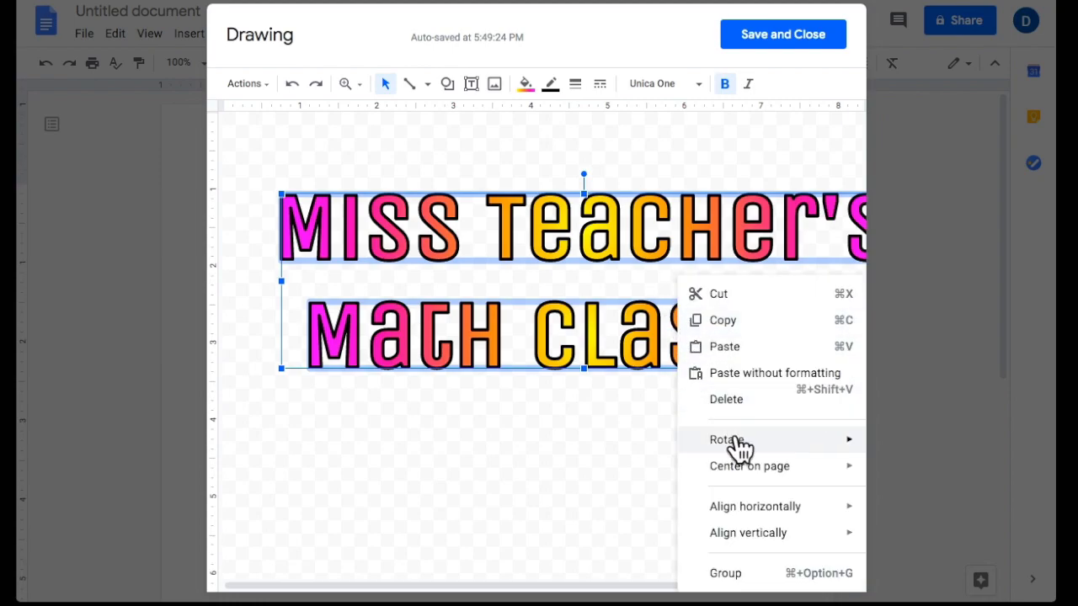
mouse_move(741, 473)
left_click(657, 468)
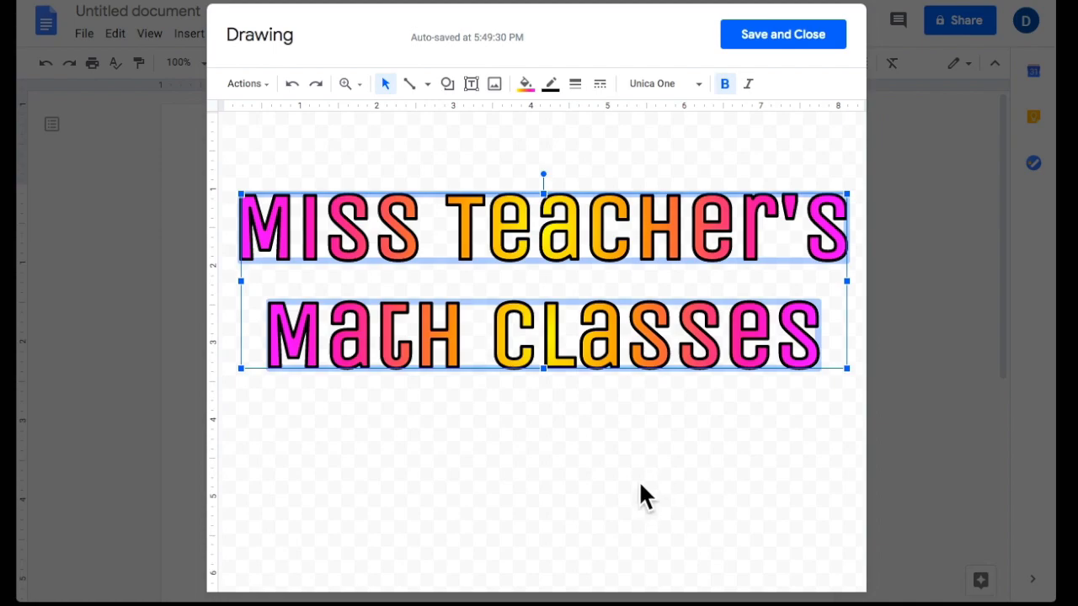
left_click(607, 480)
left_click_drag(546, 348, 544, 327)
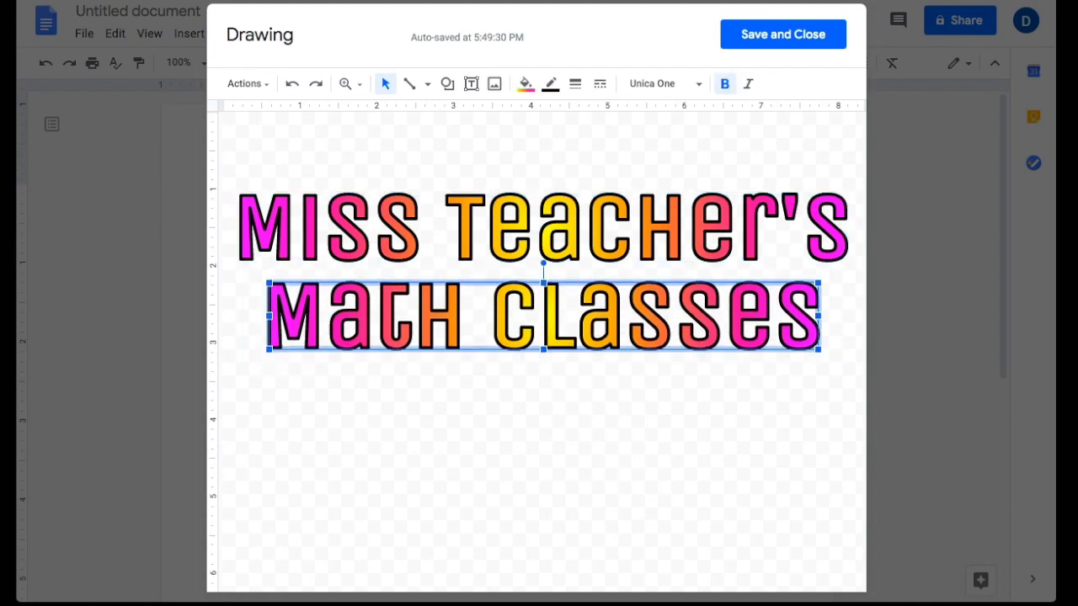
Nudge Math Classes up and widen its box left and right to match Miss Teacher's.
key("Up")
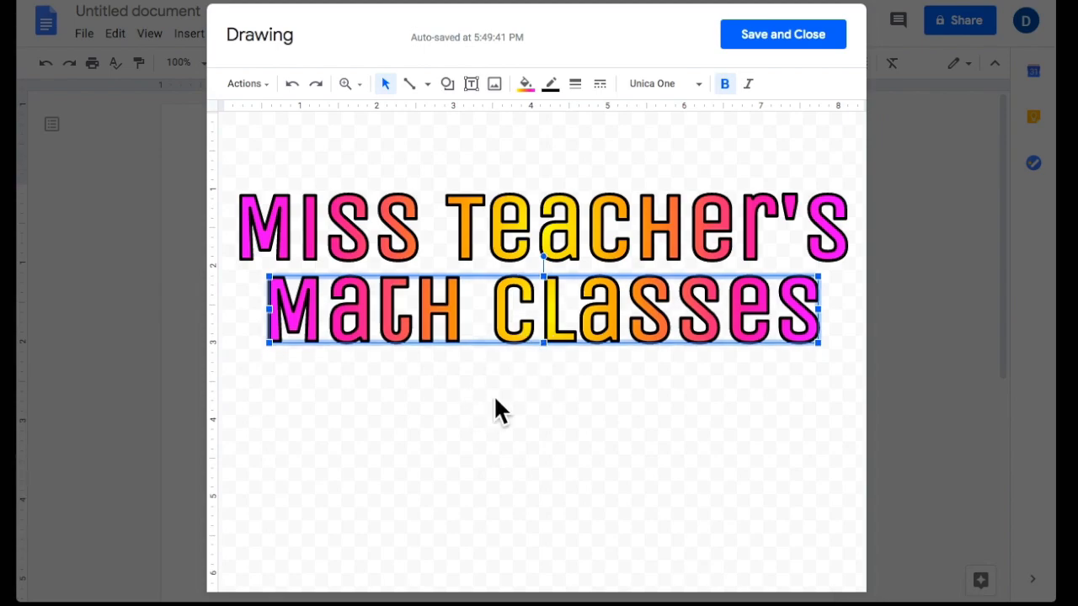
left_click(549, 399)
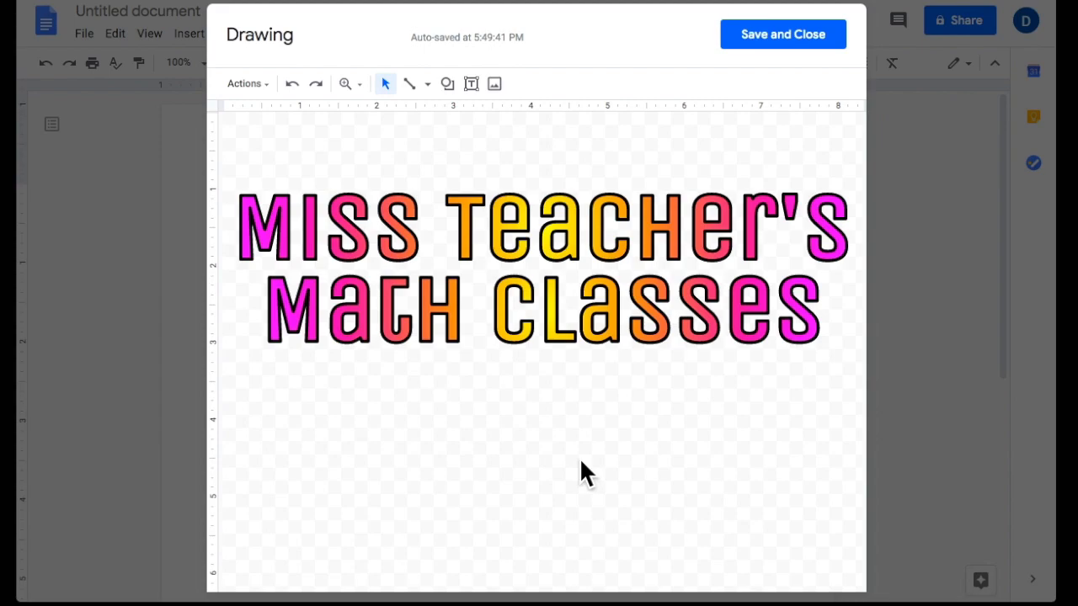
left_click(428, 312)
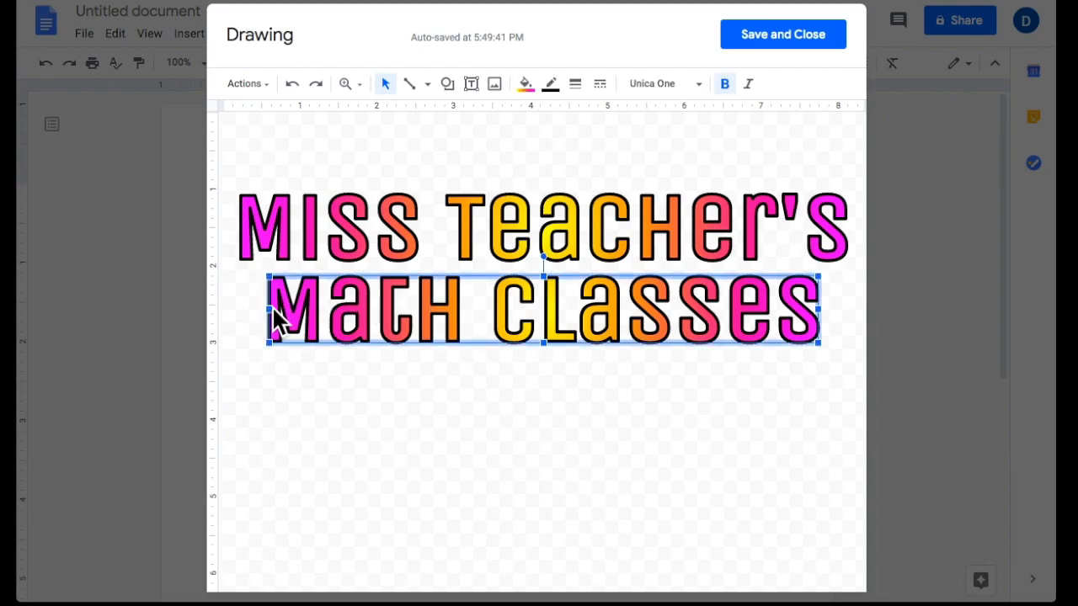
left_click_drag(270, 310, 241, 309)
left_click_drag(821, 313, 847, 310)
left_click(755, 428)
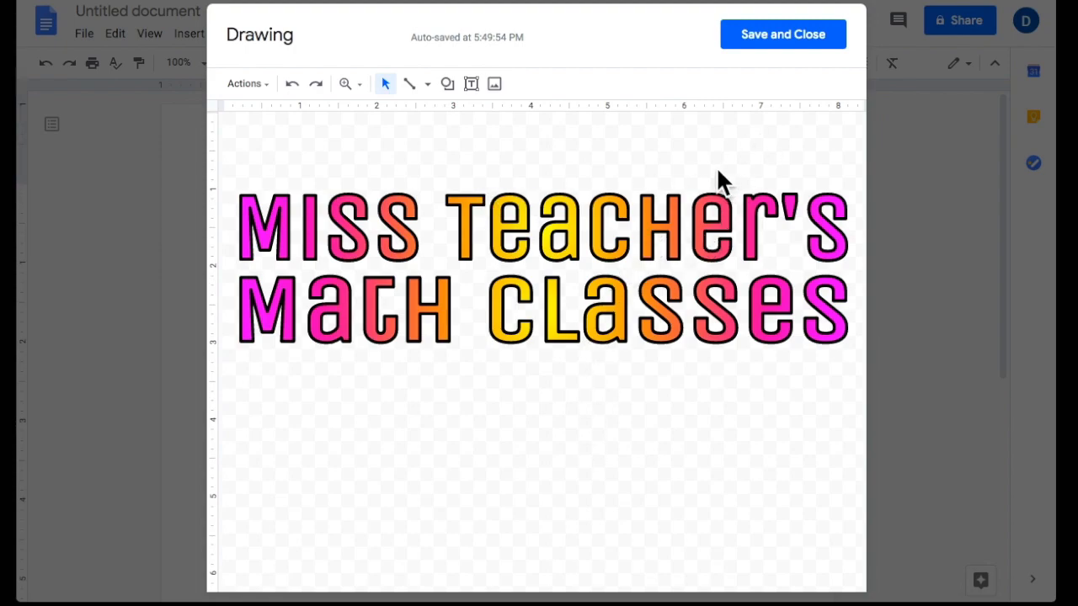
Draw a rectangle over the word art, fill it white, and send it behind the text.
left_click(447, 85)
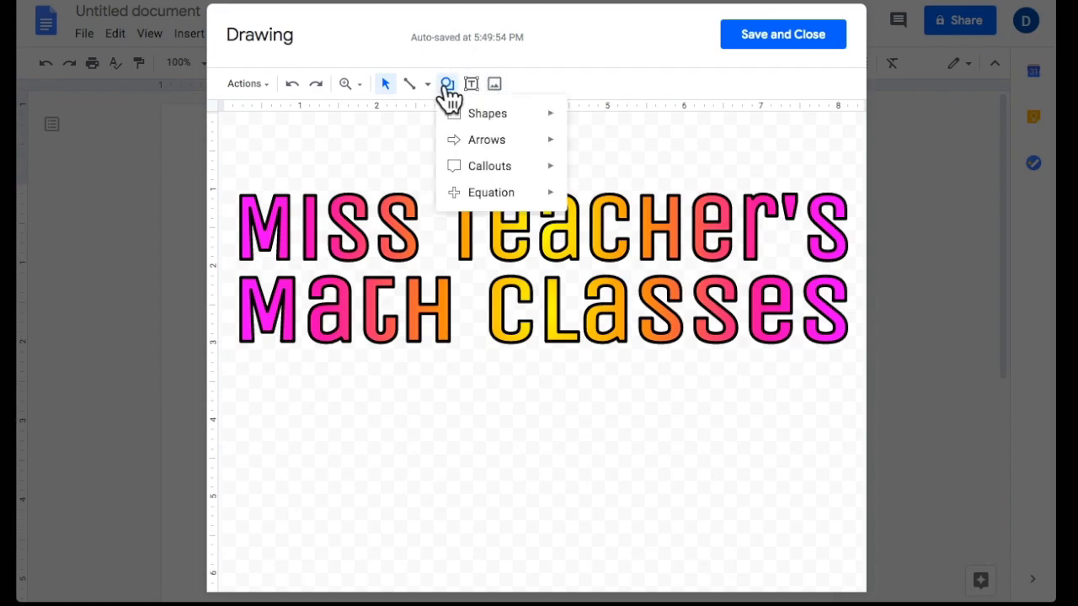
mouse_move(481, 118)
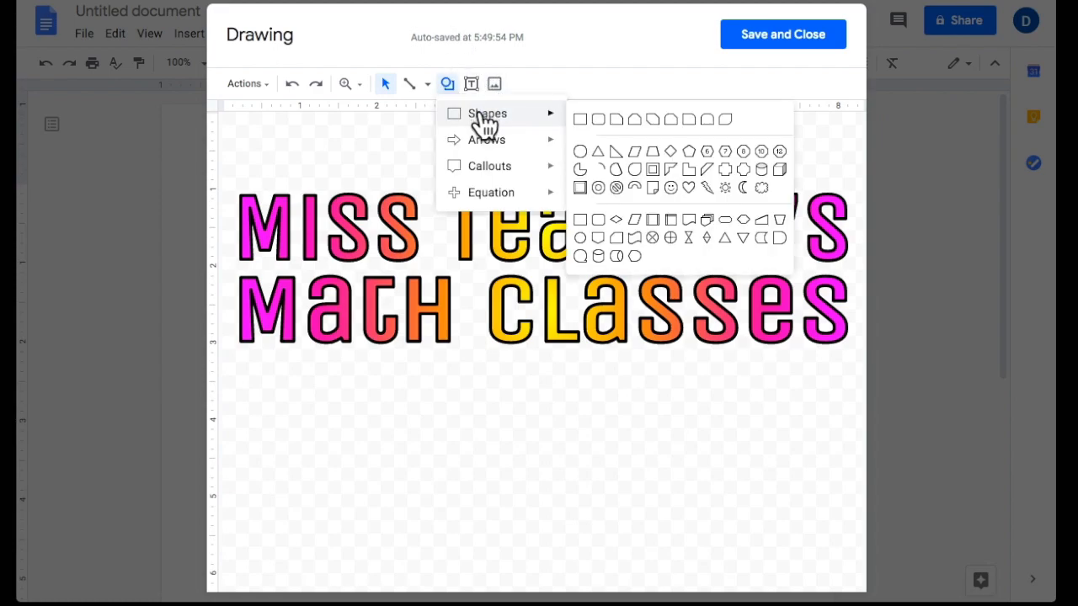
left_click(580, 120)
left_click_drag(221, 153, 859, 399)
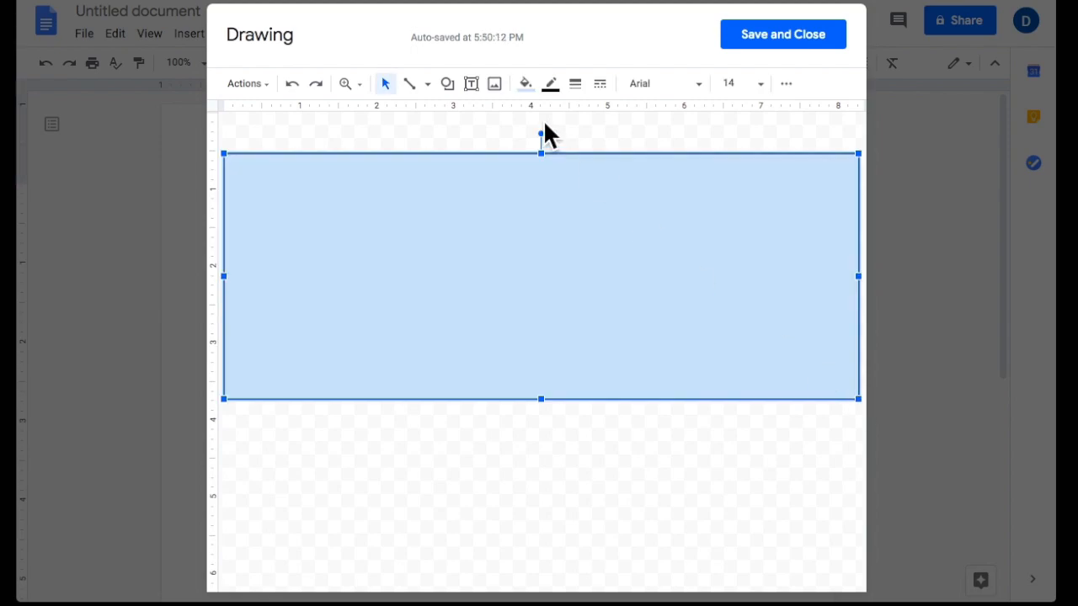
left_click(528, 84)
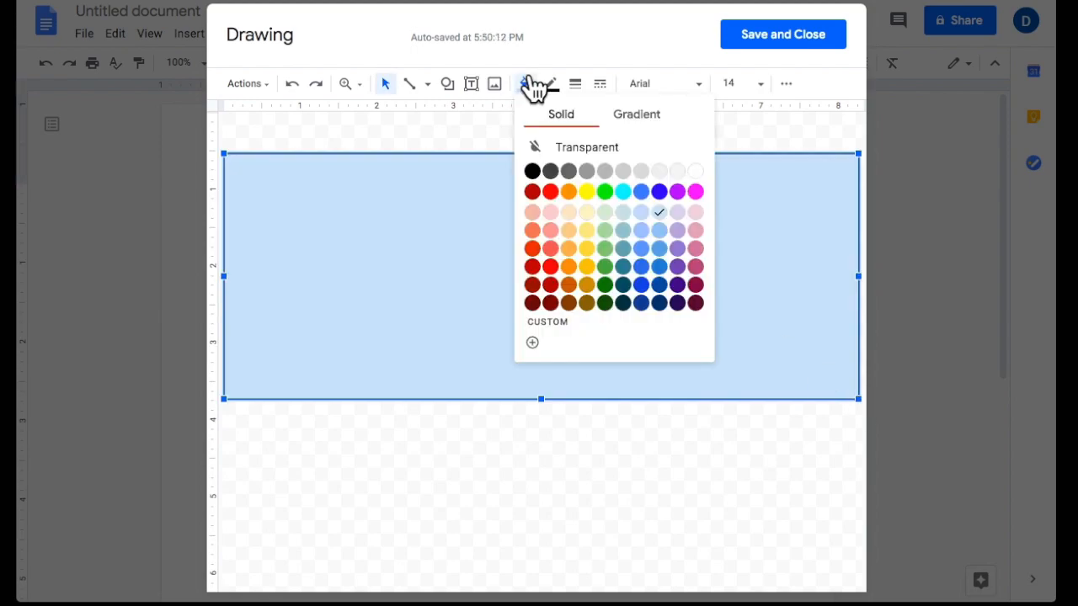
left_click(695, 171)
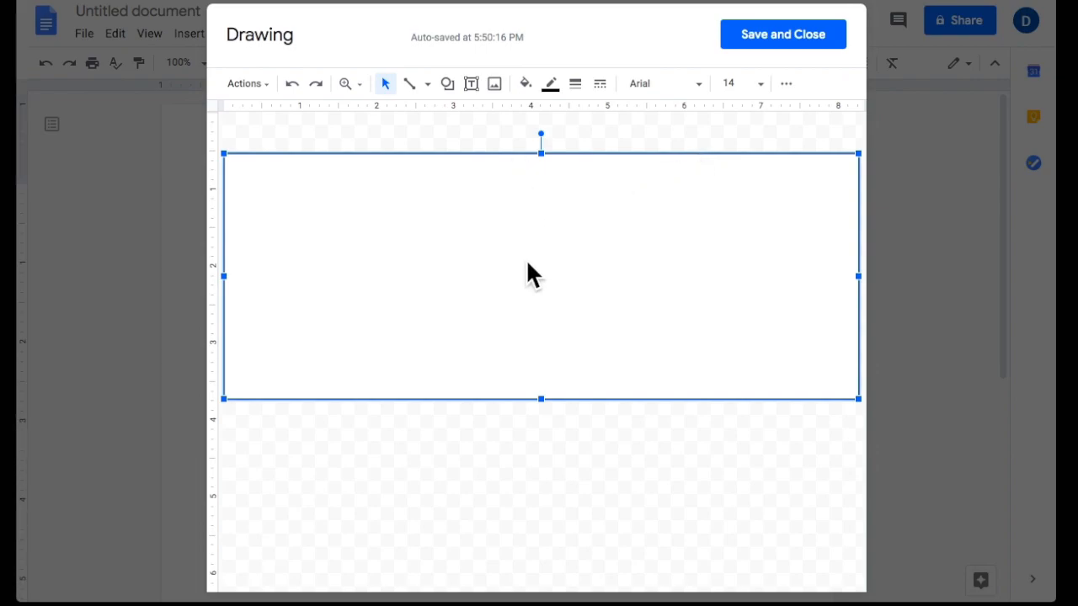
key("ctrl+v")
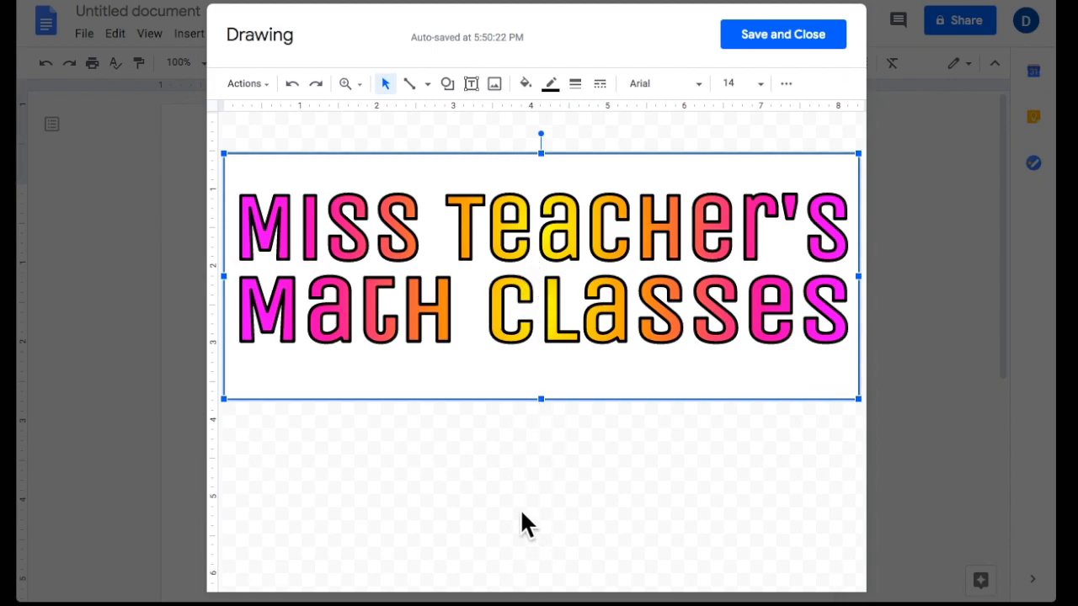
left_click(520, 504)
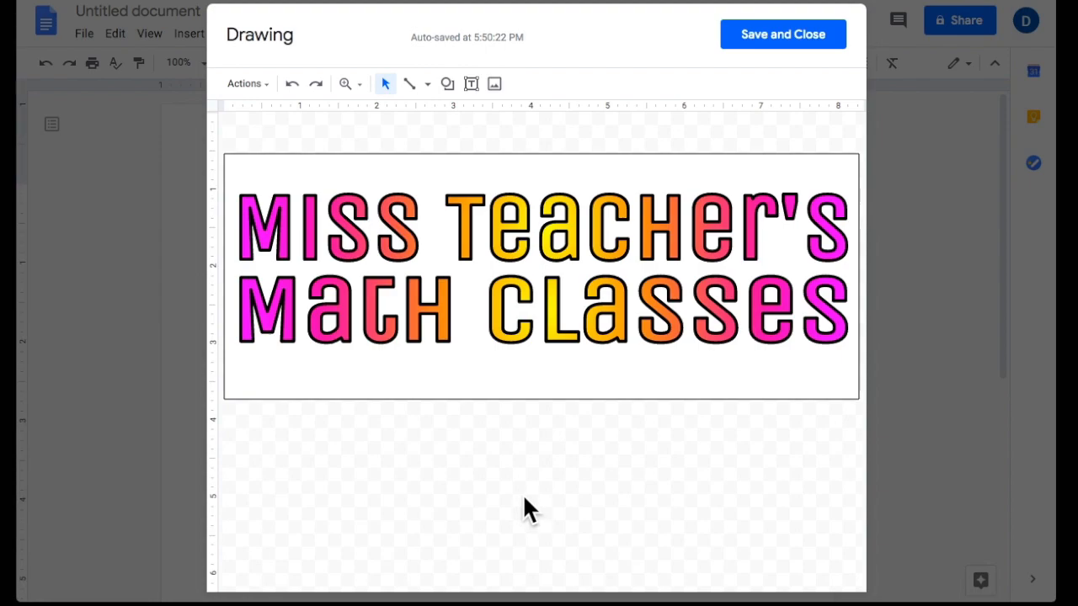
key("super+shift+4")
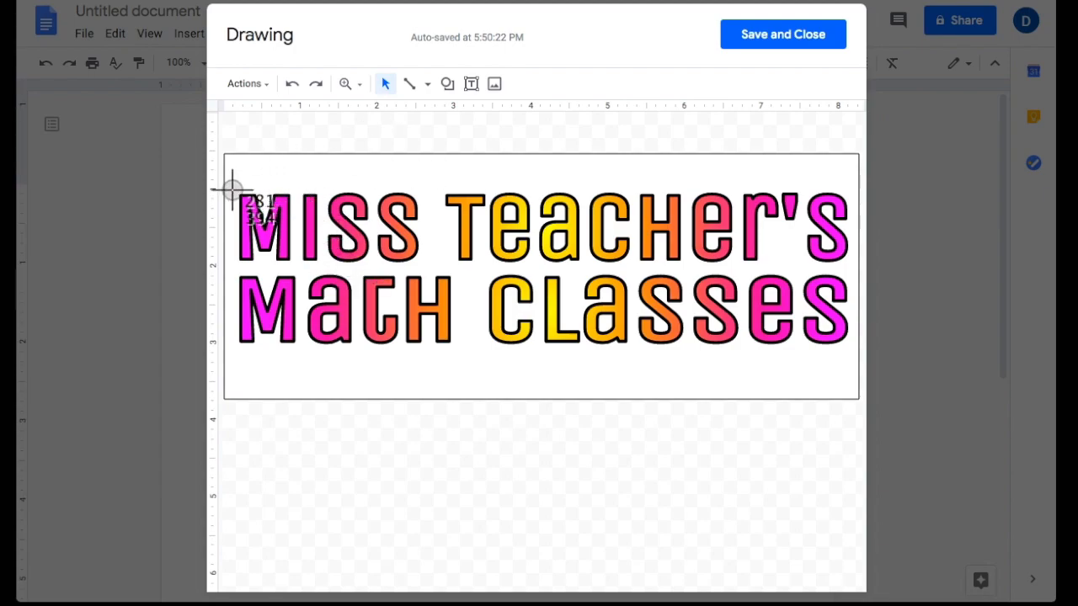
Capture a screenshot region around the white banner with both word-art lines.
mouse_move(235, 187)
left_mouse_down()
mouse_move(282, 332)
mouse_move(310, 362)
mouse_move(880, 344)
mouse_move(852, 368)
mouse_move(853, 354)
left_mouse_up()
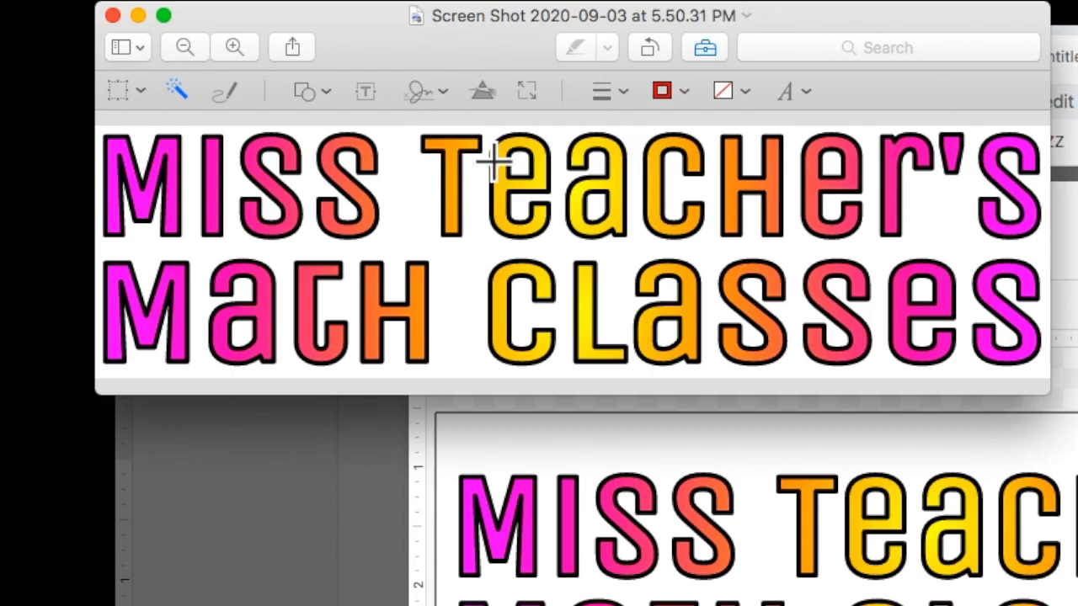
Remove the white background with Instant Alpha, then the holes in Teacher's e and a.
left_click(176, 90)
left_click_drag(446, 255, 450, 280)
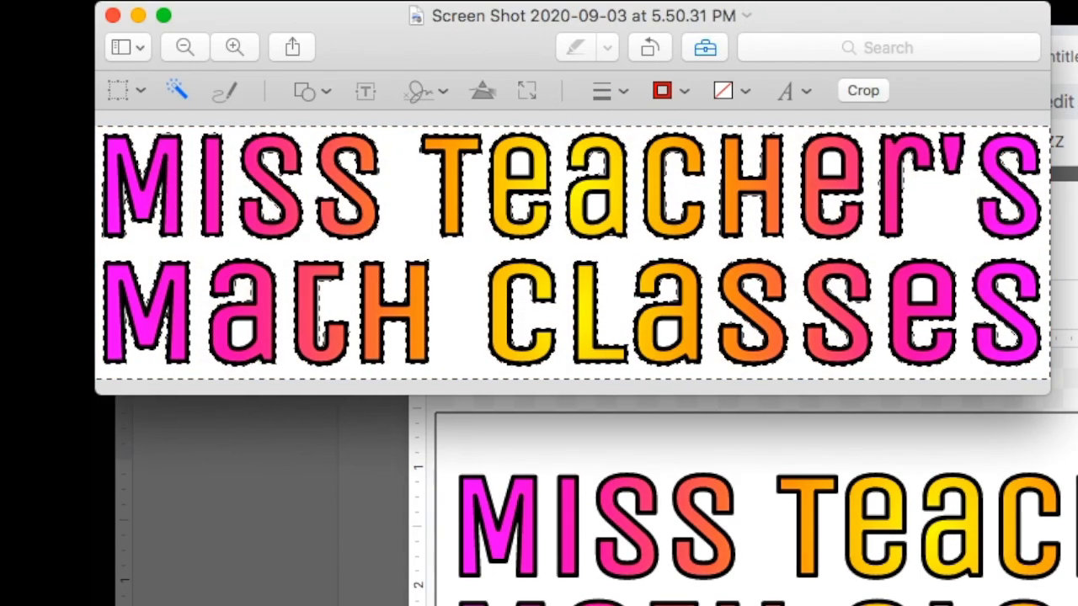
key("Return")
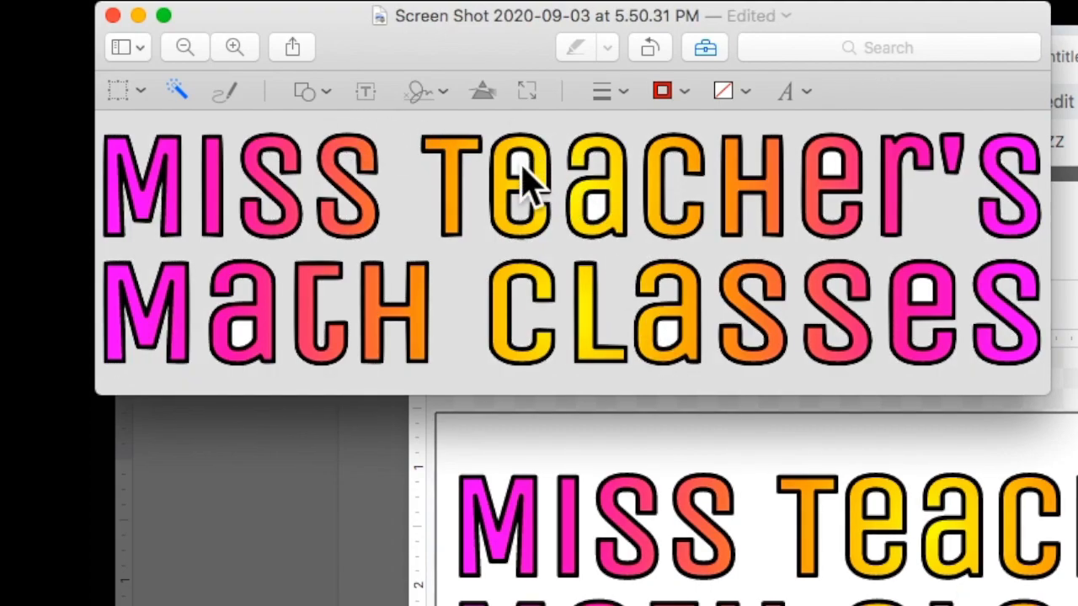
left_click(517, 162)
key("Delete")
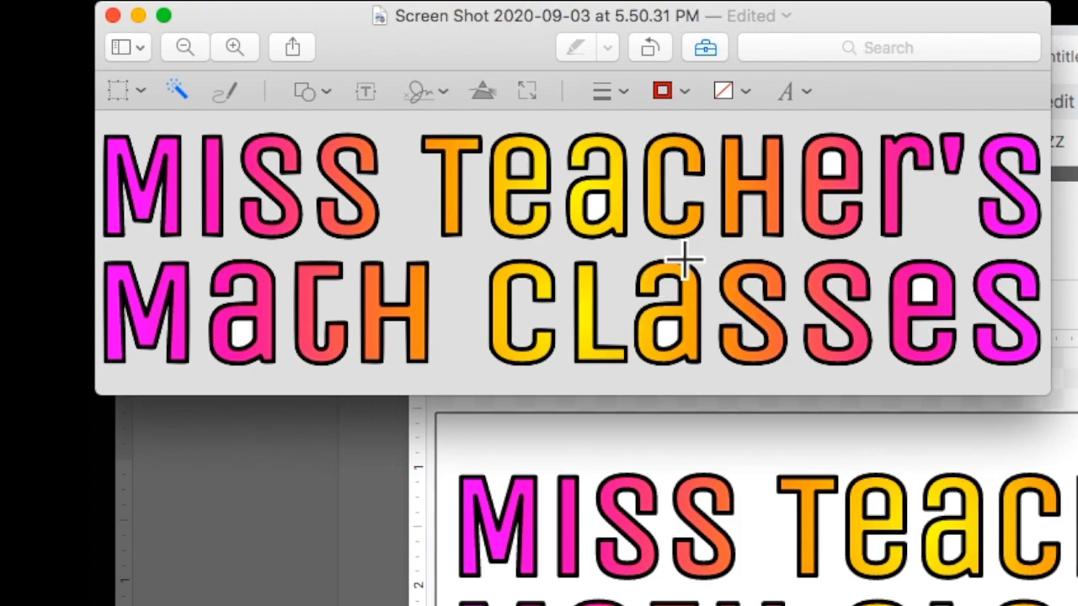
left_click(596, 204)
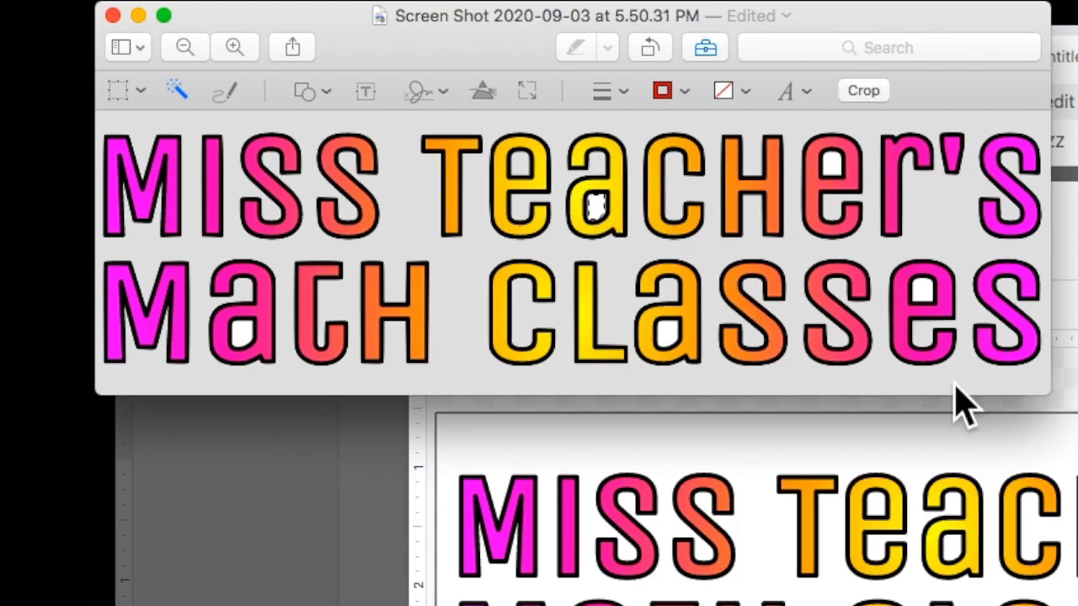
key("Delete")
Clear the remaining white holes in Classes, Teacher's and Math, then put the window away.
left_click(666, 339)
key("Delete")
left_click(926, 289)
key("Delete")
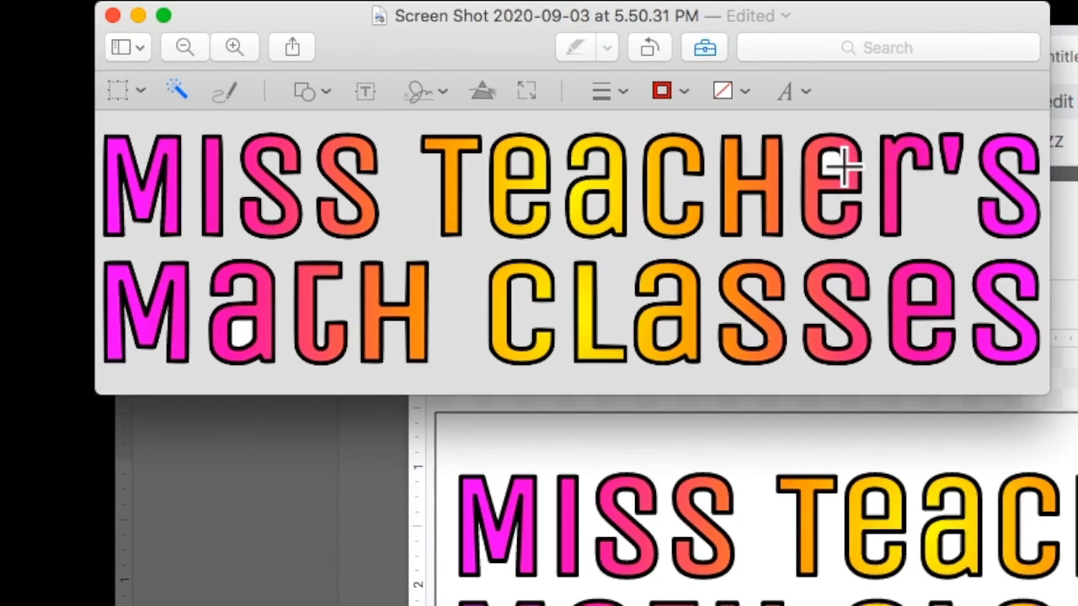
left_click(831, 153)
key("Delete")
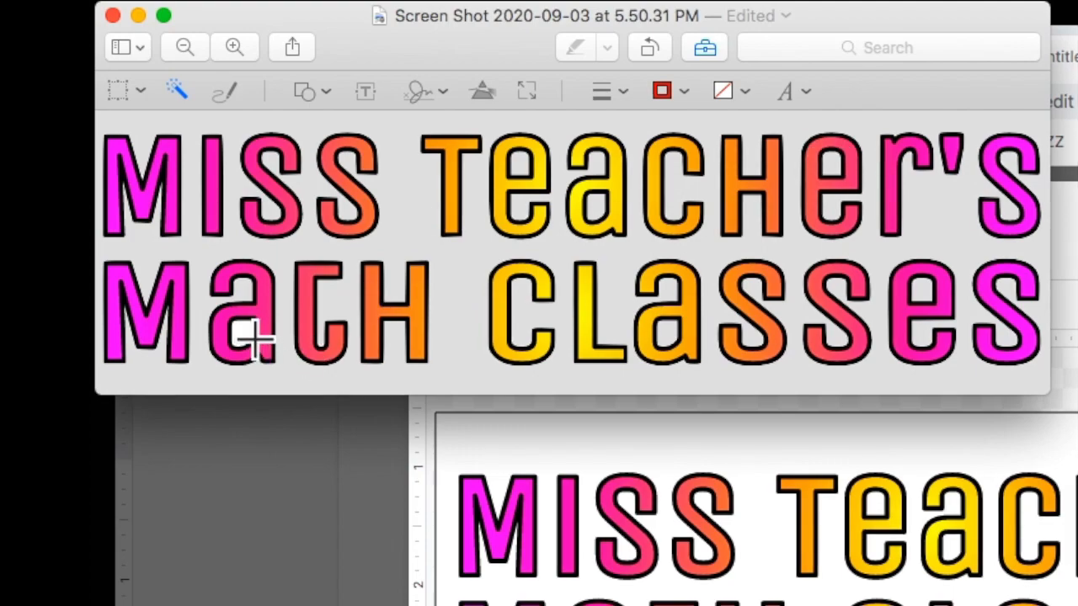
left_click(238, 340)
key("Delete")
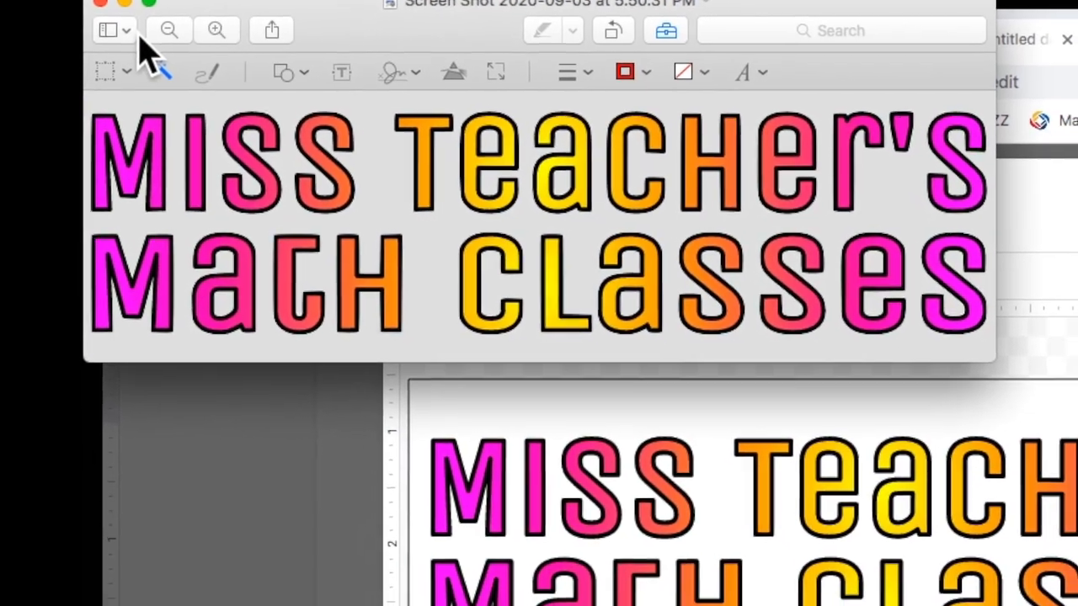
left_click(124, 2)
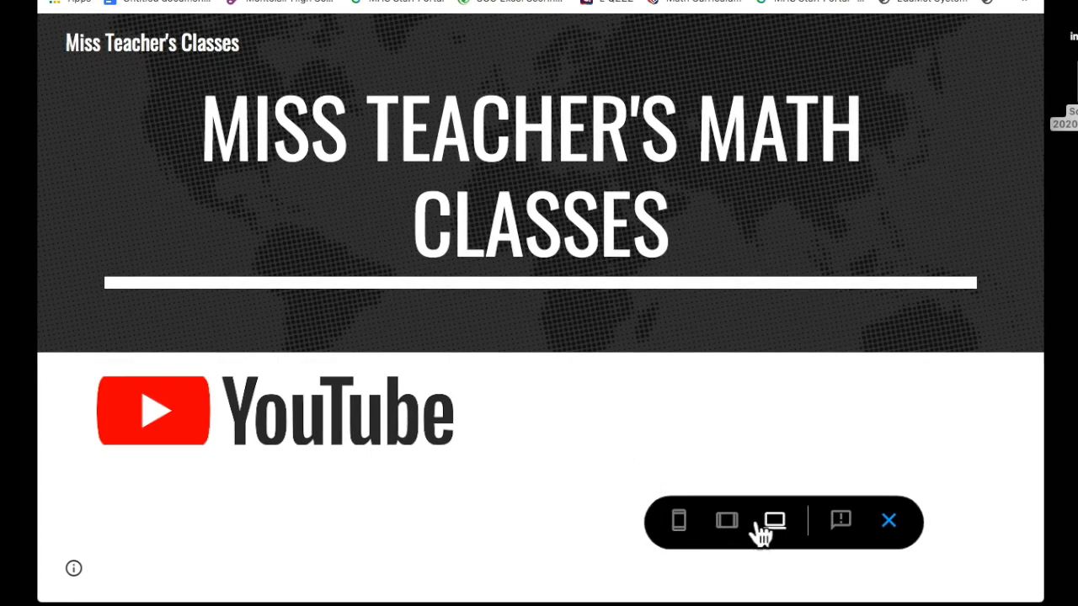
Exit preview and delete the 'Miss Teacher's Math Classes' header title text.
left_click(888, 520)
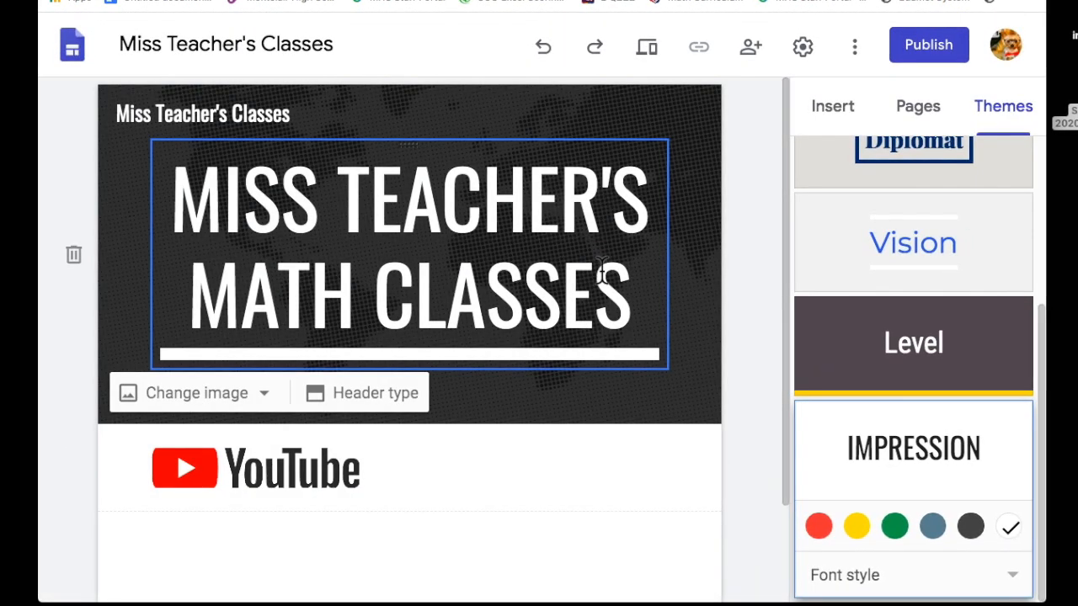
left_click(633, 284)
left_click_drag(633, 285, 164, 198)
key("BackSpace")
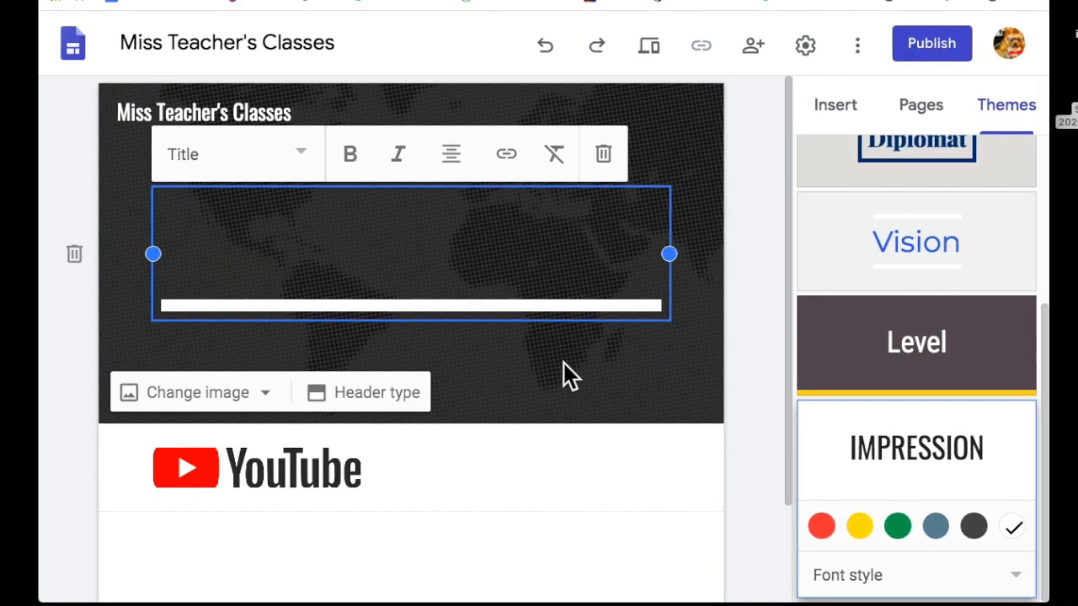
key("ctrl+shift+l")
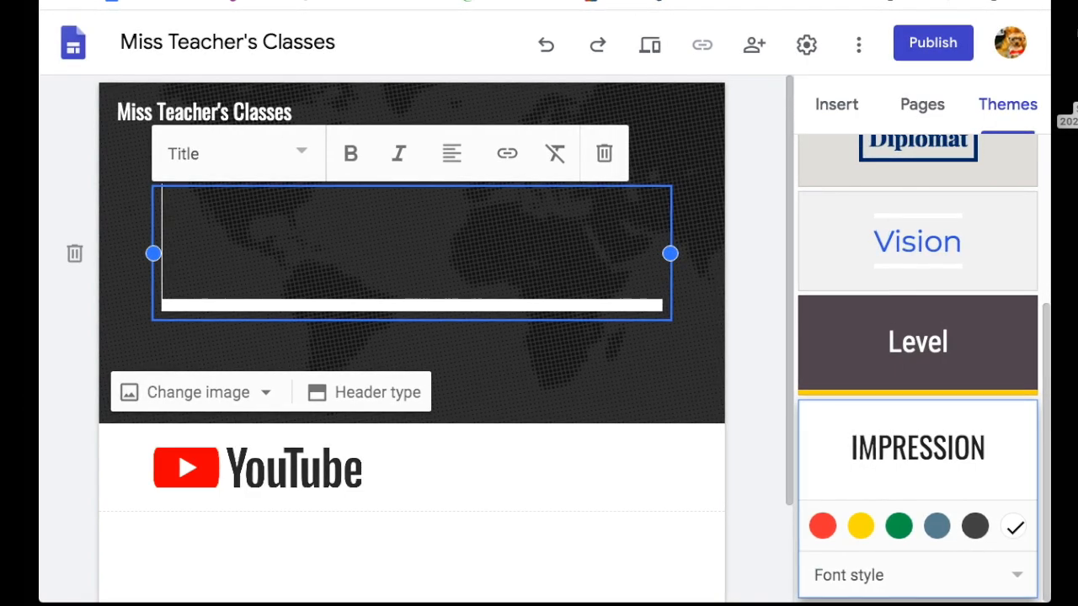
left_click(604, 153)
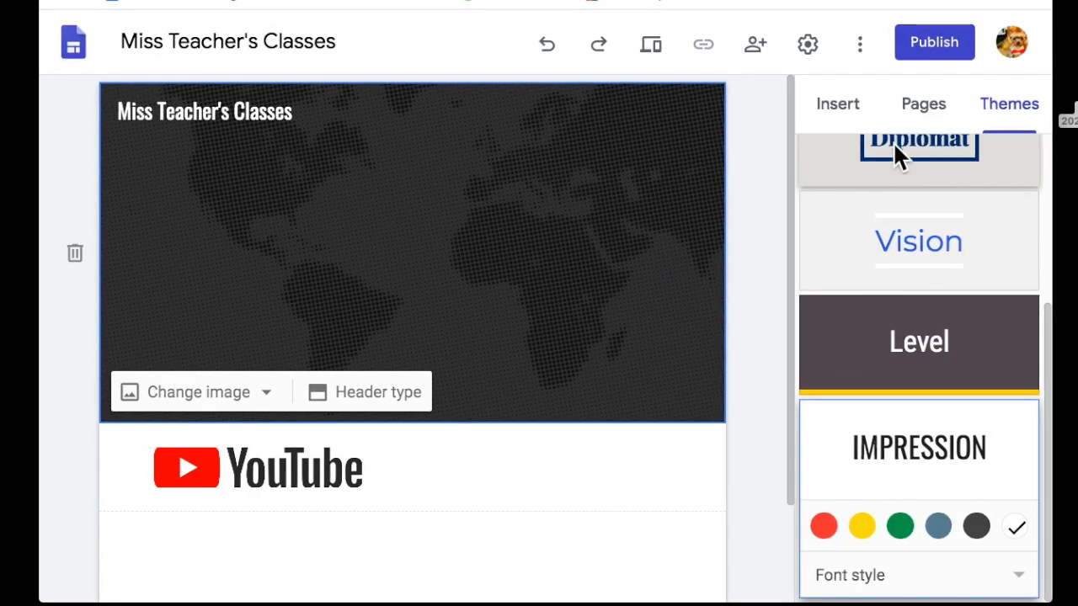
Drop the transparent word-art screenshot into the header and resize it across the banner.
left_click_drag(1067, 118, 426, 241)
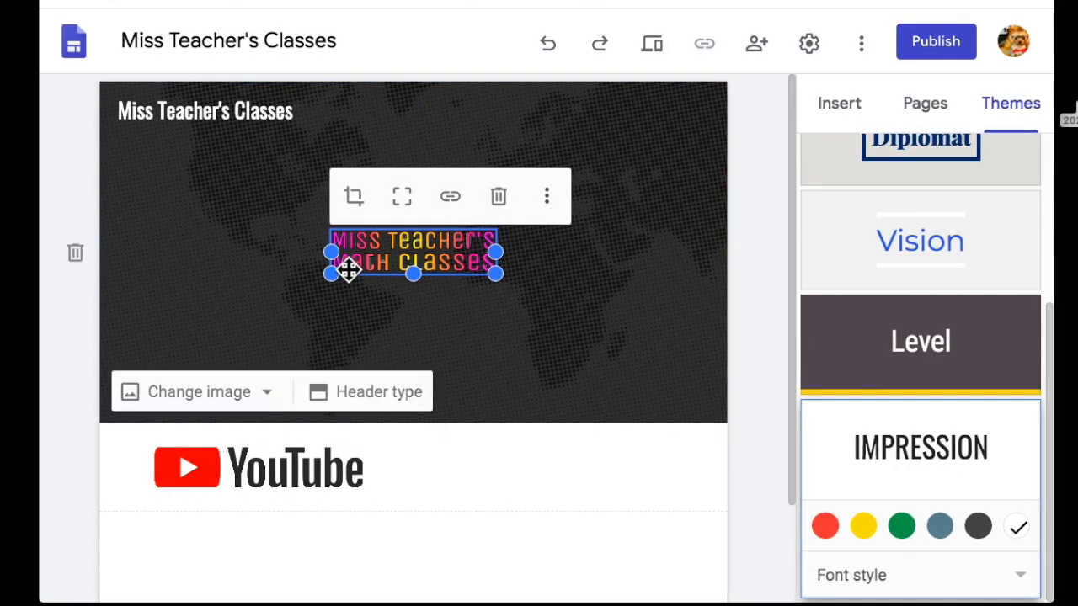
left_click_drag(337, 274, 115, 327)
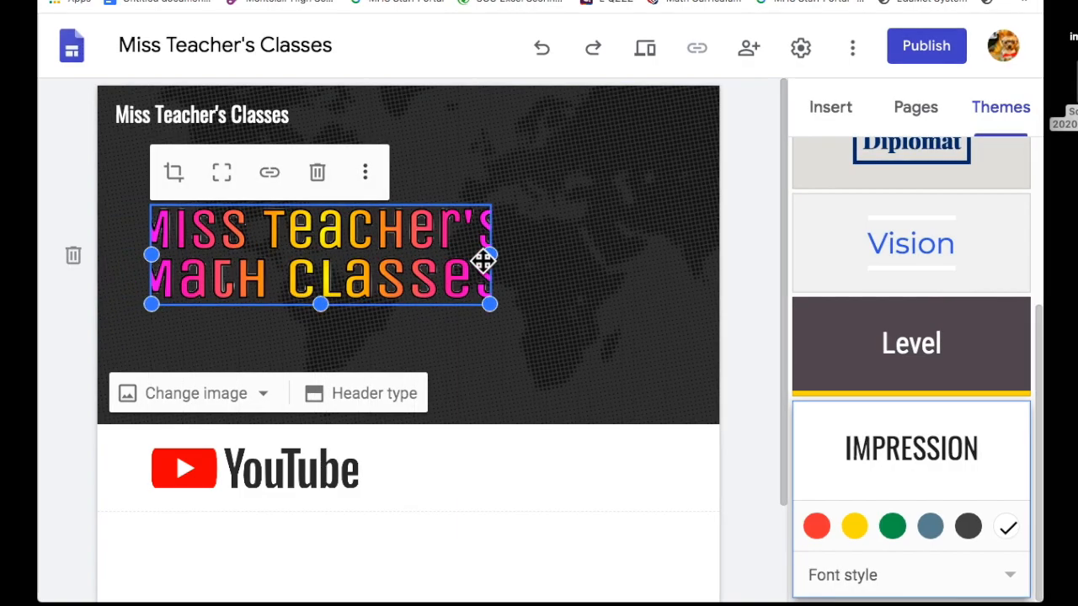
left_click_drag(494, 253, 665, 254)
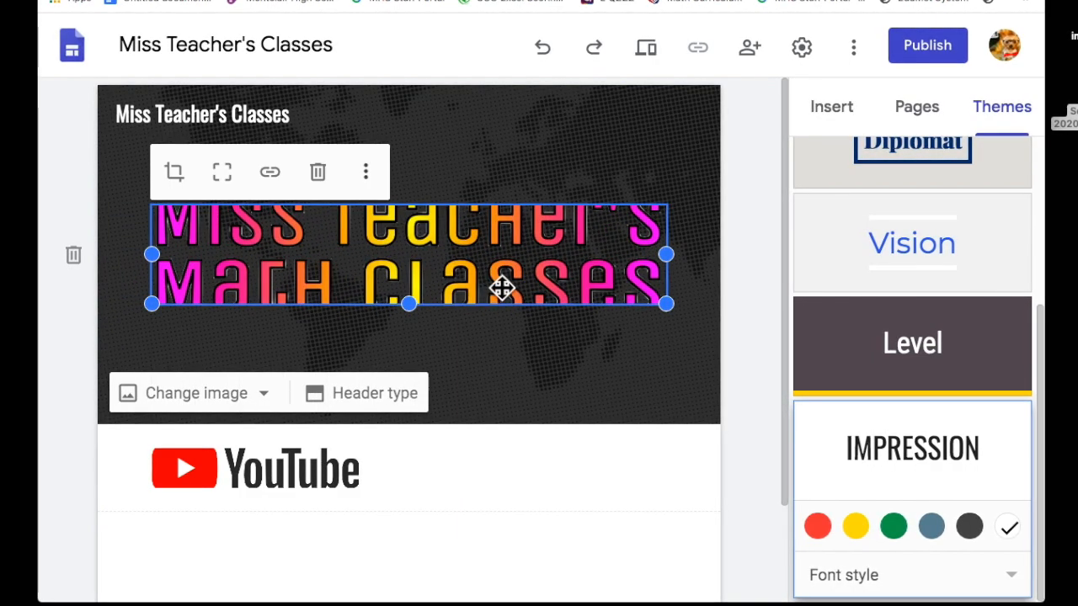
left_click_drag(412, 302, 408, 338)
left_click_drag(666, 318, 684, 358)
left_click_drag(673, 251, 711, 248)
left_click_drag(155, 252, 149, 250)
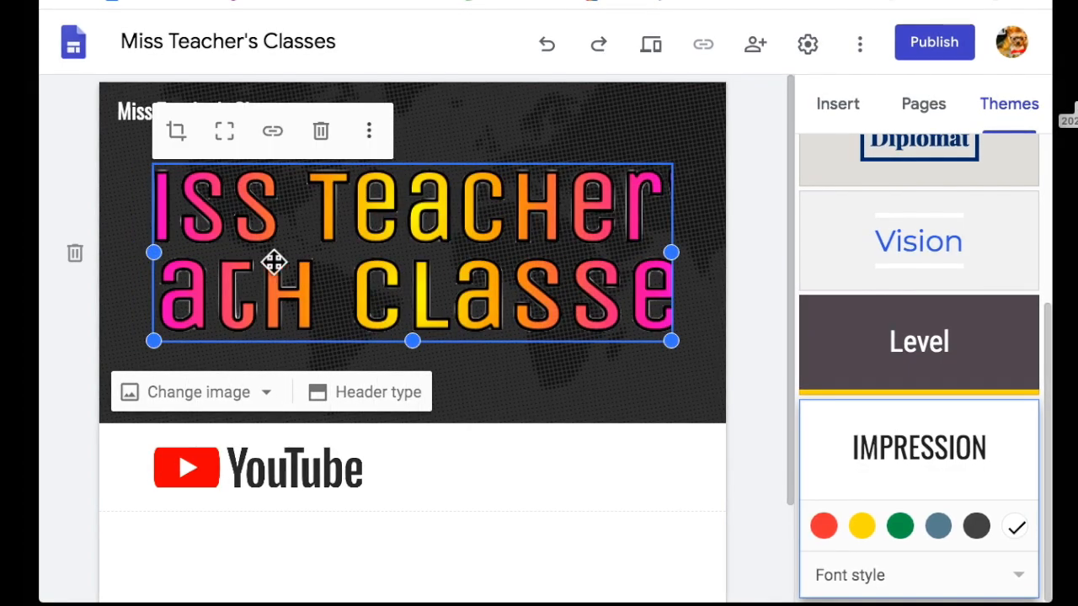
left_click_drag(412, 340, 407, 299)
left_click(451, 350)
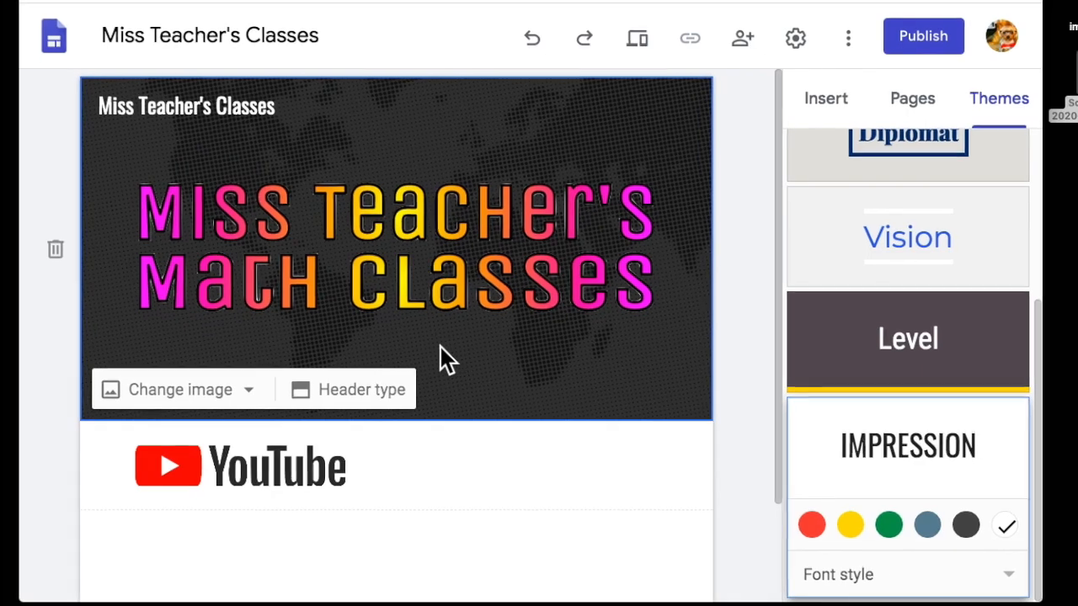
left_click(329, 281)
Try the Cover, Large banner and Banner header types, settling on Title only.
left_click(543, 352)
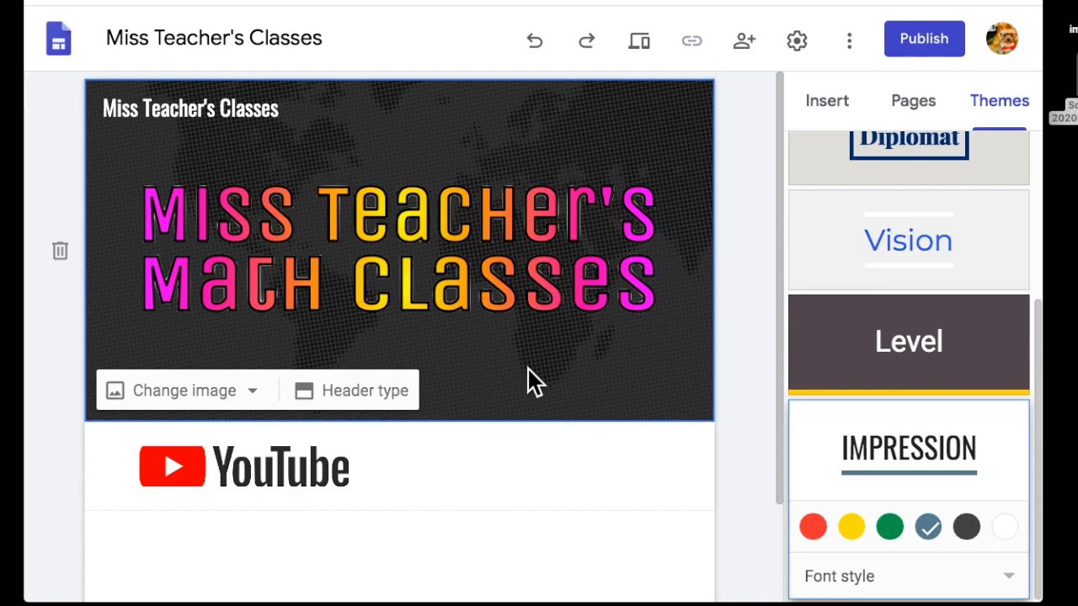
left_click(389, 403)
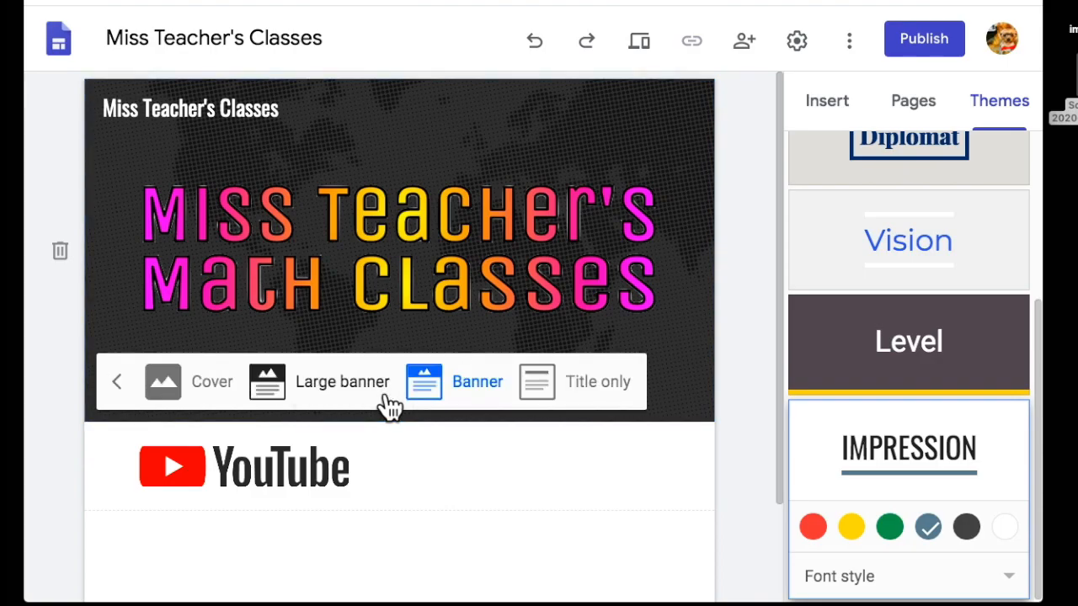
left_click(123, 388)
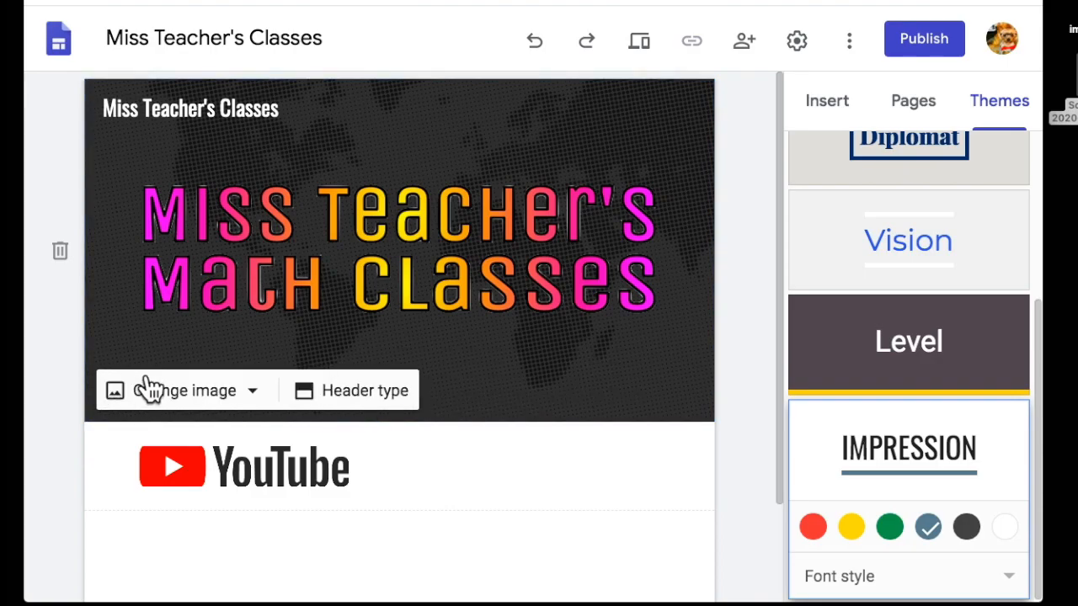
left_click(333, 396)
left_click(165, 384)
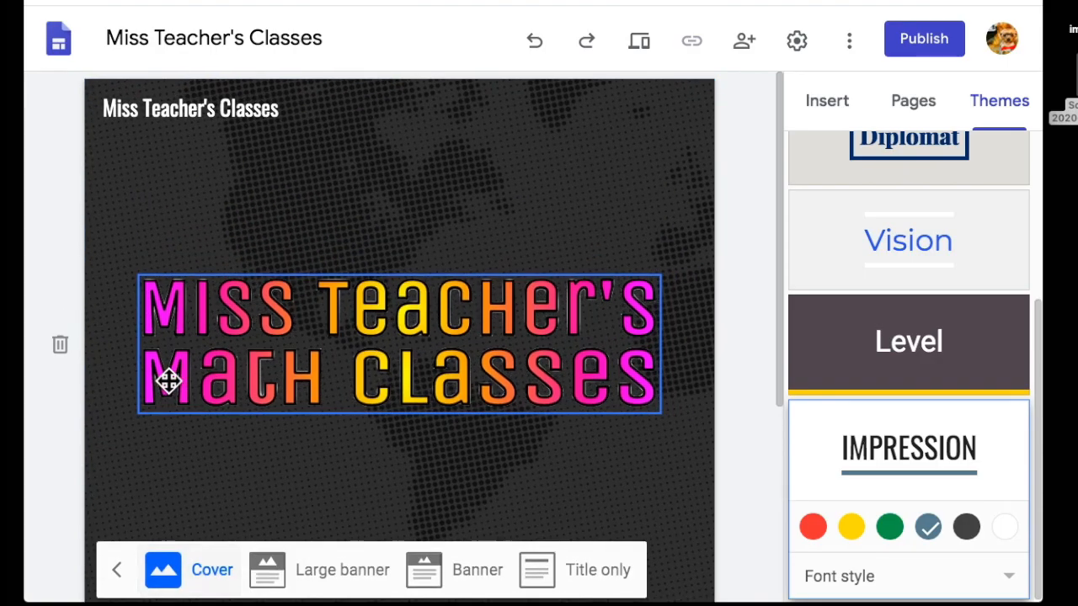
scroll(407, 339, "down", 3)
scroll(404, 328, "up", 2)
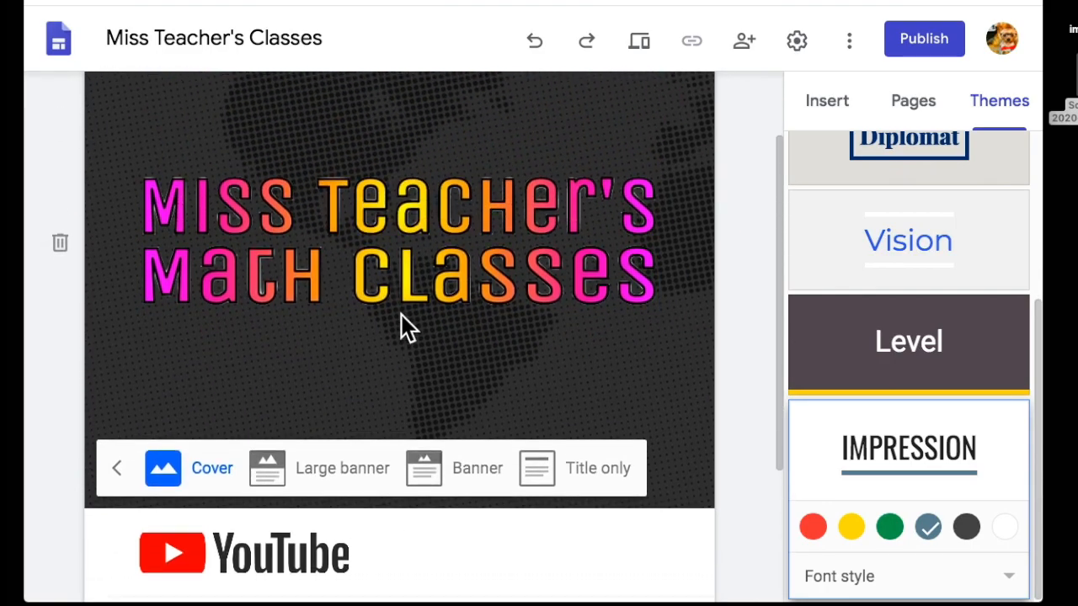
left_click(330, 469)
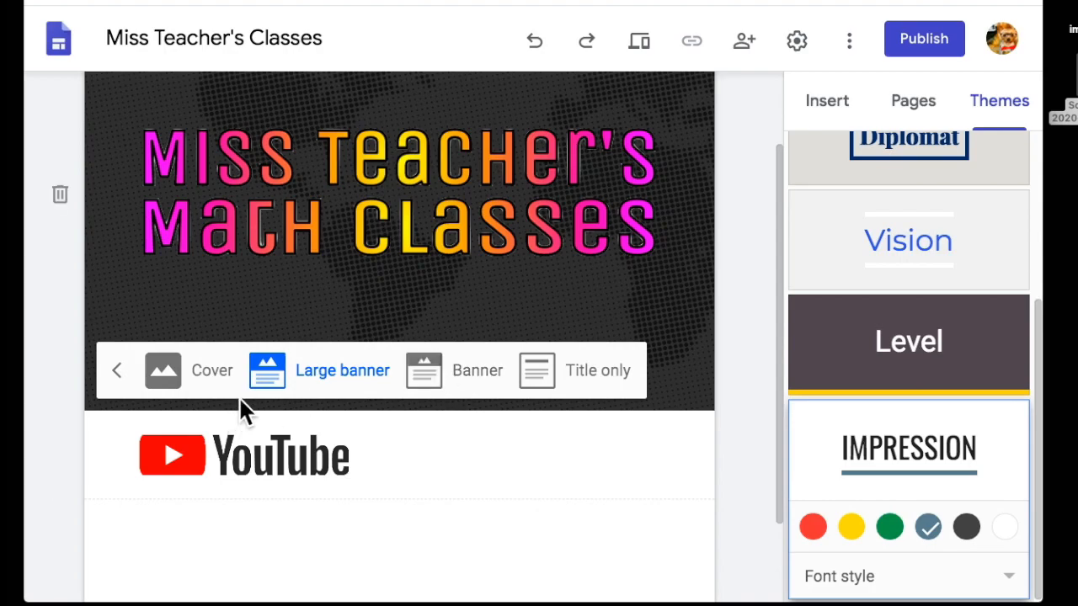
left_click(482, 380)
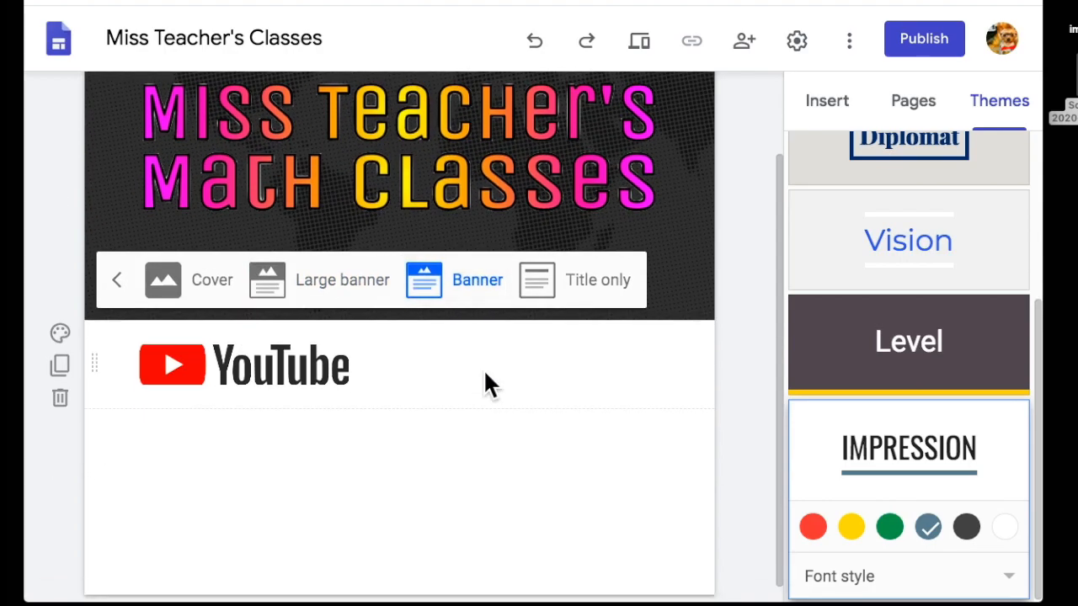
left_click(615, 280)
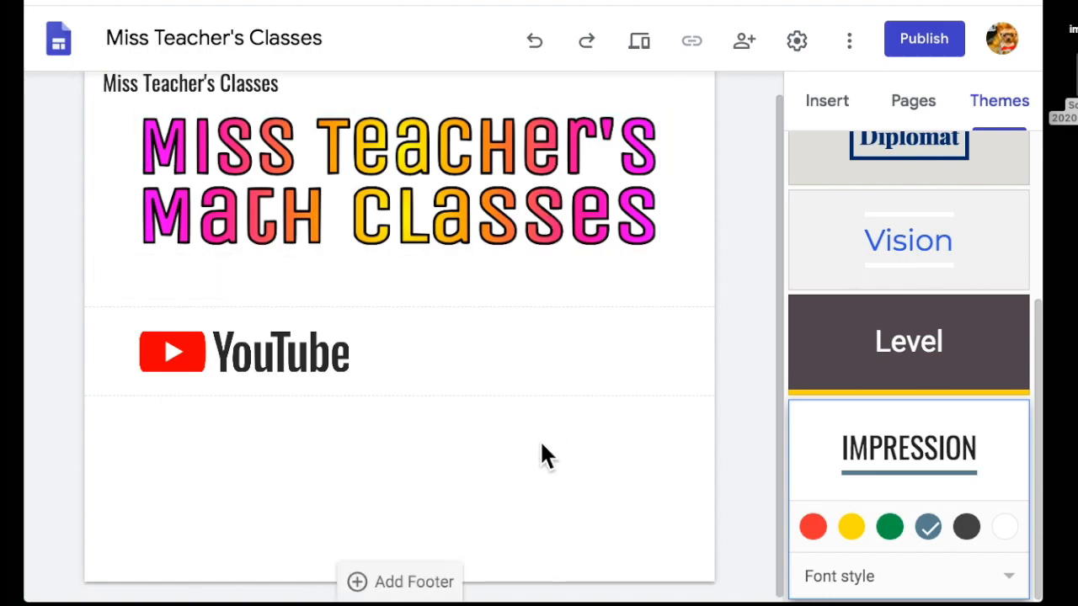
Select the YouTube image to check its link.
left_click(290, 356)
left_click(459, 357)
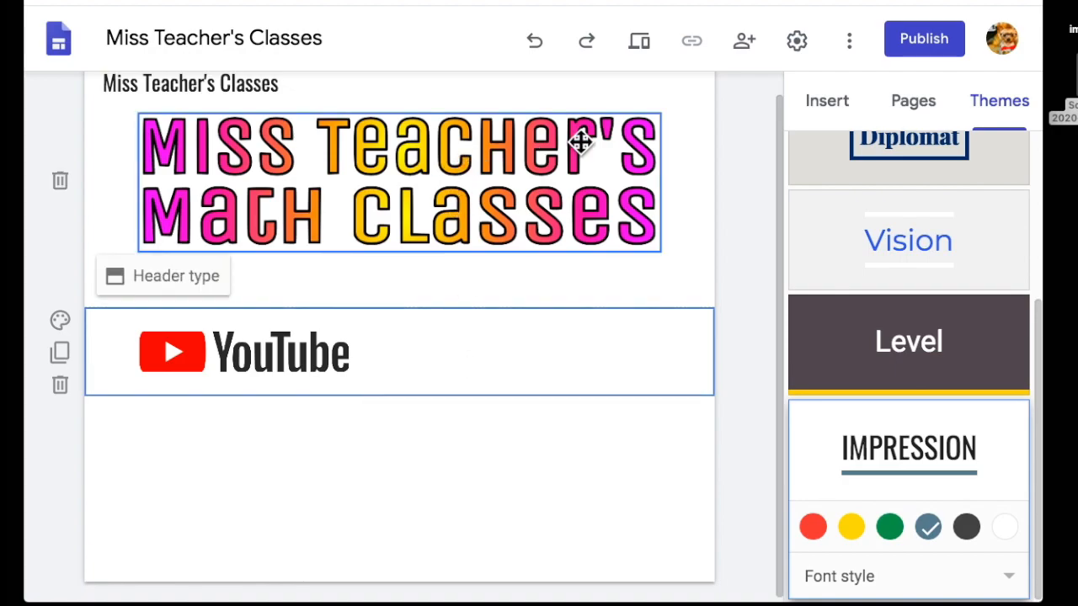
left_click(292, 360)
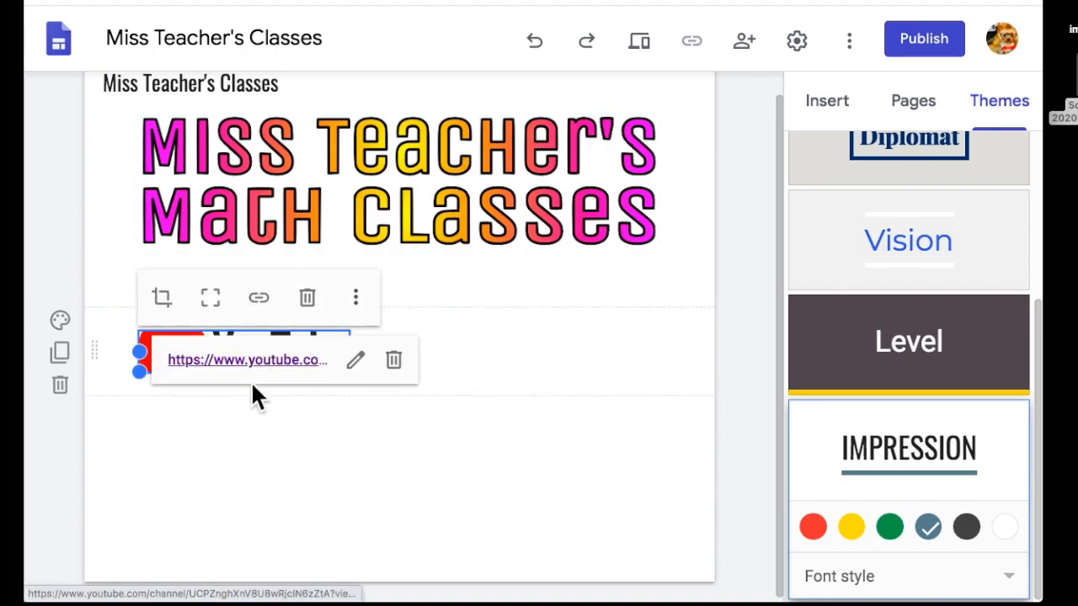
left_click(271, 514)
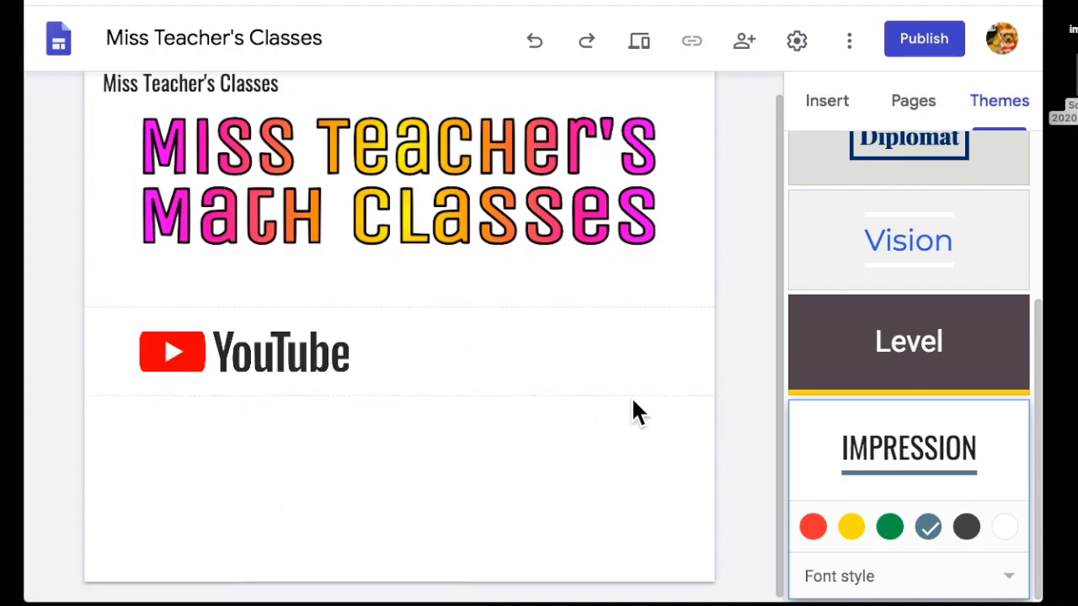
Draw an oval circle below the word-art title on the canvas.
left_click(563, 188)
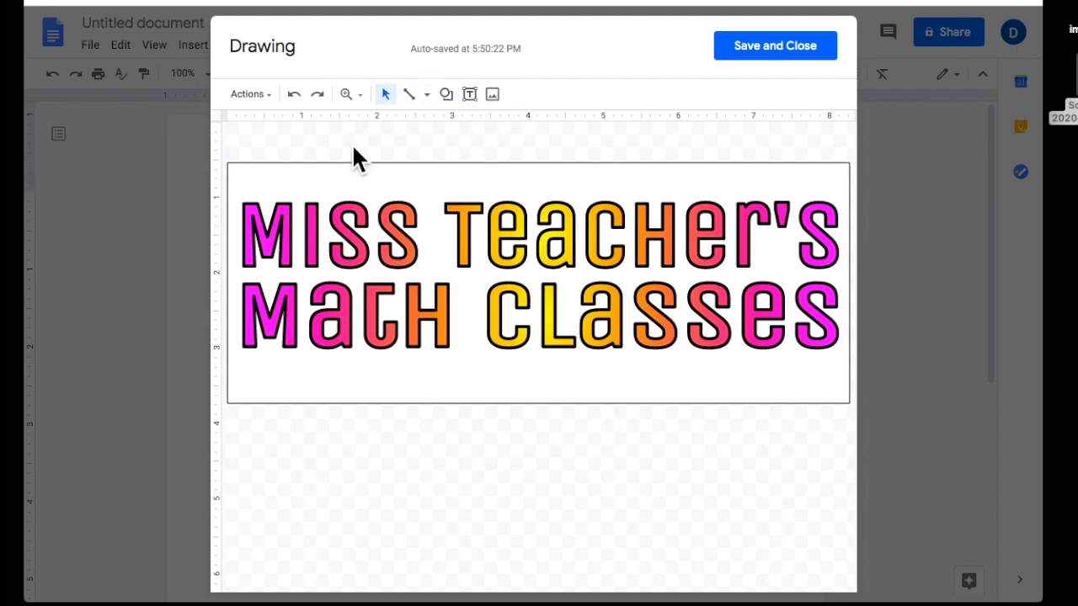
left_click(447, 95)
mouse_move(481, 125)
left_click(576, 160)
left_click_drag(361, 457, 464, 563)
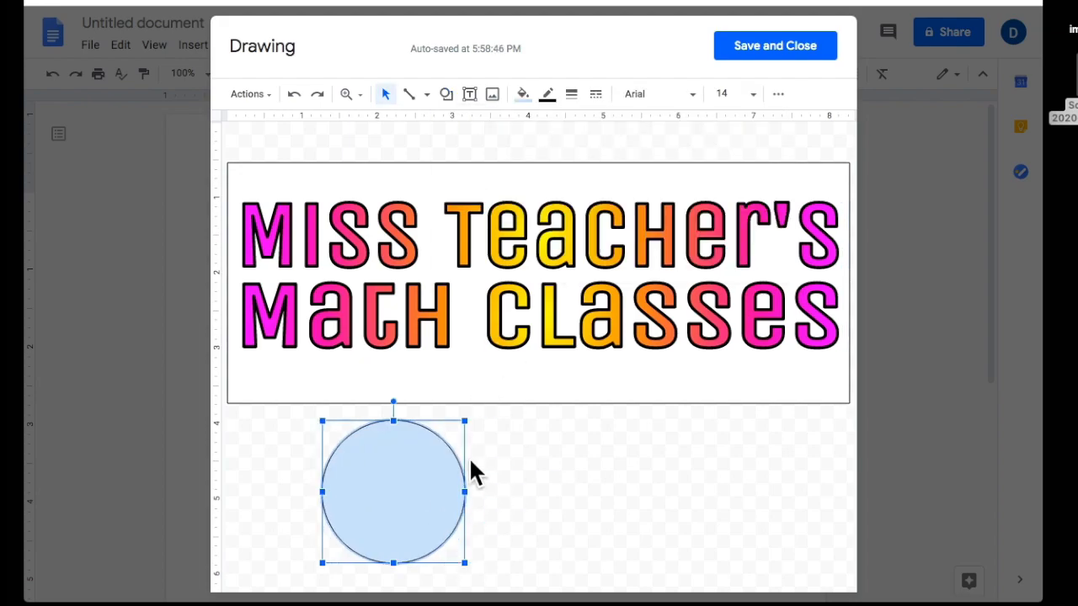
Fill the circle with the custom pink-yellow radial gradient.
left_click(522, 94)
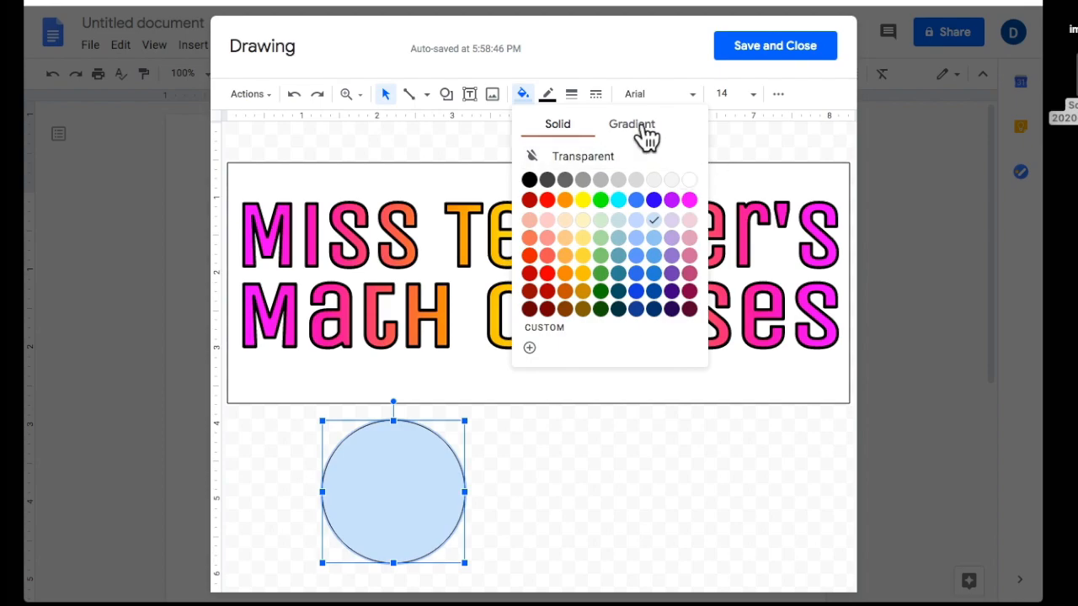
left_click(630, 125)
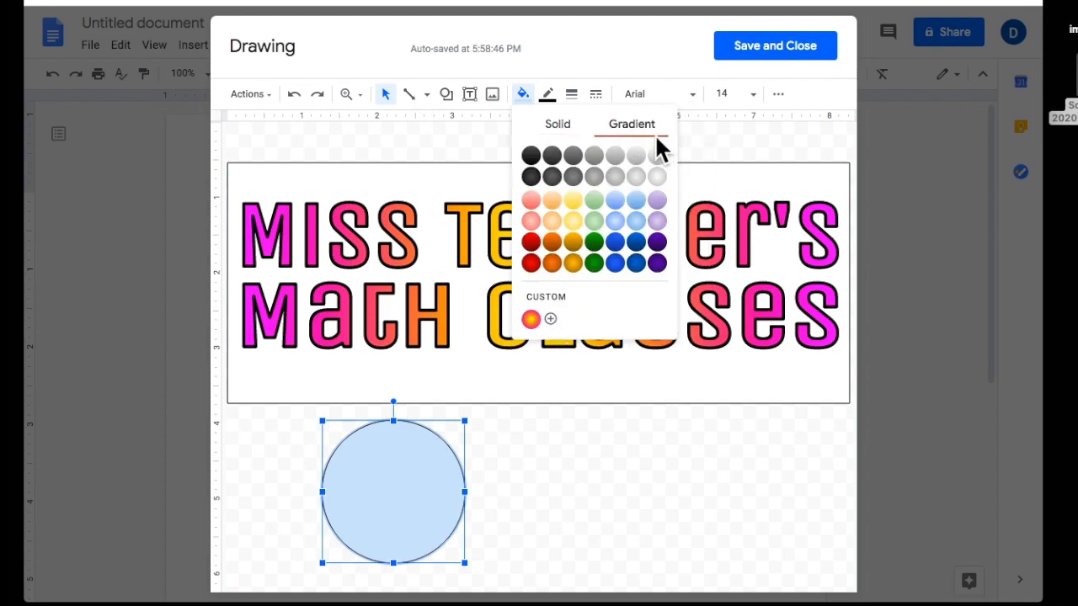
left_click(530, 319)
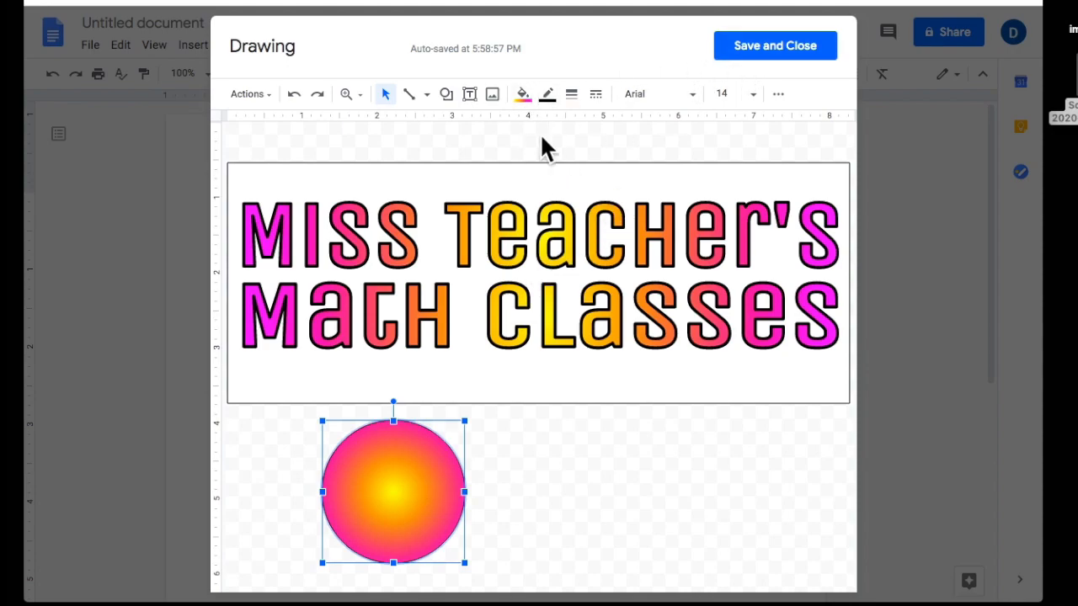
left_click(523, 95)
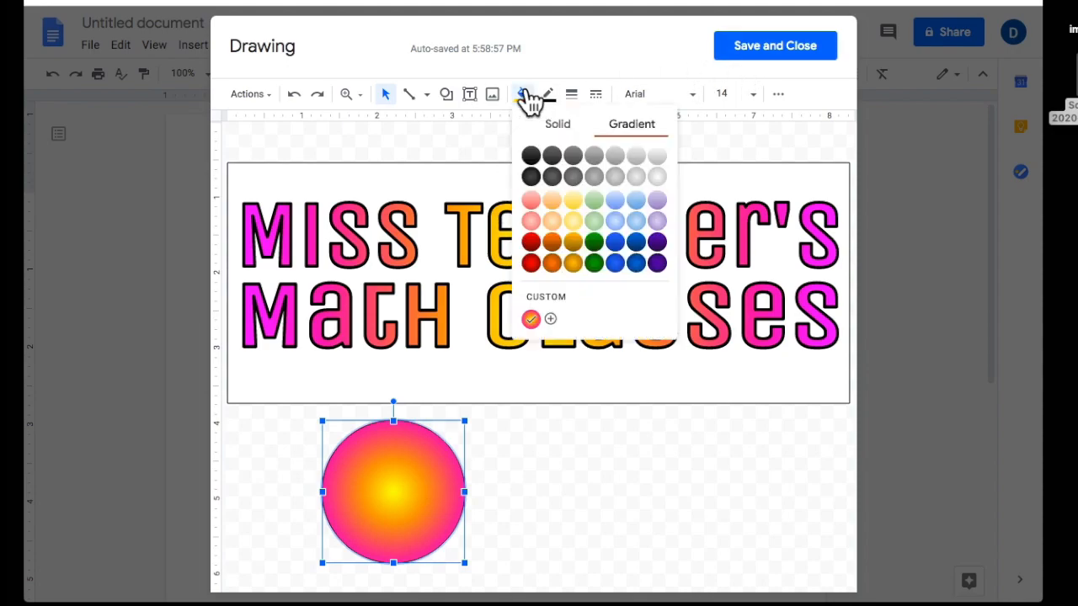
Try adding a middle stop in the custom gradient editor, then discard the edits.
left_click(549, 319)
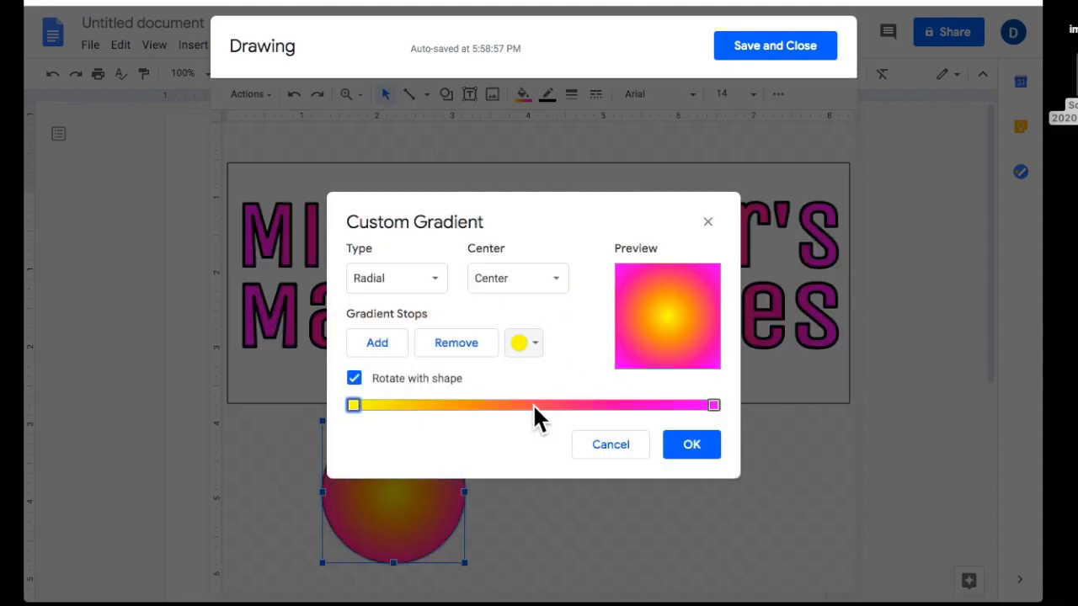
left_click(378, 343)
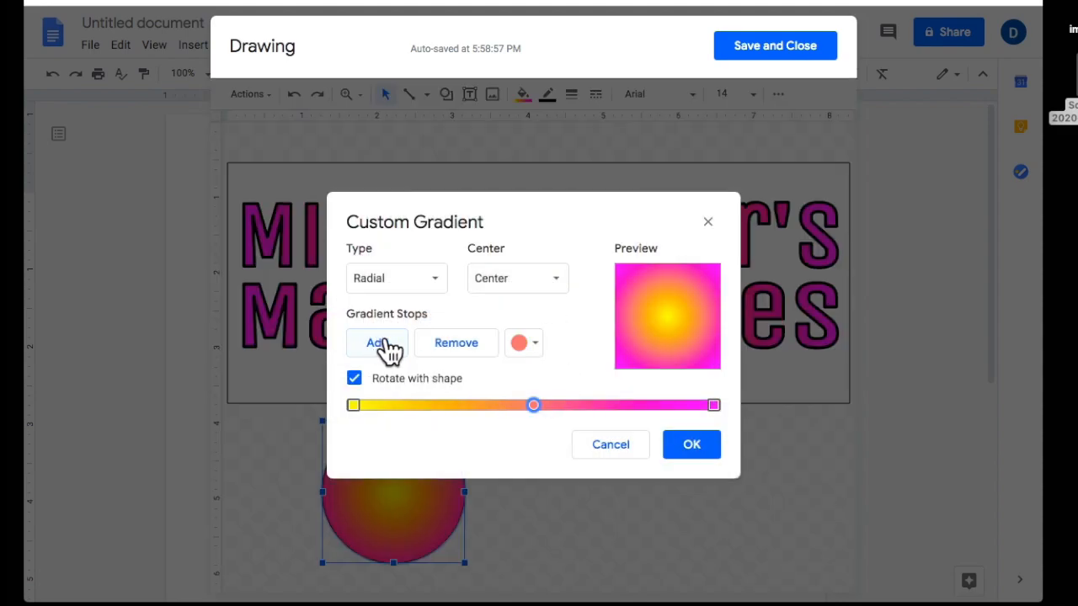
mouse_move(531, 408)
left_mouse_down()
mouse_move(457, 404)
mouse_move(645, 416)
mouse_move(485, 423)
mouse_move(551, 402)
left_mouse_up()
left_click(523, 345)
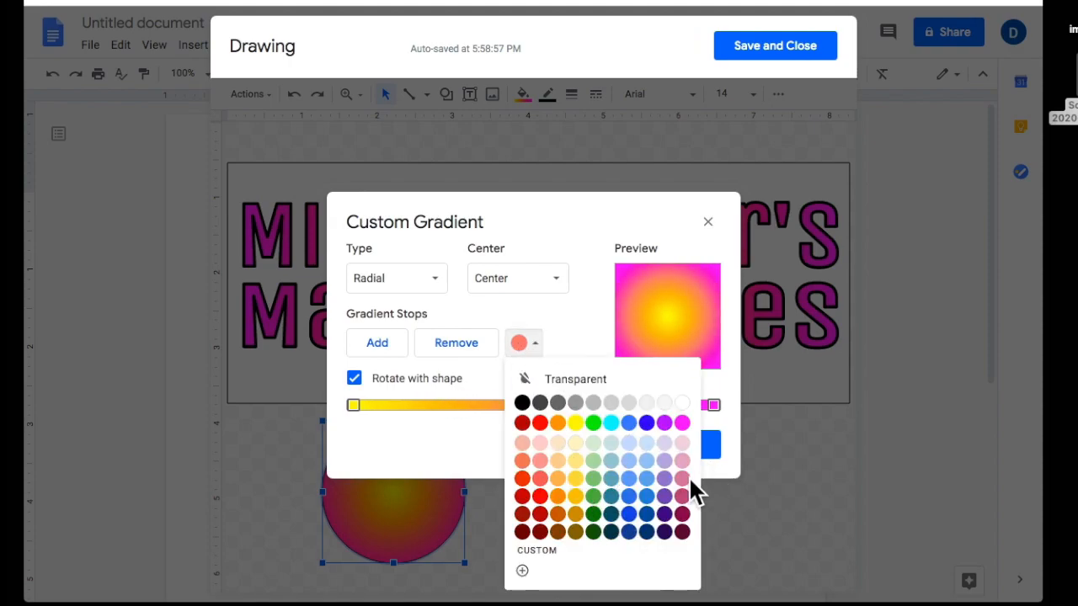
left_click(571, 316)
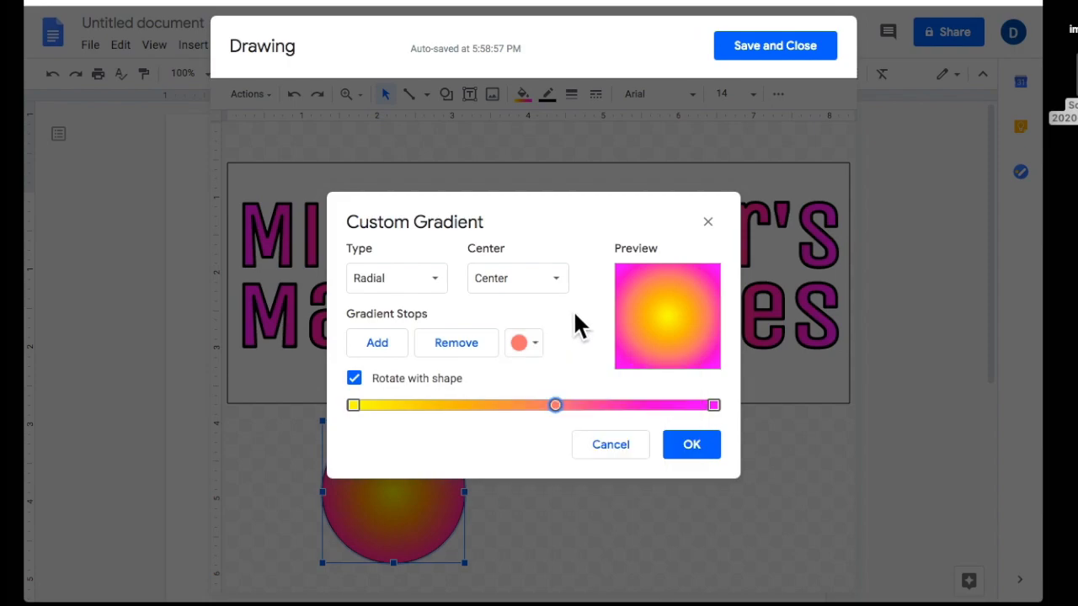
left_click(612, 445)
Apply the custom pink-yellow gradient fill to the circle.
left_click(526, 98)
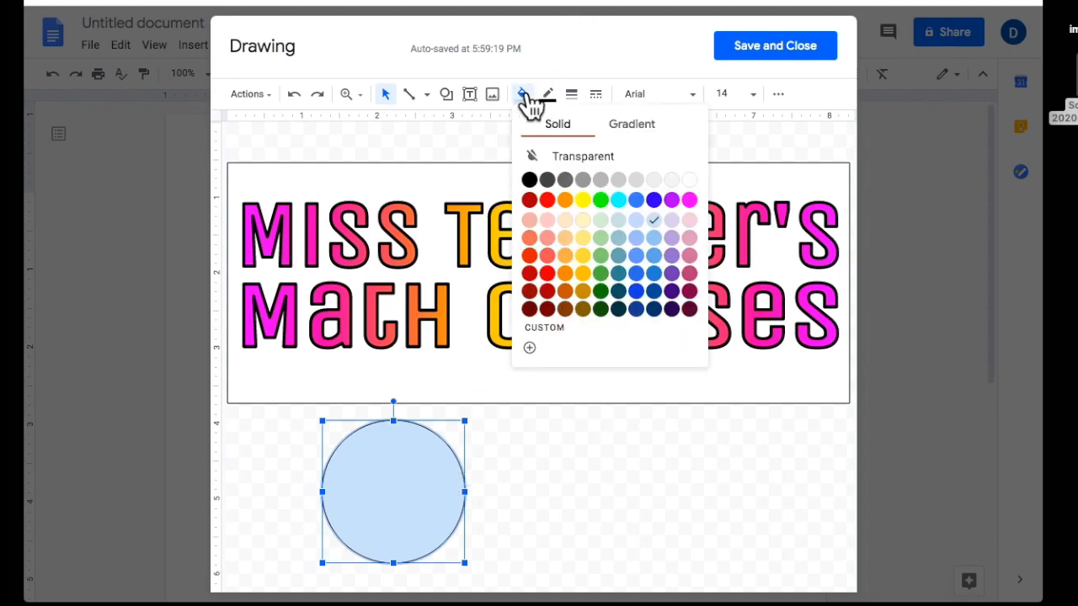
left_click(530, 347)
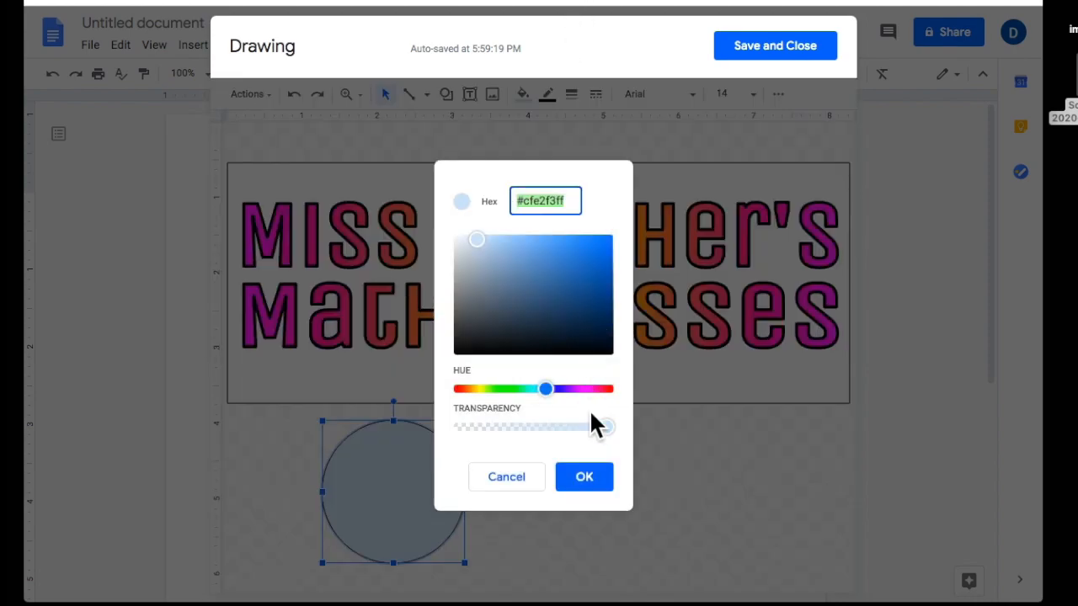
left_click(506, 476)
left_click(522, 94)
left_click(631, 124)
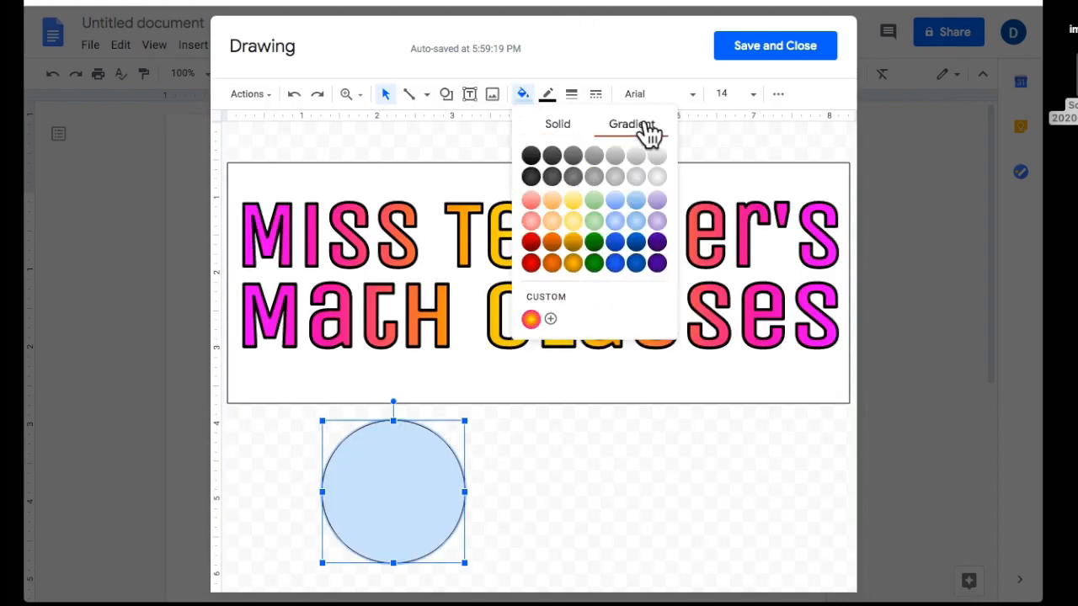
left_click(530, 320)
left_click(535, 507)
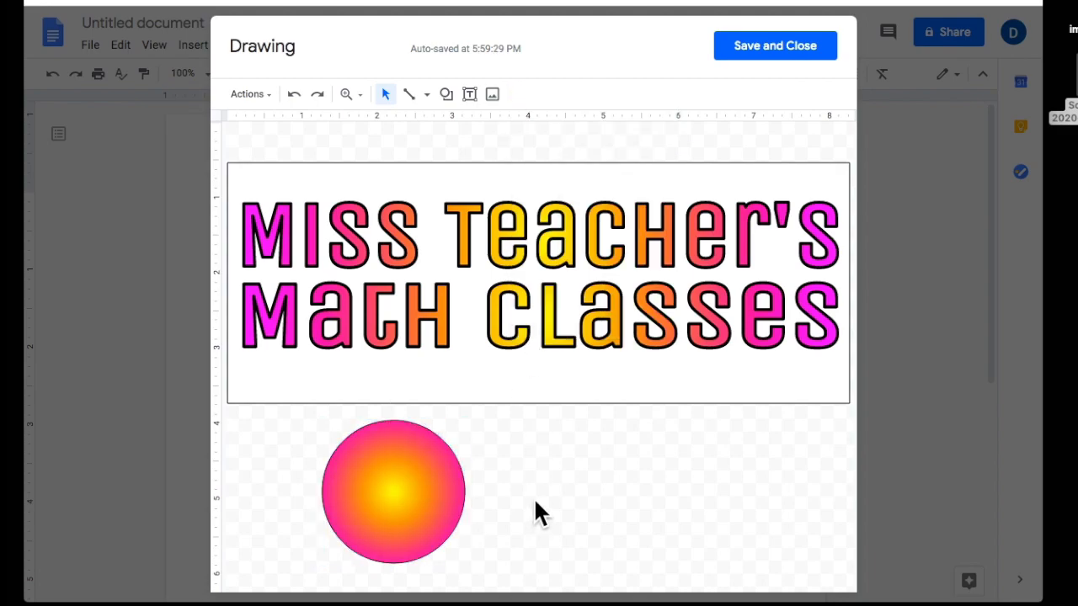
left_click(396, 505)
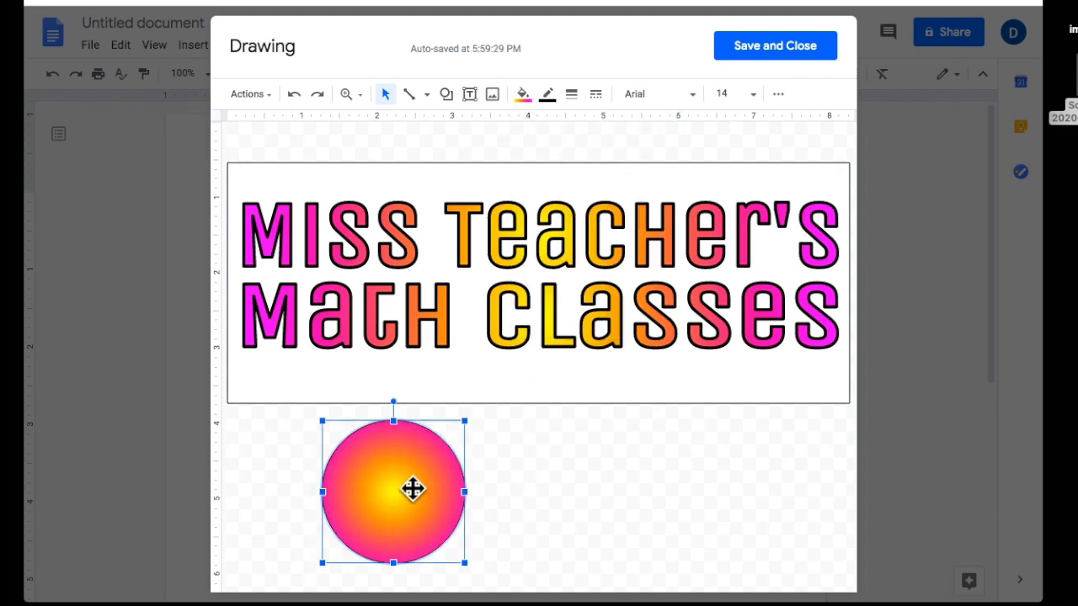
Change the circle's gradient to Linear type at a 45° angle.
left_click(522, 96)
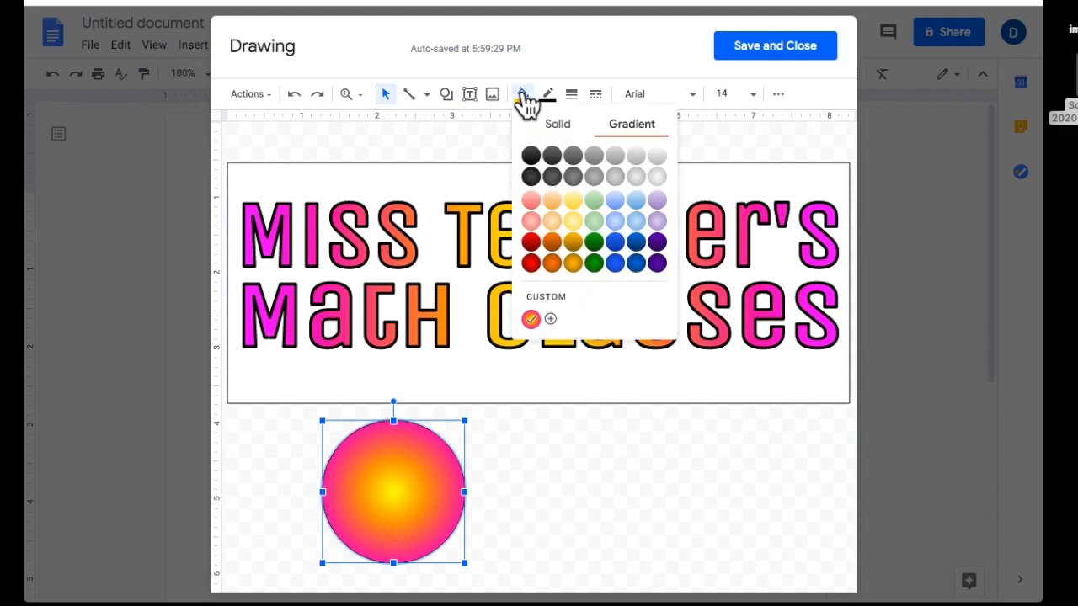
left_click(559, 299)
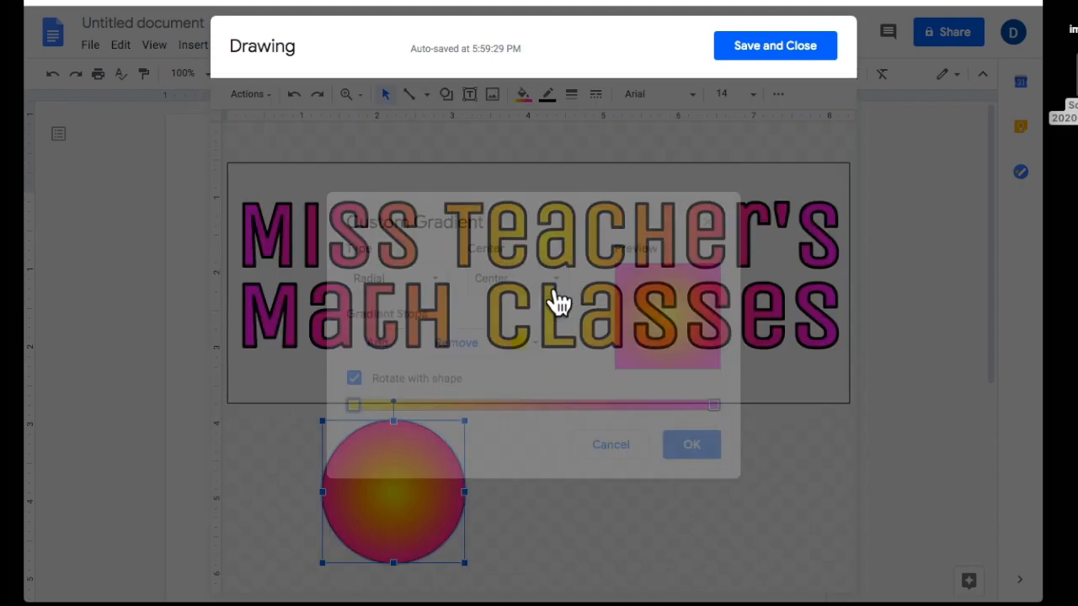
left_click(420, 282)
left_click(421, 282)
left_click(419, 283)
left_click(407, 312)
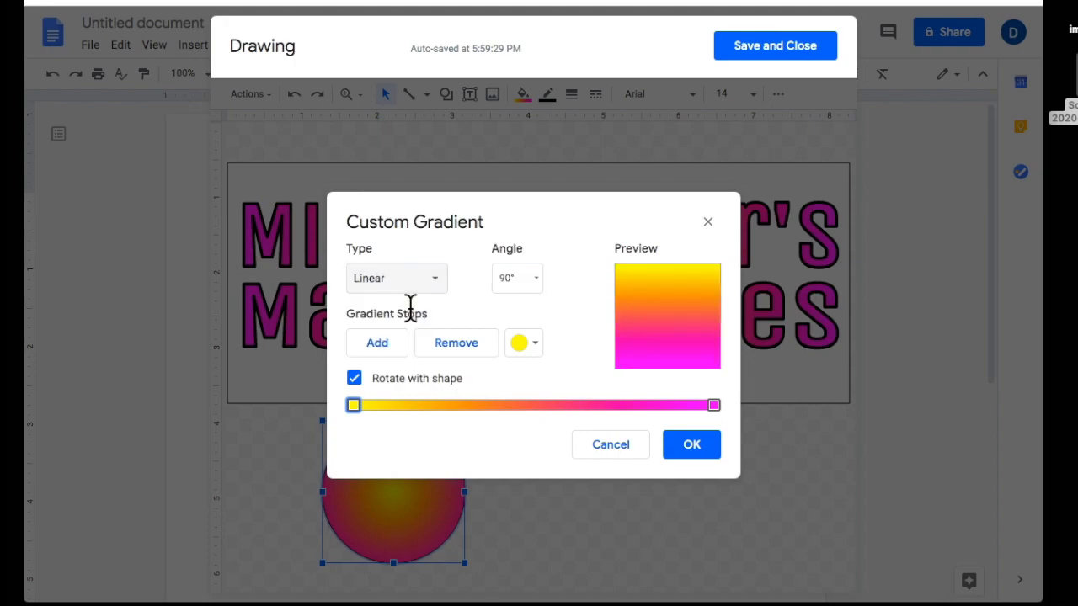
left_click(530, 278)
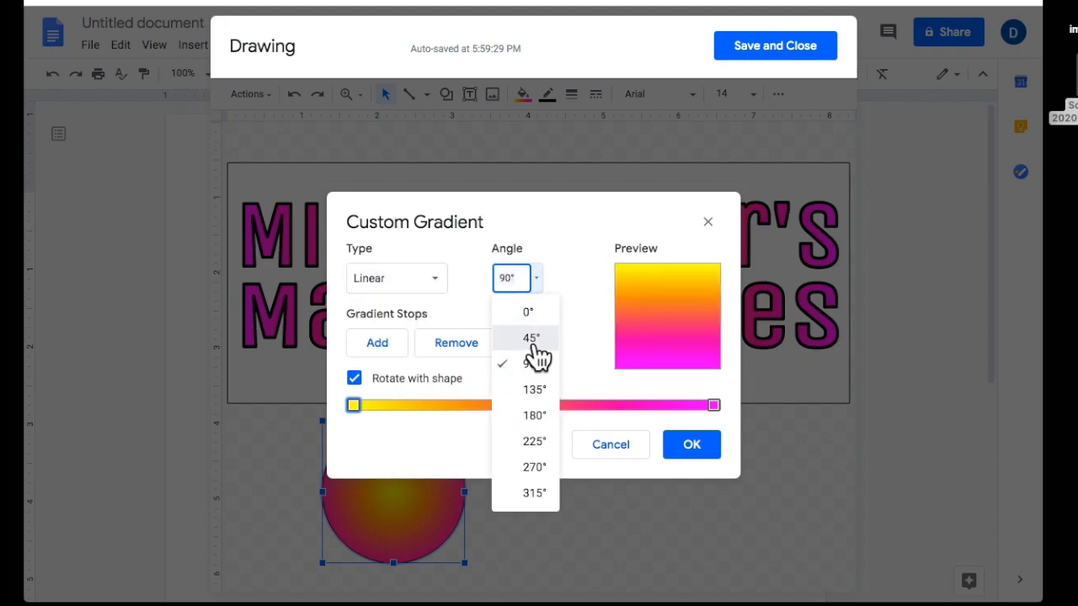
left_click(533, 341)
left_click(705, 444)
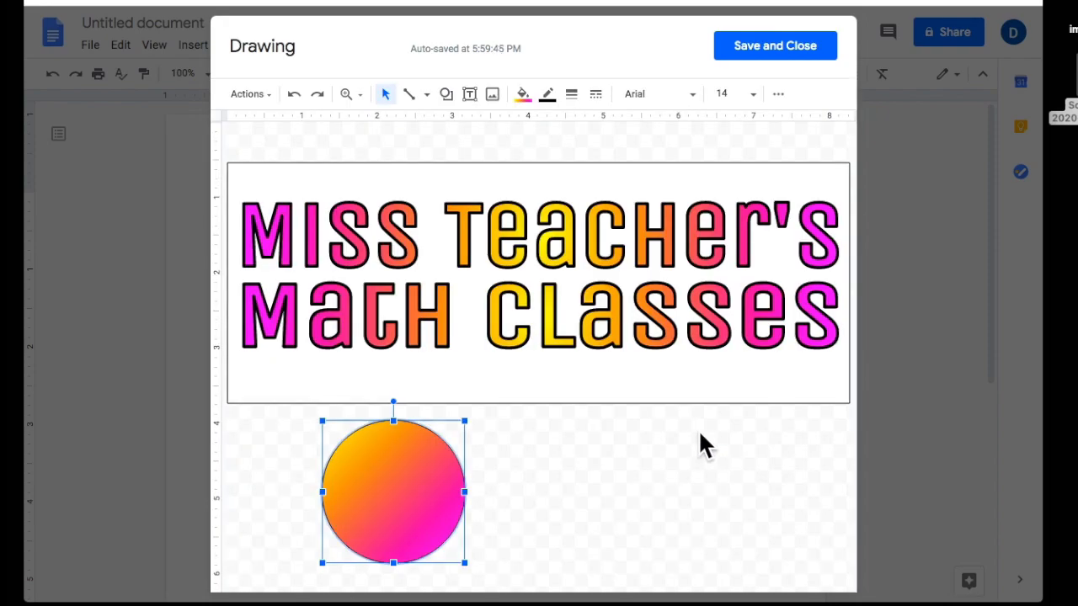
left_click(673, 484)
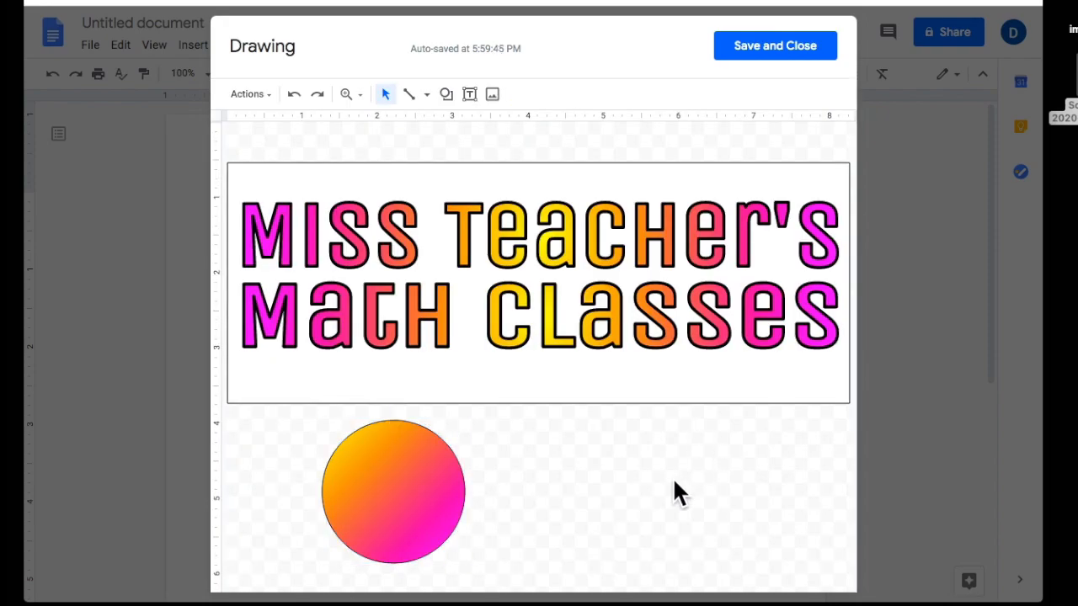
left_click(421, 521)
Give the circle a thicker black outline, then duplicate the Math Classes word art.
left_click(439, 322)
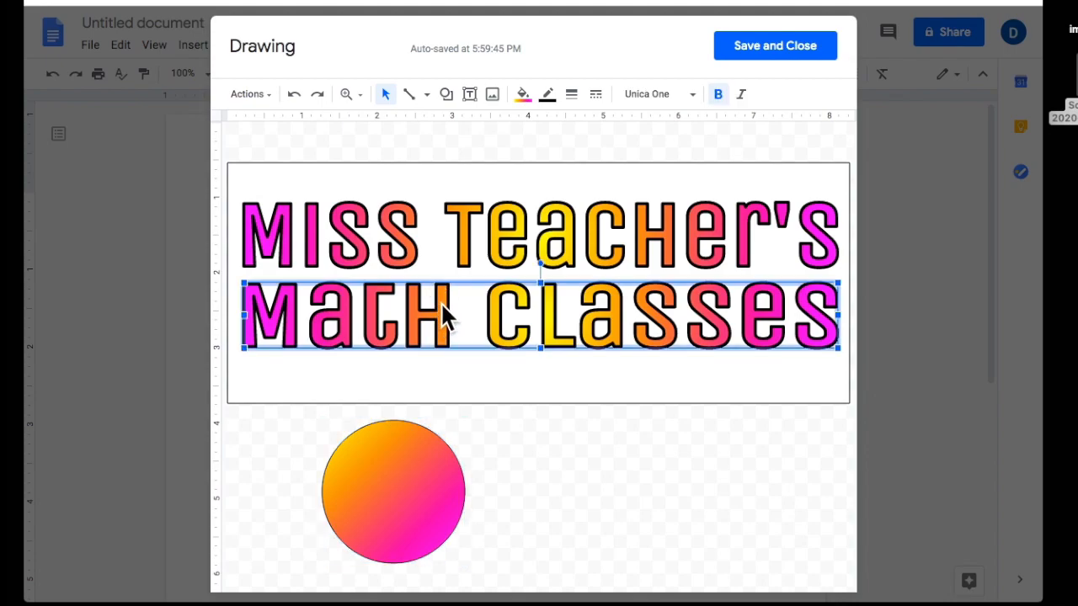
left_click(570, 95)
left_click(429, 486)
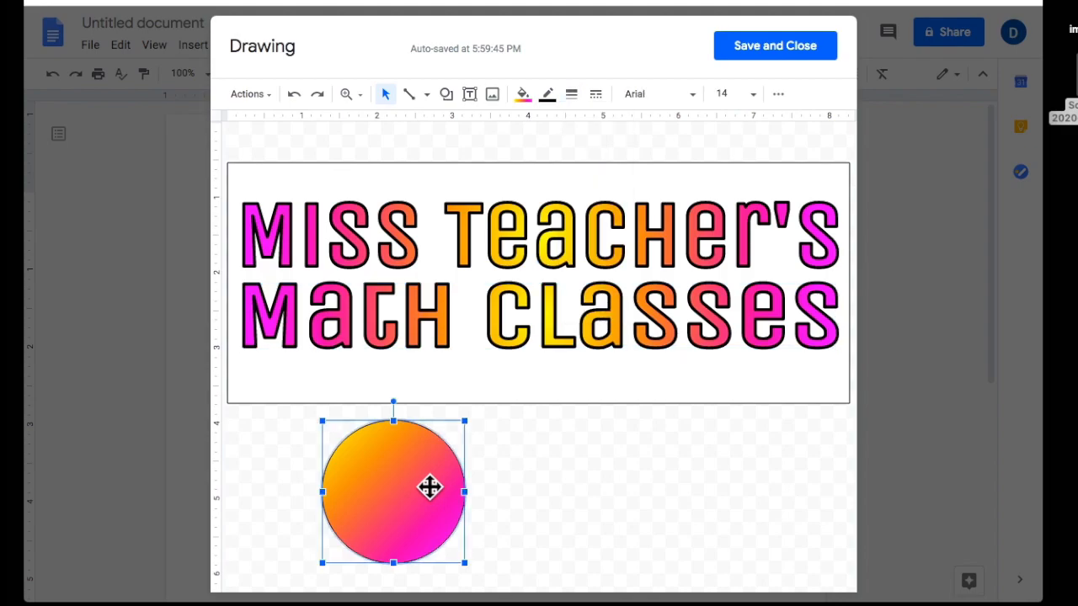
left_click(572, 95)
left_click(608, 200)
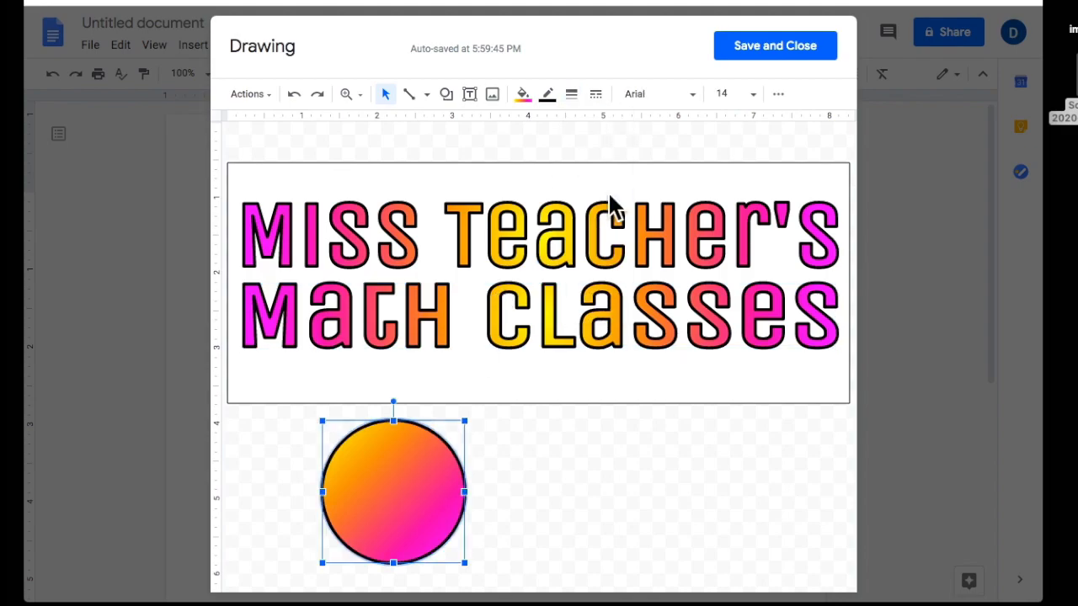
left_click(562, 467)
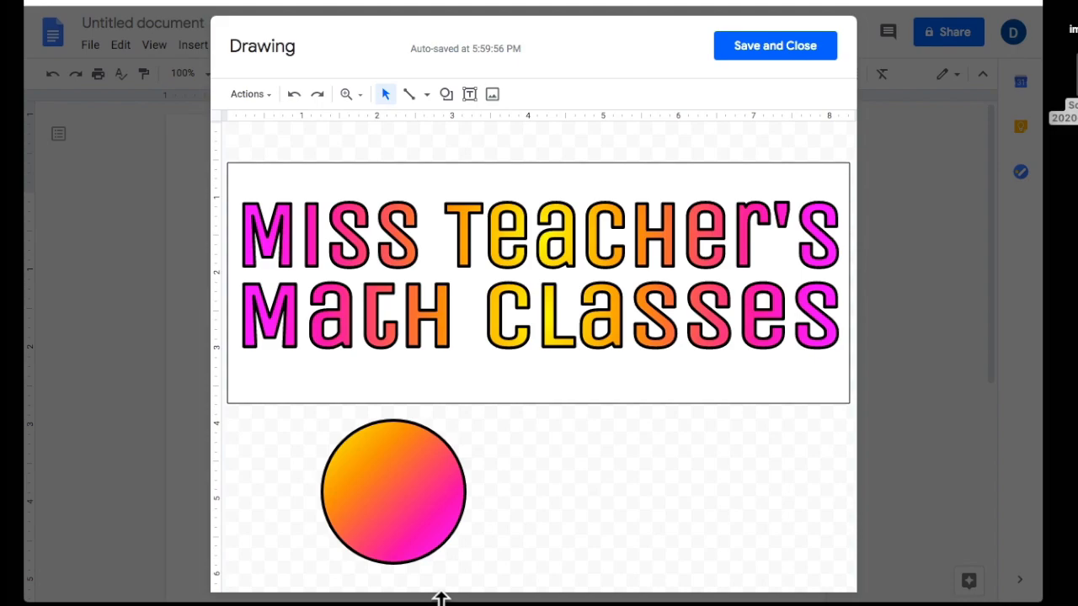
left_click(425, 313)
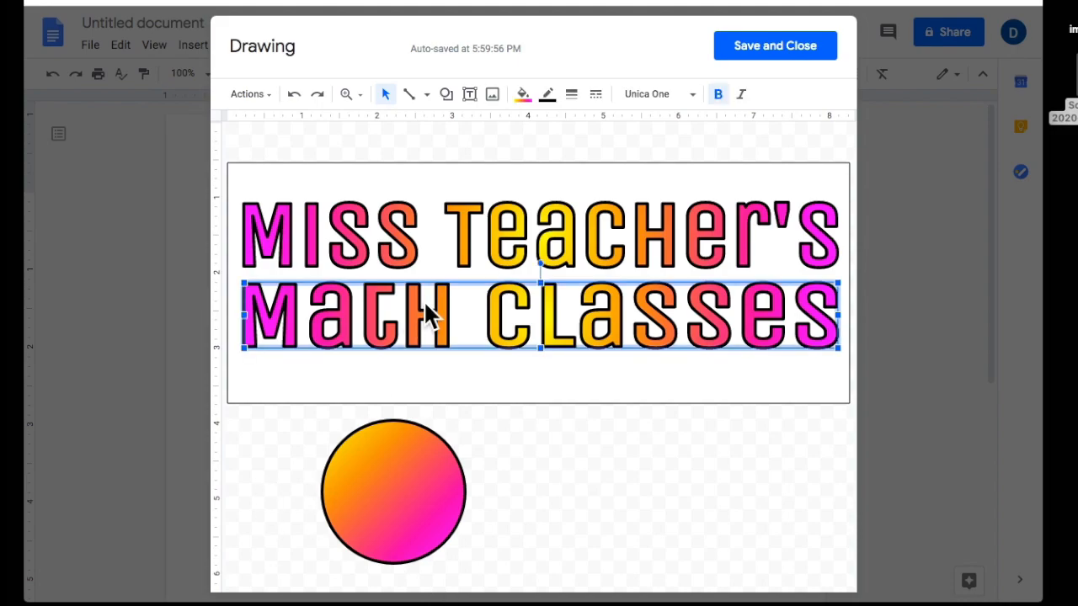
key("ctrl+d")
Move the word-art copy onto the circle and change its text to @.
left_click_drag(424, 312, 408, 498)
double_click(408, 498)
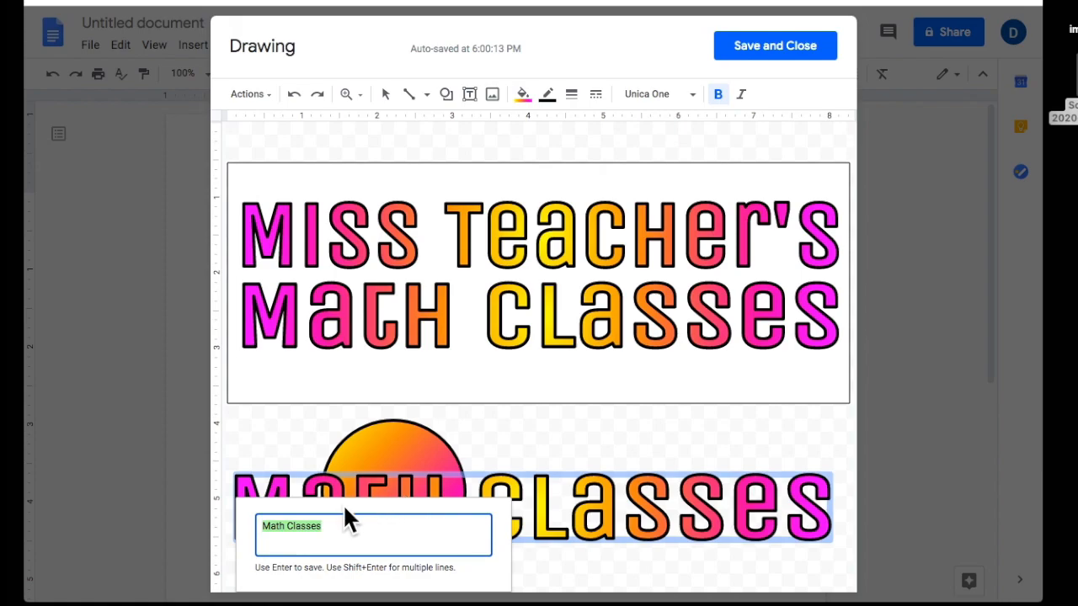
type("a")
key("Return")
left_click_drag(266, 537, 396, 516)
double_click(395, 502)
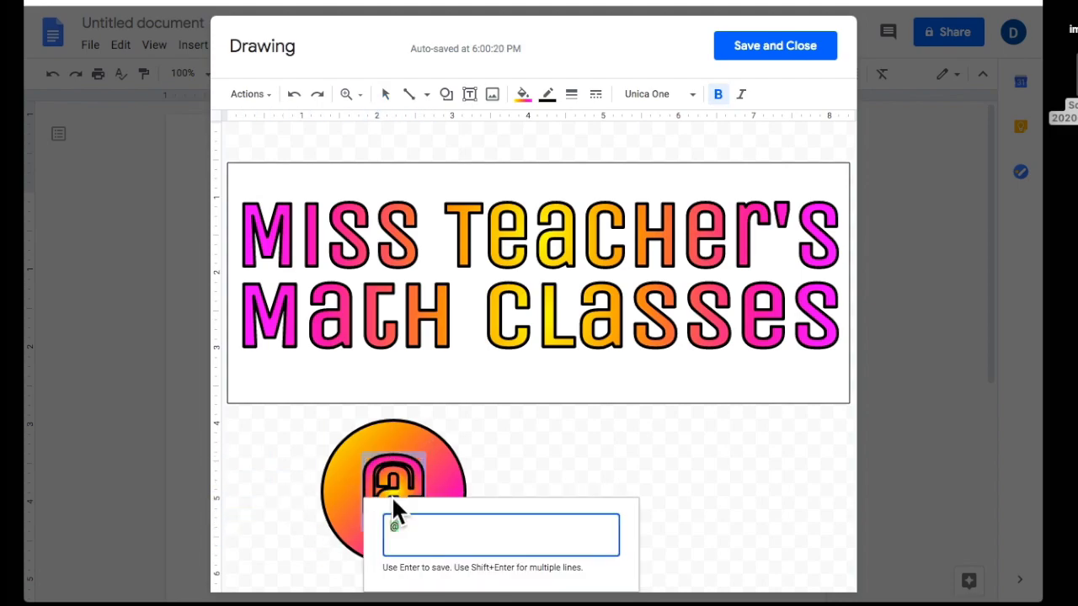
left_click(550, 423)
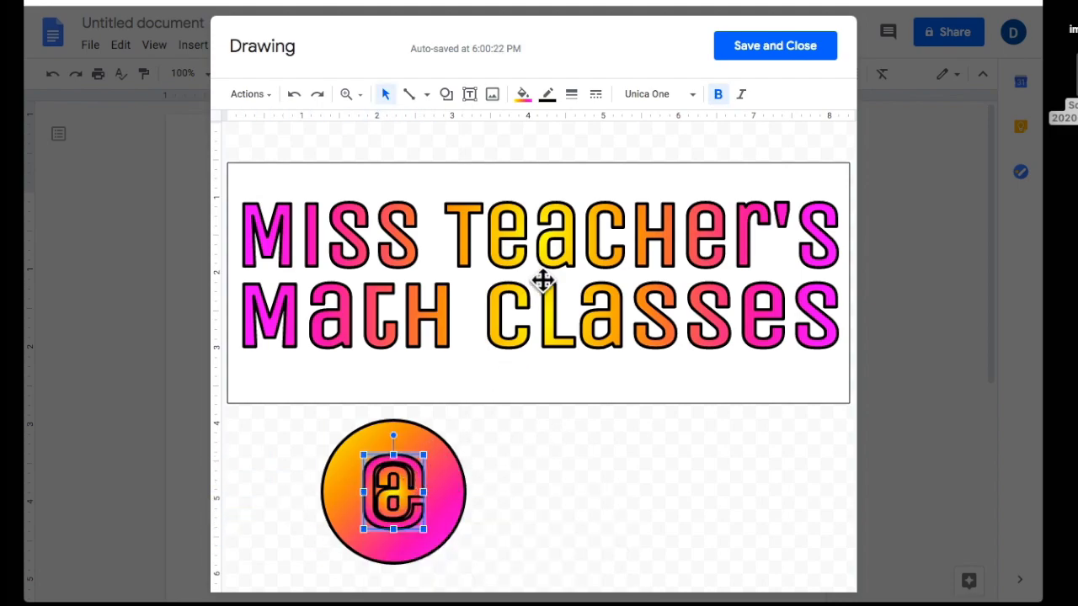
Fill the @ white, remove its outline, turn bold off, and nudge it into place.
left_click(522, 95)
left_click(556, 125)
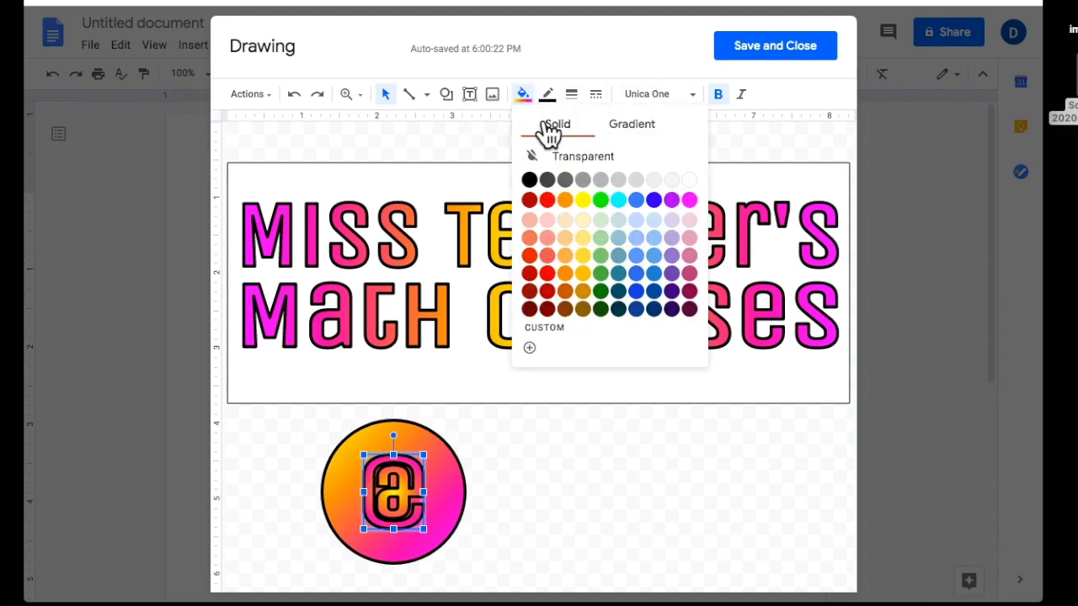
left_click(689, 181)
left_click(570, 94)
left_click(590, 123)
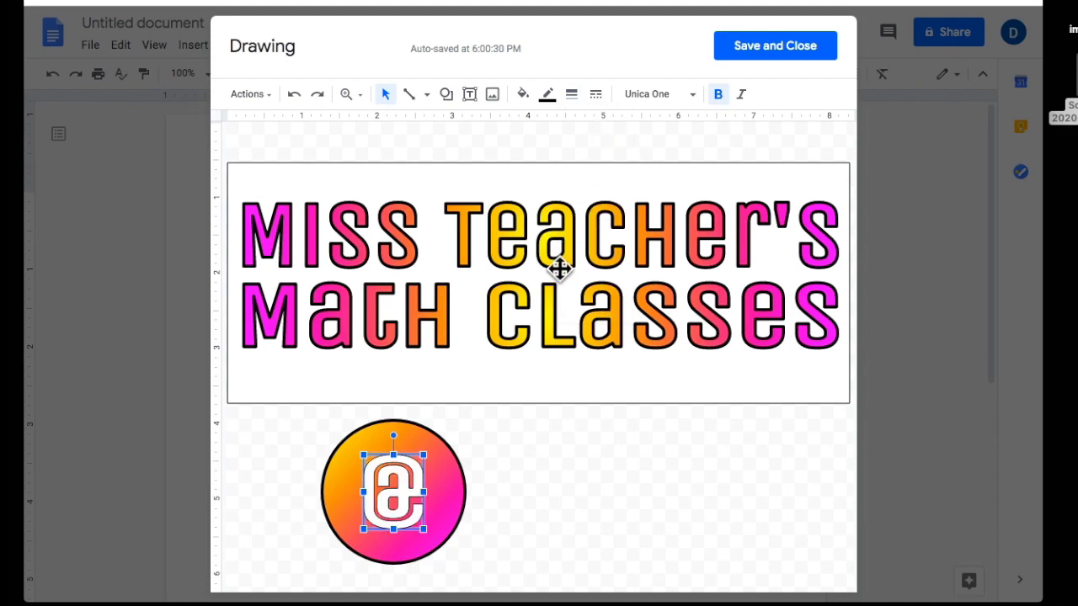
left_click(548, 95)
left_click(582, 128)
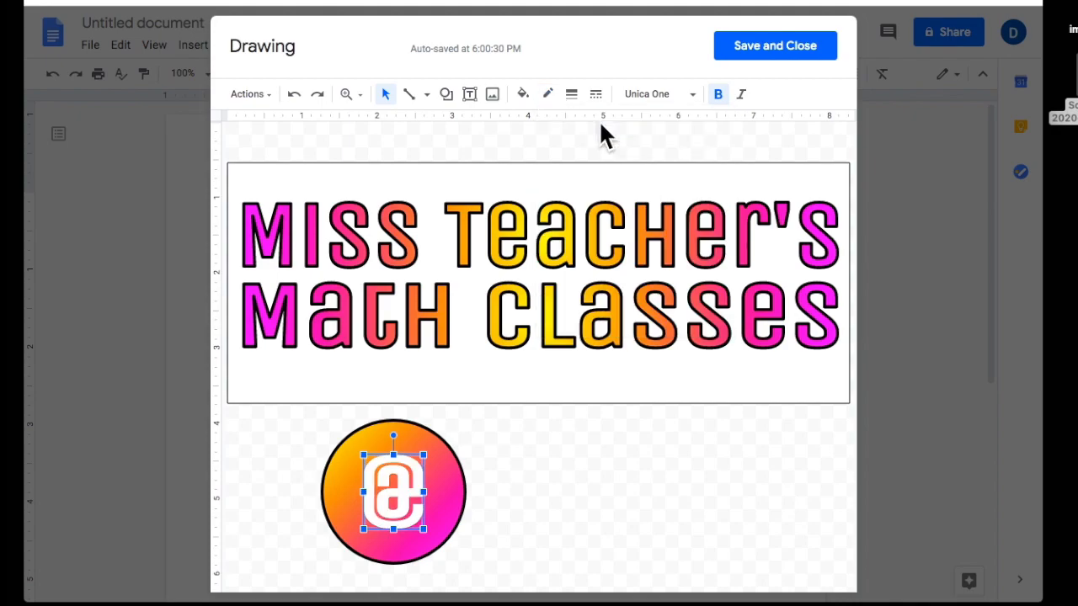
left_click(718, 95)
left_click_drag(420, 490, 435, 490)
left_click_drag(370, 485, 363, 487)
Try Courier and Glegoo on the @, then settle on the Pacifico font.
left_click(691, 95)
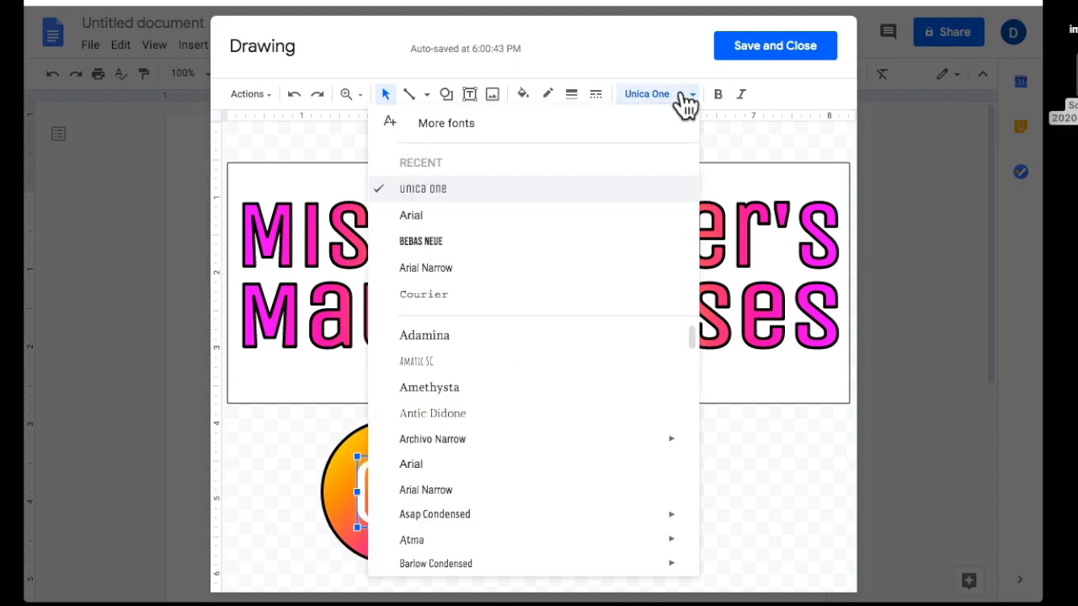
left_click(487, 296)
left_click(721, 98)
left_click(690, 94)
scroll(524, 423, "down", 5)
scroll(528, 419, "down", 5)
left_click(528, 427)
left_click_drag(419, 505, 386, 505)
left_click(690, 95)
scroll(626, 433, "down", 10)
scroll(627, 442, "down", 10)
scroll(535, 510, "up", 3)
scroll(537, 510, "up", 2)
left_click(433, 546)
Shrink the Pacifico @ and centre it on the circle.
left_click(745, 478)
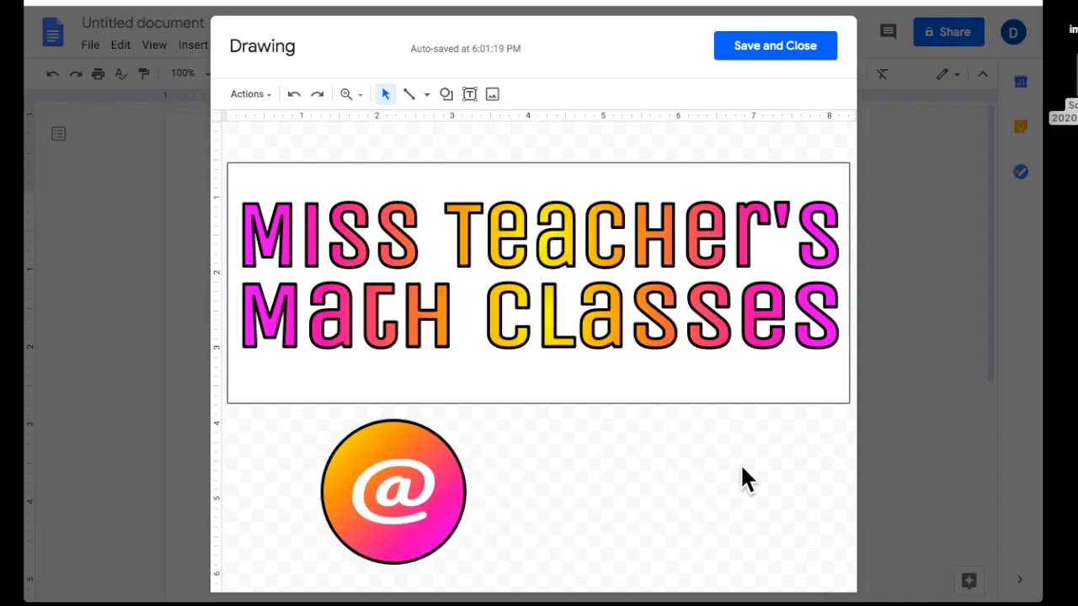
left_click(399, 501)
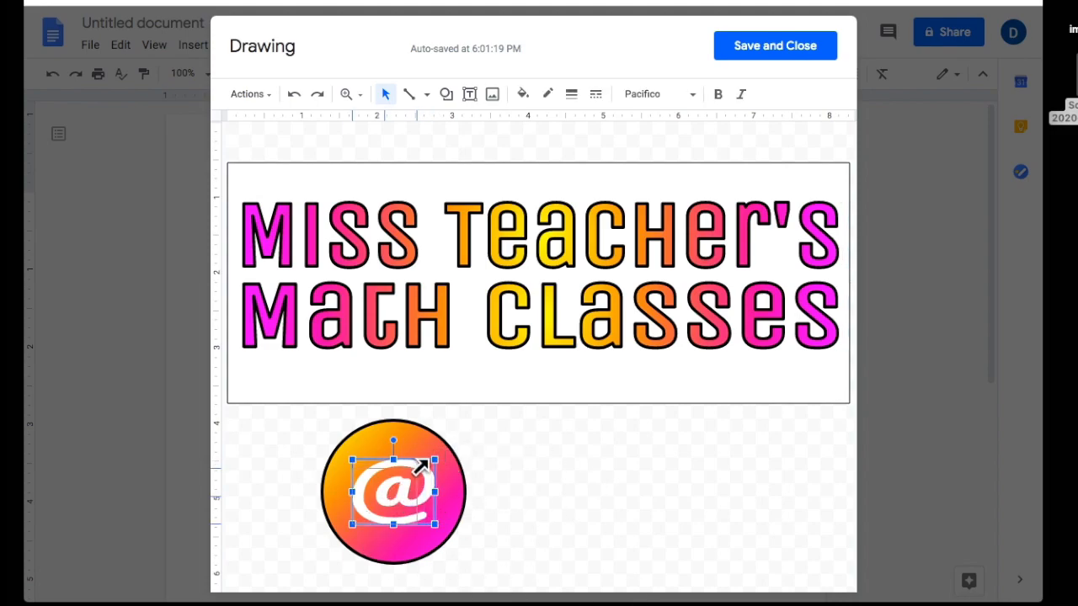
left_click_drag(418, 463, 392, 492)
left_click(520, 528)
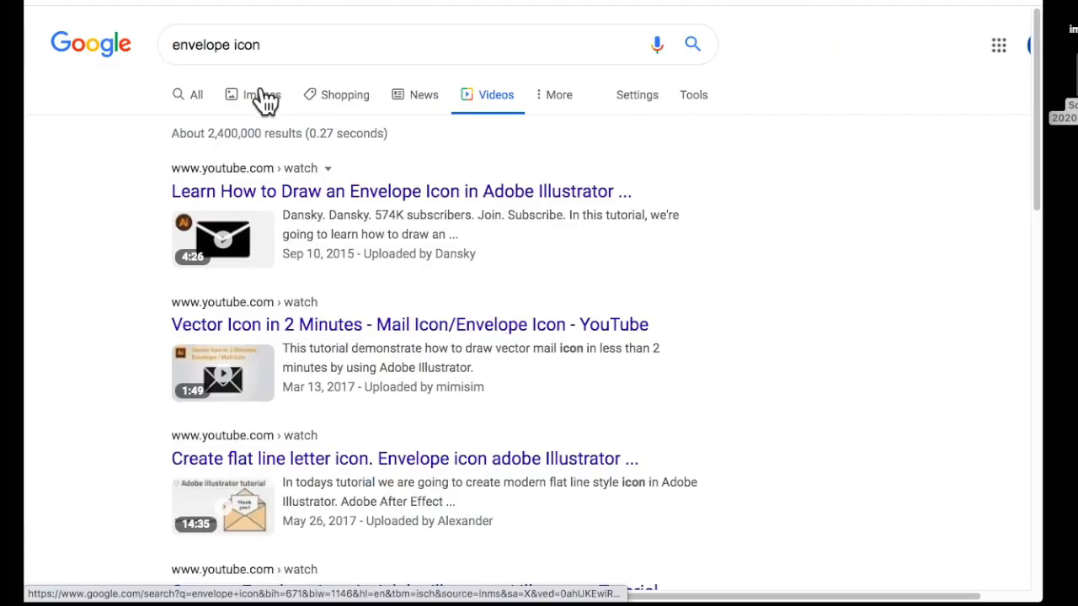
Switch the envelope icon search to Images and preview an open-envelope clipart.
left_click(265, 96)
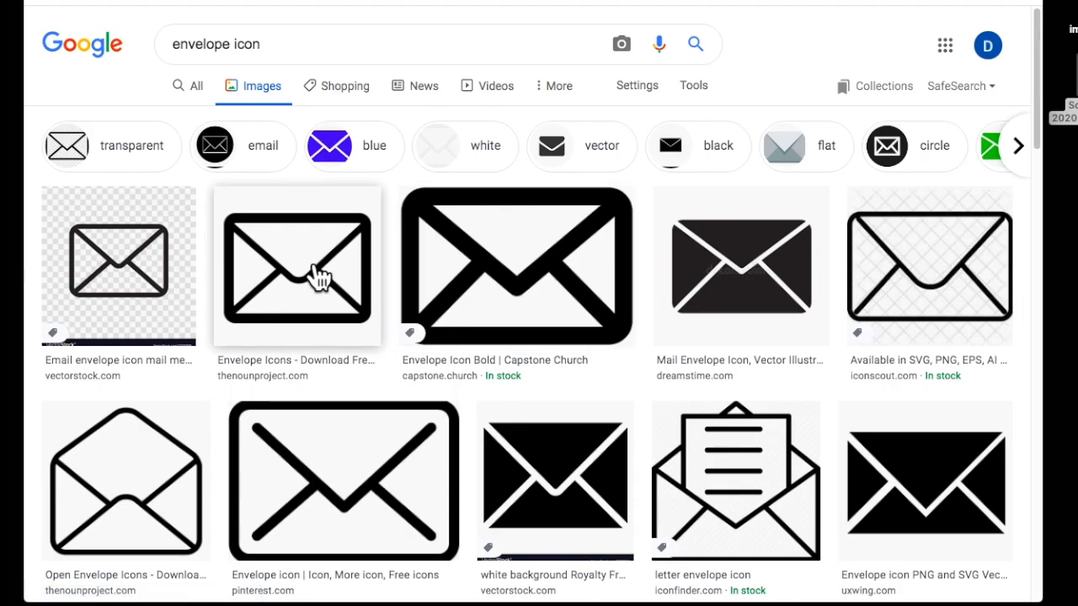
scroll(316, 303, "down", 8)
scroll(312, 340, "down", 2)
scroll(312, 340, "up", 3)
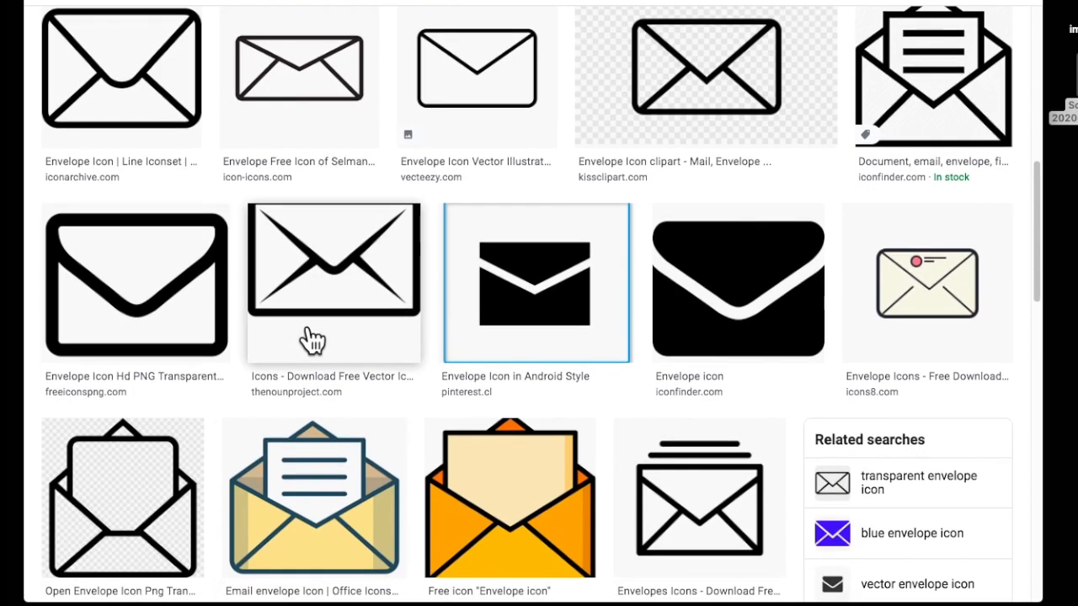
scroll(313, 341, "down", 2)
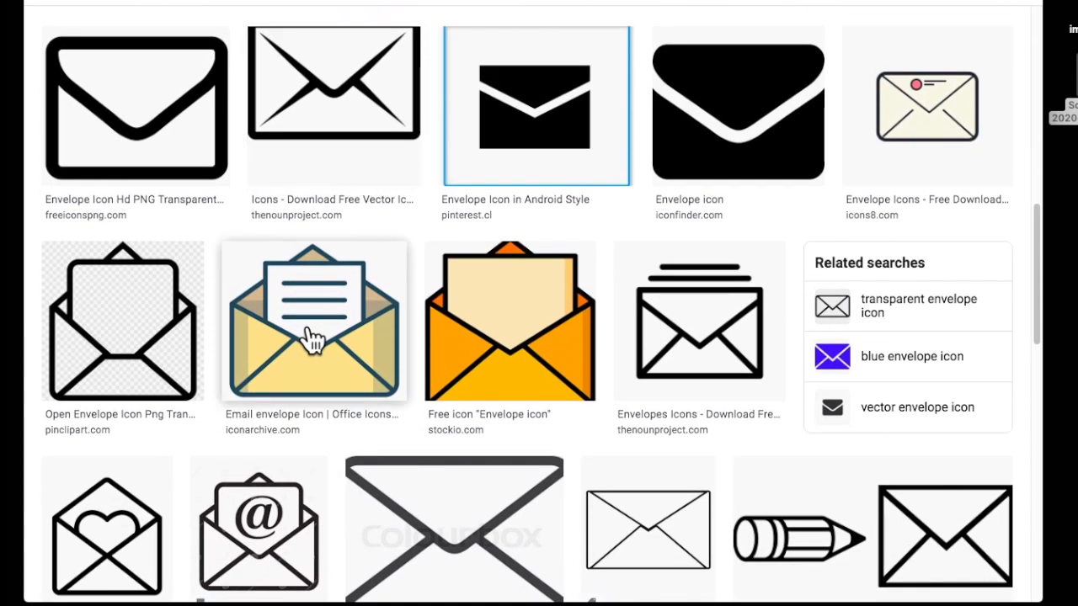
scroll(311, 337, "down", 3)
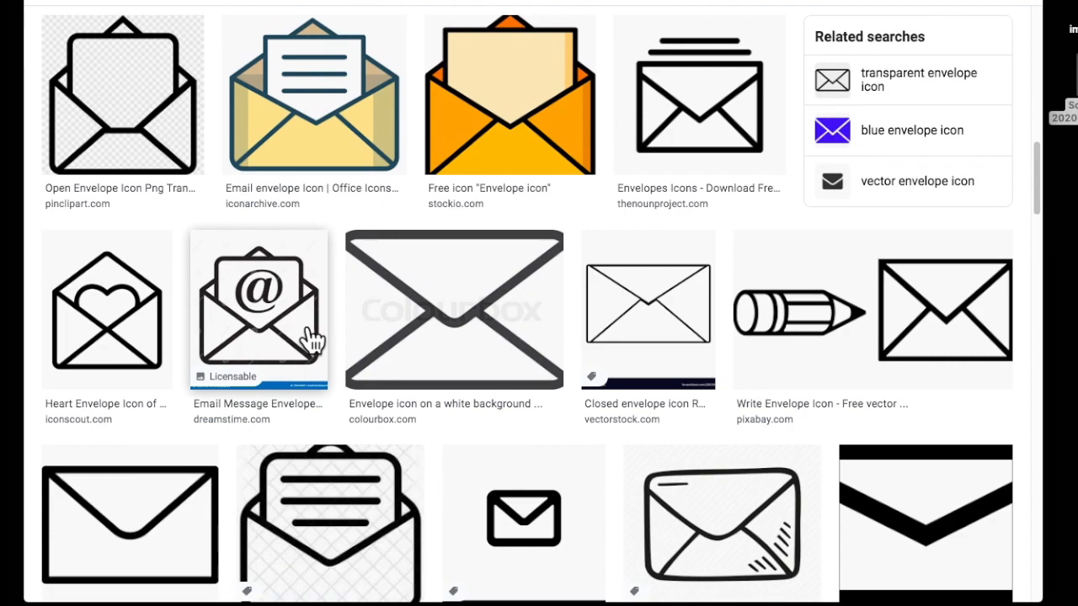
scroll(312, 336, "up", 1)
scroll(312, 340, "down", 1)
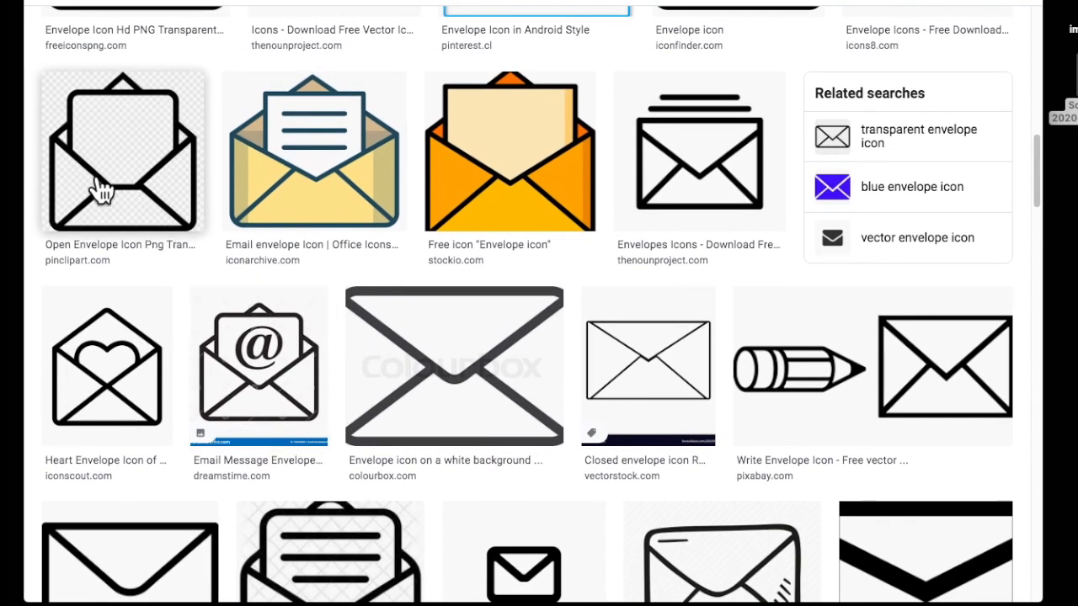
left_click(132, 182)
left_click_drag(760, 224, 837, 217)
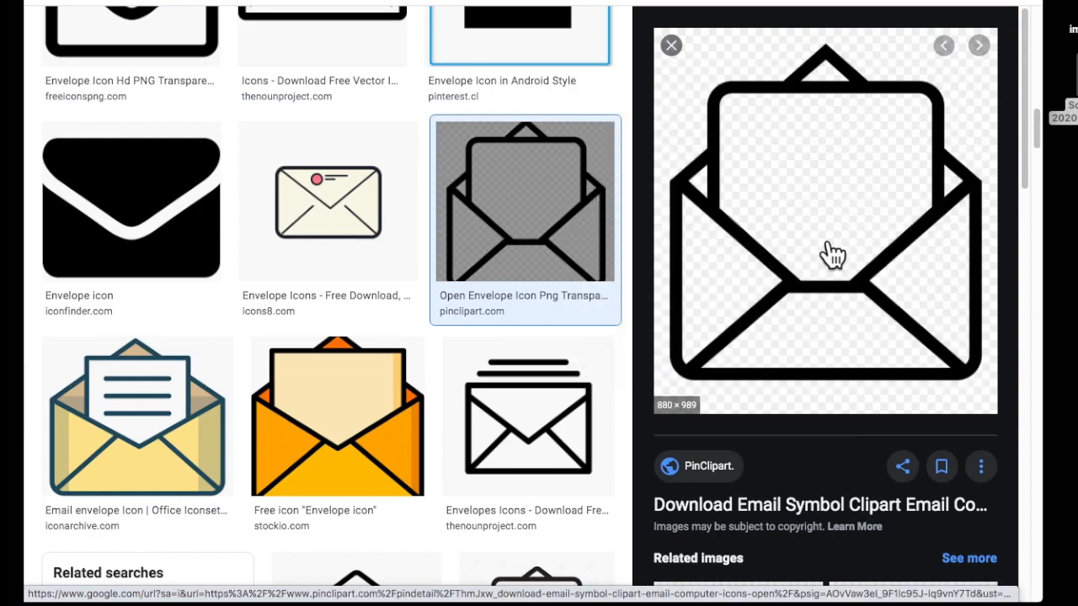
Preview a larger open-envelope result and drag it into the drawing.
scroll(217, 125, "up", 5)
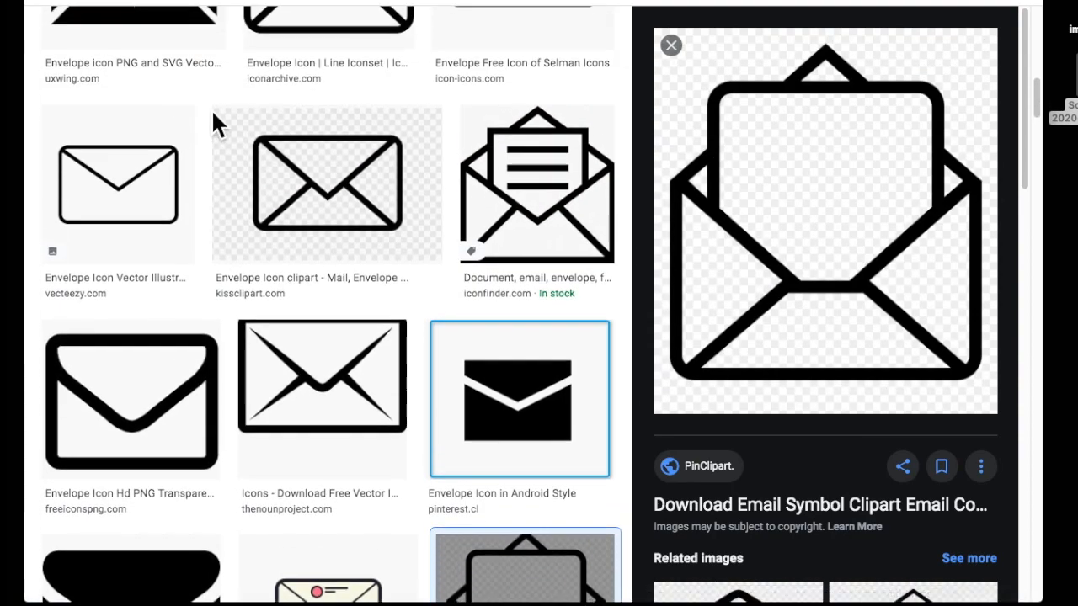
scroll(834, 265, "down", 4)
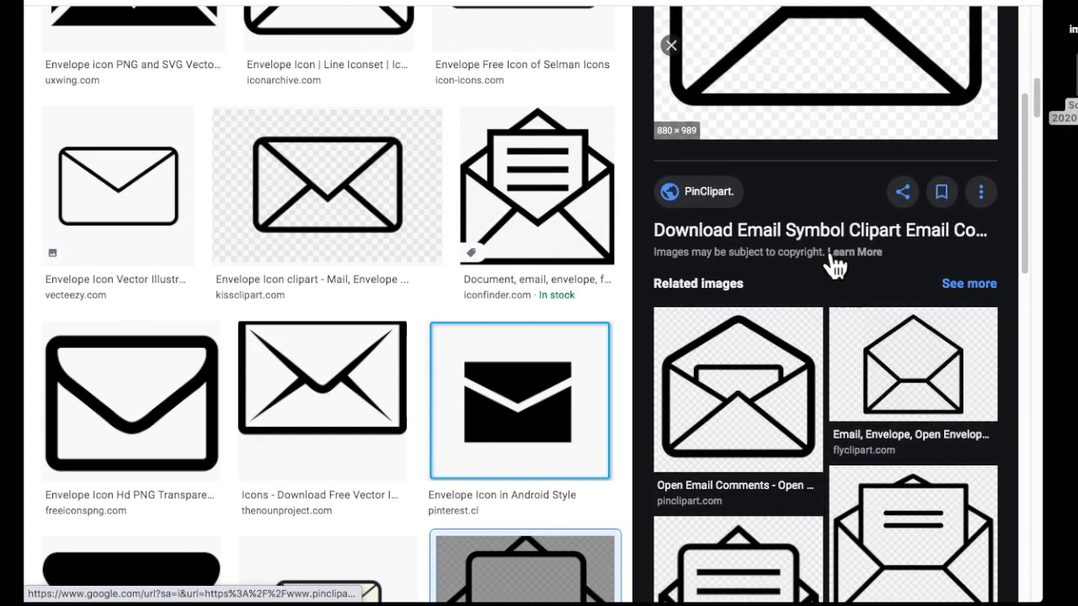
scroll(816, 356, "down", 1)
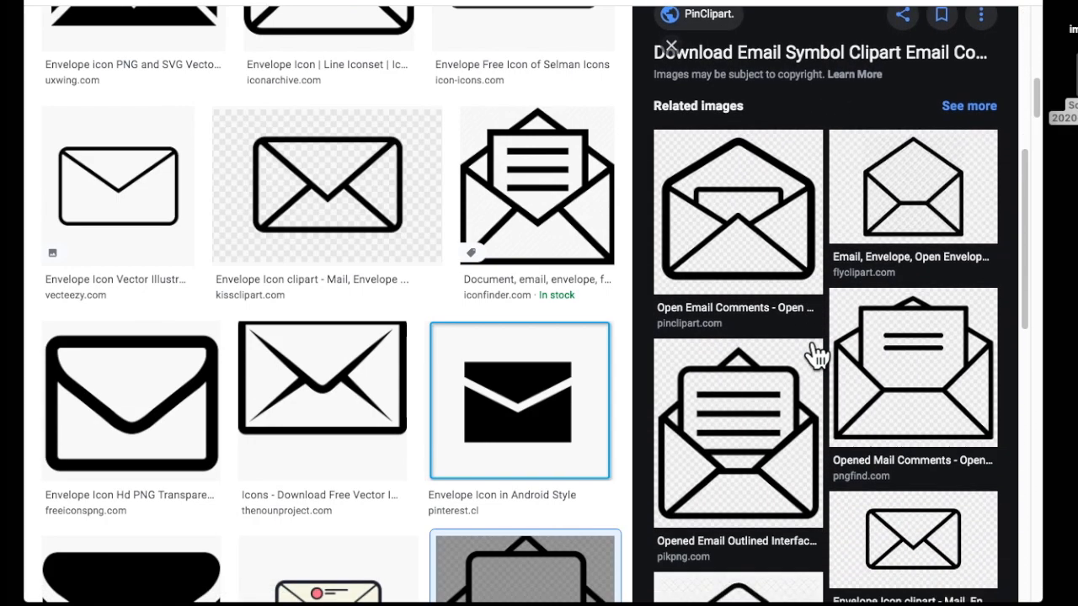
scroll(815, 356, "down", 5)
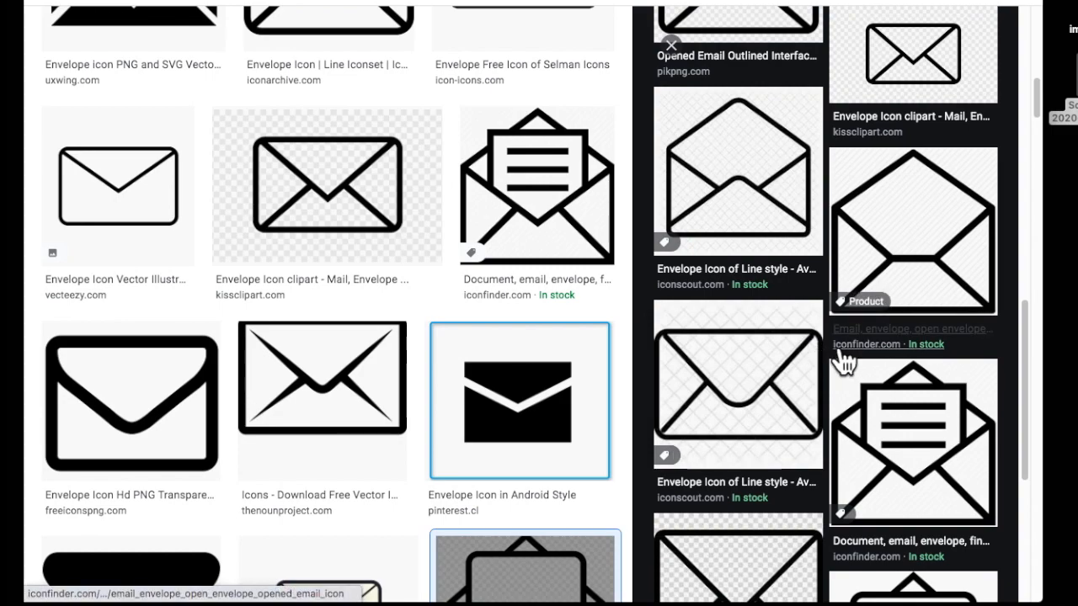
scroll(962, 471, "down", 3)
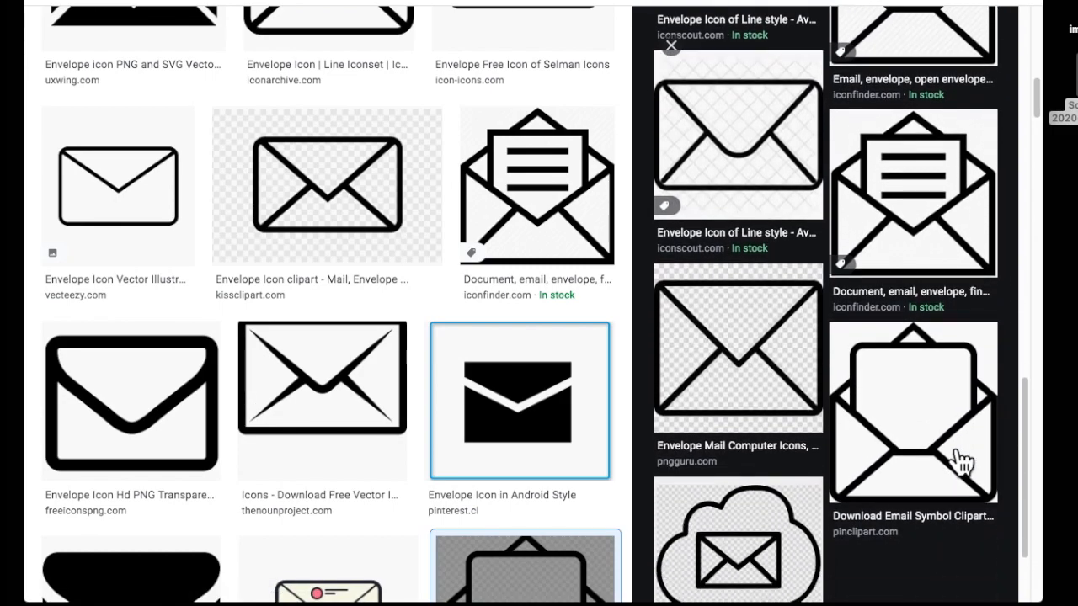
left_click(922, 433)
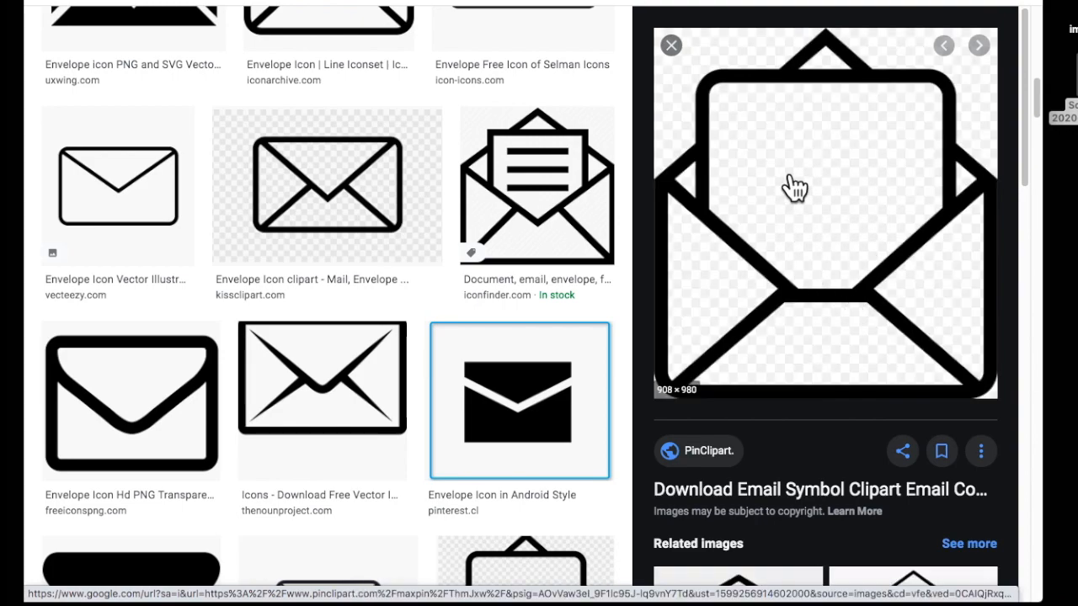
left_click_drag(794, 188, 738, 358)
scroll(738, 357, "down", 14)
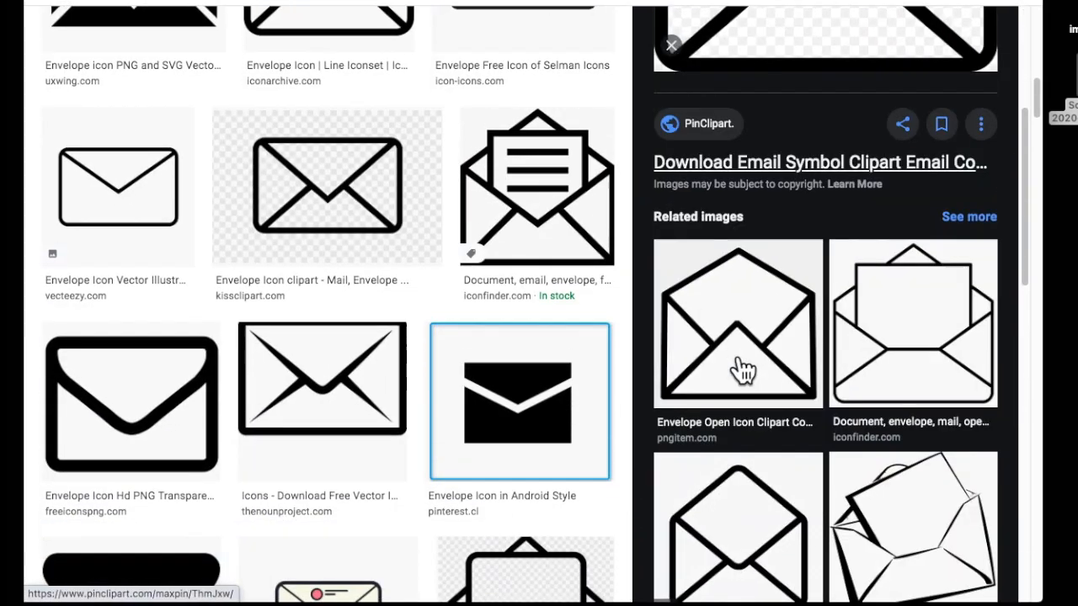
scroll(825, 398, "up", 10)
scroll(825, 404, "up", 3)
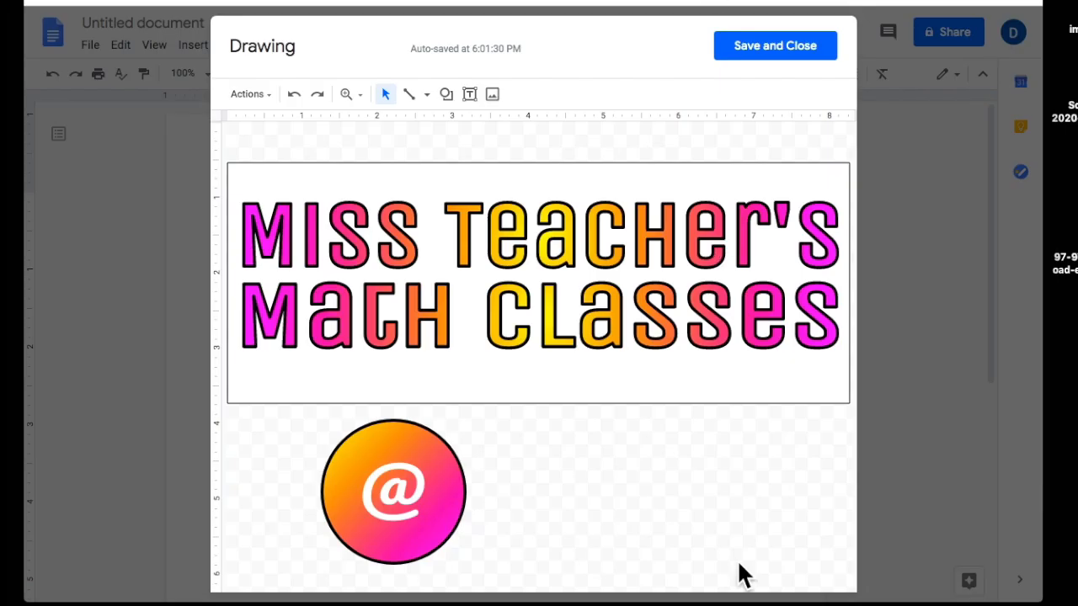
mouse_move(1063, 252)
left_mouse_down()
mouse_move(899, 348)
mouse_move(404, 480)
left_mouse_up()
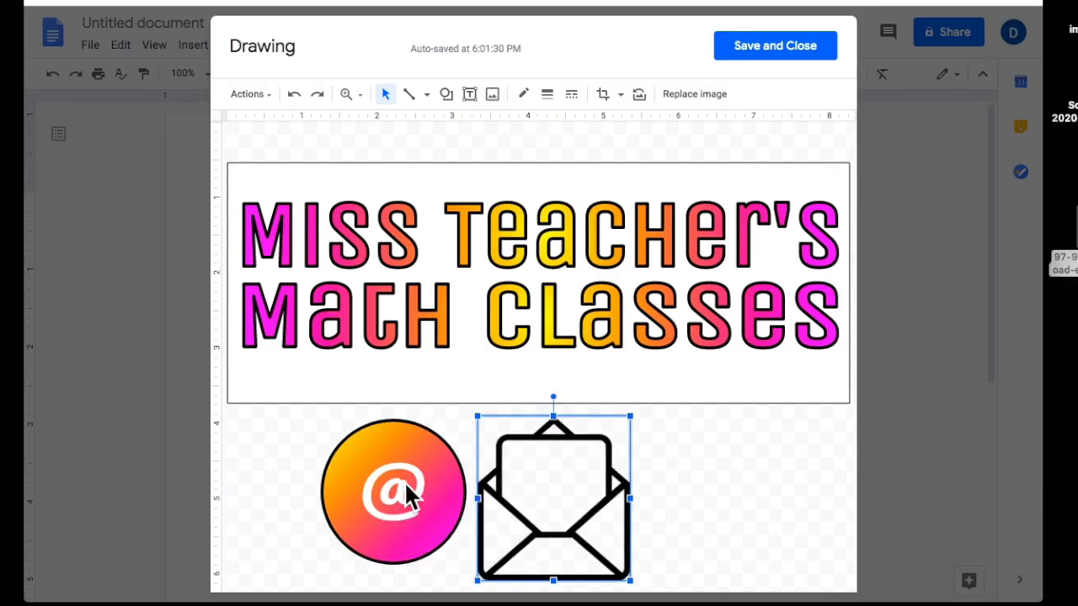
Shrink the envelope onto the @ circle, sending the gradient circle behind it.
left_click_drag(621, 567, 670, 565)
left_click_drag(672, 406, 622, 465)
left_click_drag(574, 537, 405, 514)
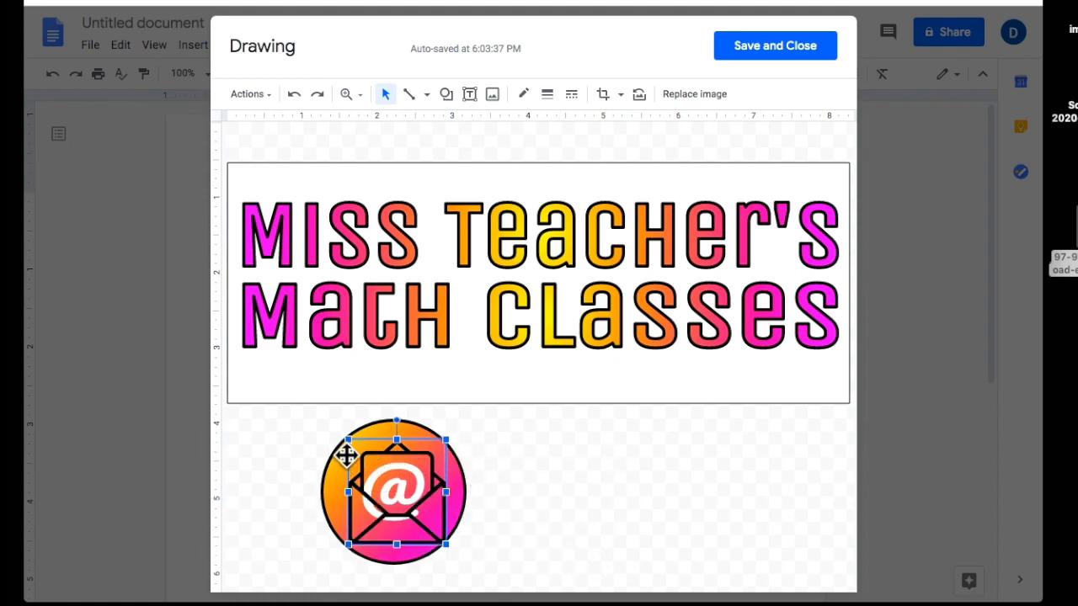
left_click_drag(398, 537, 392, 536)
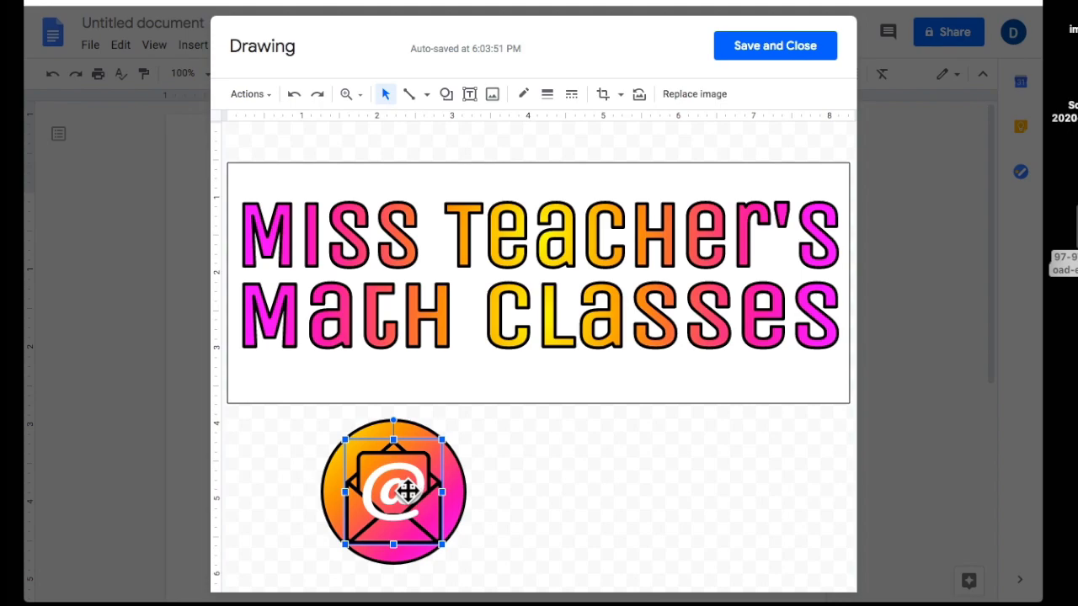
key("super+Down")
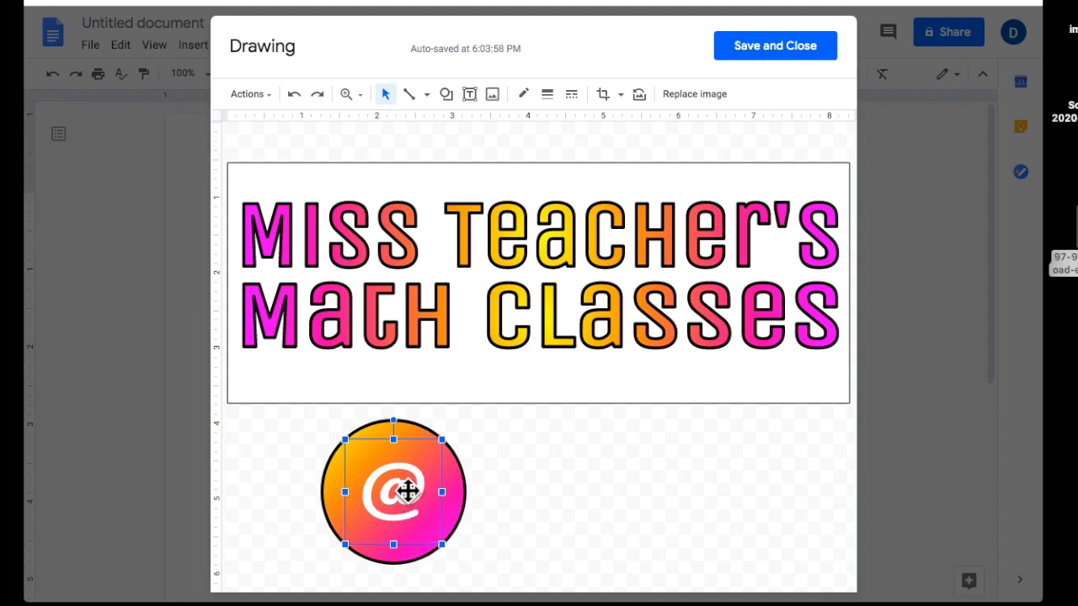
left_click(384, 428)
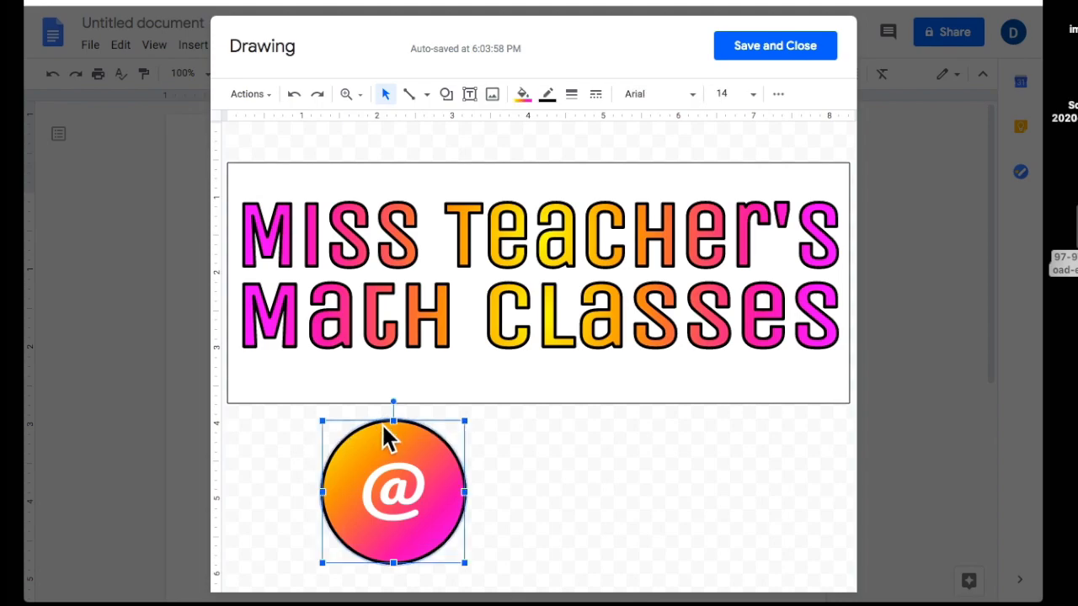
key("super+Down")
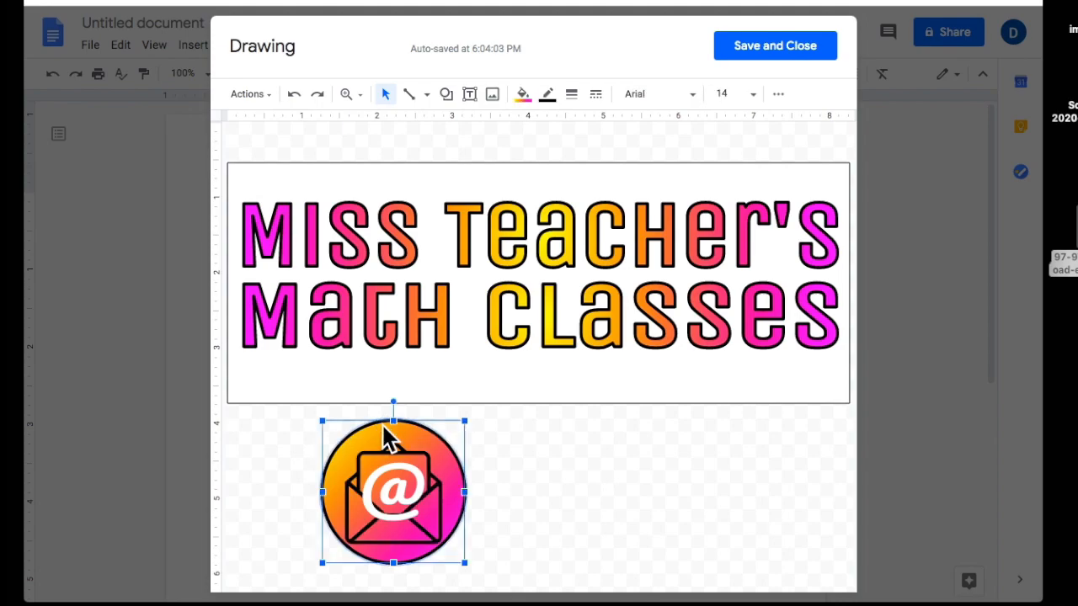
Shrink the @ word art to fit the letter and refine the envelope's size and position.
left_click(399, 486)
left_click_drag(429, 522, 368, 506)
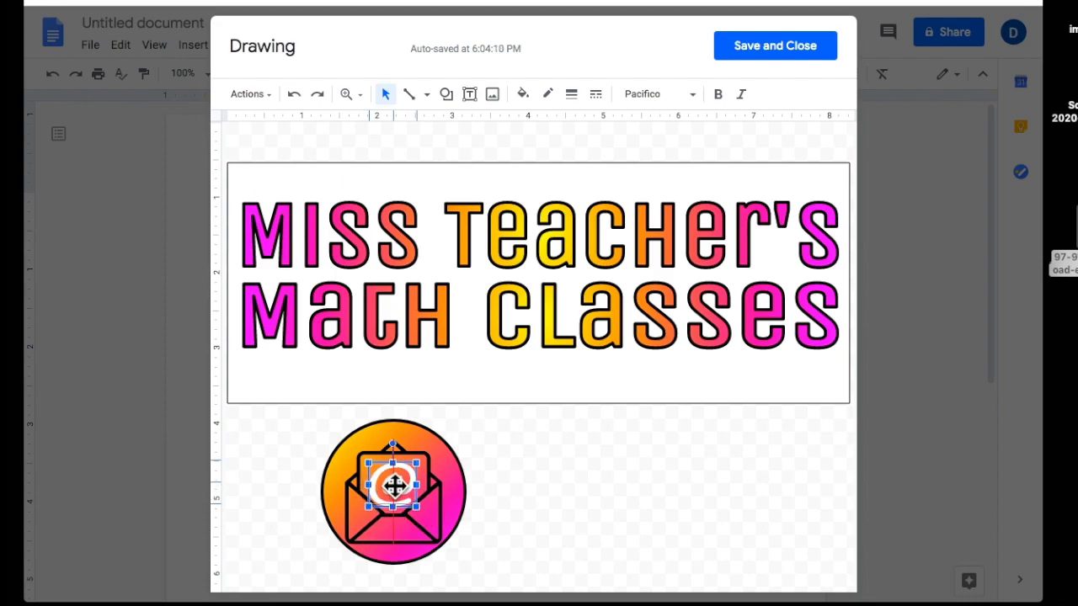
left_click(662, 508)
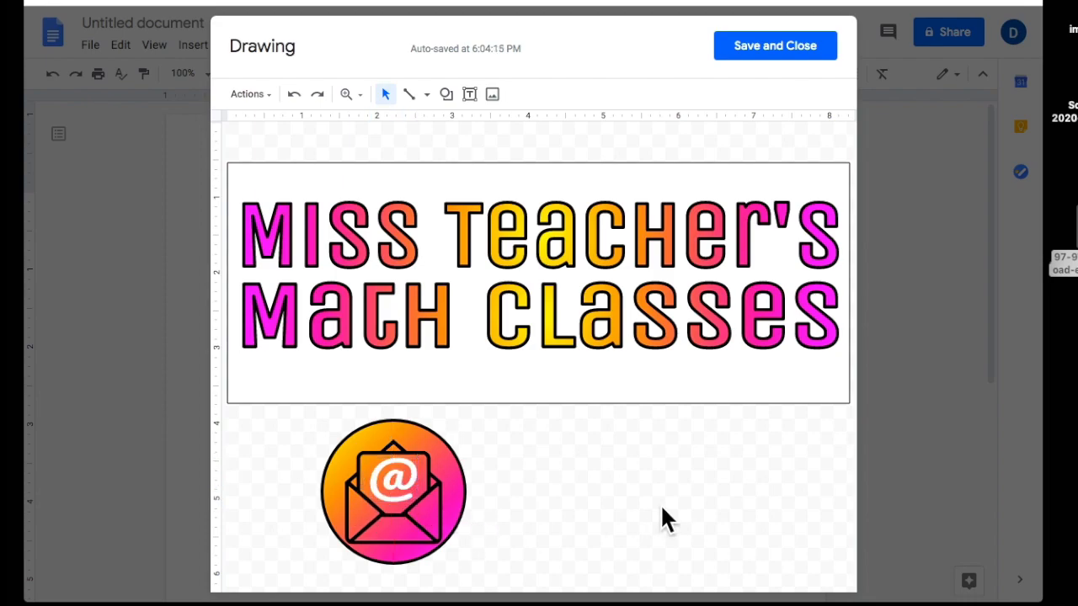
left_click(383, 481)
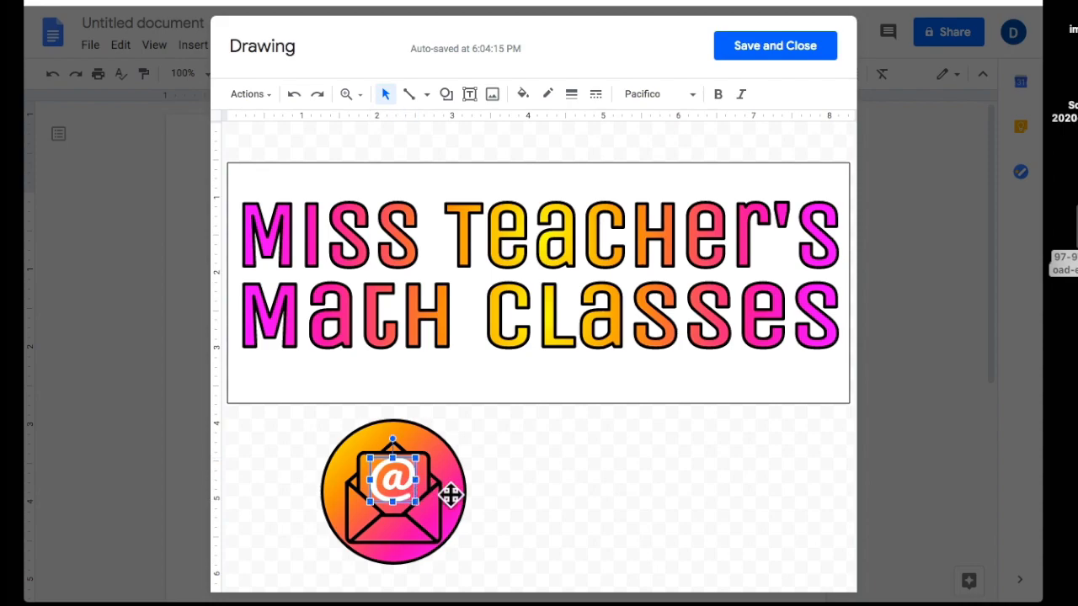
key("Escape")
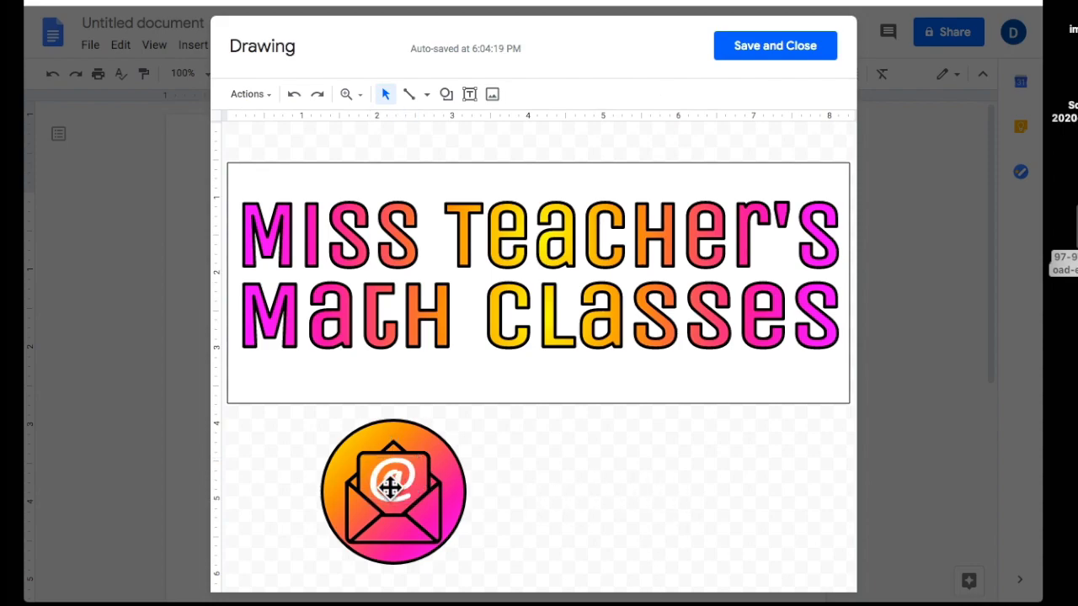
left_click(392, 481)
left_click(403, 505)
left_click_drag(446, 435, 453, 427)
left_click_drag(431, 527, 402, 563)
Fine-tune the alignment of the envelope and gradient circle in the e-mail badge.
left_click(453, 550)
key("Down")
key("Down")
left_click(507, 525)
left_click(406, 482)
left_click_drag(338, 430, 343, 434)
left_click_drag(456, 512, 458, 511)
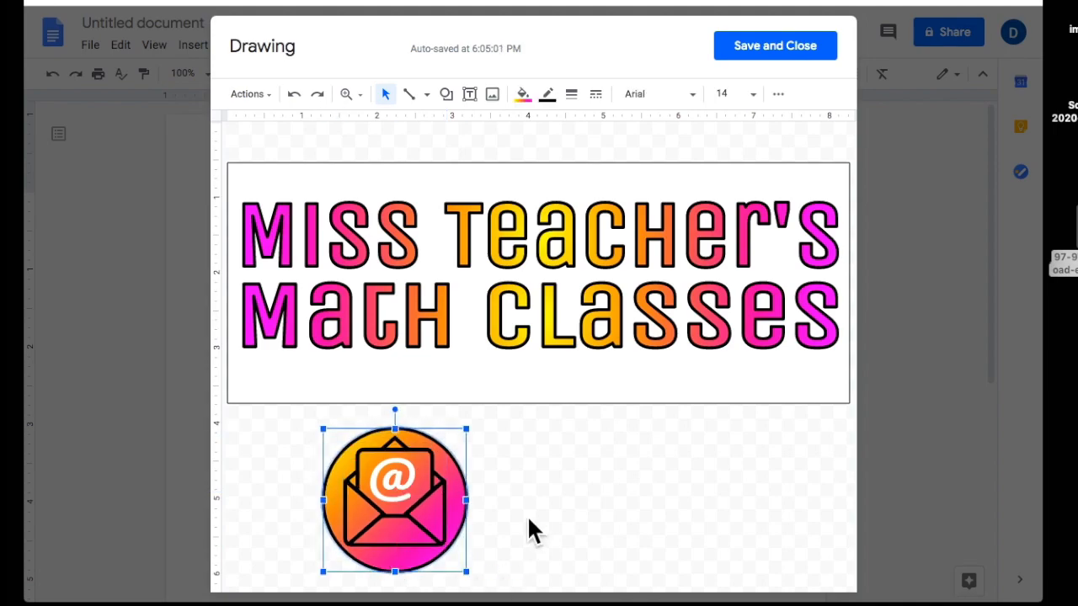
left_click(528, 518)
left_click(401, 512)
left_click(543, 497)
Draw a tall rectangle to the right of the e-mail icon.
left_click(446, 93)
mouse_move(484, 120)
left_click(580, 129)
left_click_drag(540, 443, 808, 562)
left_click_drag(676, 443, 673, 412)
Centre a large envelope image on the enlarged light-blue rectangle and take a screenshot of it.
mouse_move(1062, 257)
left_mouse_down()
mouse_move(724, 480)
mouse_move(651, 462)
left_mouse_up()
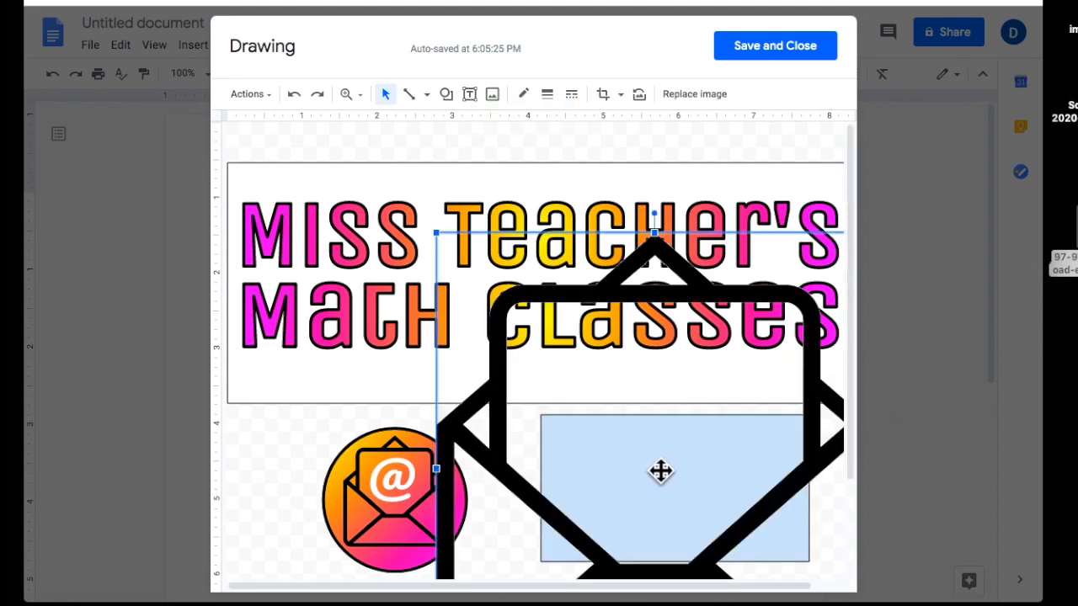
left_click_drag(429, 229, 502, 304)
left_click_drag(561, 468, 680, 435)
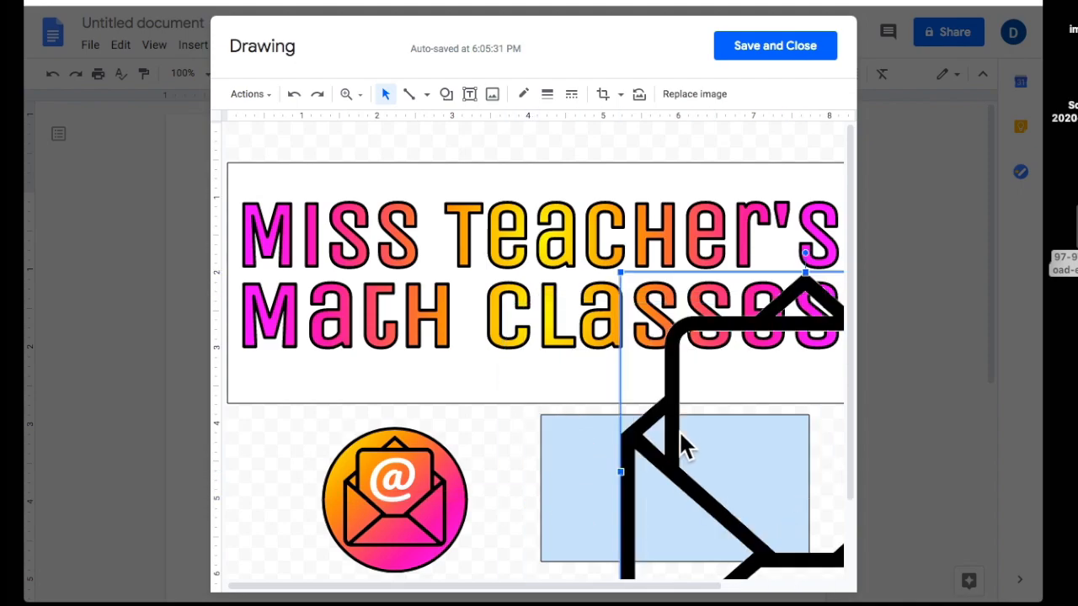
left_click(585, 502)
left_click_drag(539, 412, 238, 138)
left_click_drag(694, 450, 448, 328)
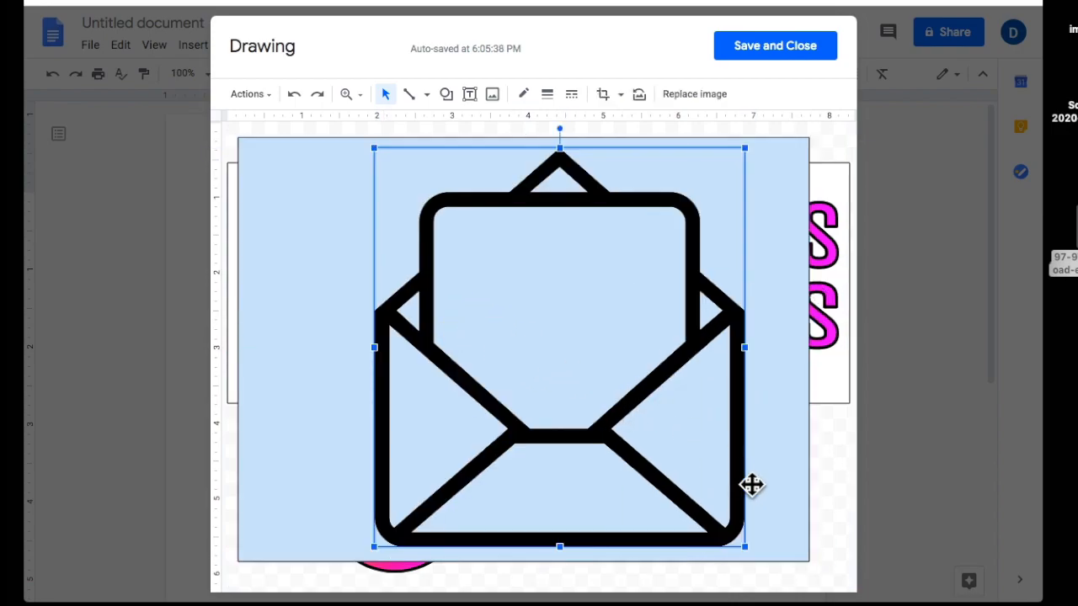
left_click_drag(777, 497, 794, 513)
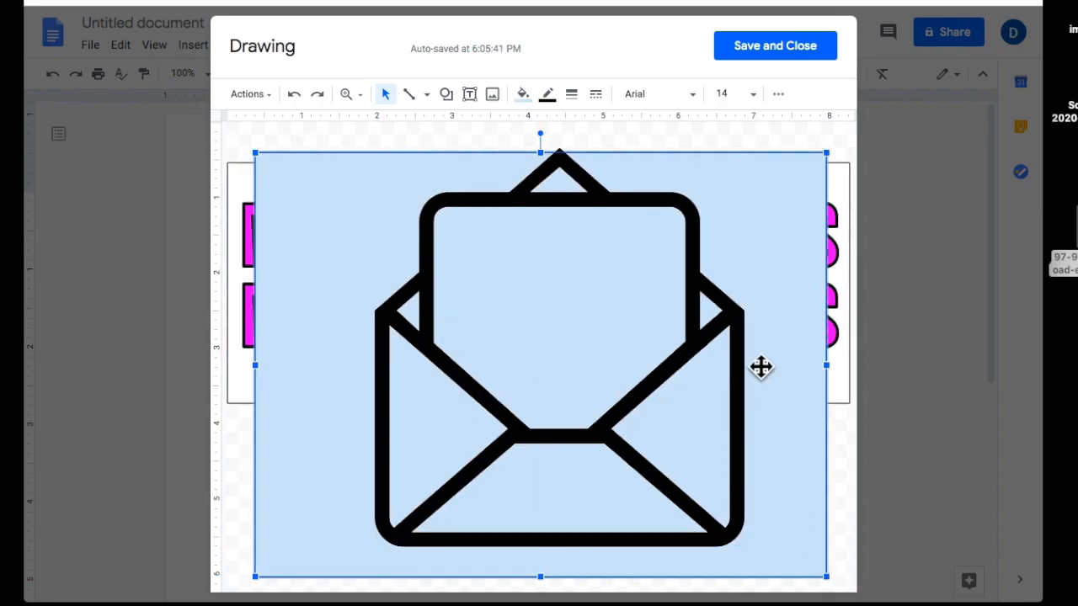
left_click_drag(540, 149, 539, 130)
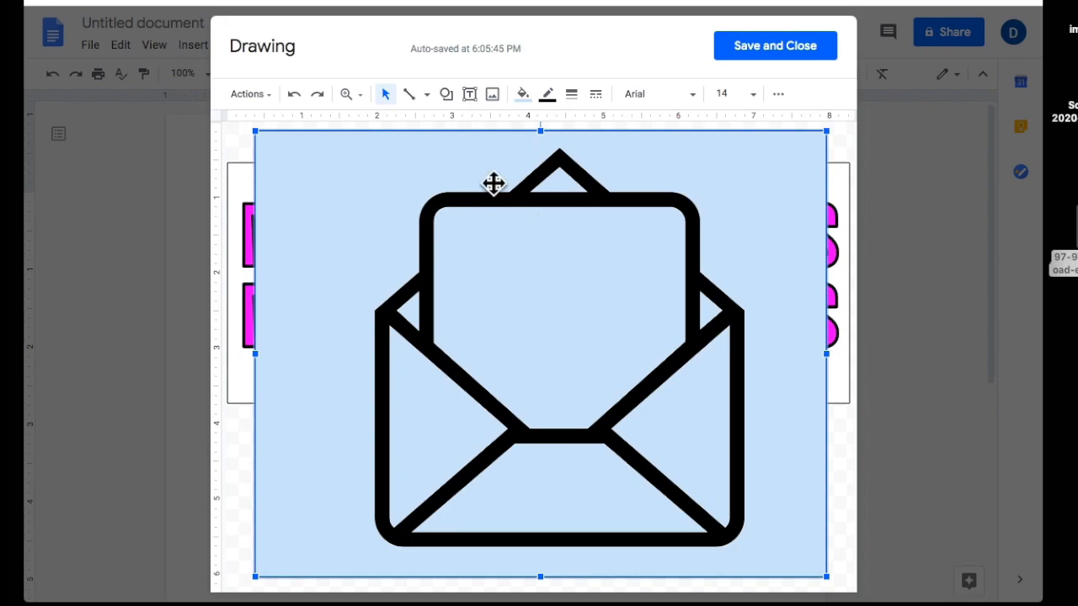
left_click_drag(494, 450, 490, 442)
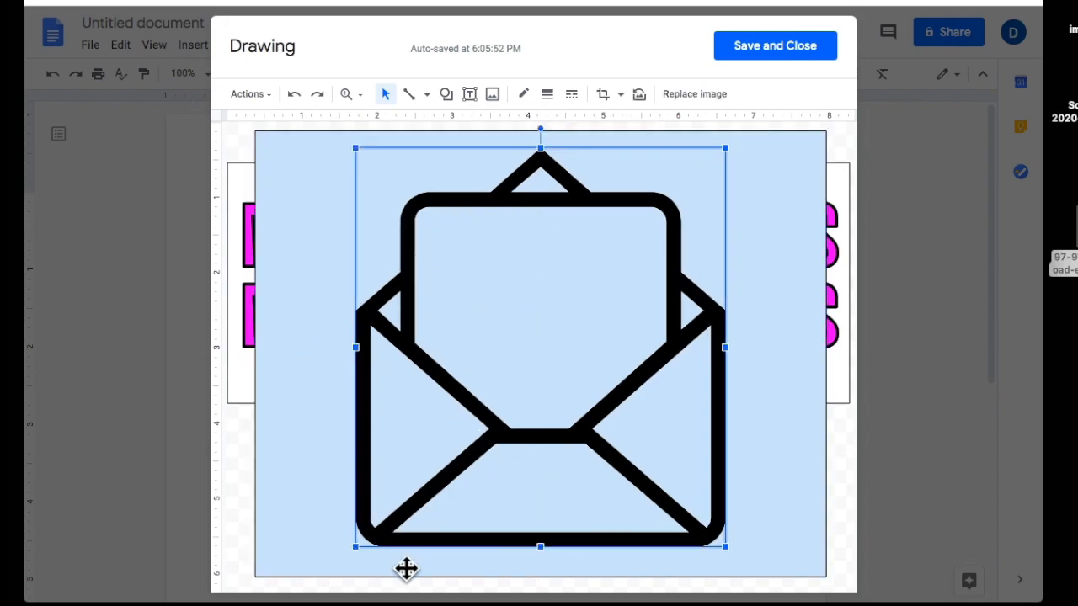
left_click_drag(301, 198, 674, 431)
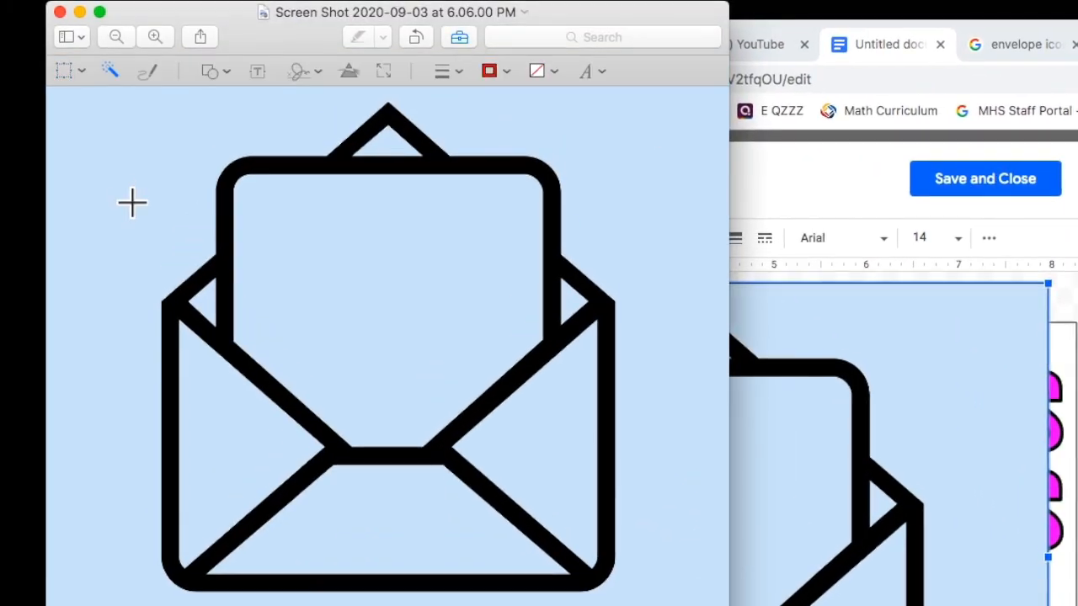
Remove the black envelope outline in Preview with Instant Alpha and Delete.
left_click(358, 300)
key("Delete")
left_click(389, 132)
key("super+z")
key("super+z")
left_click(390, 158)
key("Delete")
key("super+z")
left_click_drag(552, 271, 552, 279)
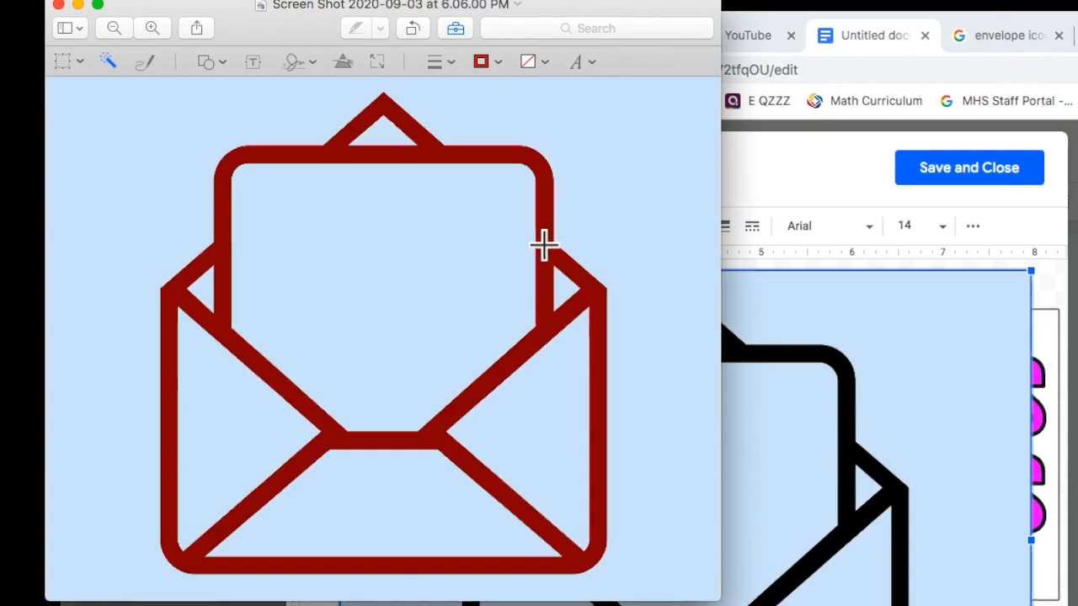
key("Delete")
Delete the leftover outline pixels along the envelope's edges and corners.
scroll(558, 236, "up", 10)
left_click_drag(575, 315, 561, 298)
key("Delete")
scroll(556, 295, "down", 10)
scroll(505, 332, "up", 10)
left_click_drag(500, 327, 476, 373)
key("Delete")
scroll(505, 320, "down", 10)
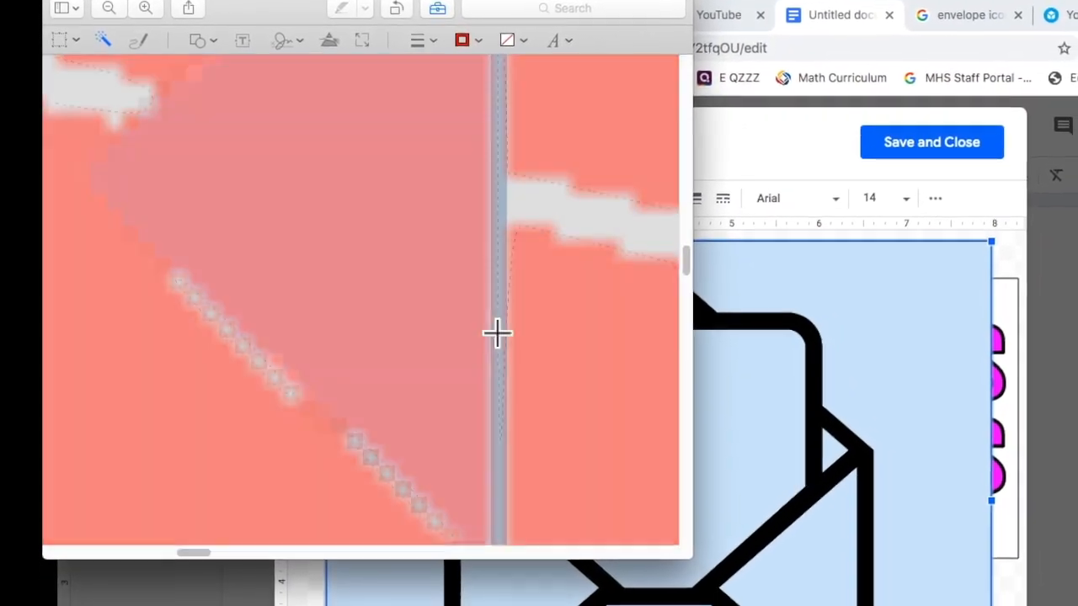
scroll(532, 139, "up", 10)
left_click_drag(431, 408, 428, 442)
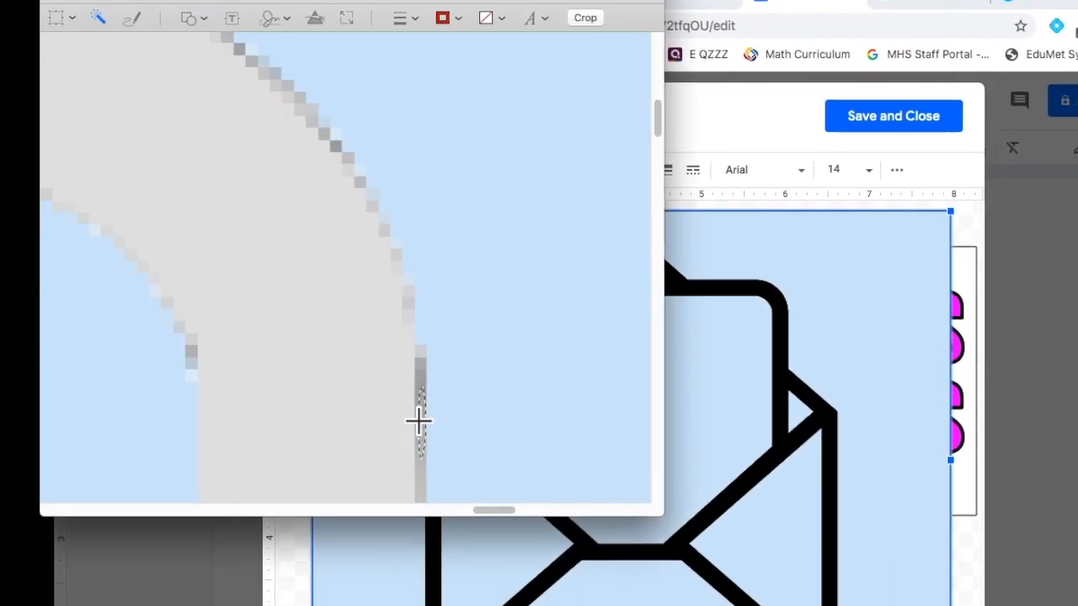
key("Delete")
scroll(429, 442, "down", 5)
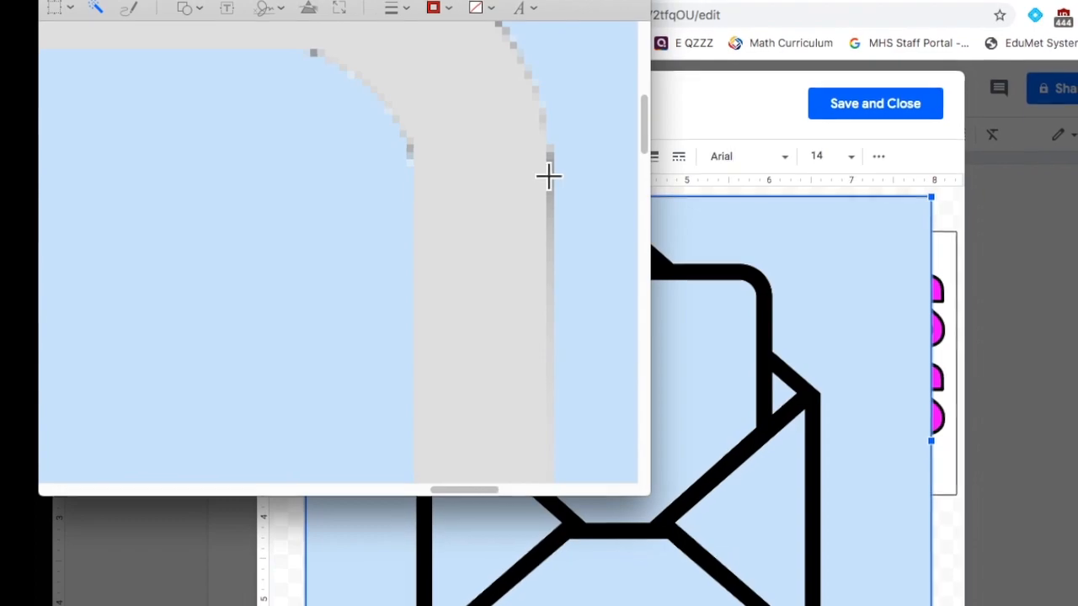
left_click_drag(548, 176, 544, 132)
key("Delete")
scroll(457, 273, "down", 10)
scroll(471, 336, "up", 10)
left_click_drag(472, 329, 461, 357)
scroll(458, 358, "down", 5)
key("Delete")
scroll(459, 357, "down", 5)
scroll(387, 60, "up", 10)
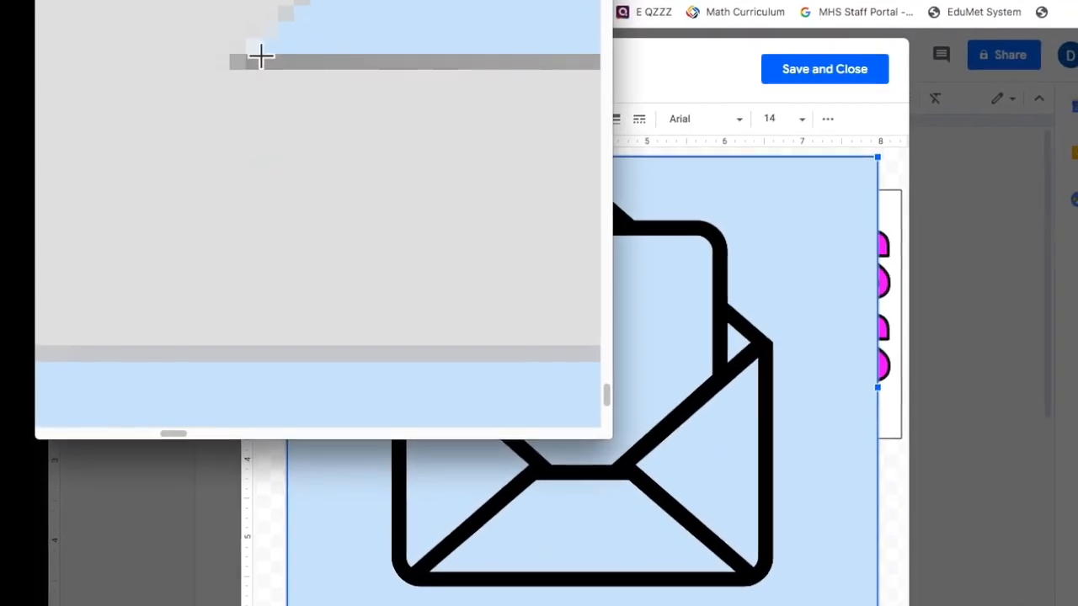
scroll(260, 56, "down", 10)
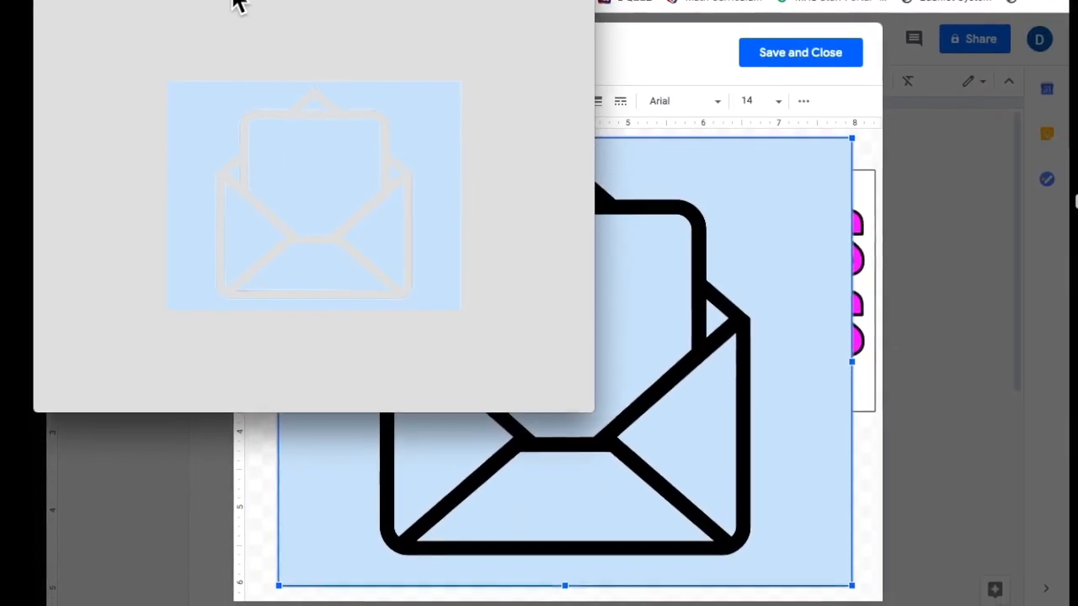
Set the drawing's backing rectangle to white and screenshot the envelope over it.
left_click(651, 216)
key("Delete")
left_click(623, 169)
left_click(543, 96)
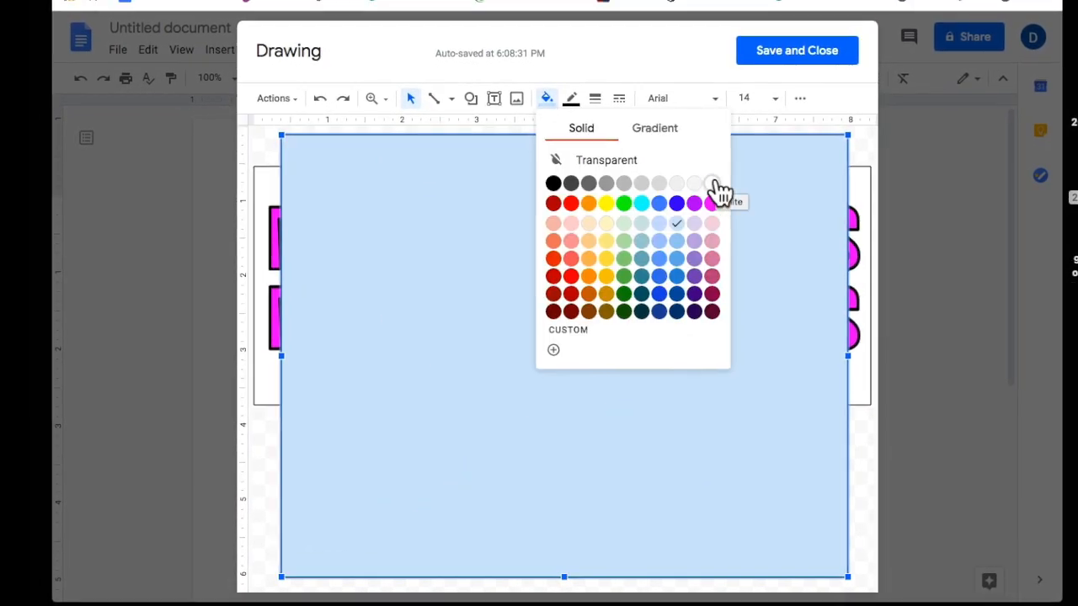
left_click(714, 184)
left_click(539, 352)
key("super+shift+4")
mouse_move(296, 135)
left_mouse_down()
mouse_move(556, 433)
mouse_move(828, 551)
left_mouse_up()
Make the screenshot's background and right and bottom flap fills transparent, then reopen the banner drawing.
left_click(796, 50)
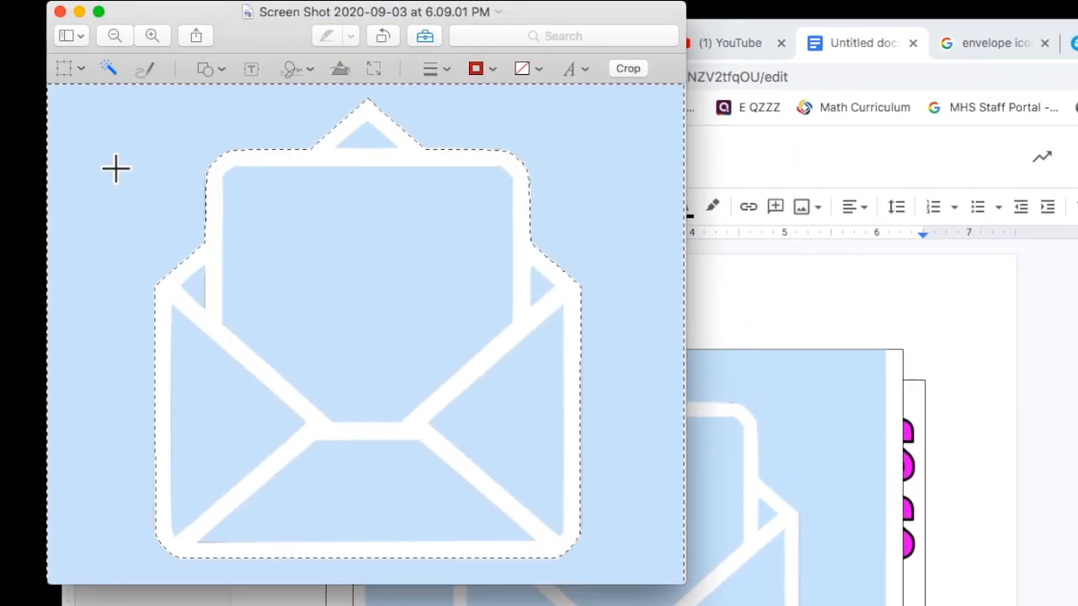
key("Delete")
left_click_drag(531, 412, 538, 417)
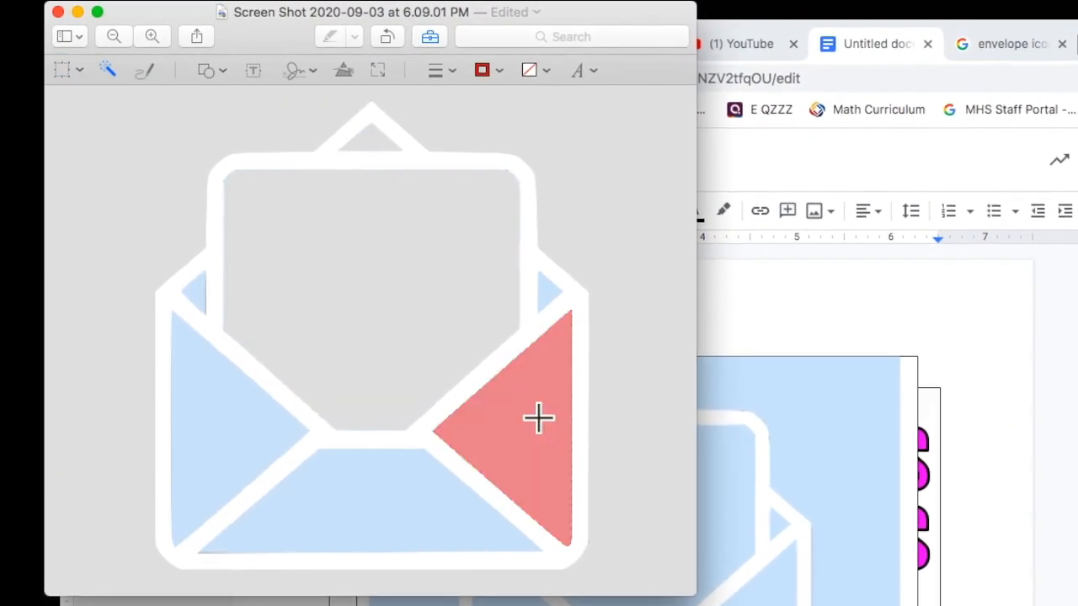
key("Delete")
left_click_drag(371, 494, 373, 498)
key("Delete")
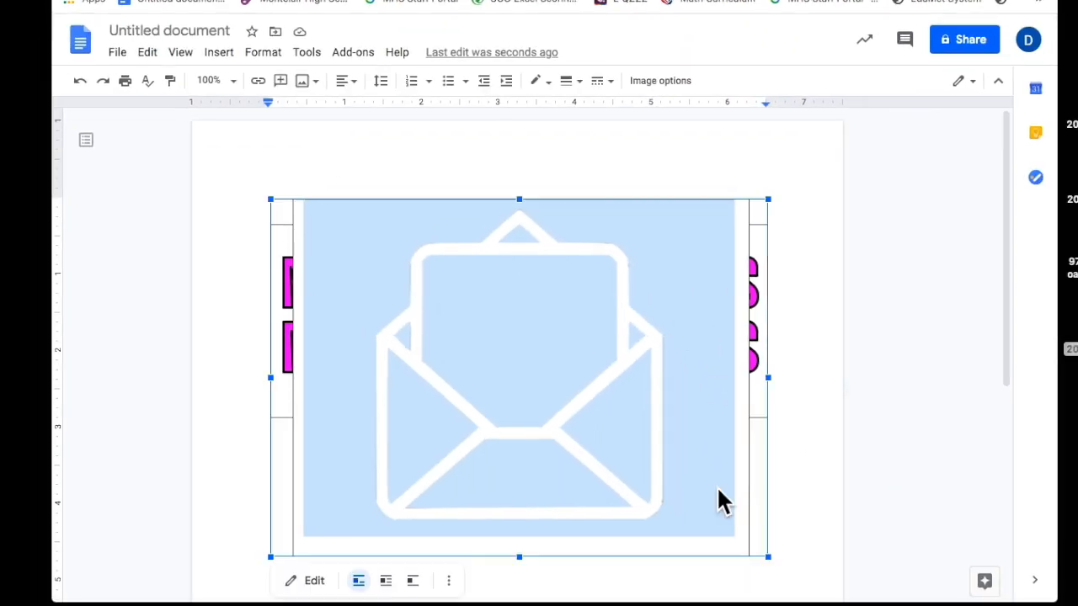
double_click(640, 391)
left_click(640, 391)
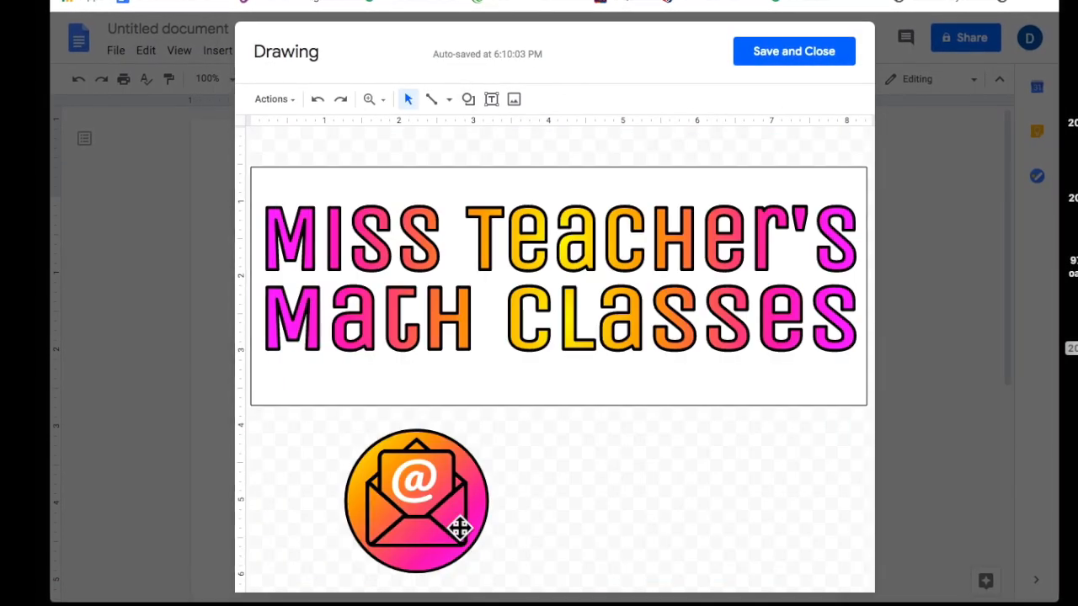
Duplicate the gradient icon and paste the white envelope image onto the plain circle.
left_click(459, 530)
key("super+c")
key("super+v")
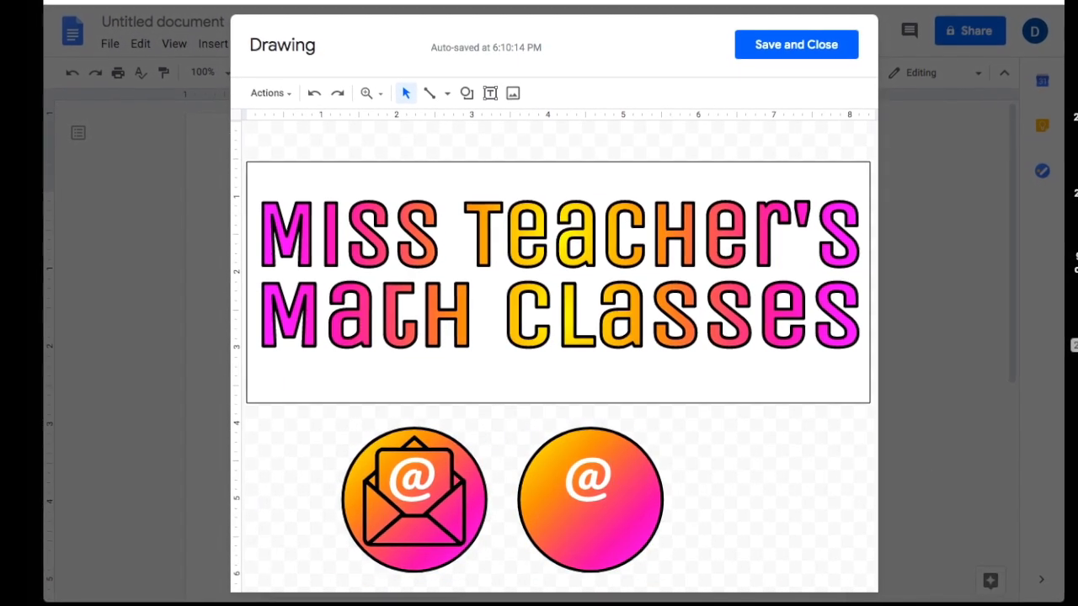
key("super+v")
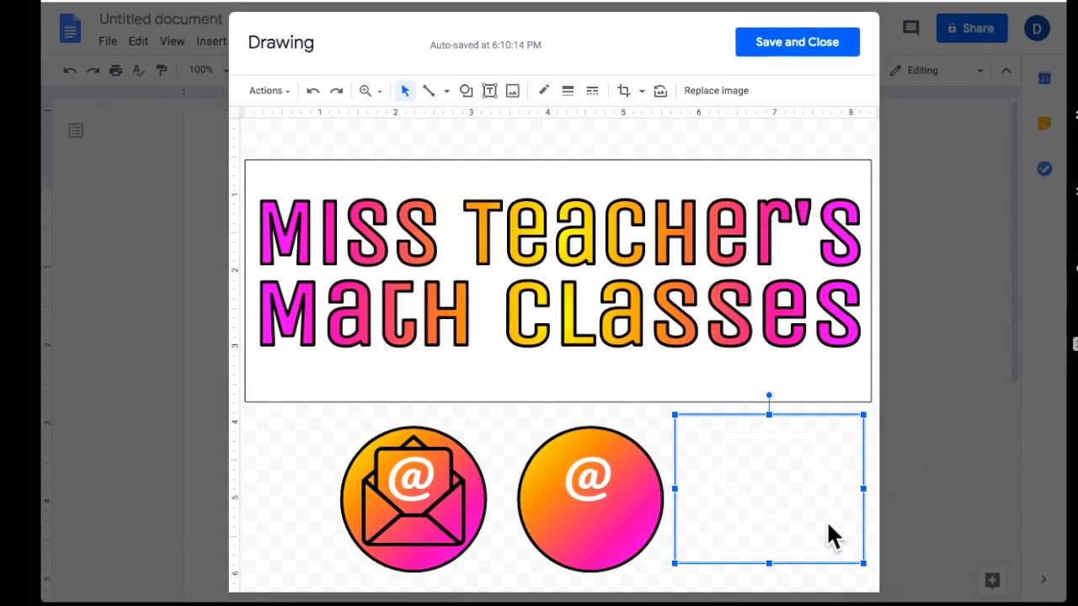
left_click_drag(827, 523, 658, 521)
Crop the white envelope, shrink it and centre it inside the right circle.
left_click(623, 90)
left_click_drag(694, 491, 670, 510)
key("super+z")
left_click(624, 78)
left_click_drag(502, 485, 529, 513)
left_click_drag(599, 562, 598, 555)
key("Return")
left_click_drag(671, 405, 653, 424)
left_click_drag(528, 555, 536, 547)
left_click_drag(611, 502, 602, 502)
left_click(693, 468)
left_click(589, 506)
left_click(751, 530)
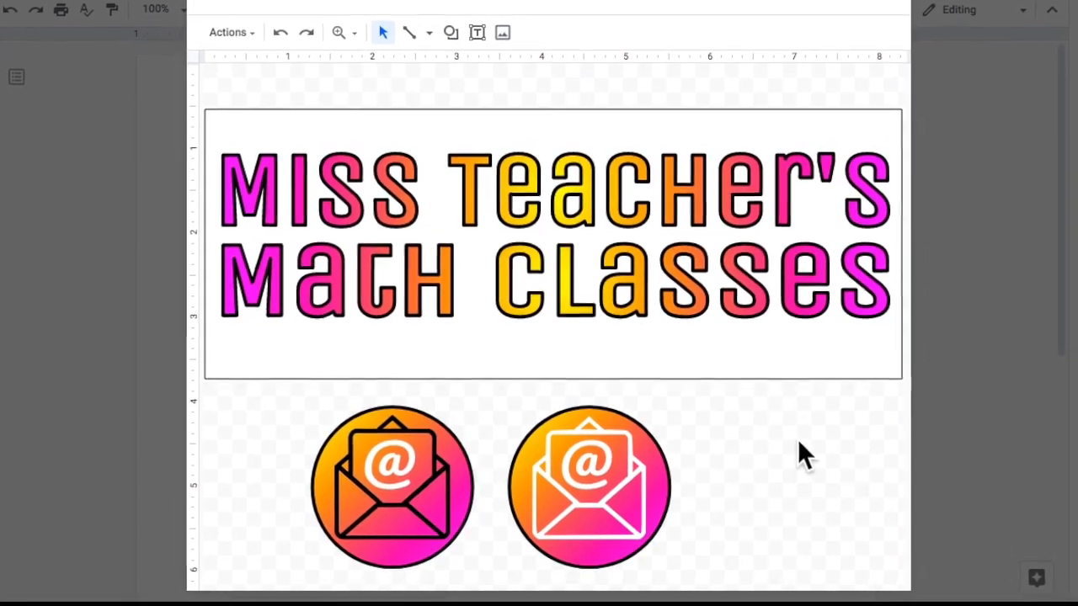
Add a black duplicate circle offset left and up, sent to the back as a shadow.
left_click(664, 475)
key("ctrl+d")
key("Left")
key("Left")
key("Left")
key("Up")
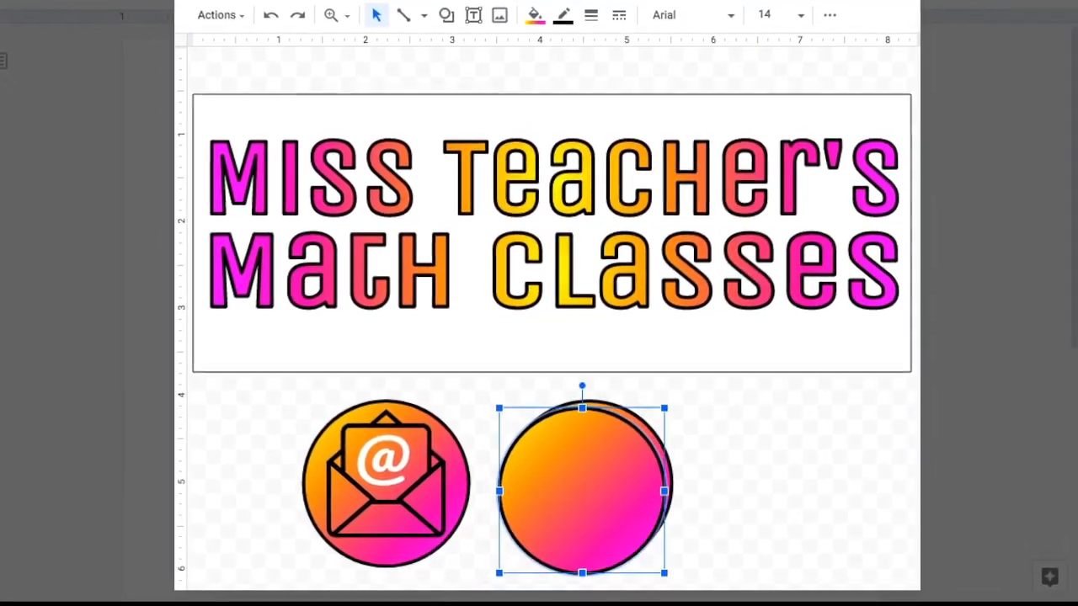
left_click(535, 15)
left_click(540, 71)
key("ctrl+shift+Down")
left_click(561, 4)
left_click(610, 33)
Delete the left envelope icon and resize the background rectangle behind the black circle.
left_click(832, 524)
left_click_drag(274, 377, 482, 580)
key("Delete")
left_click(548, 349)
left_click_drag(548, 357, 546, 582)
left_click_drag(476, 372, 697, 580)
key("Up")
key("Up")
key("Up")
key("Up")
key("Up")
key("Up")
key("Up")
key("Up")
left_click(548, 345)
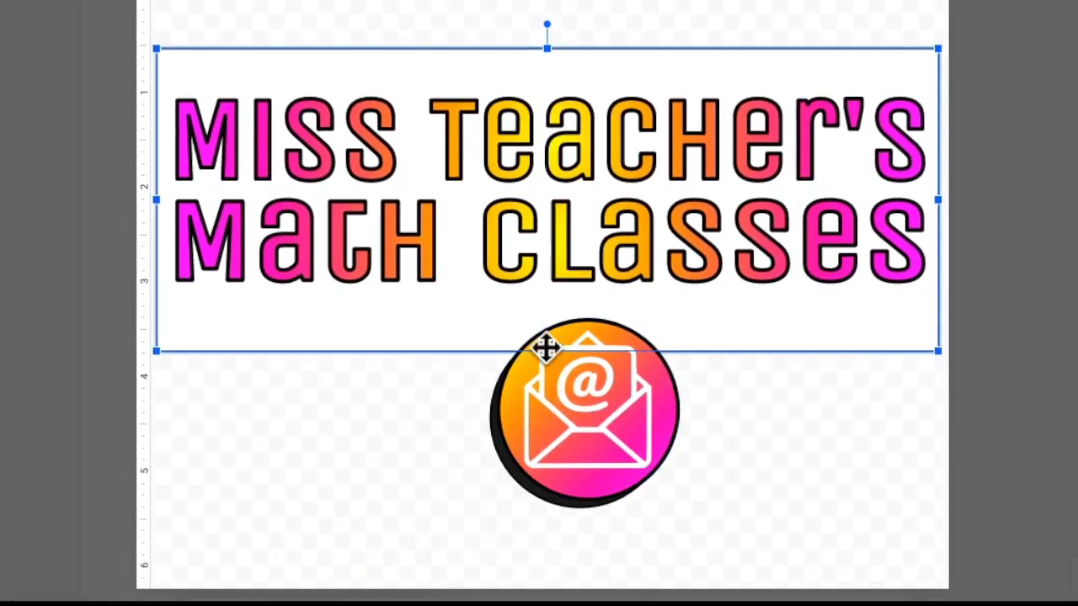
left_click_drag(547, 351, 548, 560)
key("super+shift+Down")
Capture a screenshot of the finished email icon.
scroll(611, 390, "up", 5)
scroll(611, 389, "down", 2)
key("super+shift+4")
left_click_drag(256, 17, 817, 584)
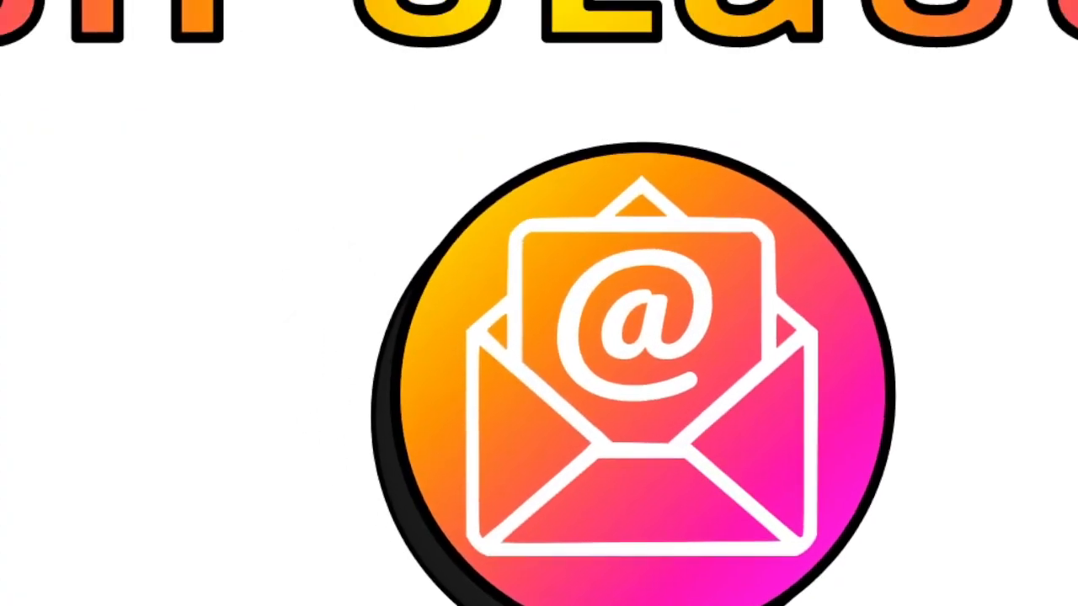
key("super+n")
Drop the email icon screenshot beside the YouTube logo and paste the mailto address as its link.
left_click(620, 2)
left_click(168, 2)
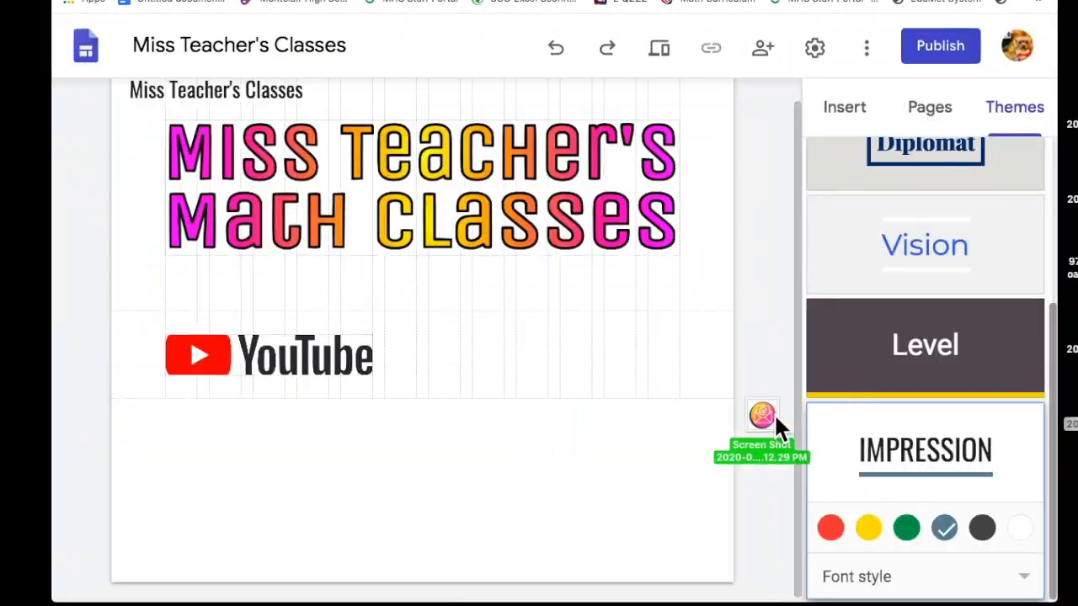
mouse_move(774, 413)
left_mouse_down()
mouse_move(531, 451)
mouse_move(575, 448)
left_mouse_up()
left_click(634, 302)
key("super+v")
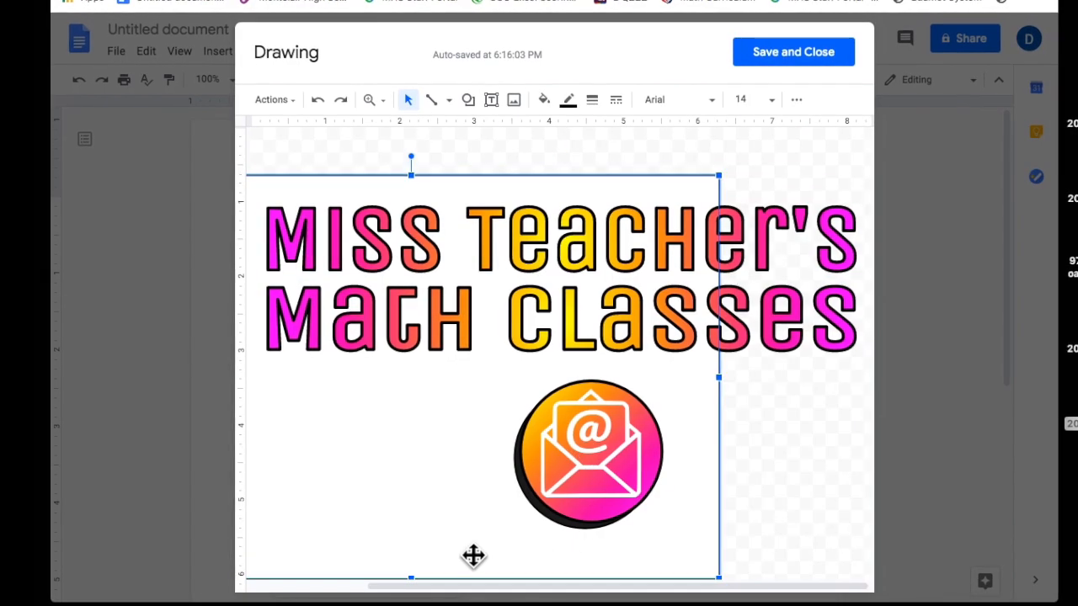
Duplicate the email icon to the left and delete its envelope, leaving a plain gradient circle.
left_click(539, 450)
key("ctrl+d")
left_click_drag(539, 450, 362, 480)
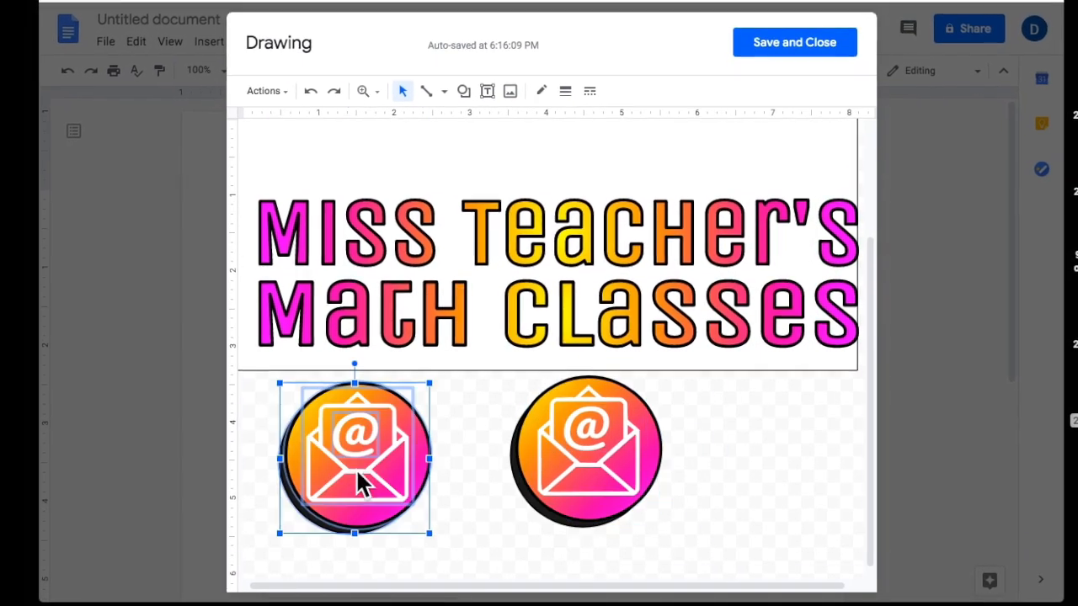
left_click(435, 537)
left_click(370, 488)
key("Delete")
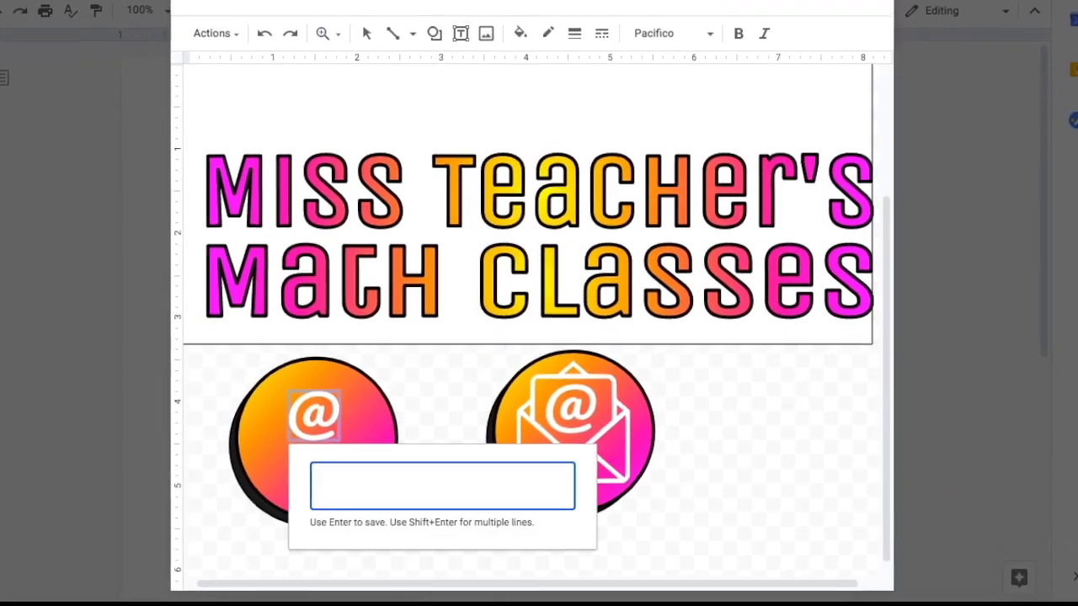
Insert a pencil symbol from Emoji & Symbols onto the plain circle.
key("ctrl+super+space")
type("calendar")
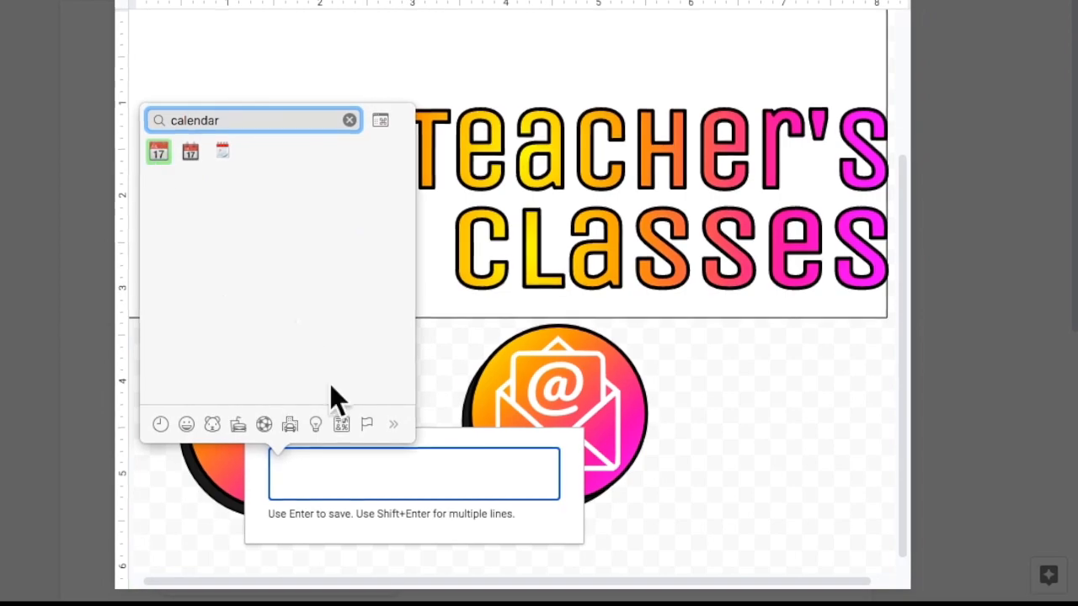
scroll(321, 261, "down", 15)
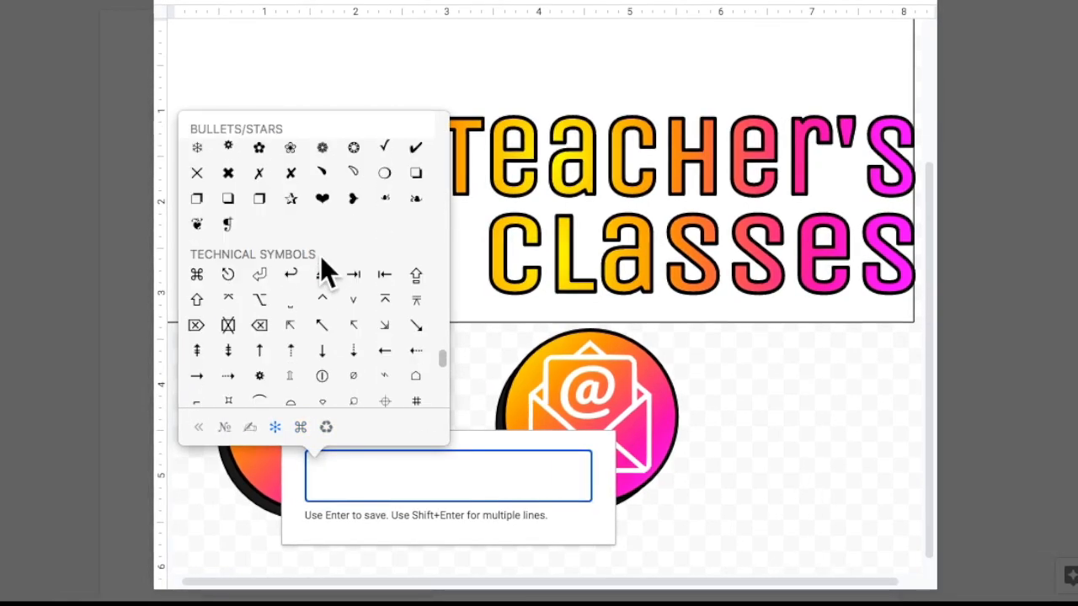
scroll(319, 271, "up", 10)
scroll(342, 333, "down", 15)
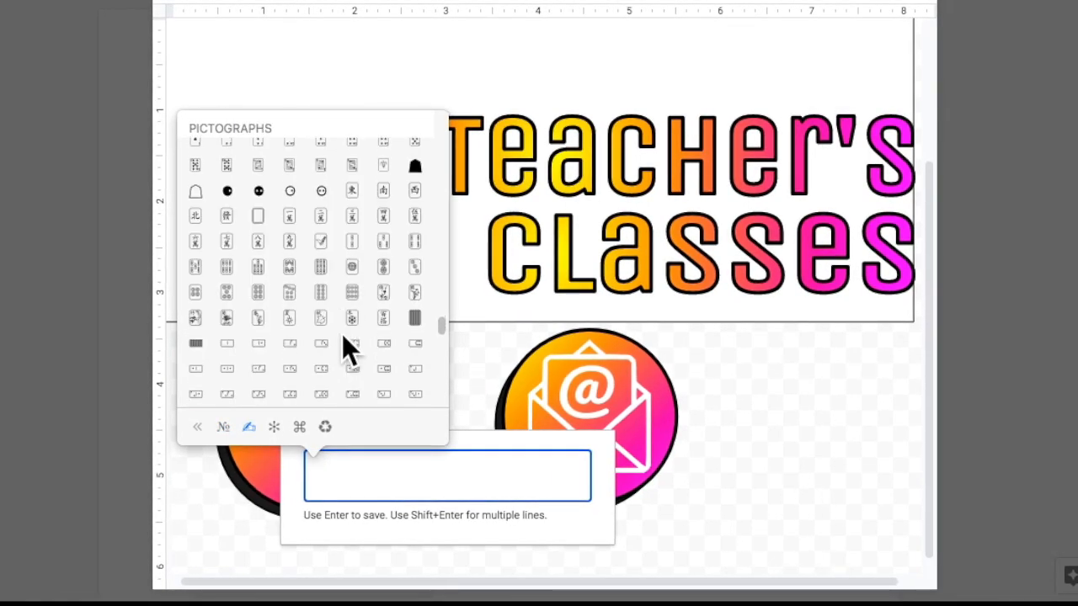
scroll(334, 237, "down", 20)
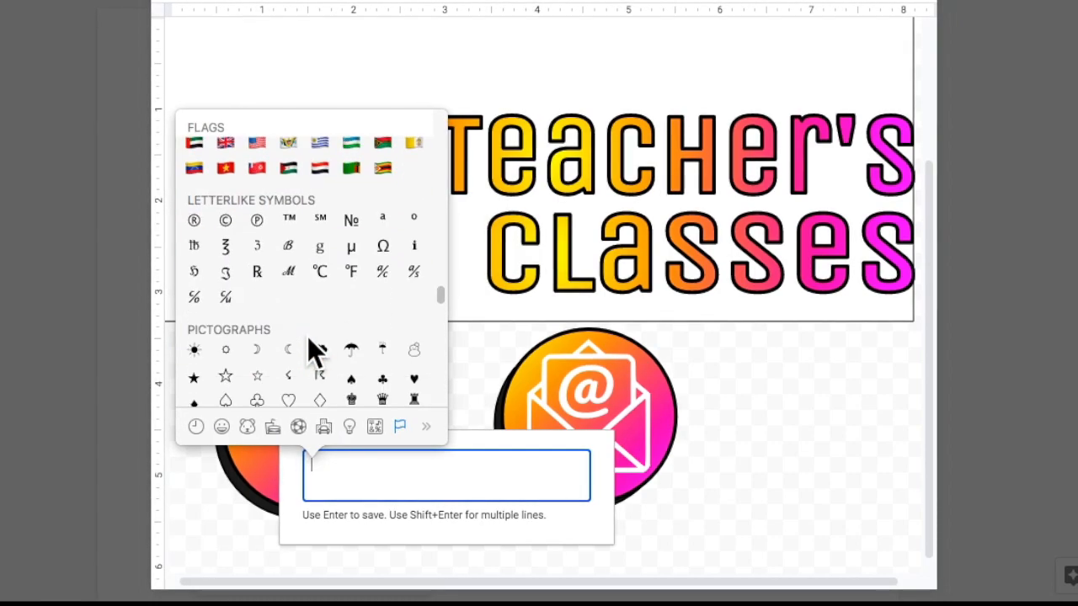
scroll(306, 335, "down", 1)
left_click(353, 226)
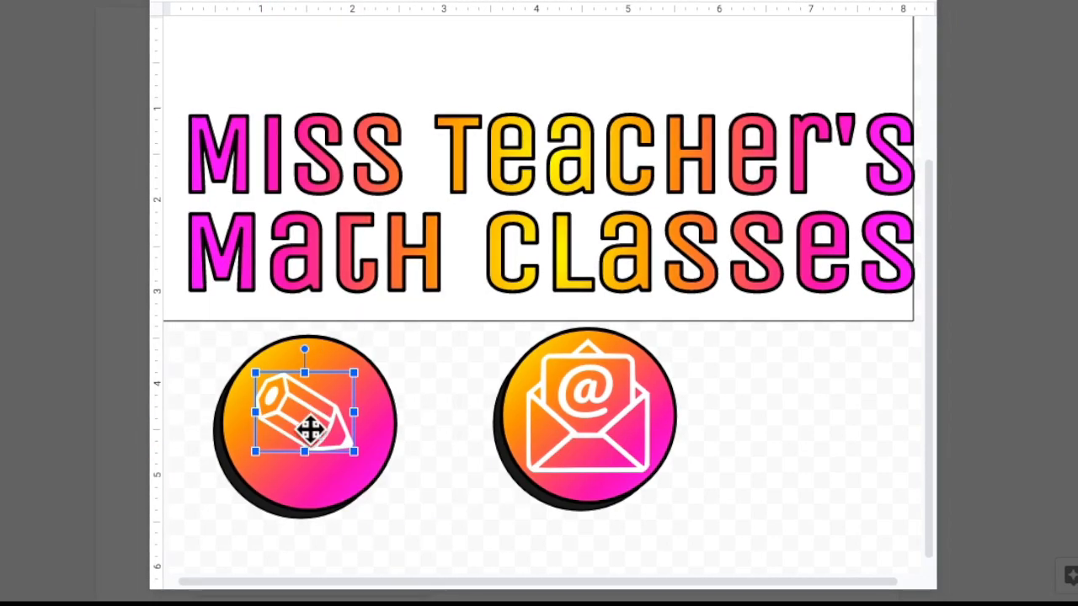
left_click(296, 439)
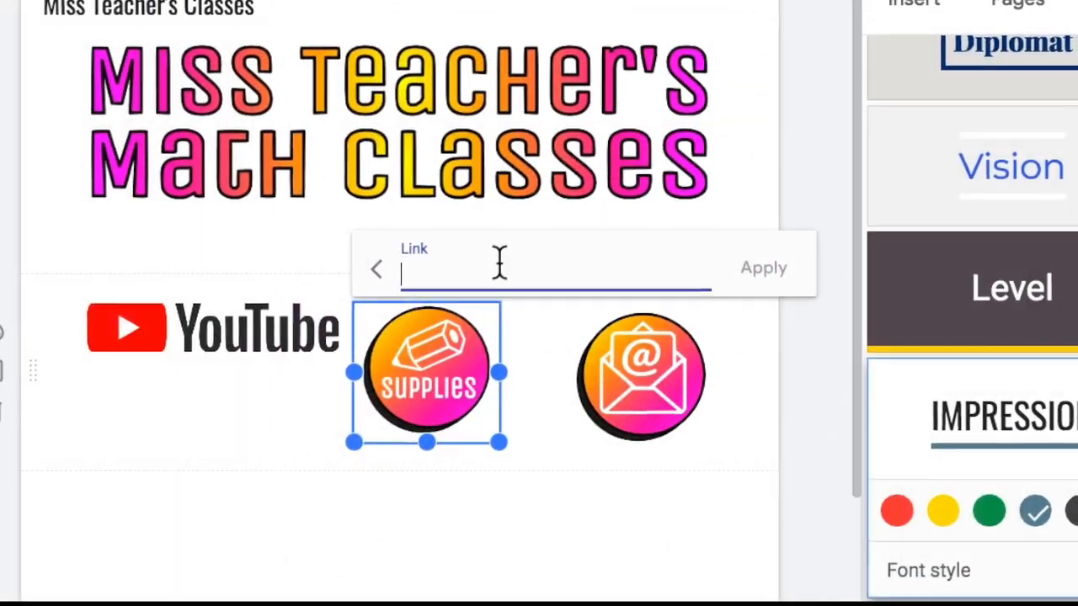
Close the empty link box, check the SUPPLIES icon's size, and select the email icon.
left_click(1012, 12)
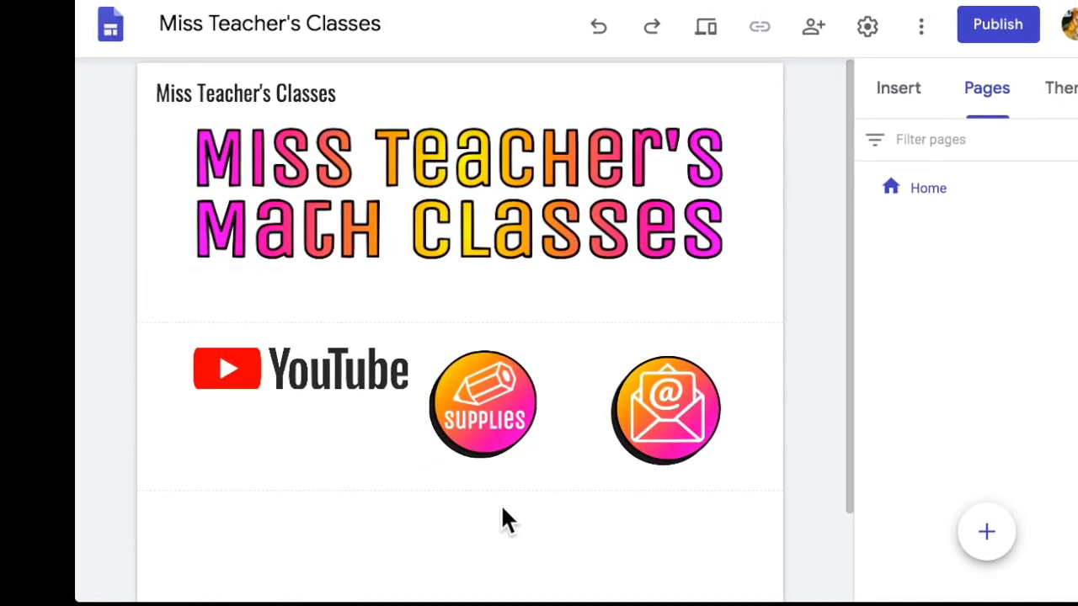
left_click_drag(543, 469, 547, 482)
left_click(547, 506)
left_click(690, 403)
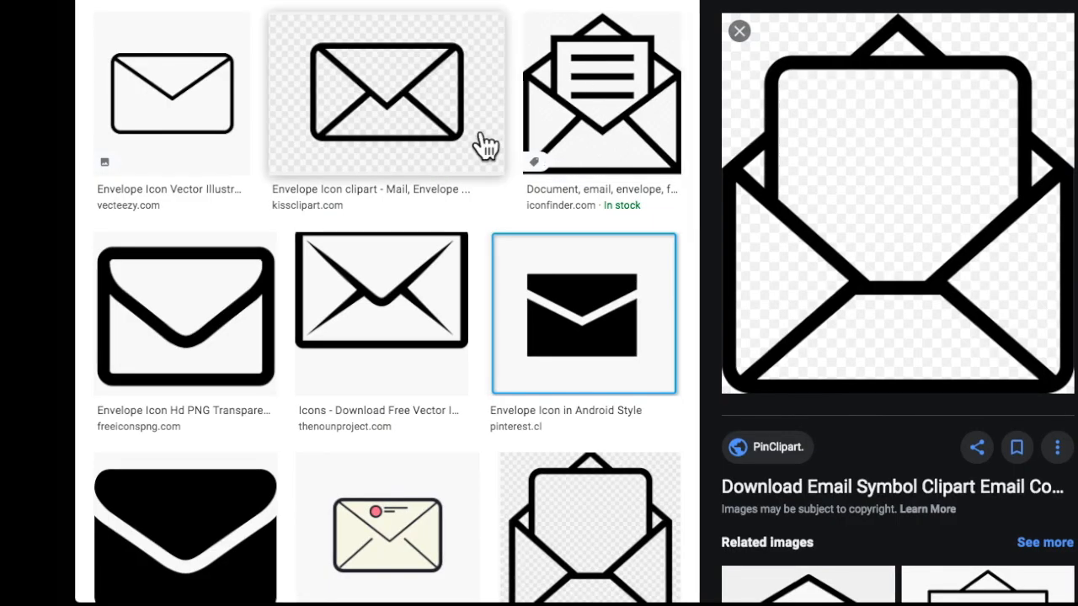
Change the image search to 'Youtube icon' and run it.
scroll(486, 148, "up", 10)
double_click(335, 31)
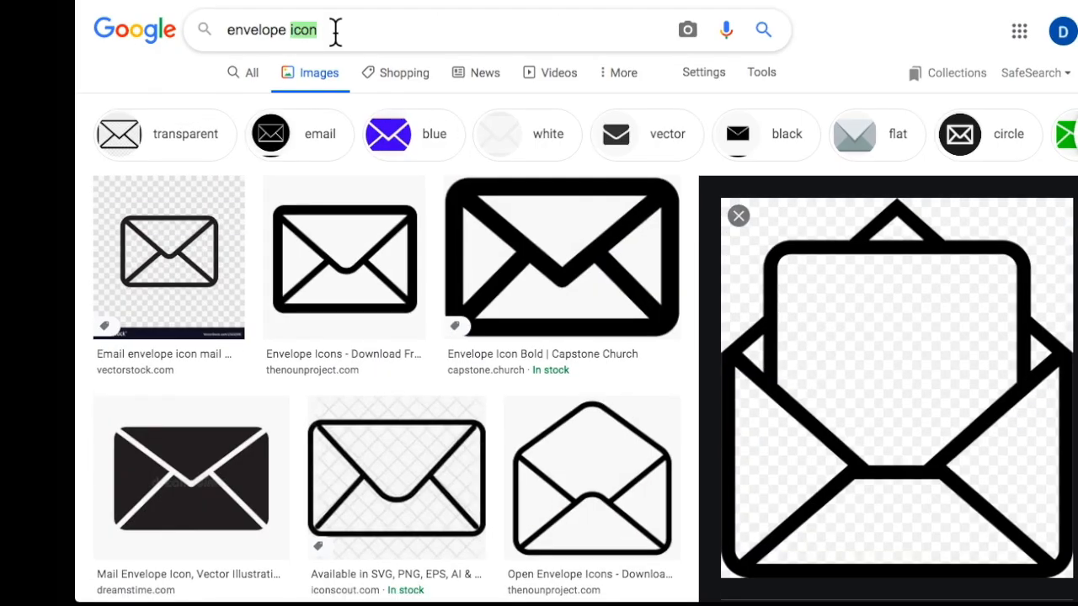
type("Youtube")
key("Return")
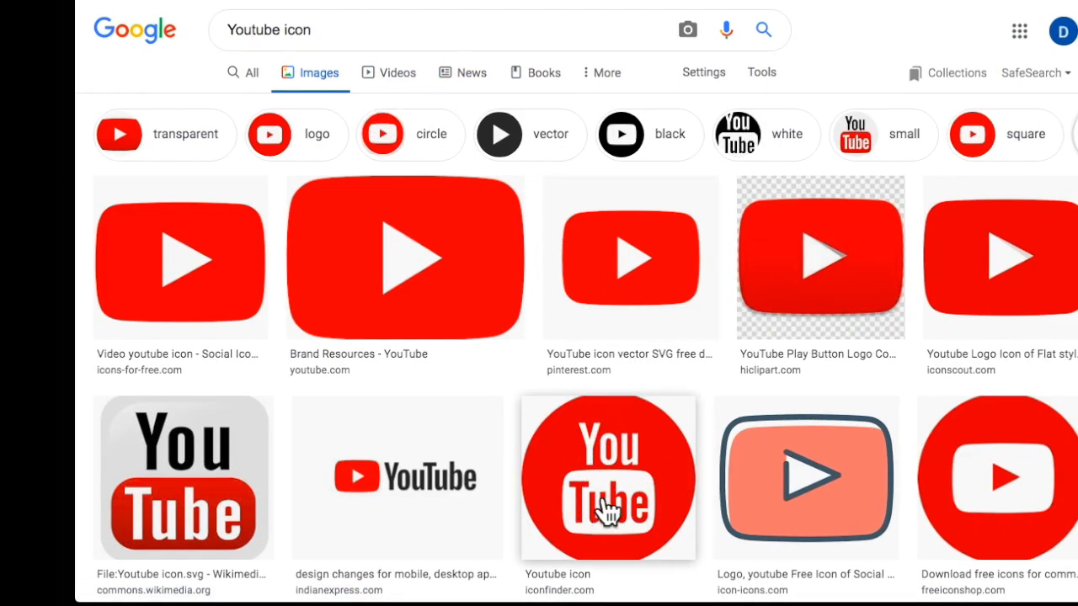
Scroll the results and open the YouTube Kids play-button icon.
scroll(606, 501, "down", 5)
scroll(610, 488, "down", 10)
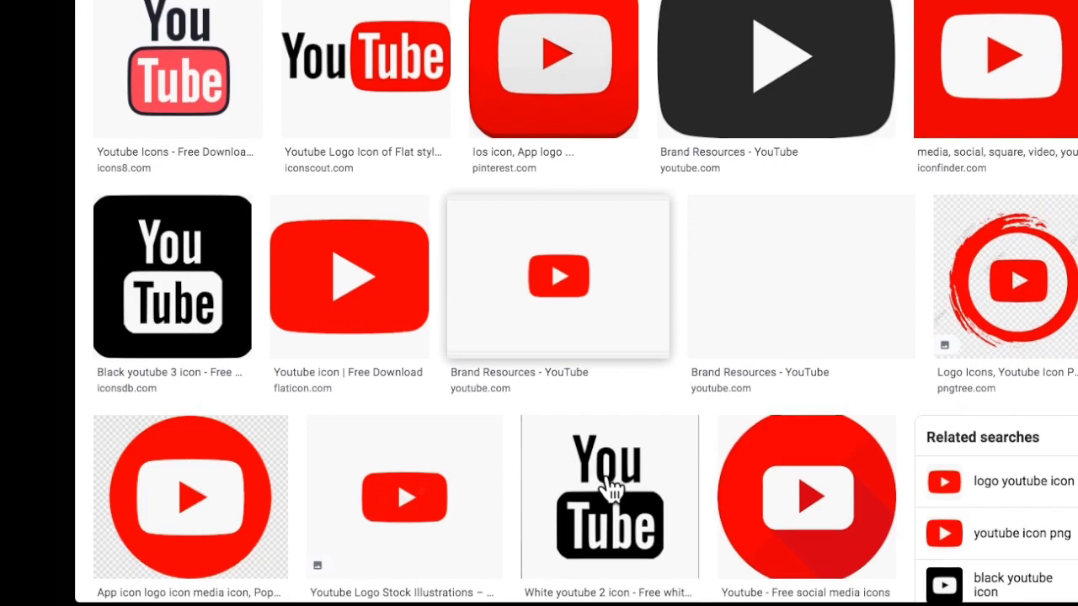
scroll(610, 488, "down", 6)
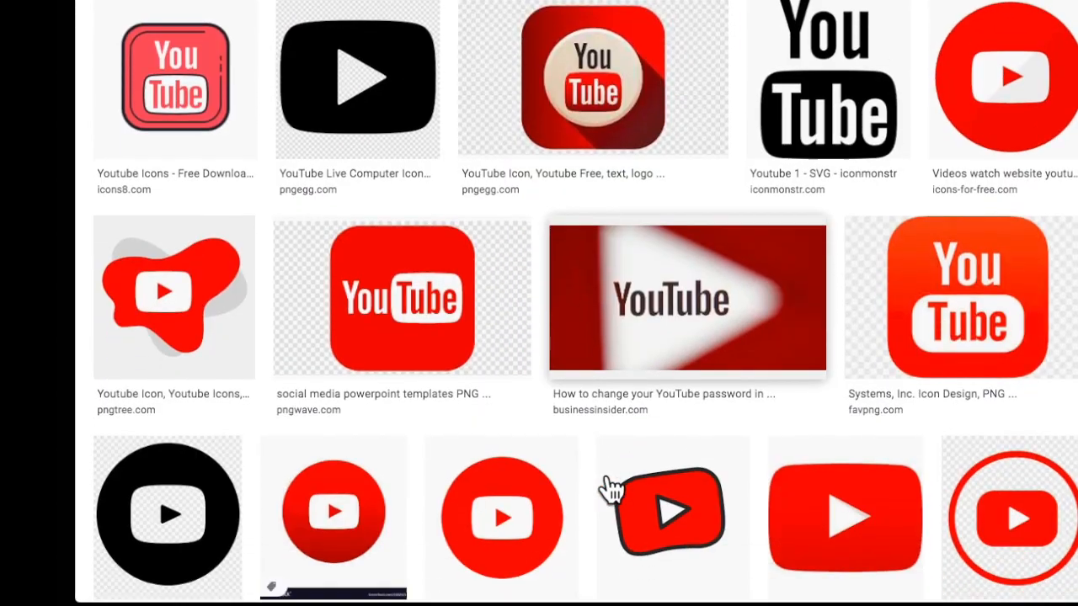
scroll(610, 488, "down", 1)
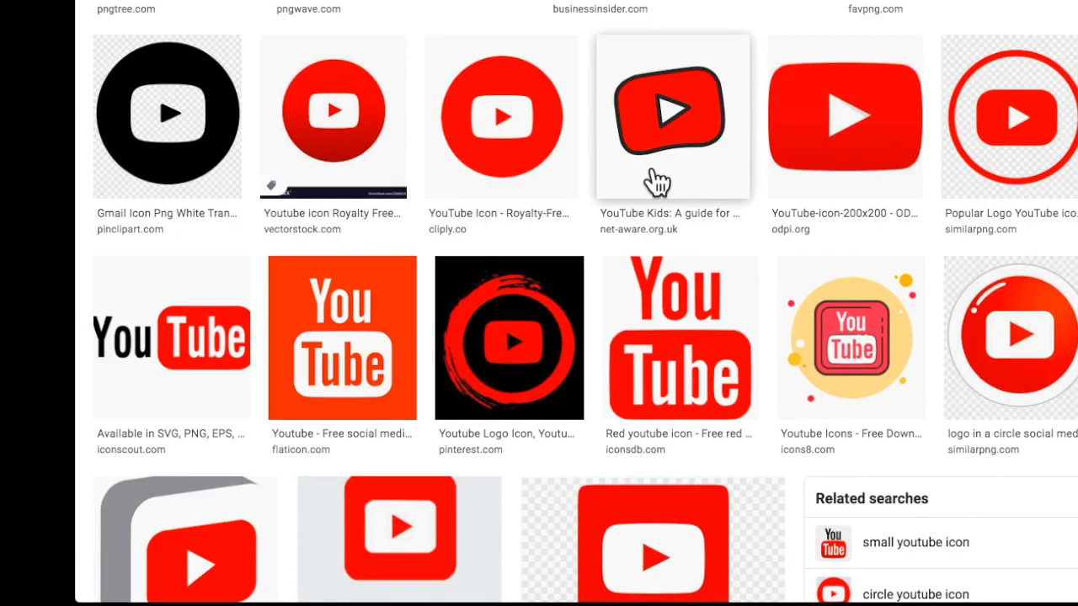
scroll(658, 179, "up", 9)
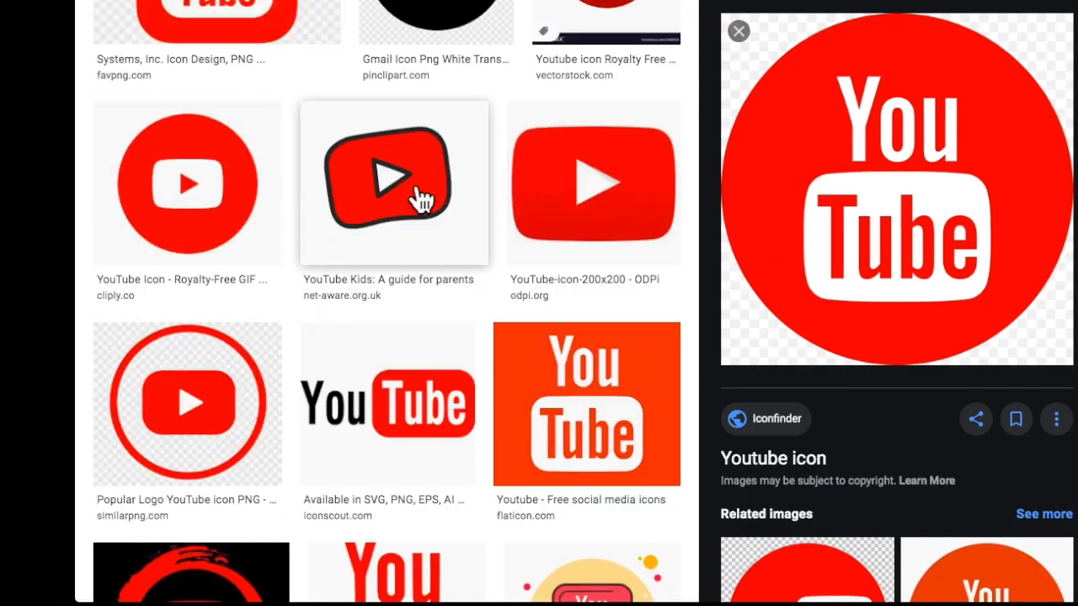
left_click(421, 200)
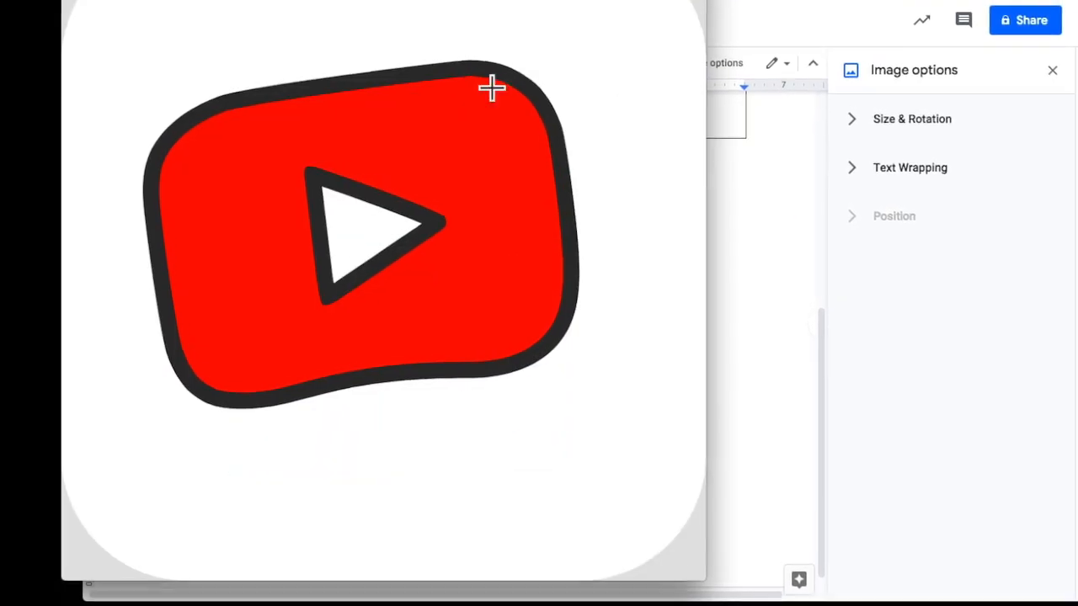
Remove the red fill from the YouTube Kids play icon using Instant Alpha.
left_click_drag(468, 200, 482, 243)
left_click(344, 97)
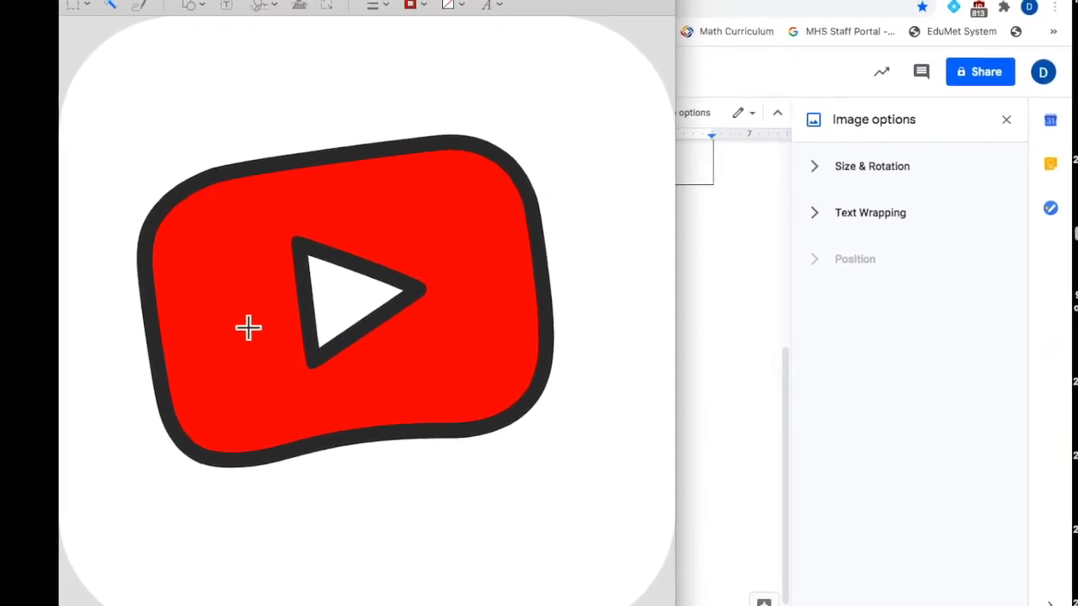
key("Delete")
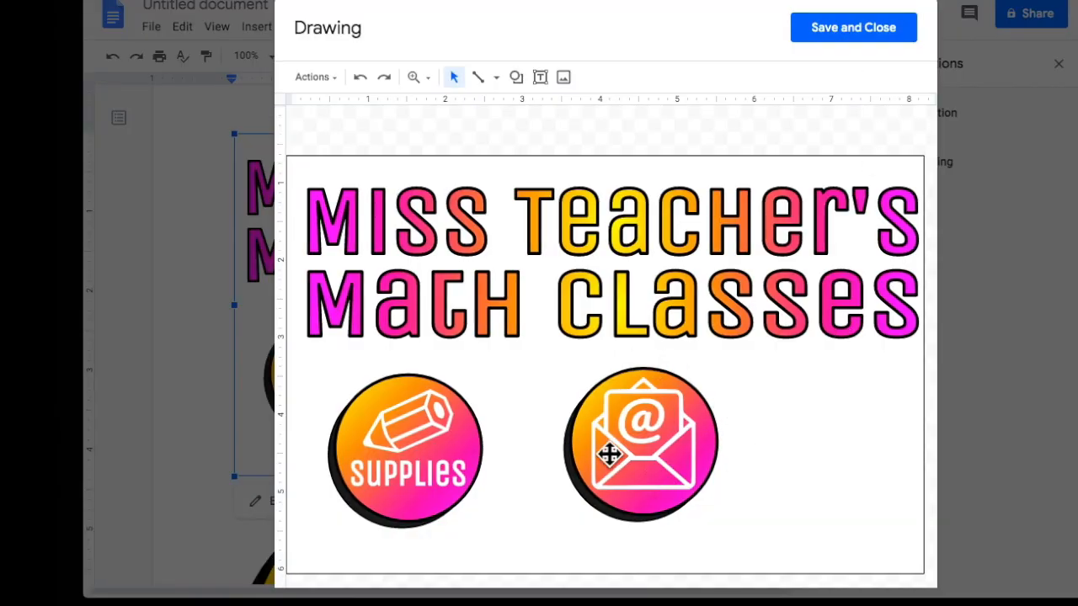
Duplicate the email circle into a third circle and delete its envelope.
left_click(469, 509)
left_click_drag(597, 436, 542, 435)
key("ctrl+d")
left_click_drag(644, 469, 802, 455)
left_click(758, 551)
left_click(748, 427)
key("Delete")
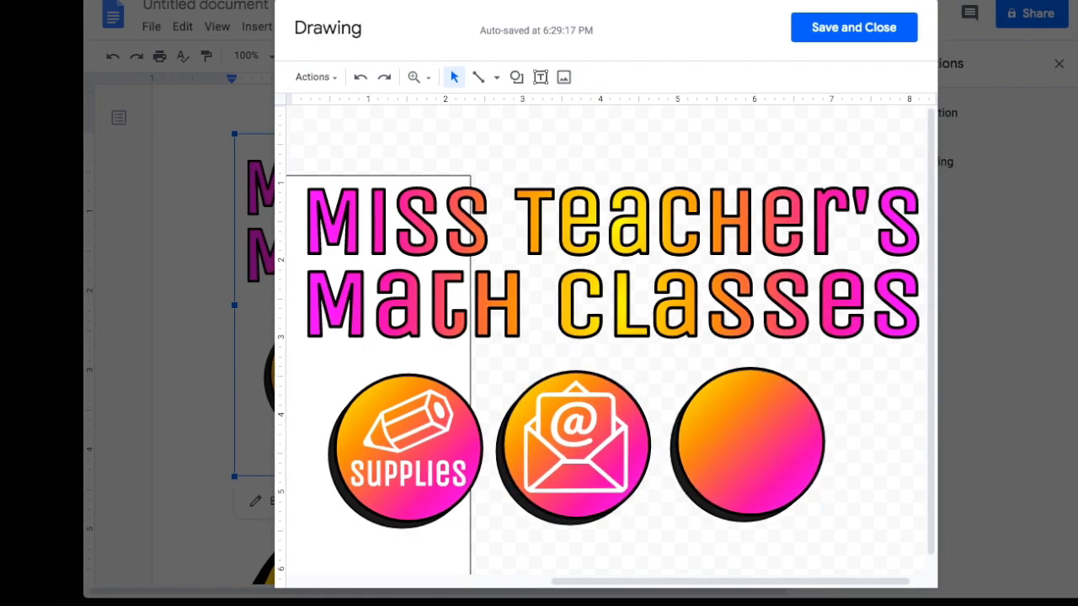
Paste the play-button image into the drawing and crop its top, right and bottom edges.
key("ctrl+v")
scroll(823, 511, "right", 1)
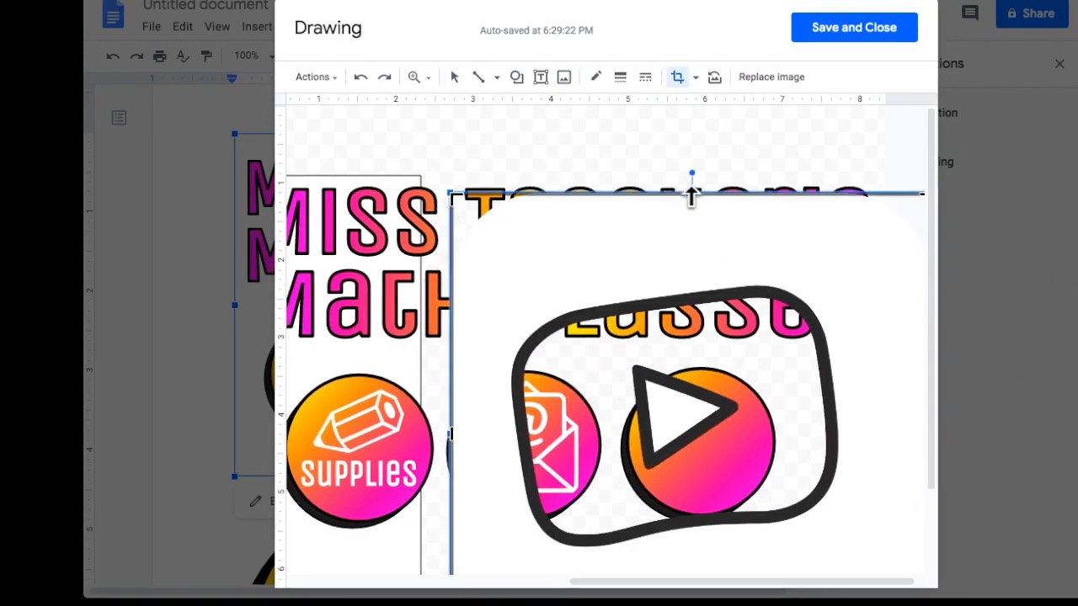
left_click_drag(690, 193, 690, 279)
key("Return")
left_click_drag(711, 546, 626, 417)
left_click(678, 77)
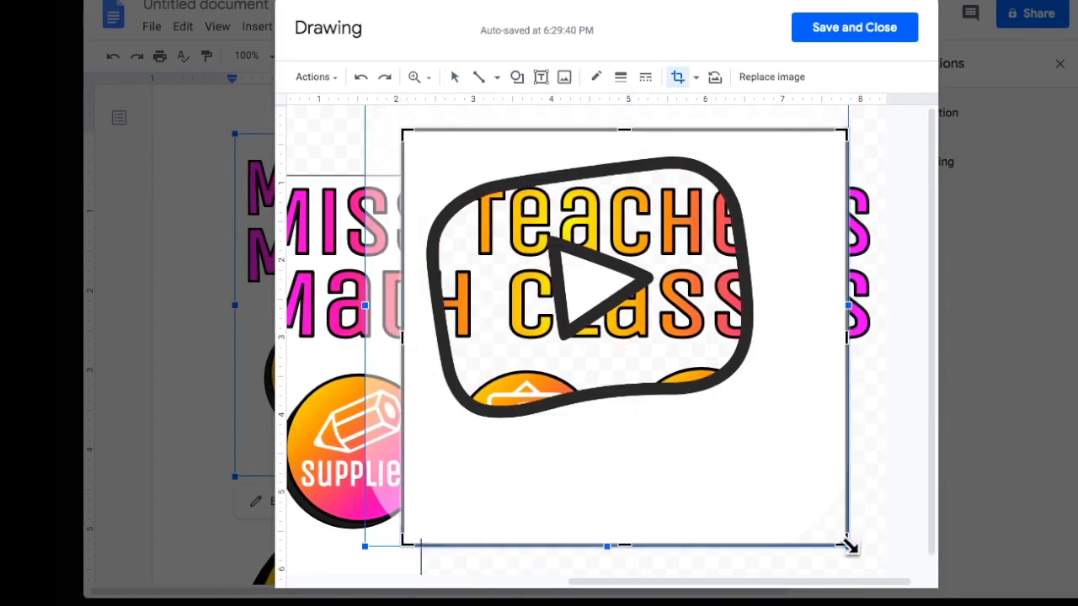
left_click_drag(848, 545, 779, 459)
key("Return")
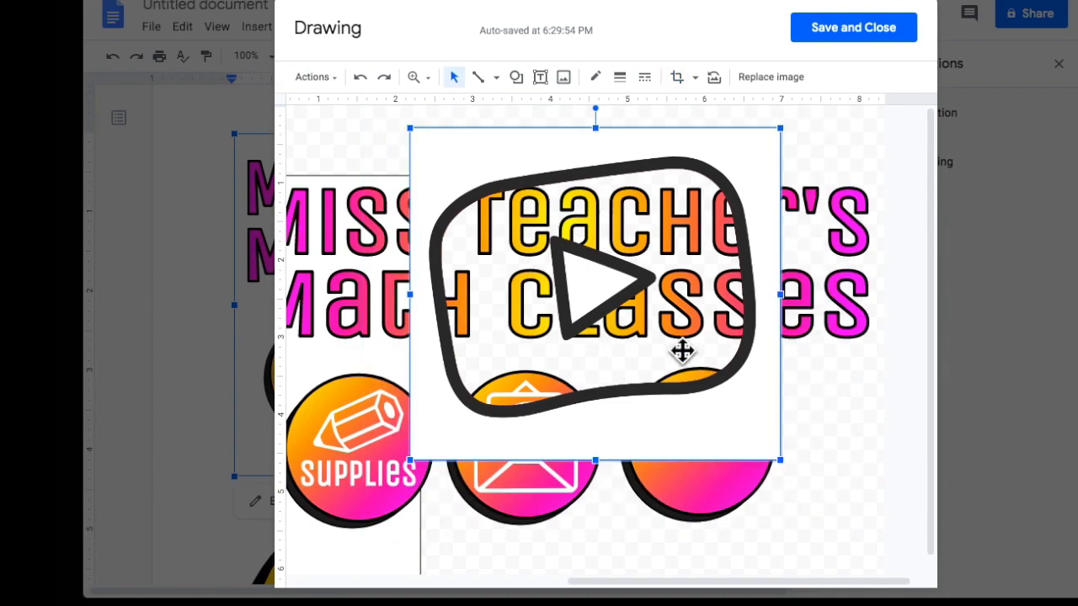
left_click_drag(593, 341, 462, 243)
Enlarge the gradient shape and position the enlarged play-button image over it.
left_click(702, 472)
left_click_drag(373, 132, 373, 132)
left_click_drag(570, 303, 676, 436)
left_click_drag(760, 159, 786, 135)
left_click_drag(639, 370, 630, 382)
left_click_drag(378, 146, 363, 135)
left_click_drag(590, 337, 602, 336)
left_click_drag(788, 506, 802, 516)
scroll(750, 387, "up", 5)
scroll(705, 375, "down", 3)
left_click(614, 308)
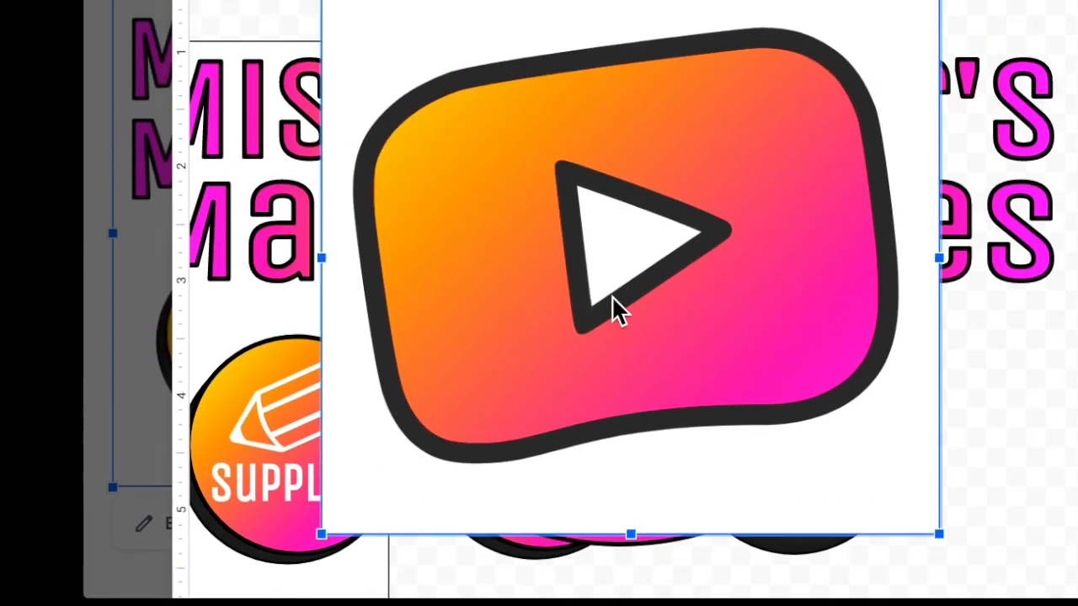
scroll(613, 308, "up", 1)
Screenshot the gradient YouTube icon and erase its white background with Instant Alpha.
key("super+shift+4")
left_click_drag(333, 6, 922, 513)
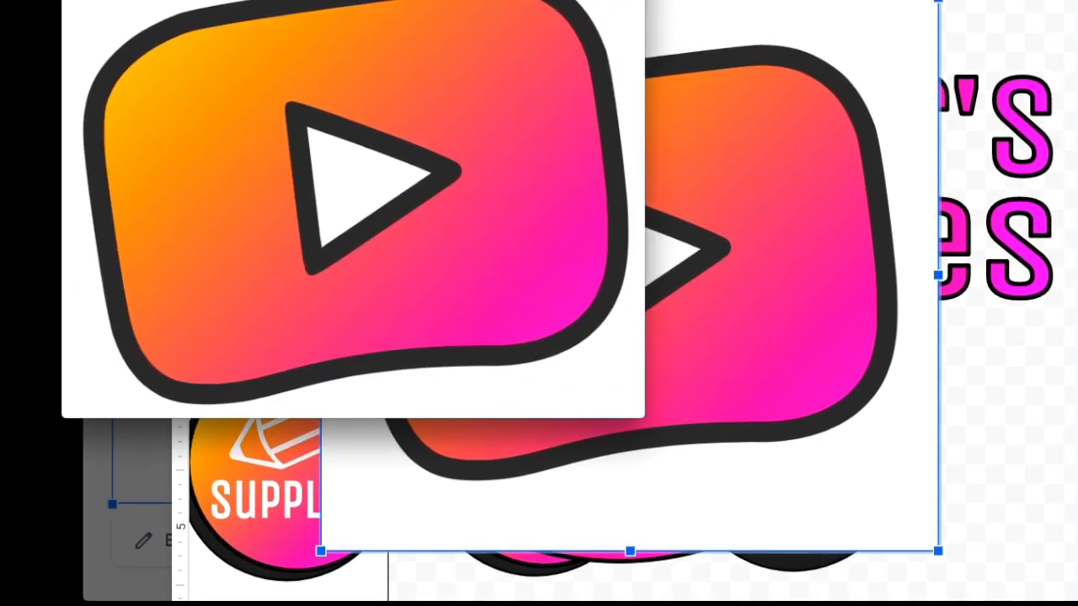
key("super+shift+a")
left_click_drag(126, 1, 161, 41)
key("Delete")
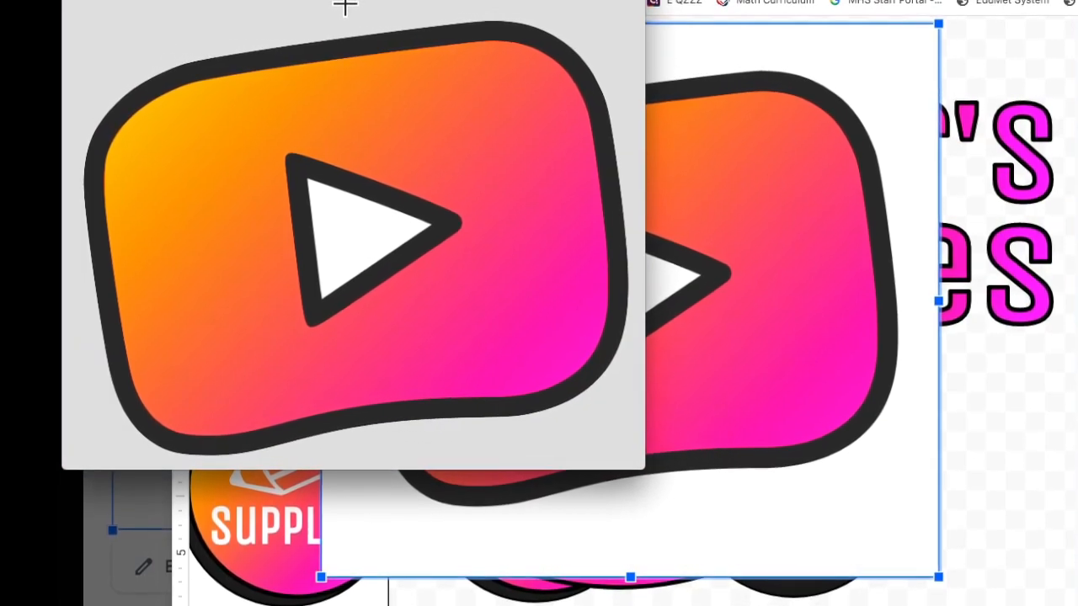
key("super+w")
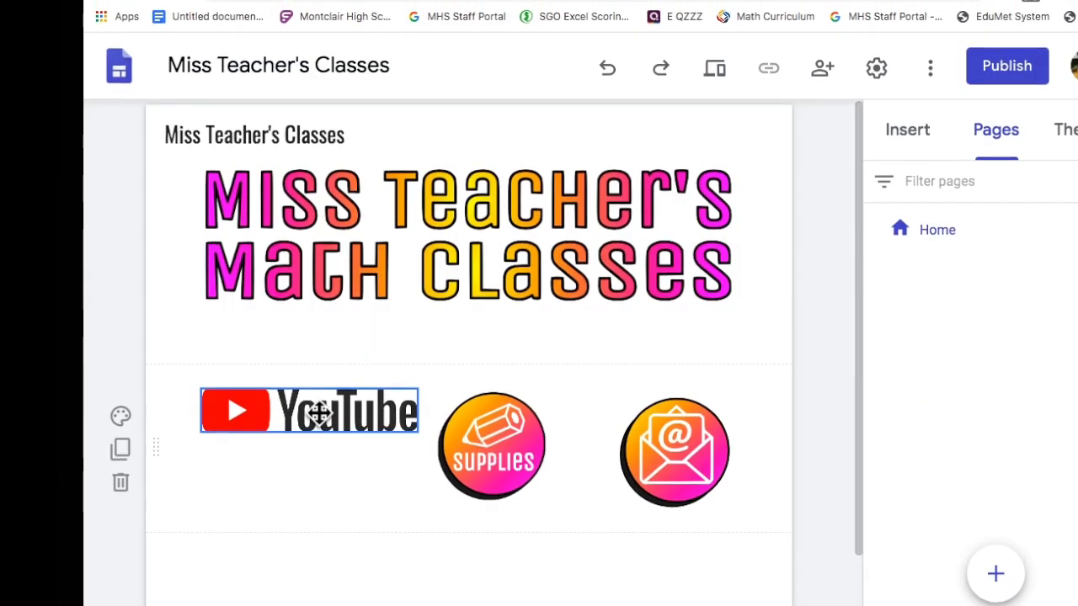
Replace the old YouTube logo with the gradient YouTube icon in the left slot.
left_click(317, 414)
key("Delete")
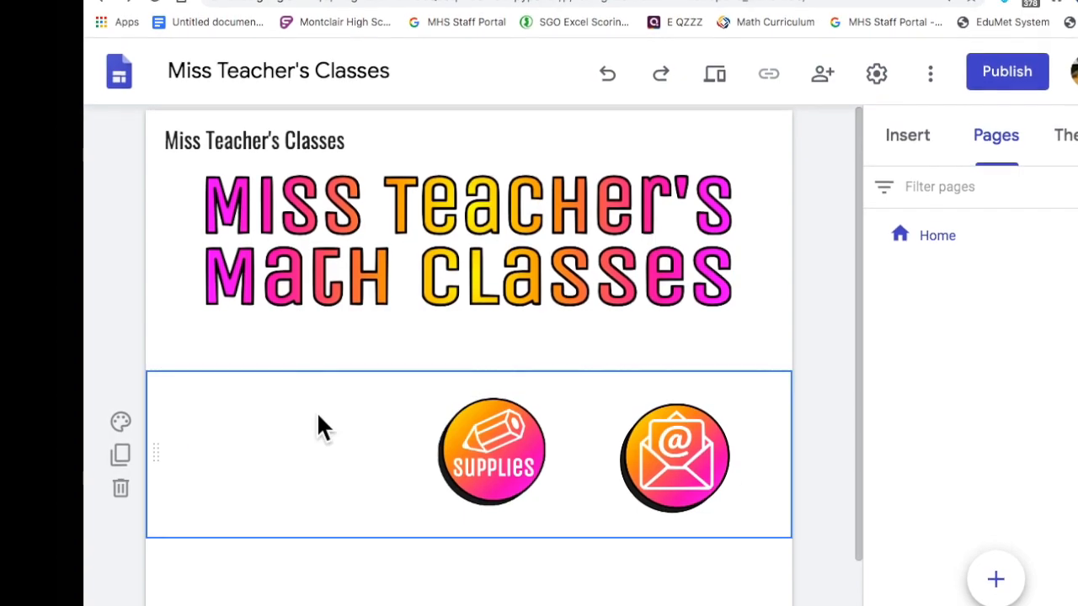
left_click_drag(1048, 202, 217, 464)
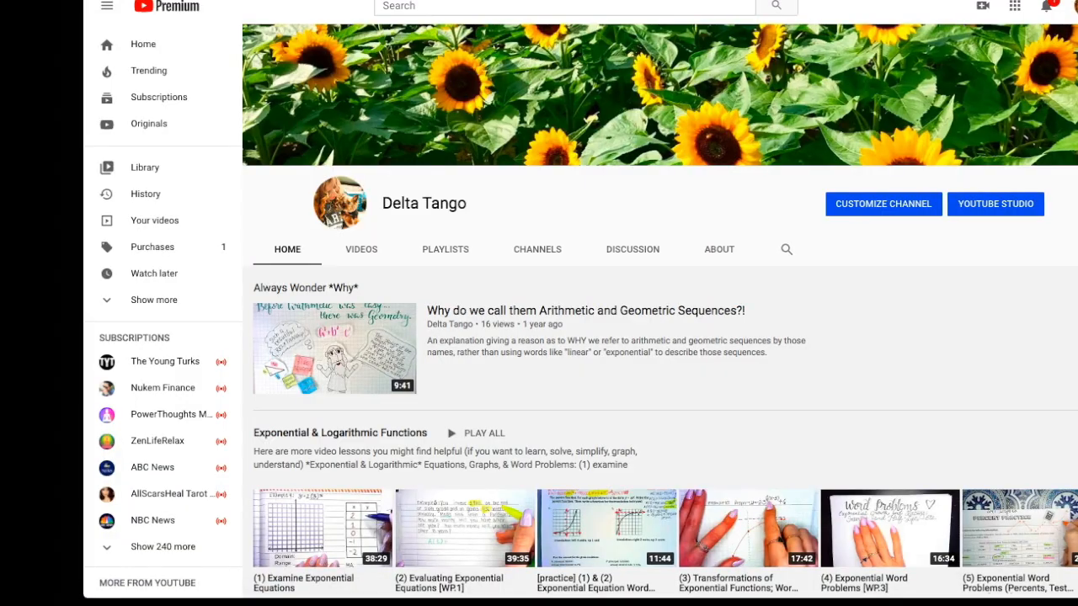
Uncrop the YouTube icon and resize it to match the other icons in the row.
left_click_drag(338, 475, 382, 475)
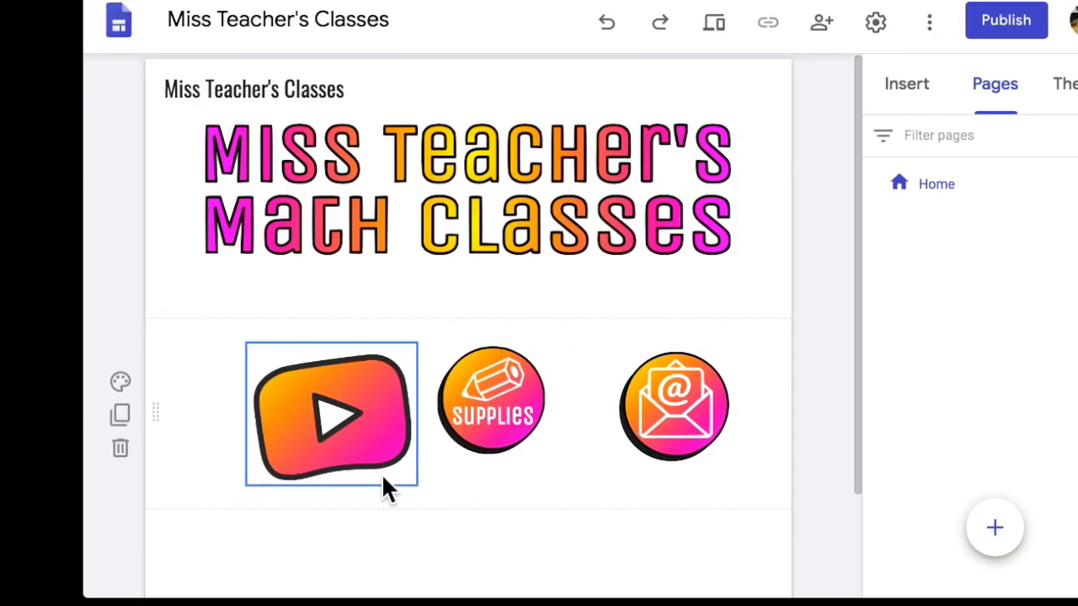
left_click_drag(245, 485, 246, 461)
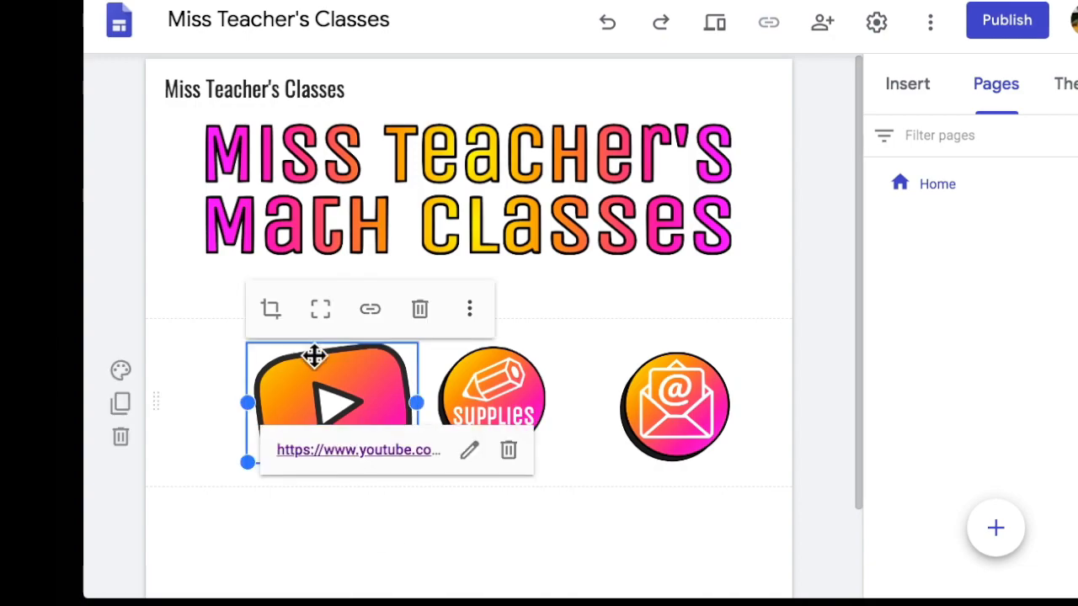
left_click(368, 468)
left_click_drag(243, 481, 258, 457)
left_click(363, 432)
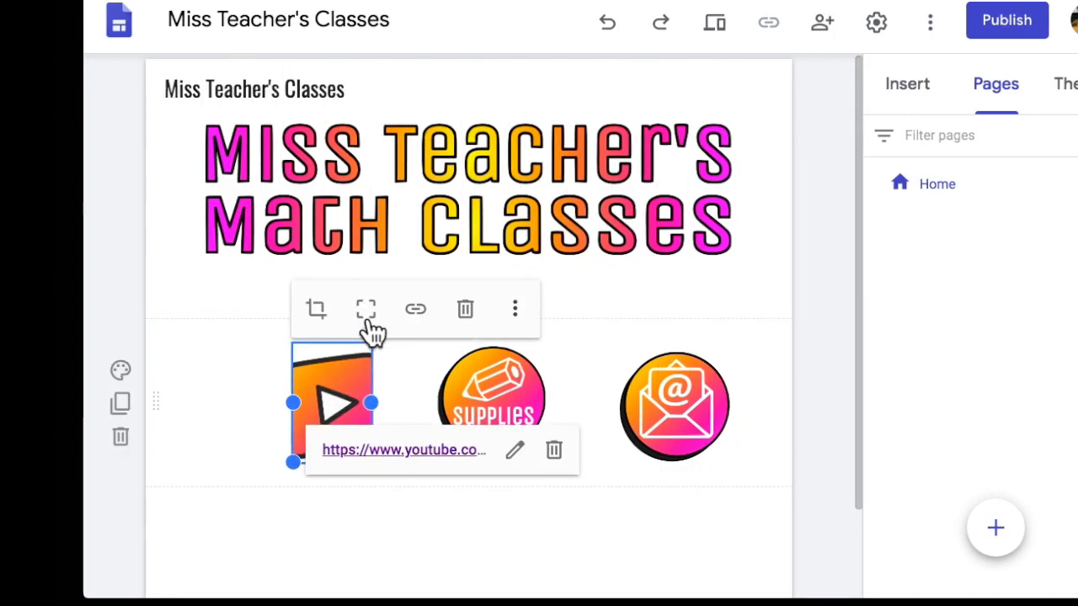
left_click(367, 311)
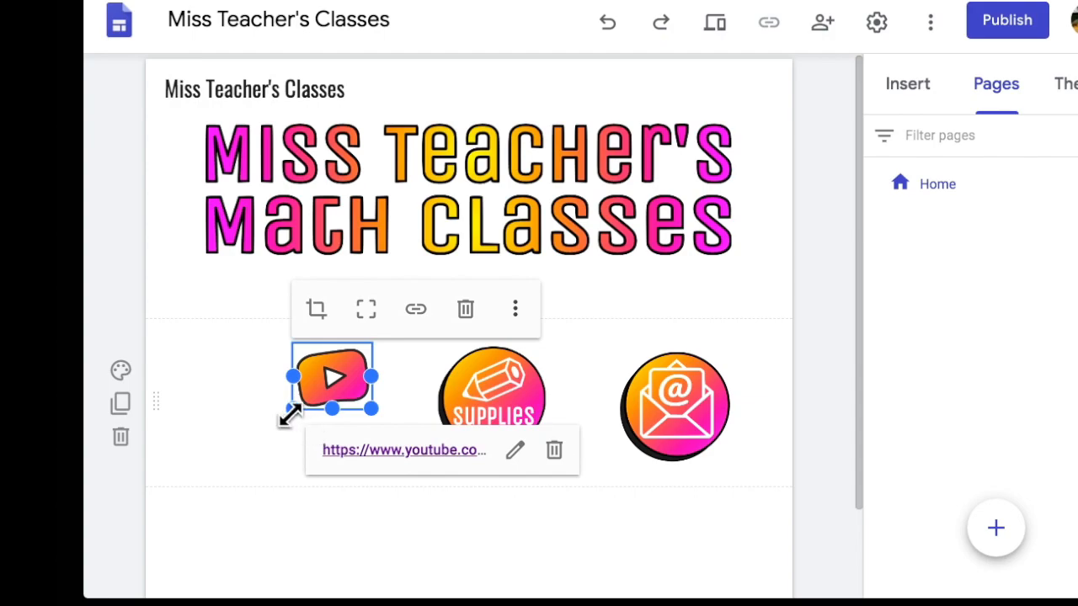
left_click_drag(292, 409, 242, 446)
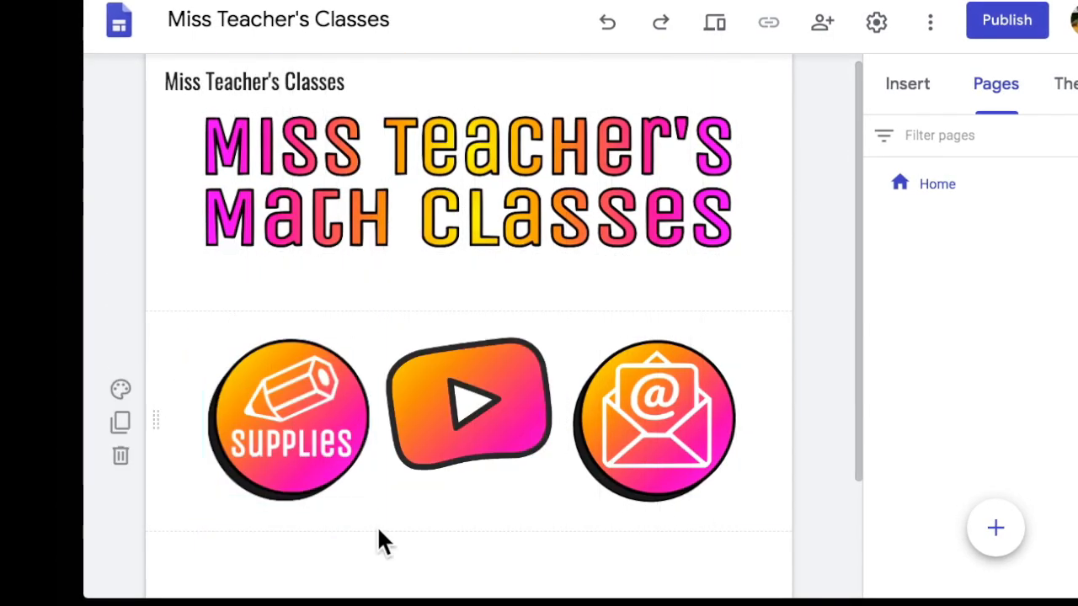
Delete the 'Classes' site name from the header, then draw a new text box in the drawing.
left_click(439, 200)
left_click(368, 70)
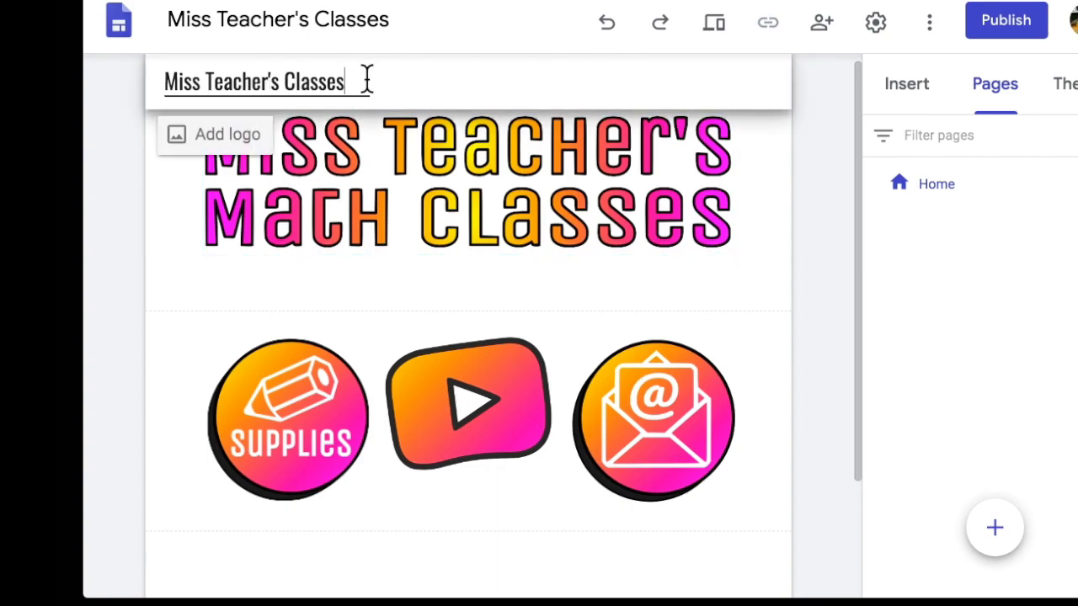
double_click(359, 81)
left_click_drag(359, 81, 153, 76)
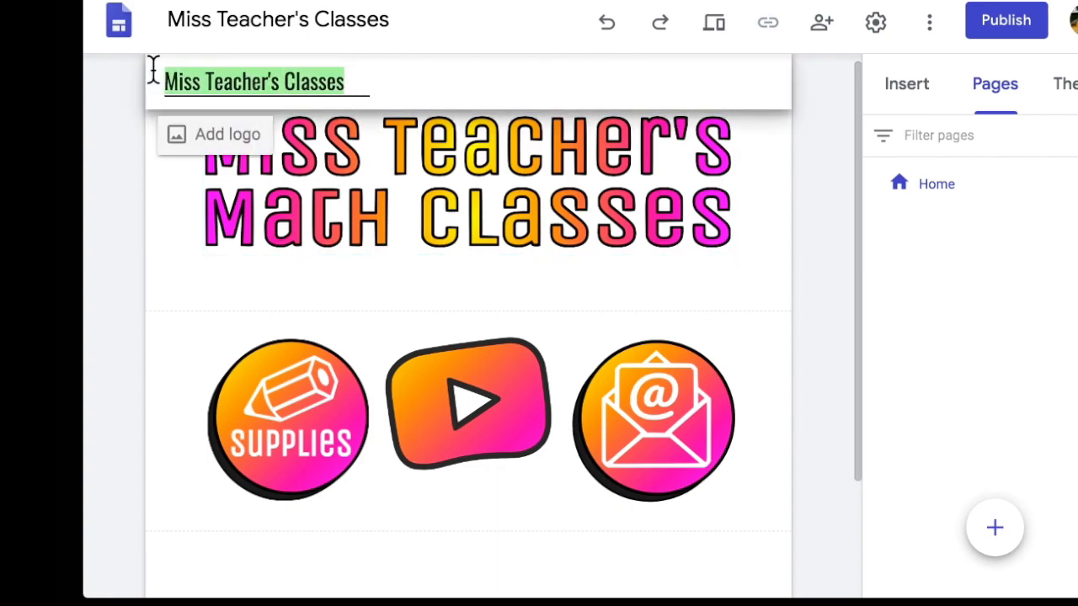
left_click(211, 22)
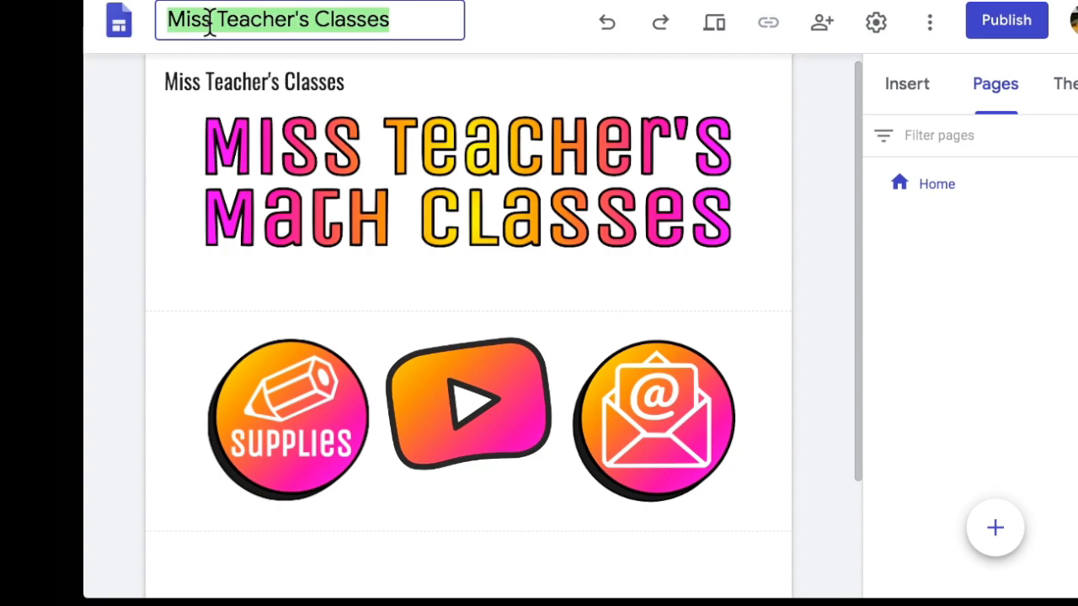
left_click(353, 19)
left_click(284, 84)
triple_click(286, 84)
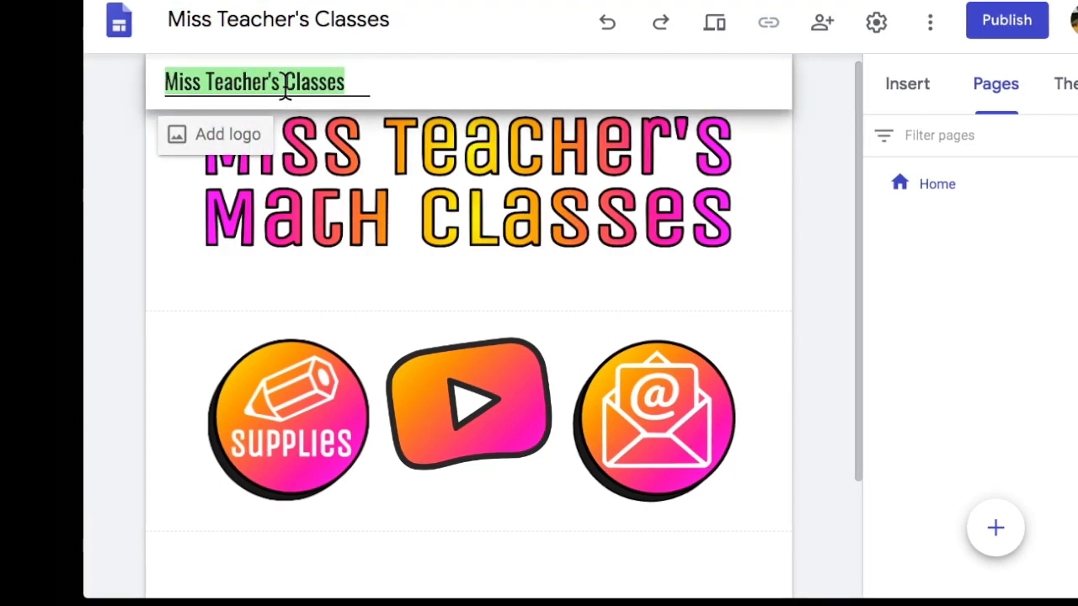
key("BackSpace")
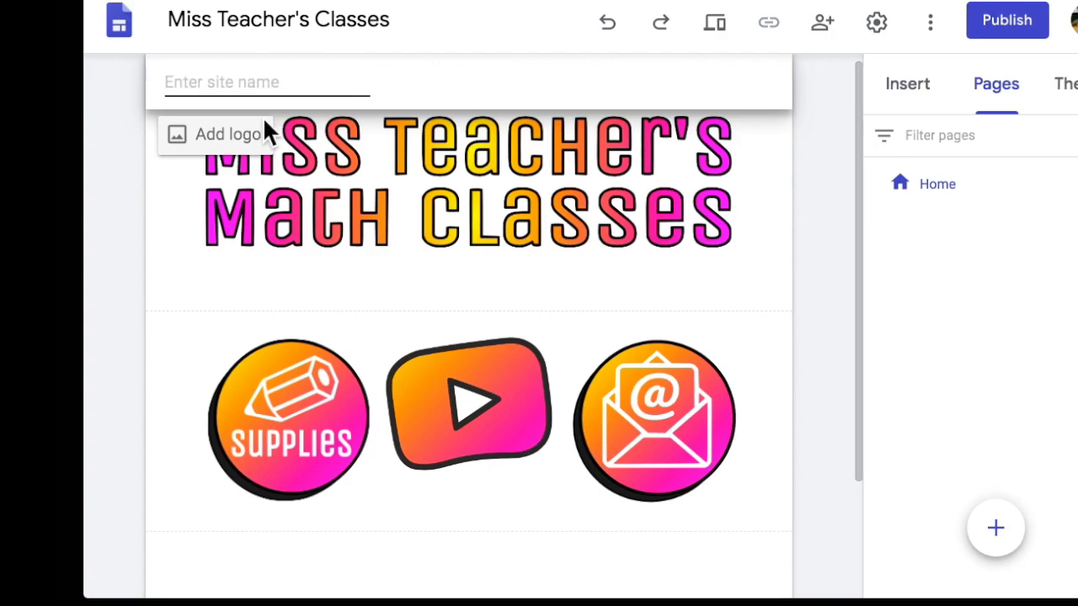
left_click(180, 206)
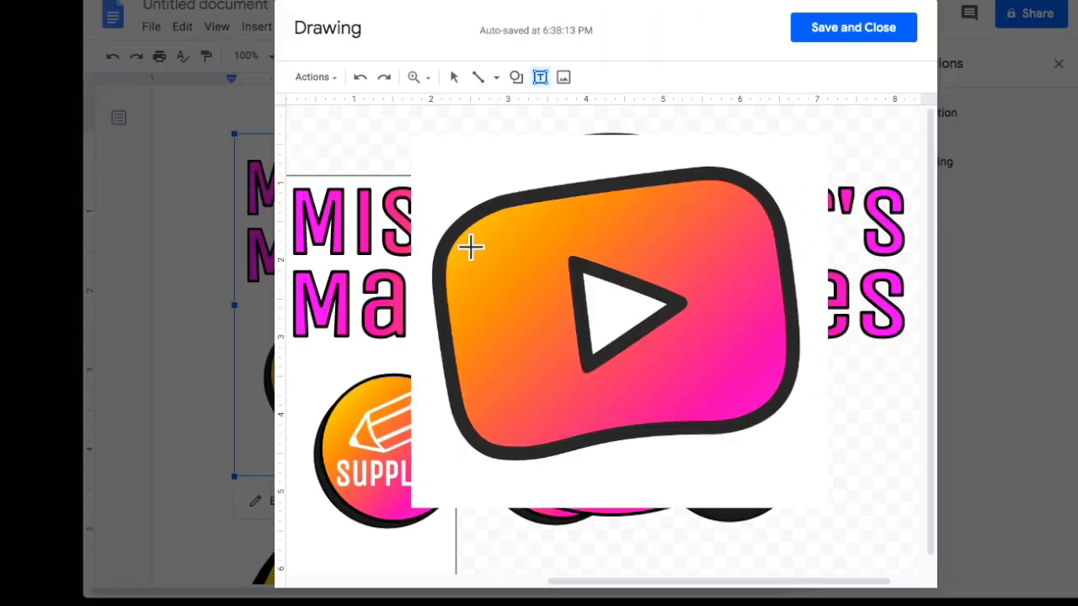
left_click_drag(428, 180, 772, 452)
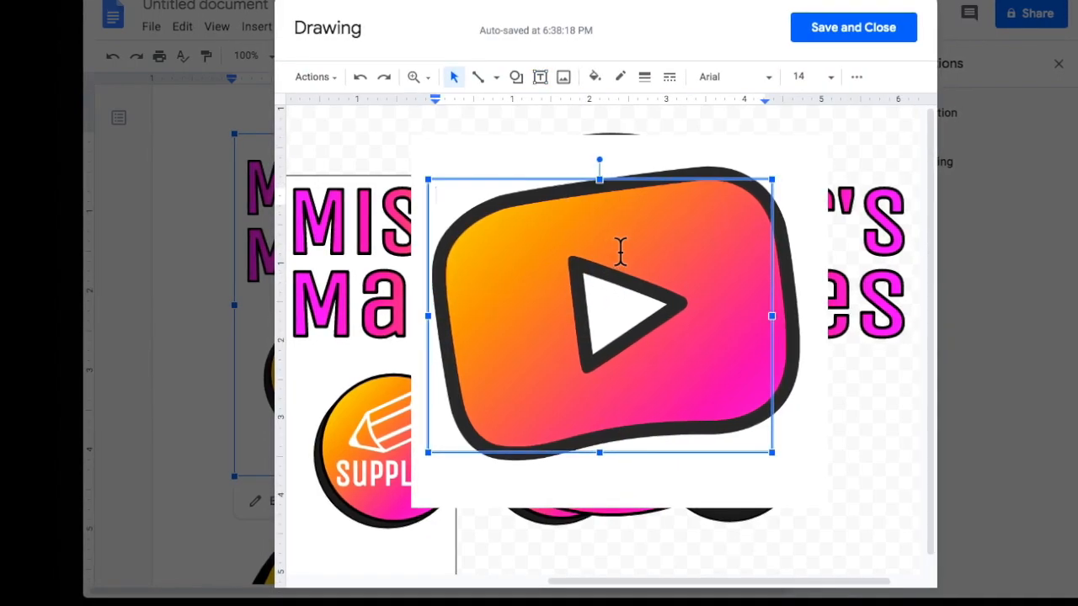
Insert the calendar emoji into the text box and set custom line spacing to .5.
key("ctrl+super+space")
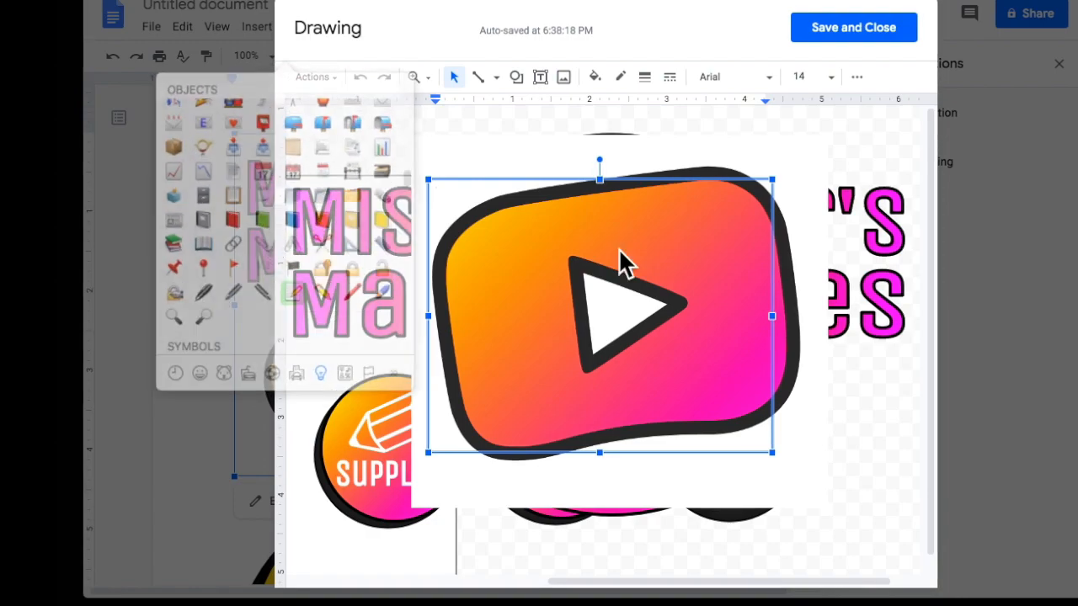
left_click(261, 159)
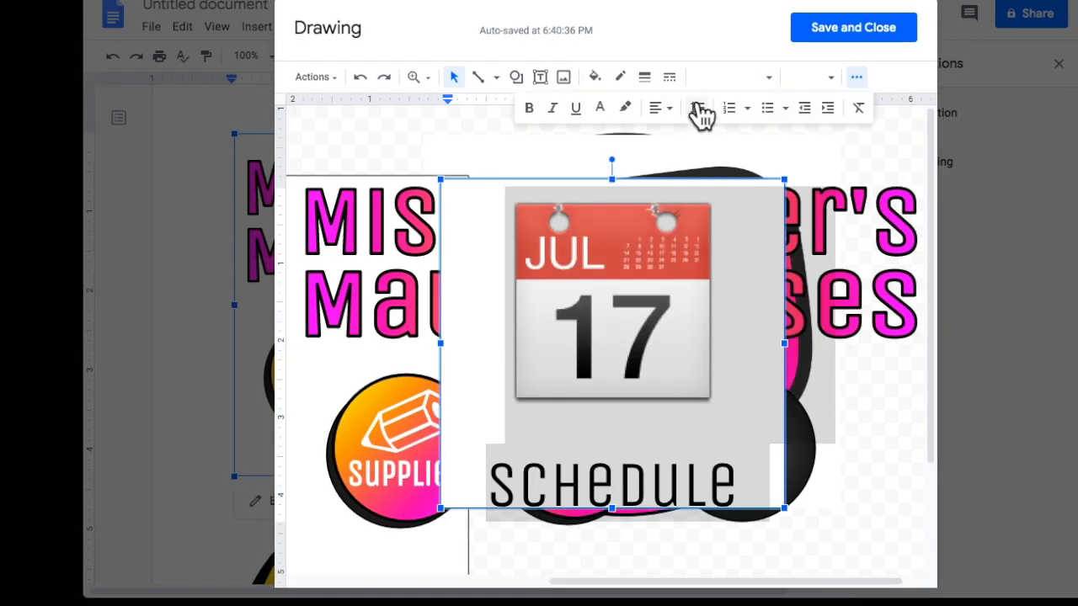
left_click(697, 110)
left_click(737, 331)
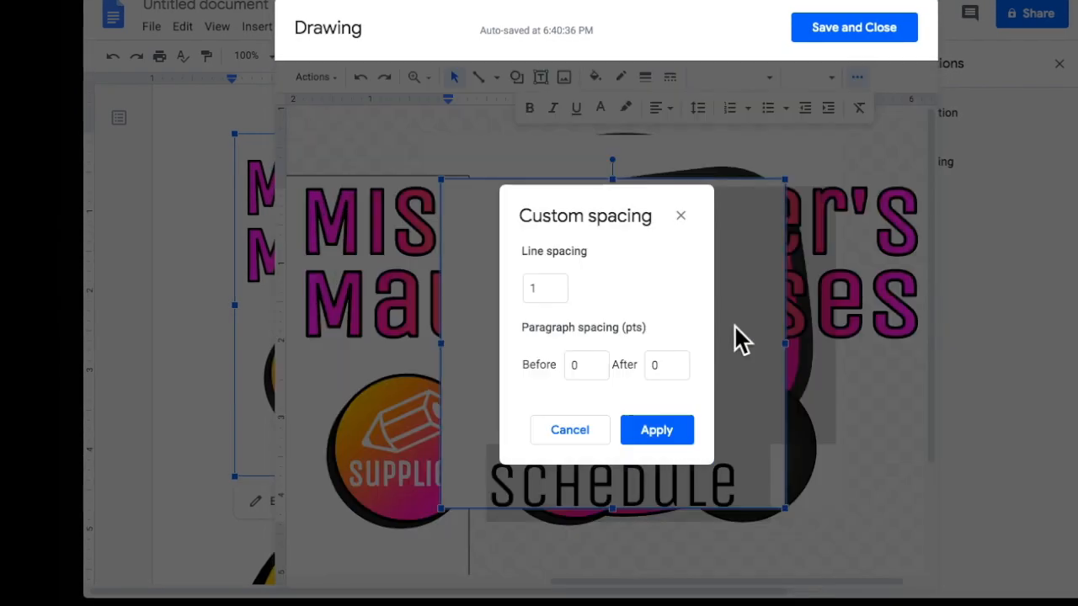
left_click(560, 288)
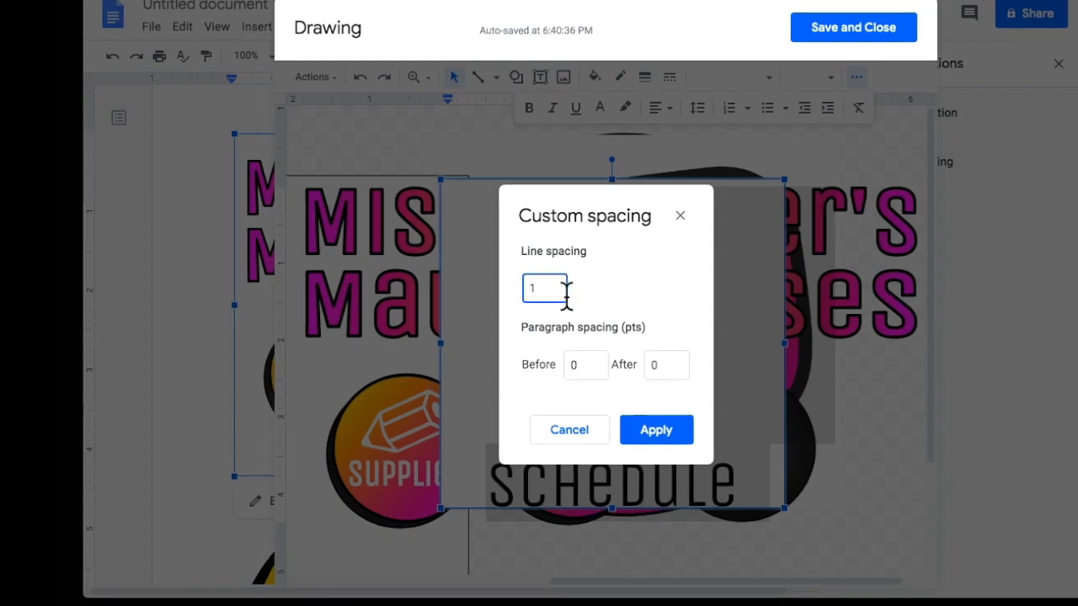
type(".5")
key("Return")
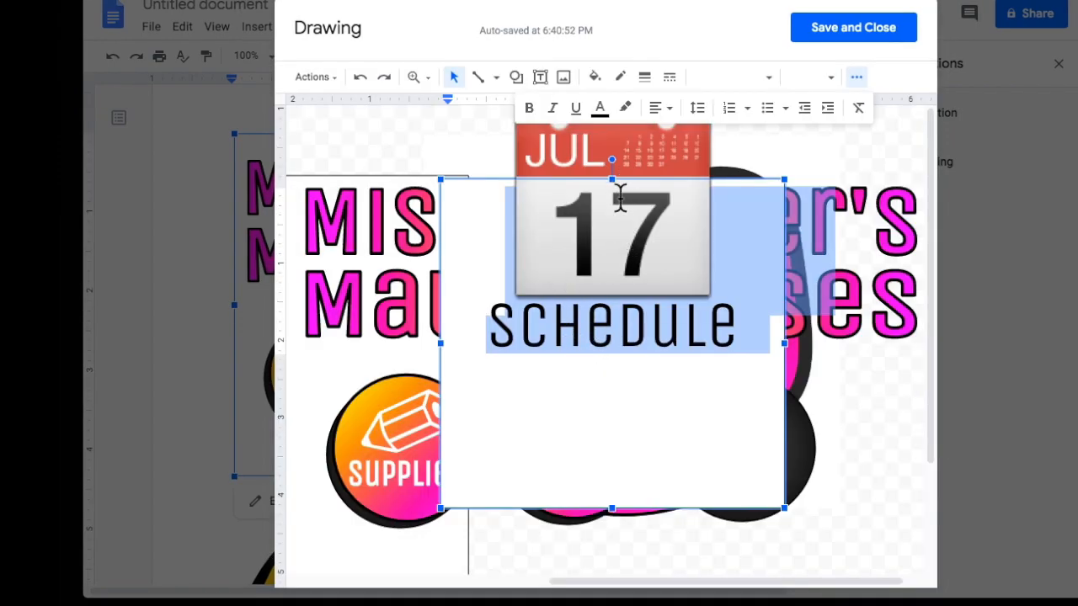
Bold the word 'schedule' below the calendar emoji and screenshot the graphic.
left_click(623, 224)
left_click(488, 239)
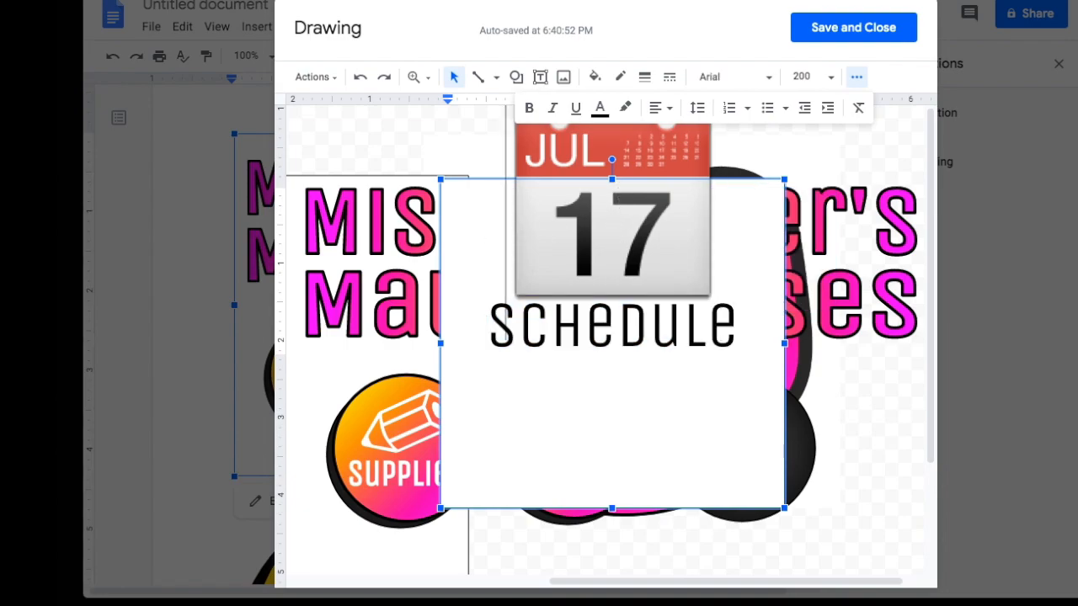
key("Return")
left_click(721, 342)
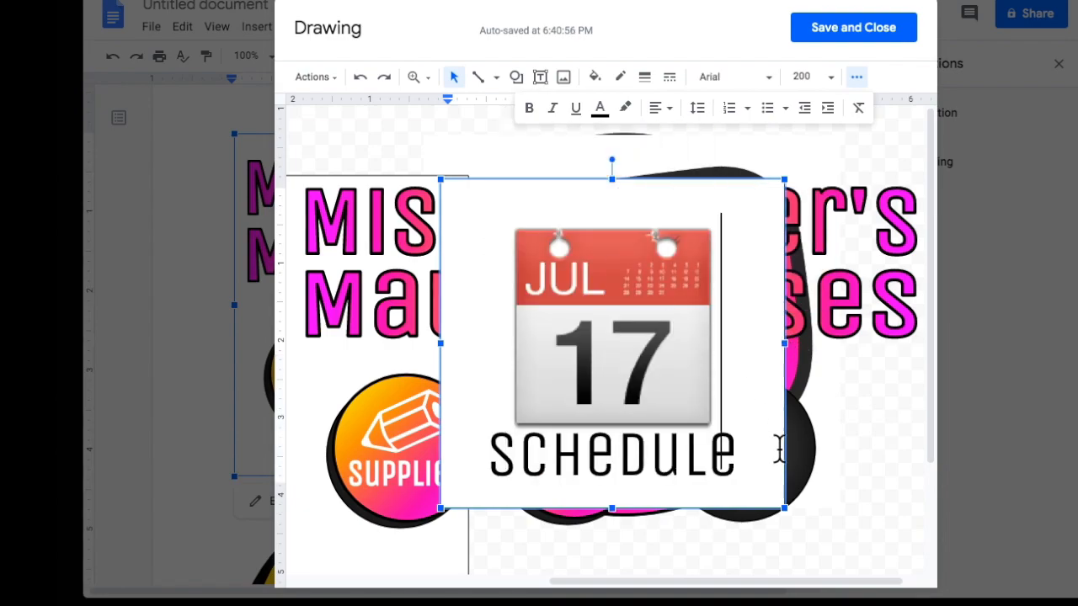
left_click(752, 458)
double_click(752, 458)
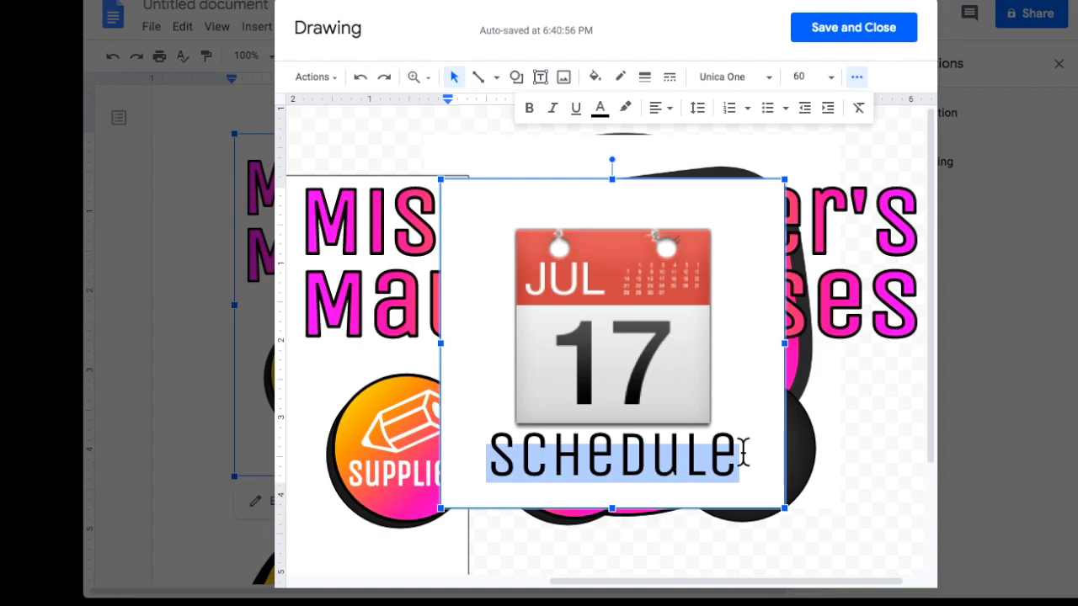
key("ctrl+b")
left_click(855, 508)
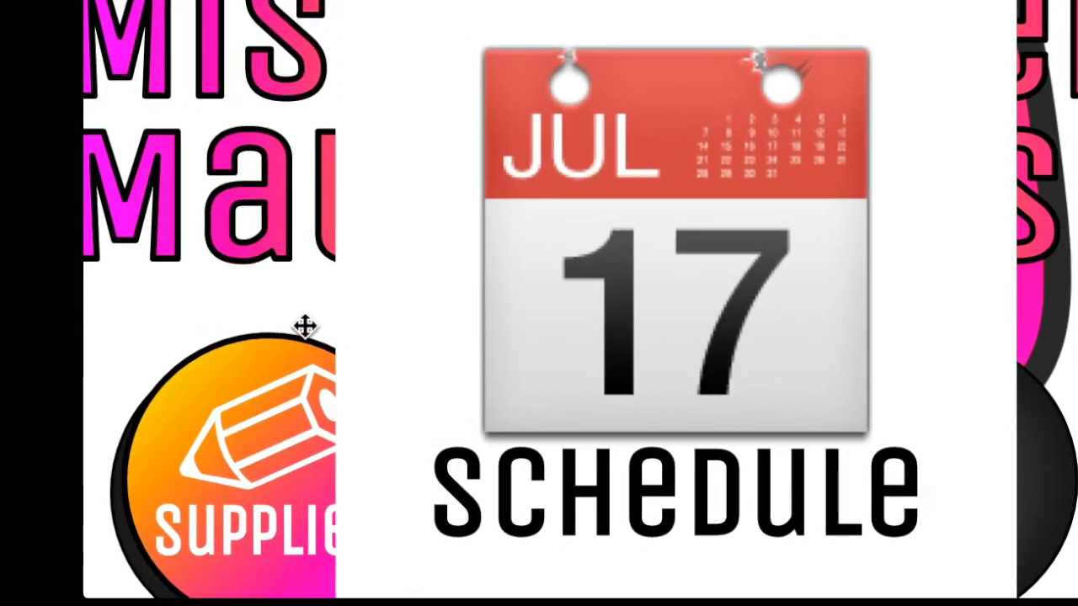
left_click_drag(379, 5, 968, 589)
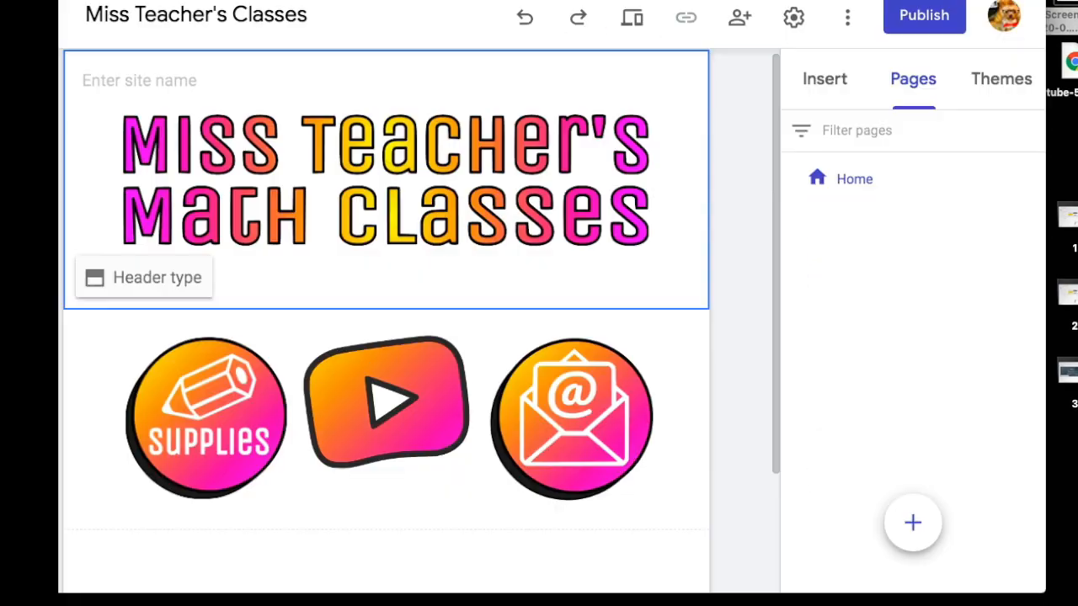
Drop the calendar Schedule screenshot into the icon row and enlarge it.
left_click_drag(1063, 21, 481, 459)
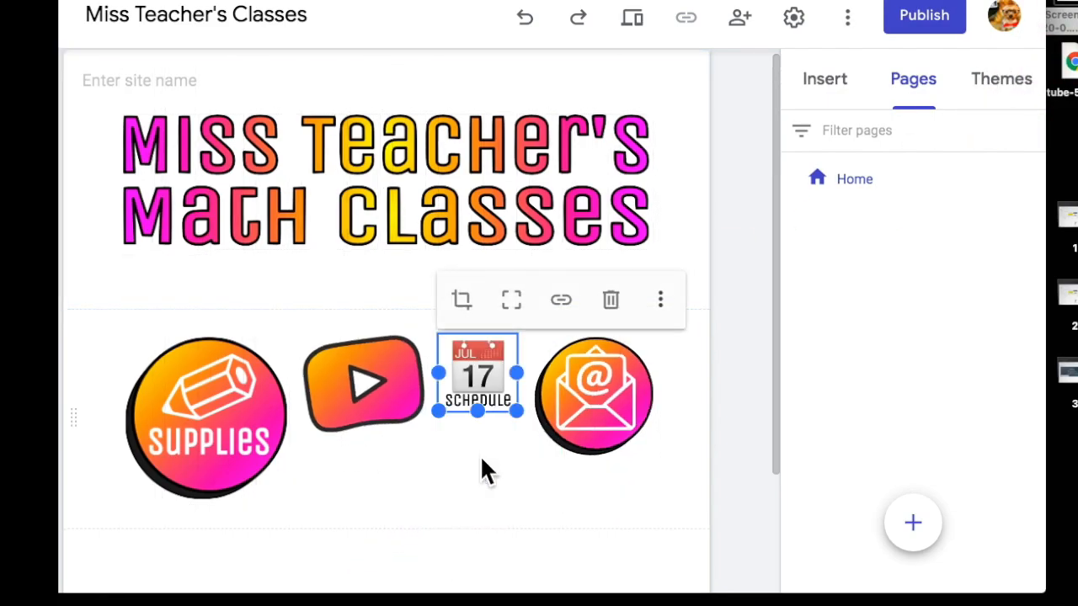
left_click_drag(514, 412, 564, 470)
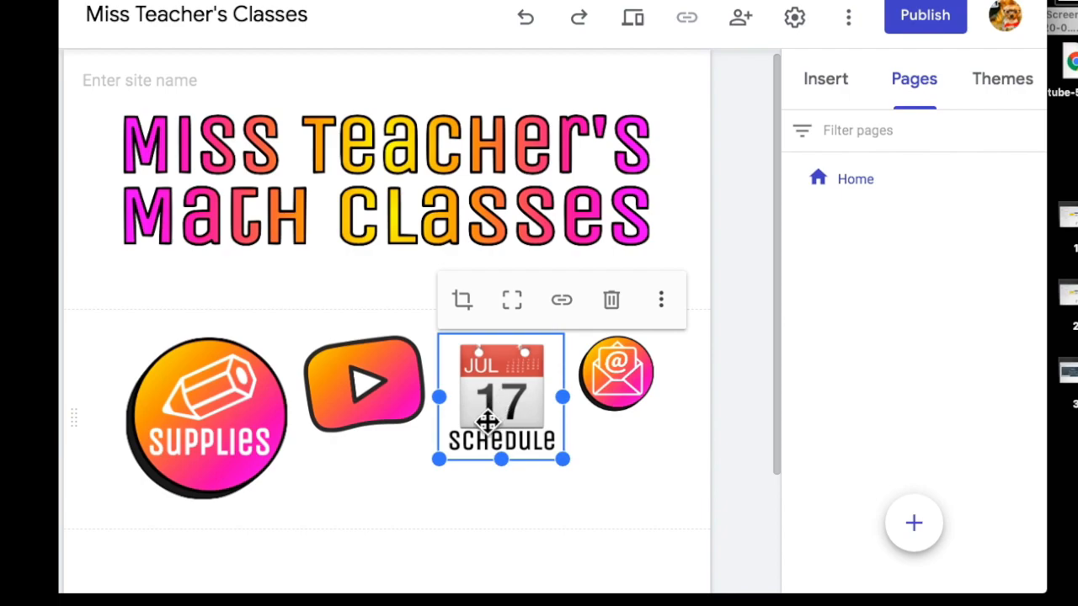
left_click(622, 495)
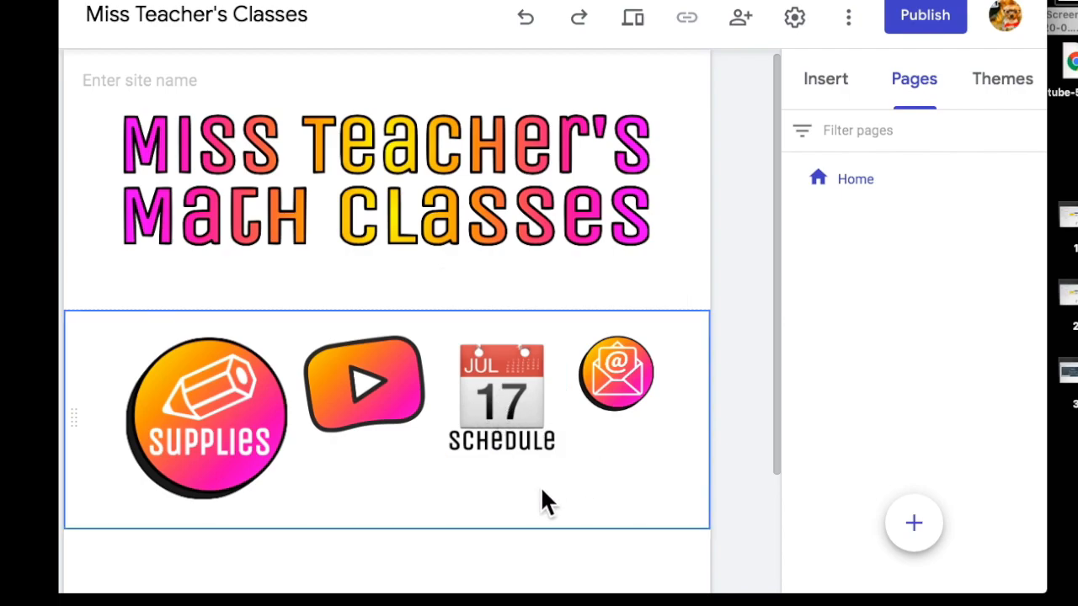
Select the calendar, YouTube and email images in turn, ending on the email icon's link settings.
left_click(497, 407)
right_click(500, 403)
key("Escape")
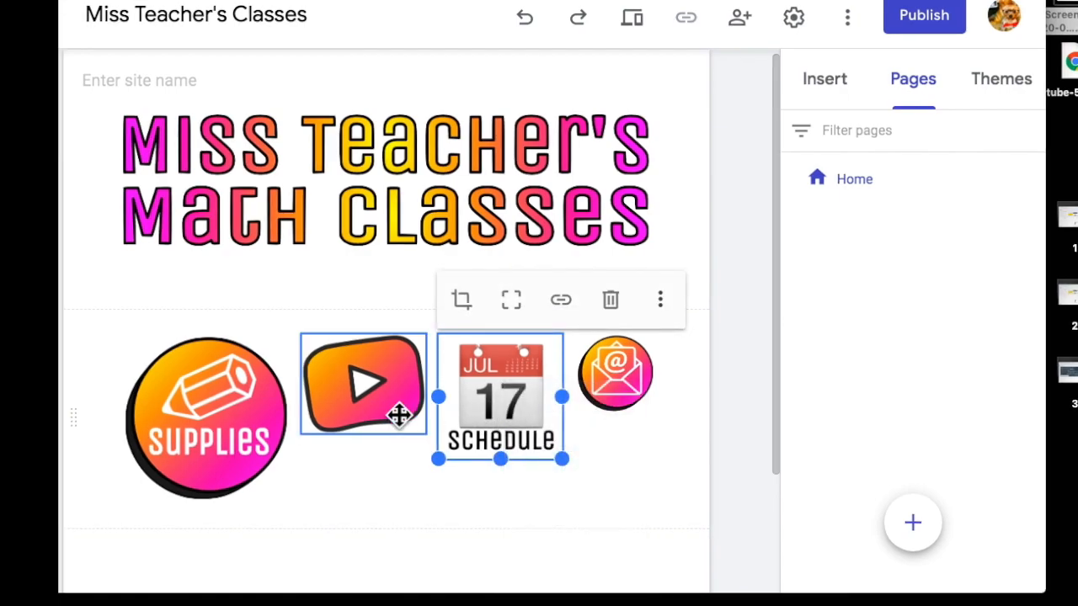
left_click(371, 375)
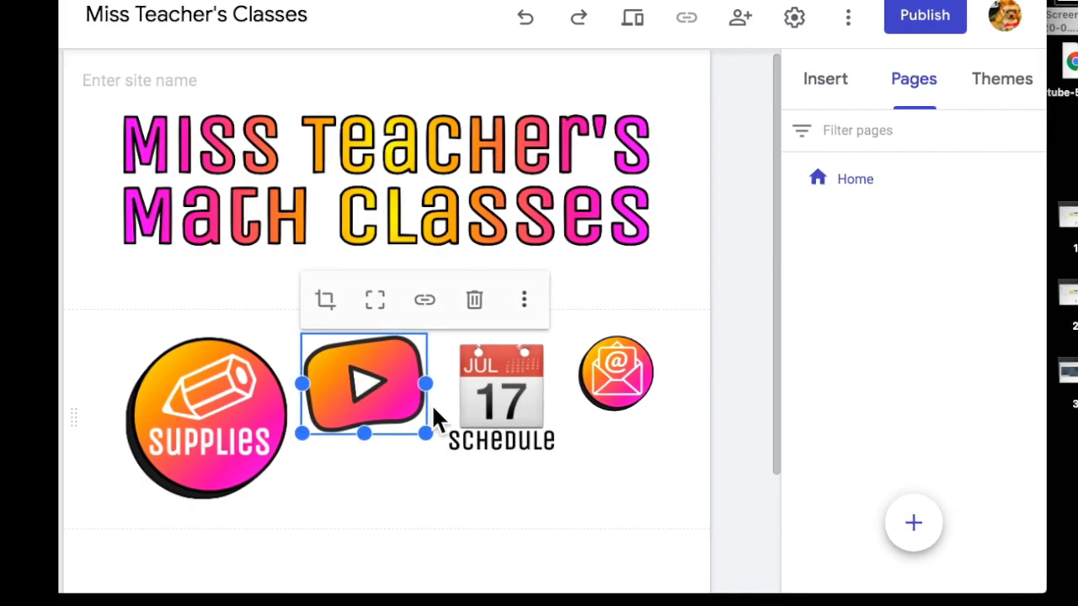
left_click(589, 390)
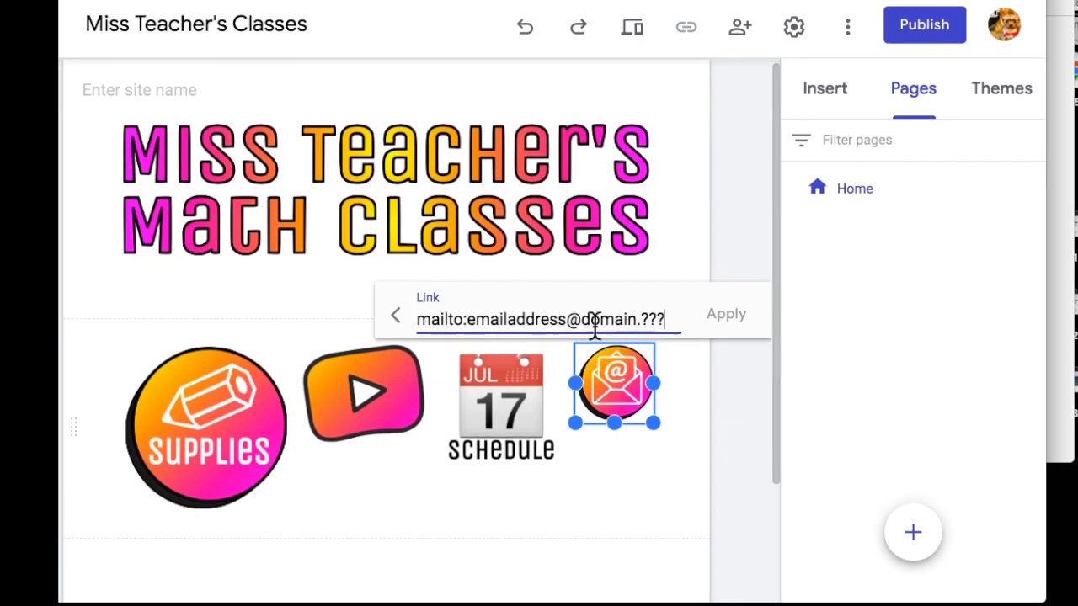
Replace the placeholder mailto address with the teacher's school e-mail and apply the link.
left_click_drag(467, 322, 567, 334)
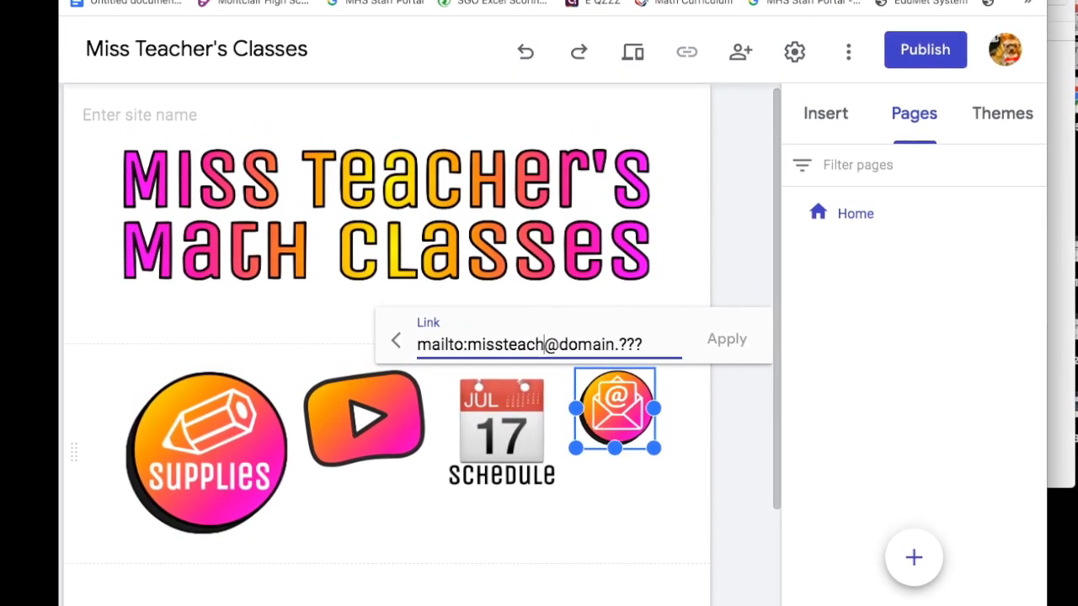
double_click(604, 346)
type("school")
double_click(637, 350)
type("com")
left_click(725, 345)
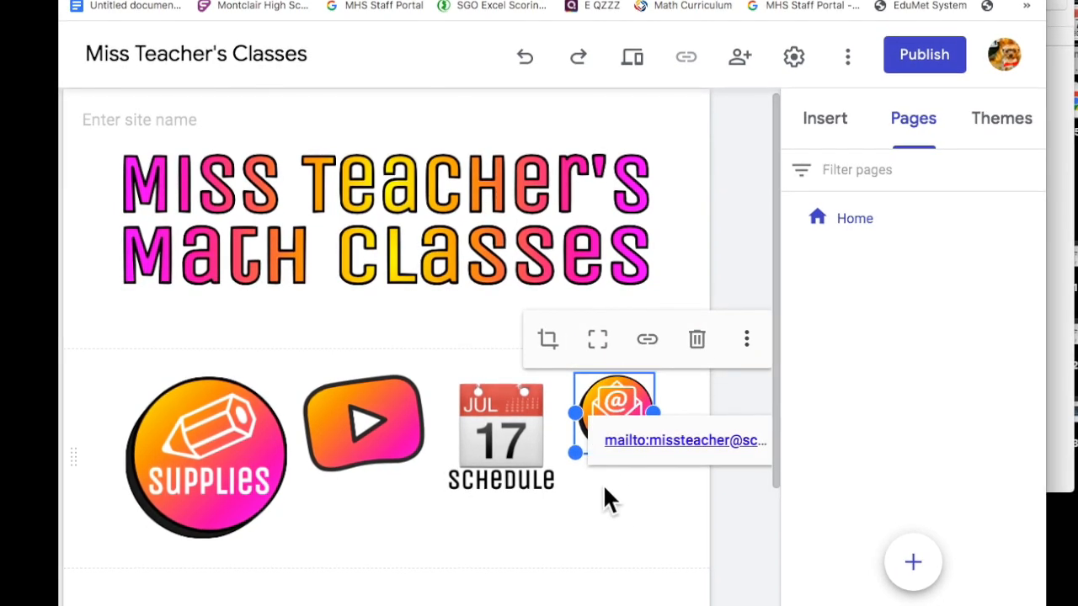
Test the email icon's link and dismiss the mail account prompt.
left_click(636, 440)
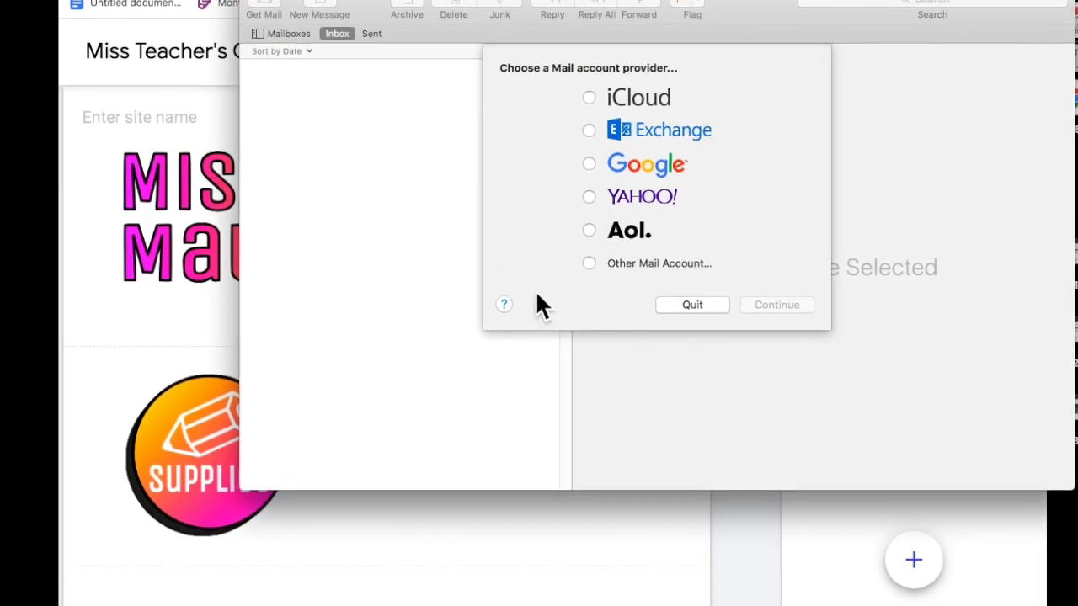
left_click(228, 180)
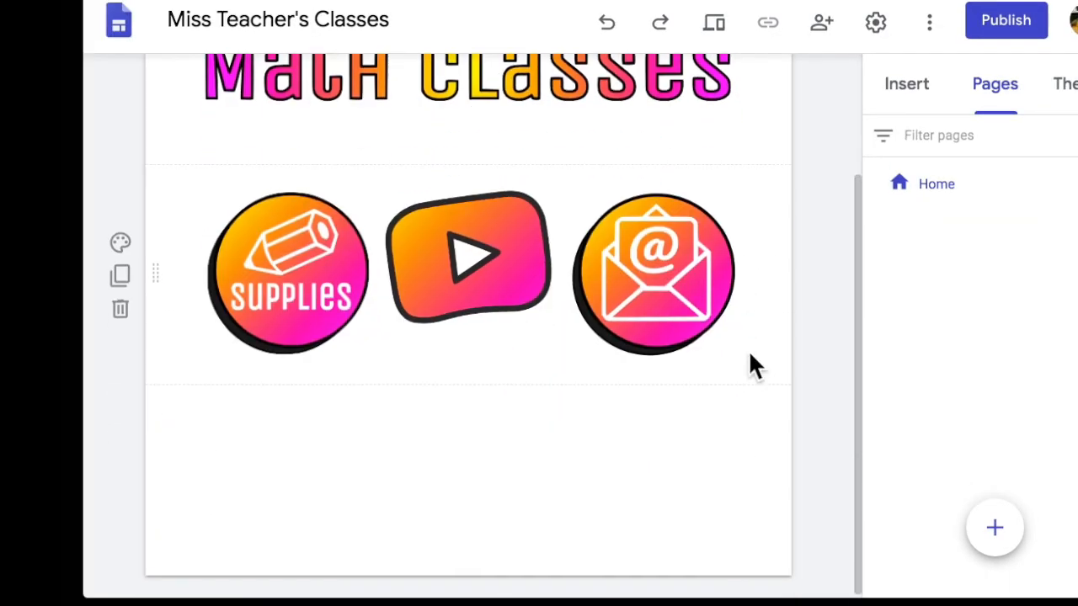
scroll(748, 350, "up", 3)
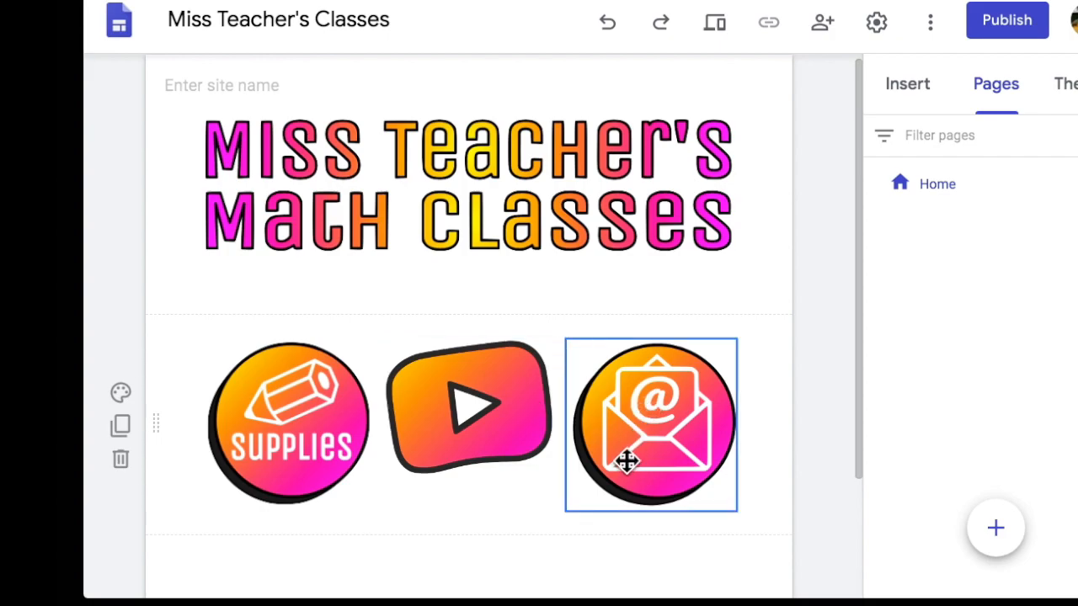
Resize the email and YouTube icons so all three badges match the supplies icon.
left_click(289, 396)
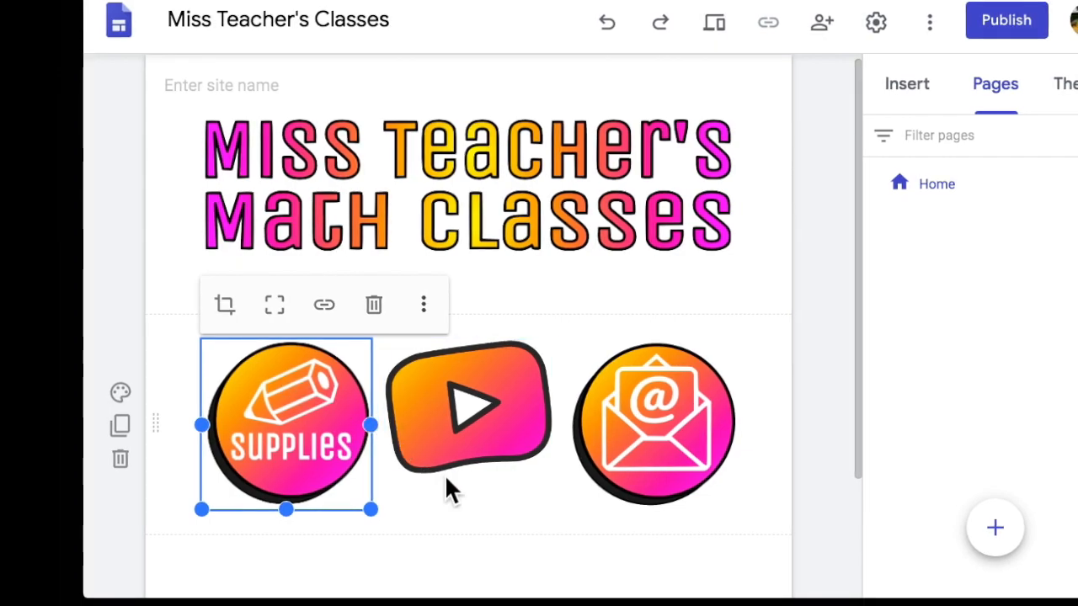
left_click(459, 515)
left_click_drag(484, 507, 519, 465)
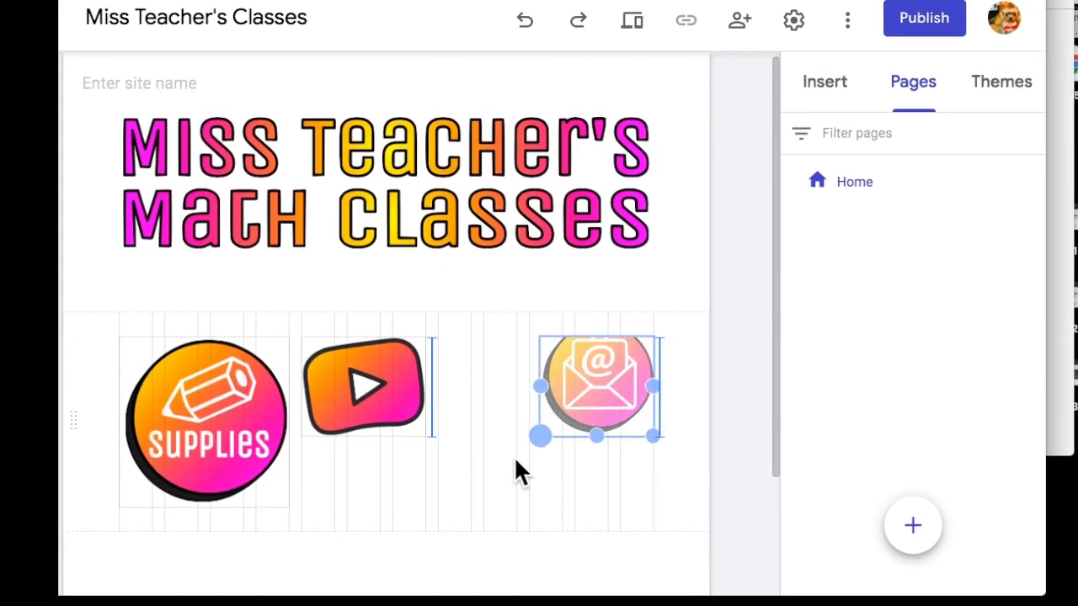
left_click_drag(531, 419, 485, 424)
left_click(557, 320)
left_click(379, 412)
left_click_drag(427, 451, 472, 488)
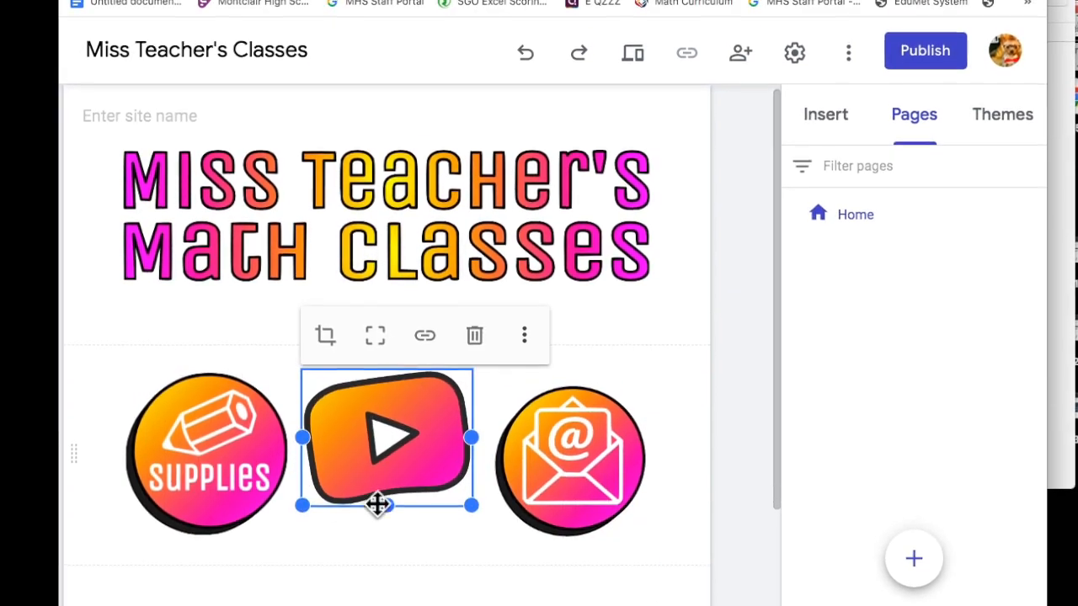
left_click(825, 98)
left_click(425, 244)
left_click(704, 227)
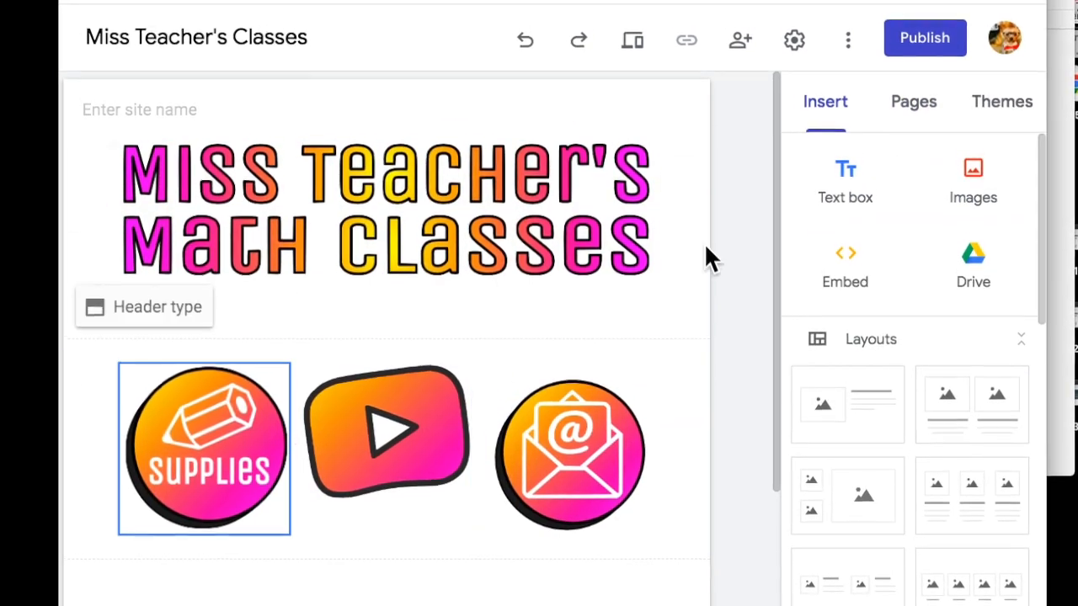